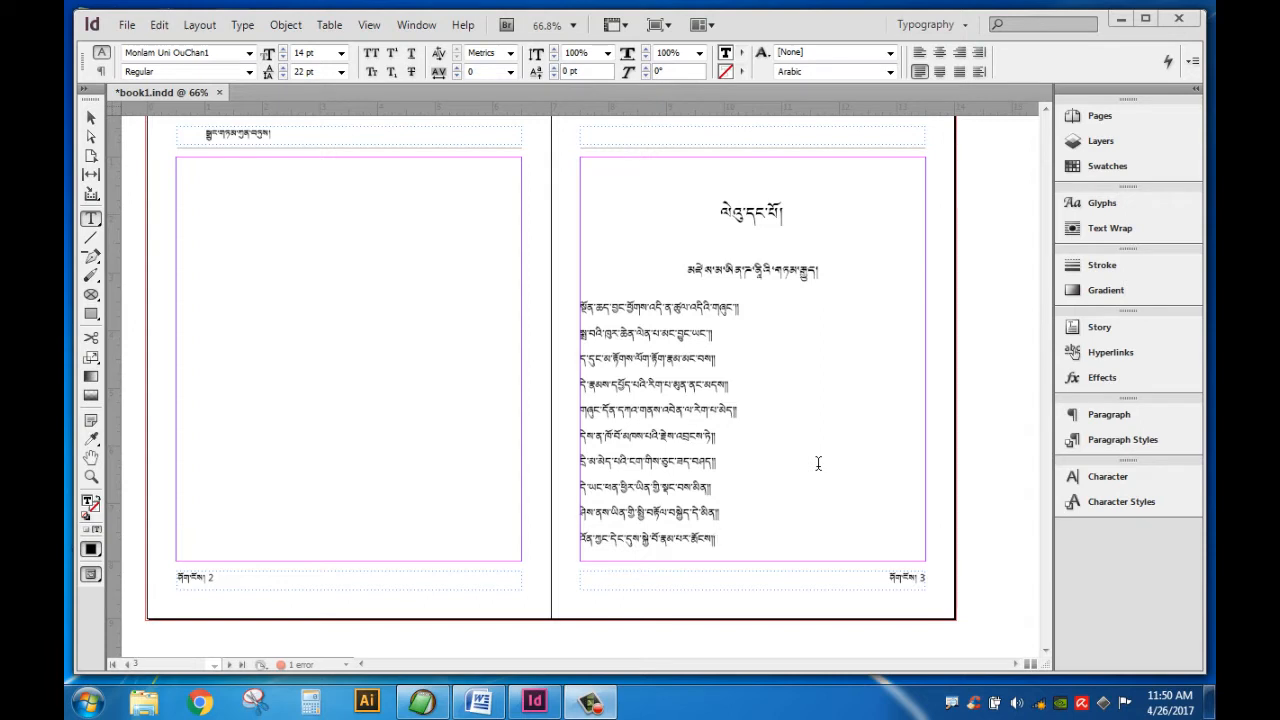
- Set the leading of the first two verse lines below the subheading on page 3 to 20 pt
{"action": "left_click", "coordinate": [728, 309]}
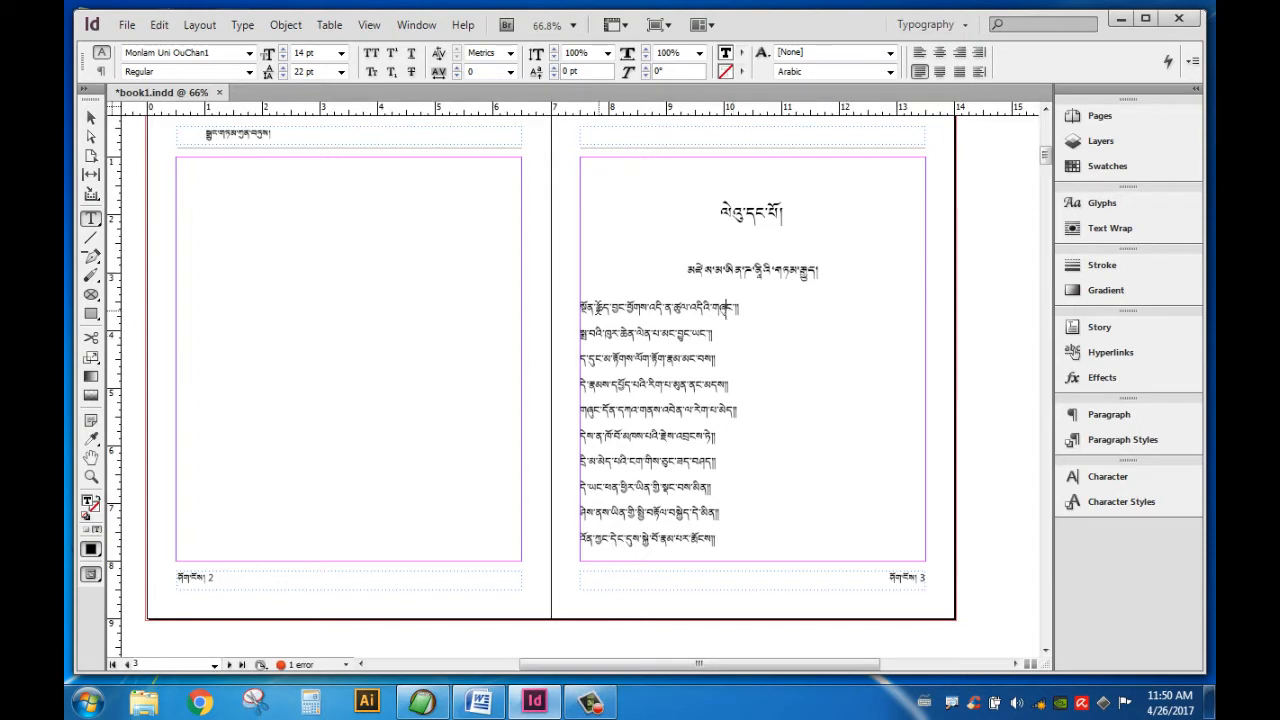
{"action": "left_click_drag", "start_coordinate": [581, 307], "coordinate": [758, 310]}
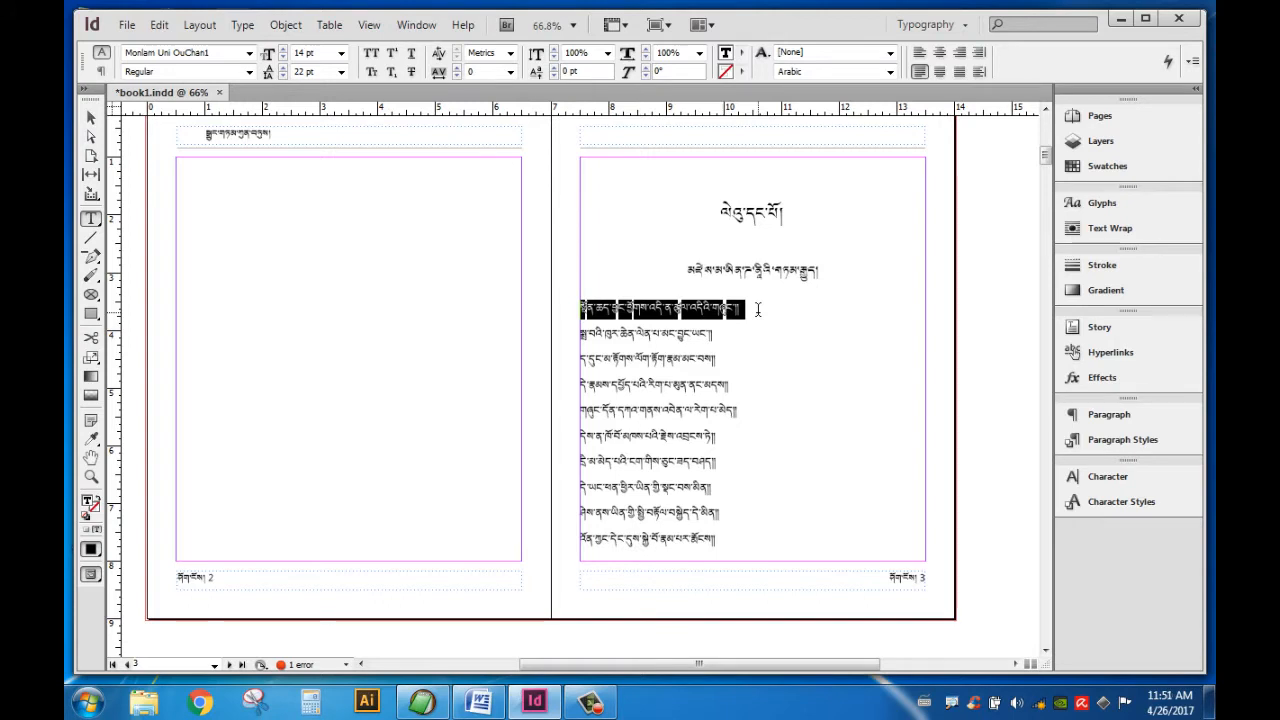
{"action": "left_click", "coordinate": [587, 309]}
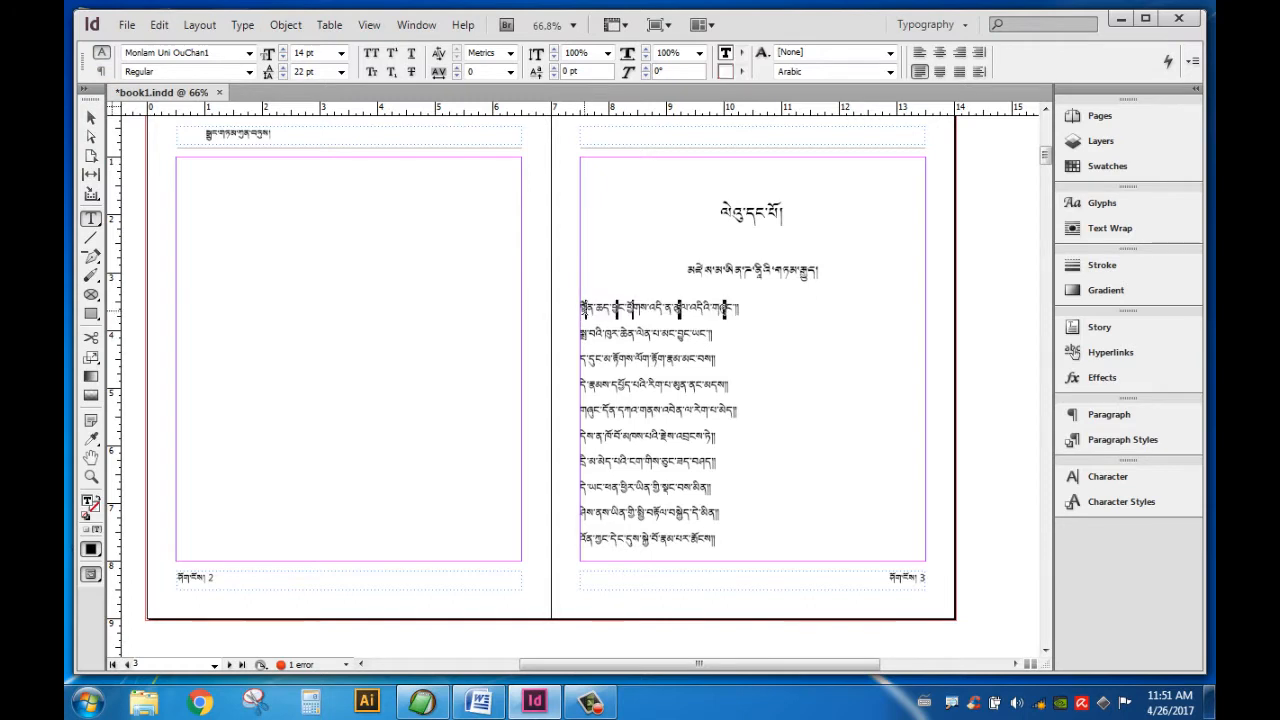
{"action": "left_click_drag", "start_coordinate": [581, 308], "coordinate": [746, 331]}
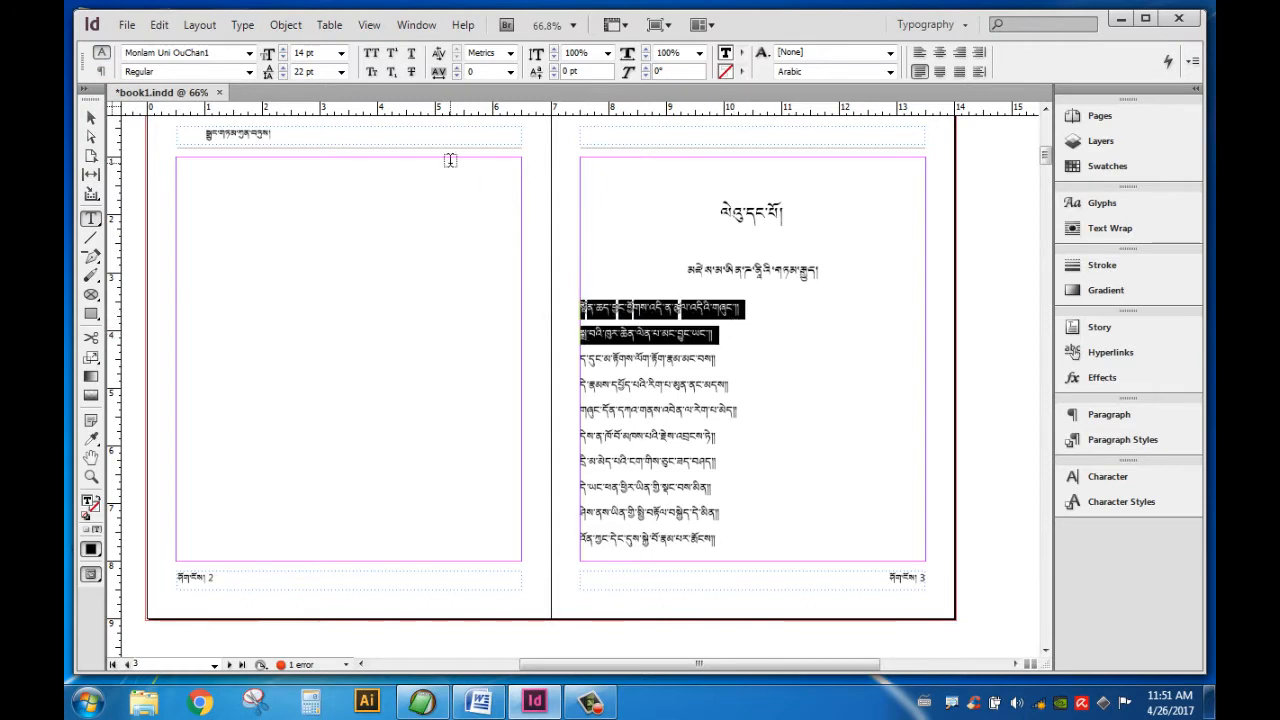
{"action": "left_click", "coordinate": [283, 76]}
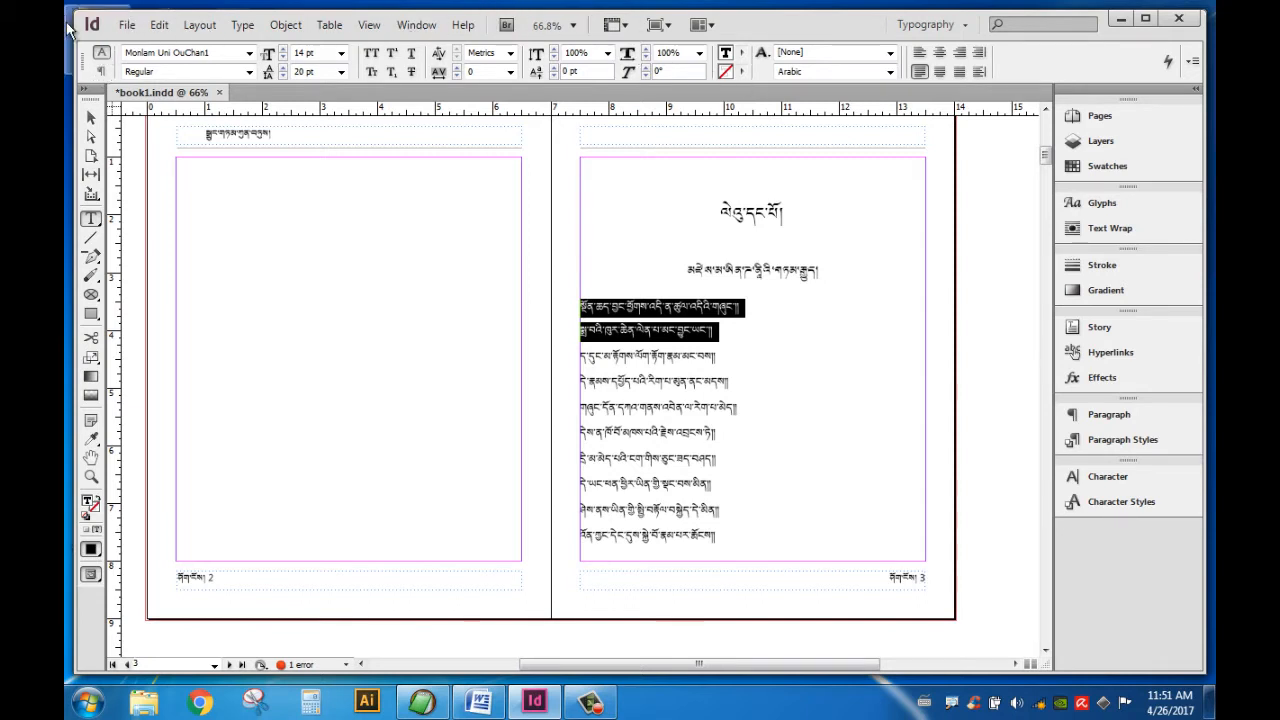
- Set the left indent of the first two verse lines to 0.4375 in
{"action": "left_click", "coordinate": [100, 72]}
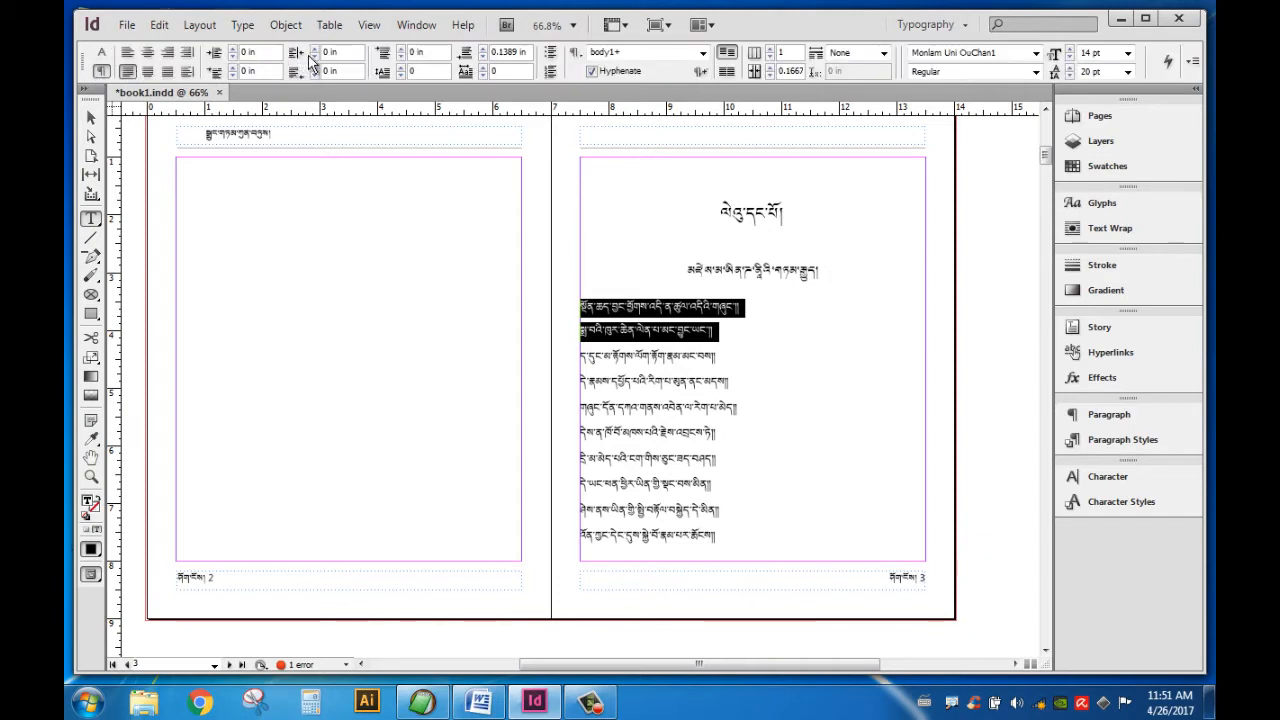
{"action": "left_click", "coordinate": [234, 49]}
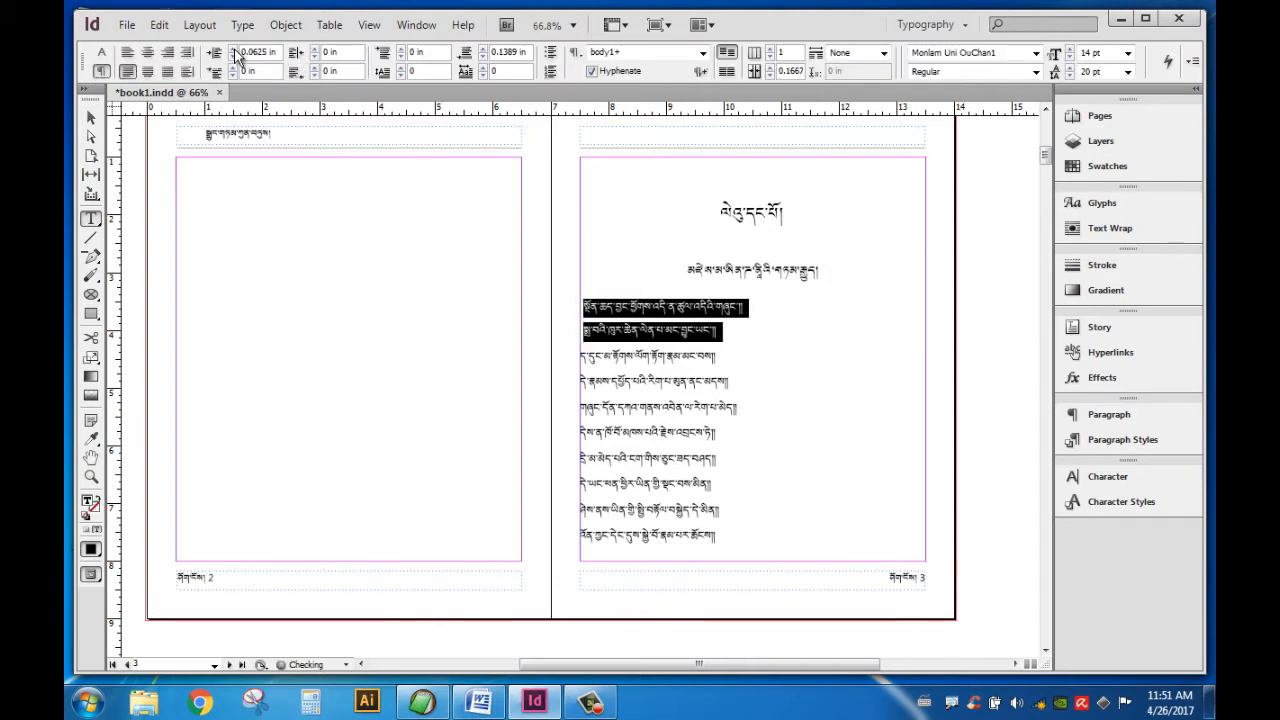
{"action": "left_click", "coordinate": [234, 49]}
{"action": "left_click", "coordinate": [234, 49]}
{"action": "left_click", "coordinate": [234, 50]}
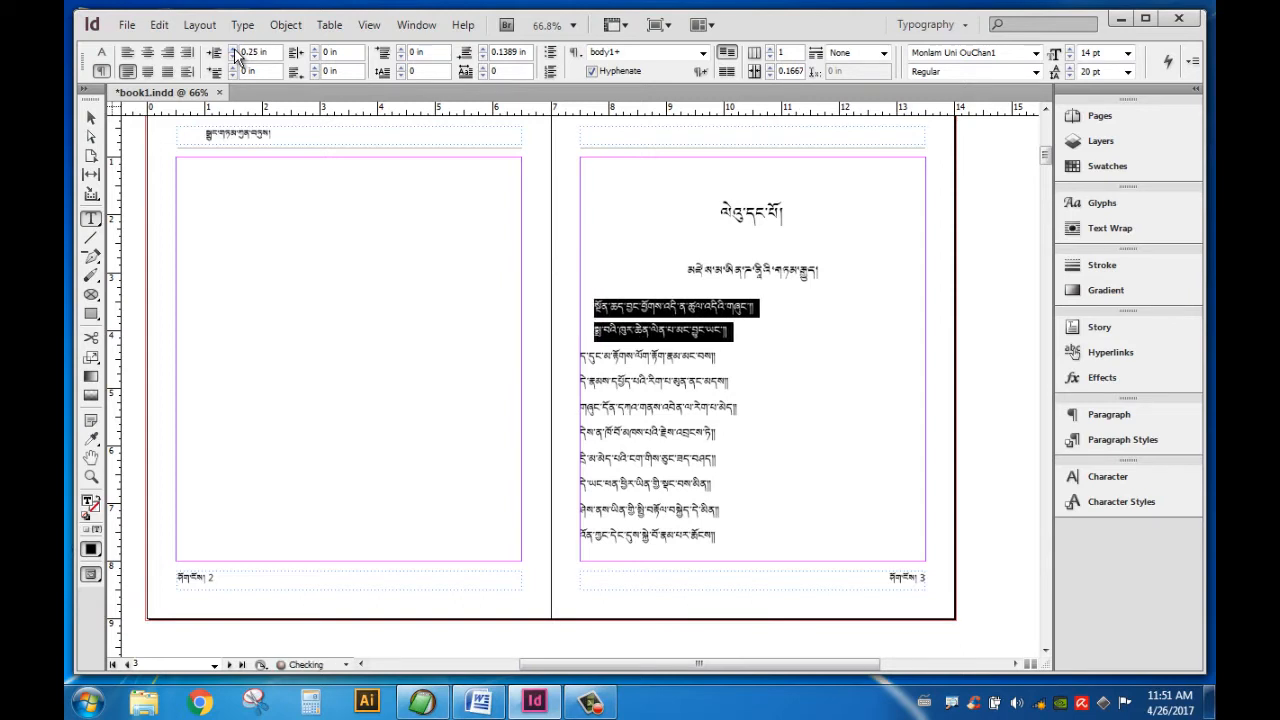
{"action": "left_click", "coordinate": [234, 50]}
{"action": "left_click", "coordinate": [234, 50]}
{"action": "left_click", "coordinate": [234, 50]}
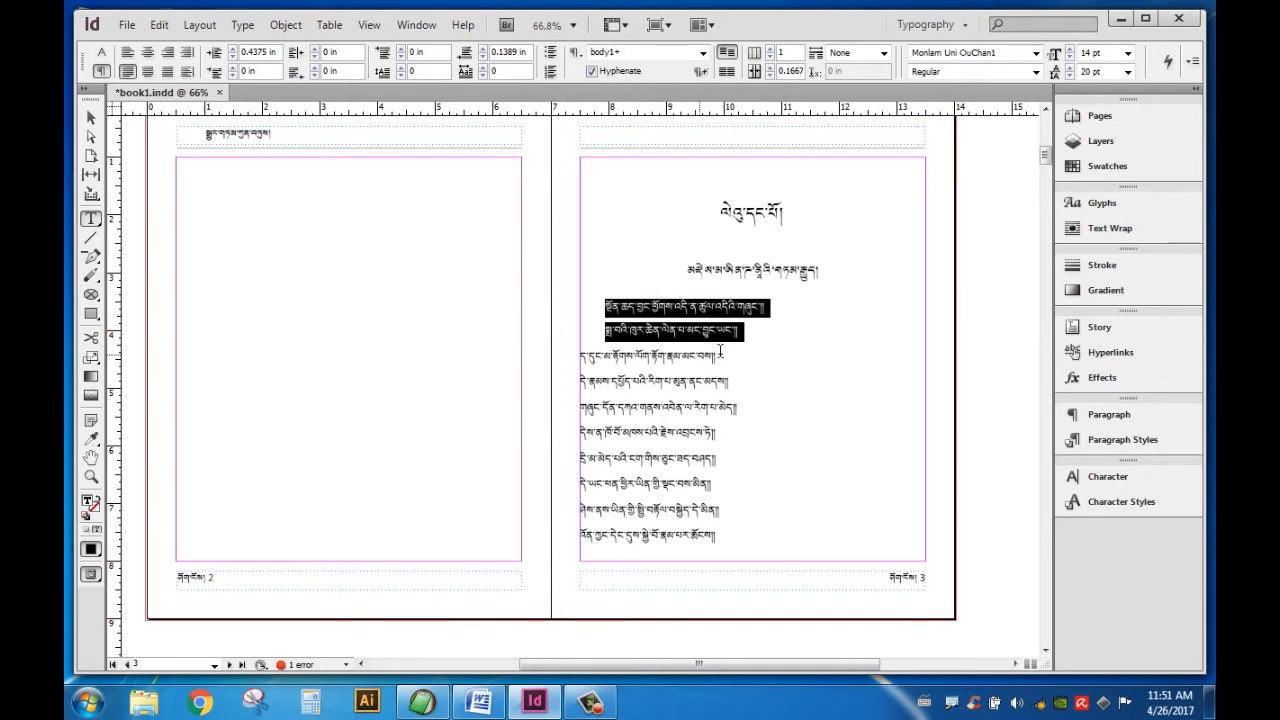
- Create a paragraph style from the indented verse lines and name it ts1
{"action": "left_click", "coordinate": [1147, 440]}
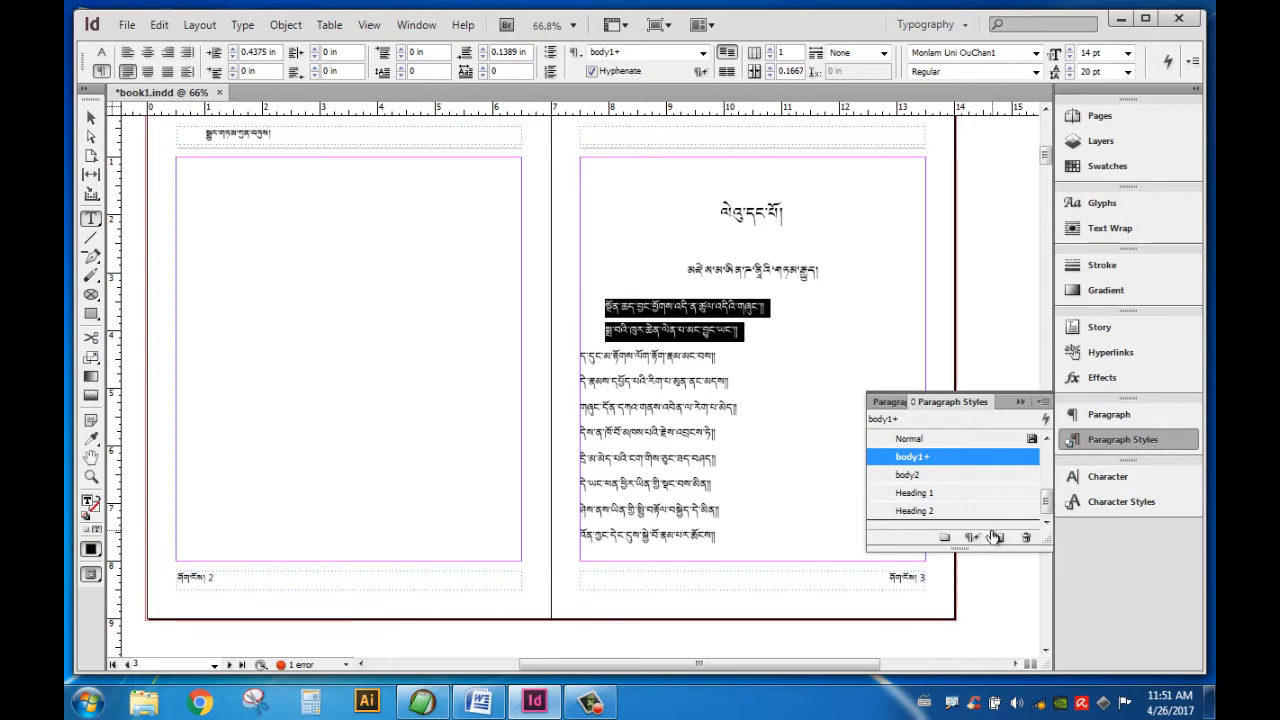
{"action": "left_click", "coordinate": [1000, 540]}
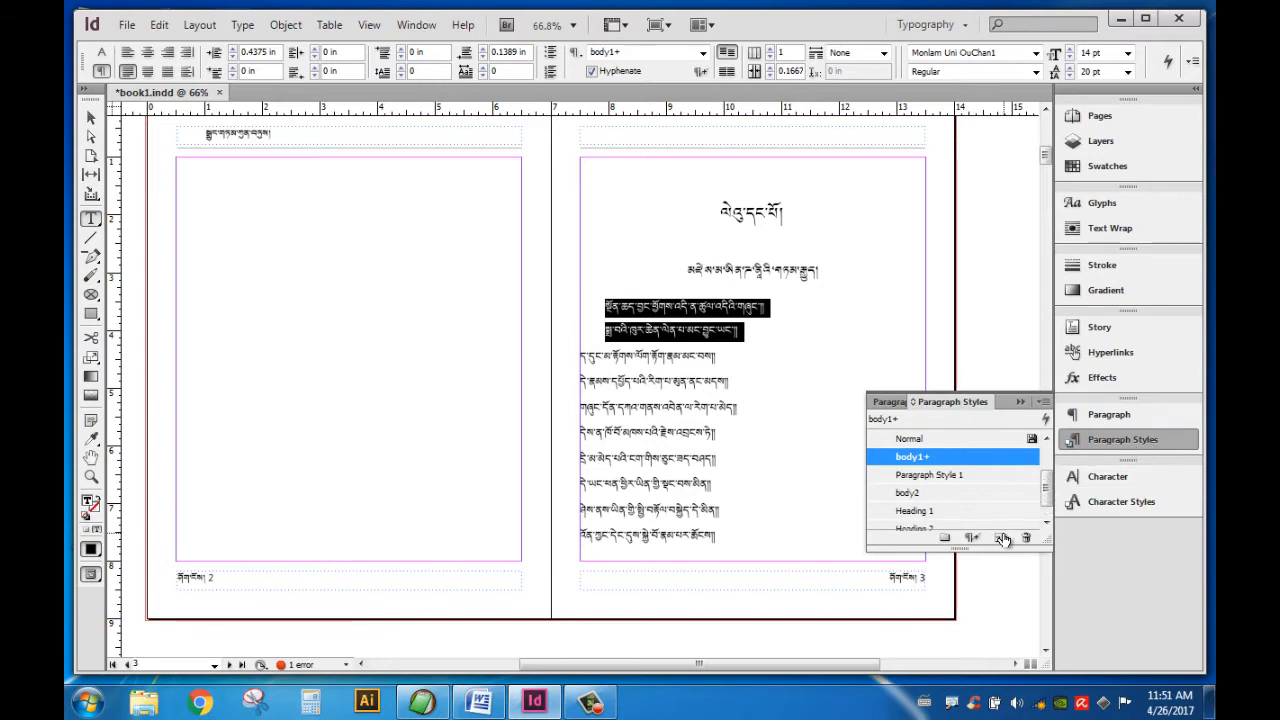
{"action": "left_click", "coordinate": [980, 474]}
{"action": "double_click", "coordinate": [996, 476]}
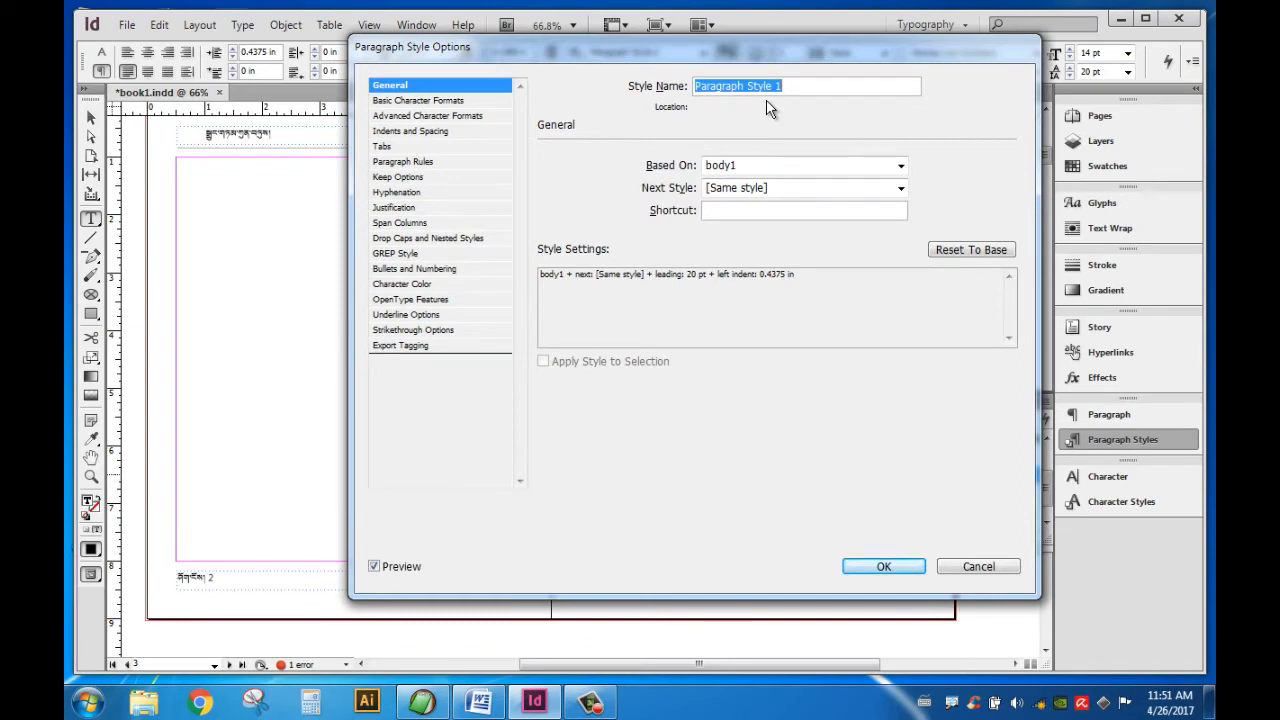
{"action": "type", "text": "ts1"}
{"action": "left_click_drag", "start_coordinate": [480, 53], "coordinate": [656, 140]}
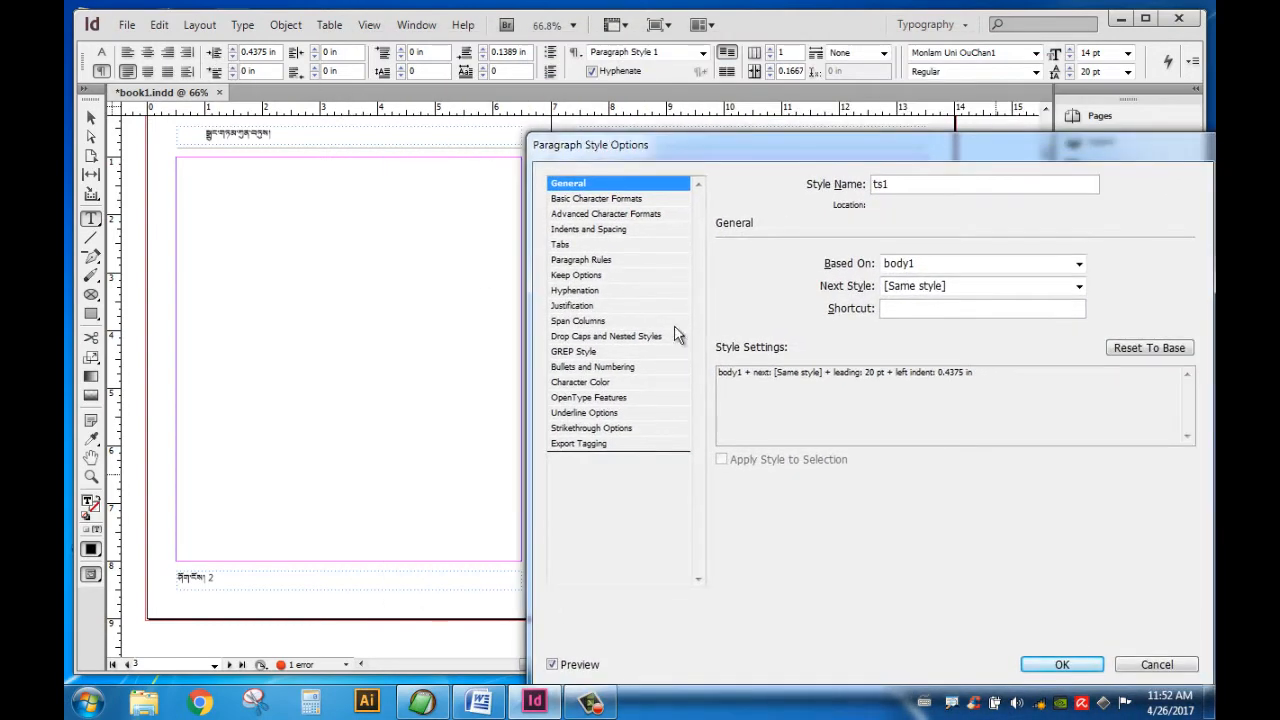
{"action": "left_click", "coordinate": [560, 246]}
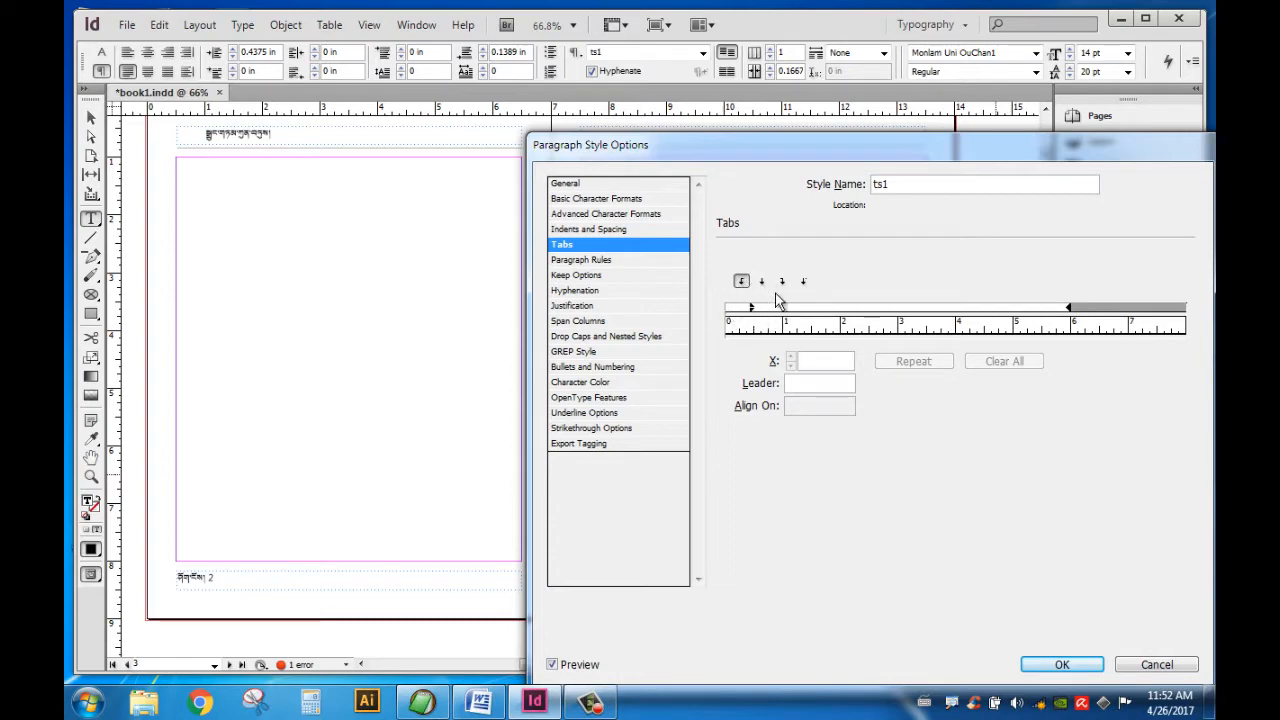
{"action": "left_click_drag", "start_coordinate": [818, 148], "coordinate": [639, 53]}
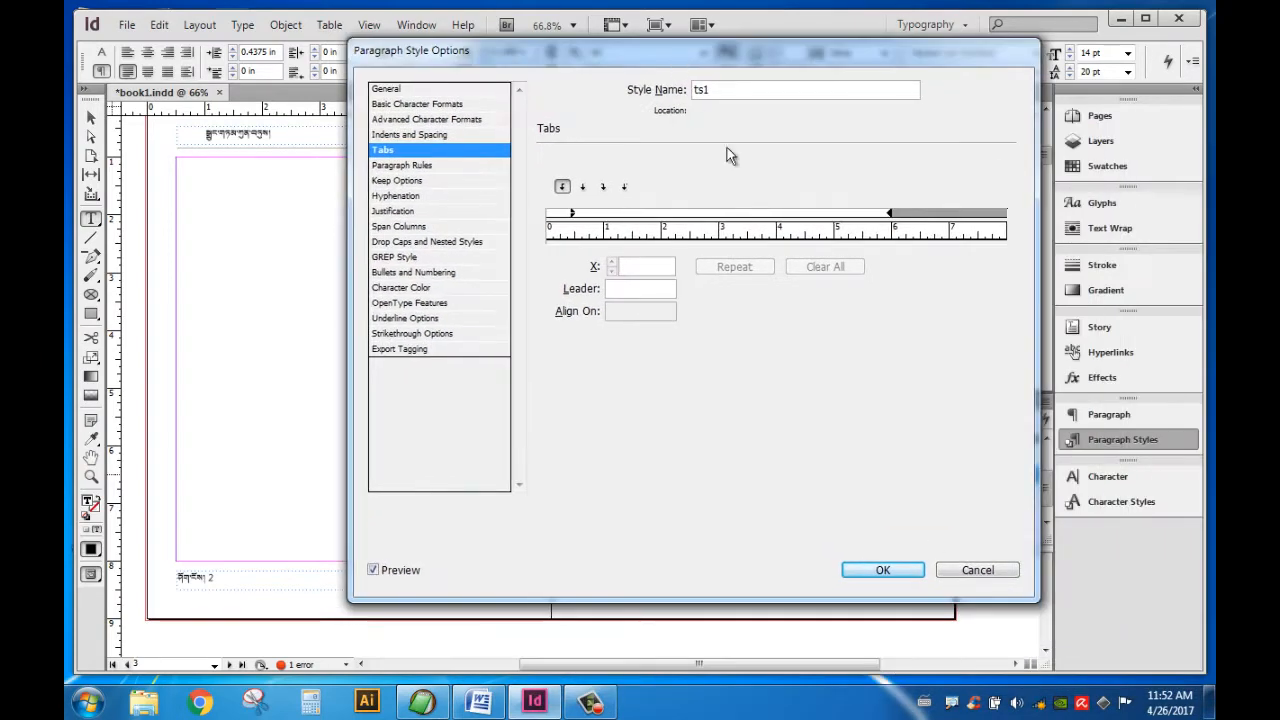
{"action": "left_click", "coordinate": [894, 570]}
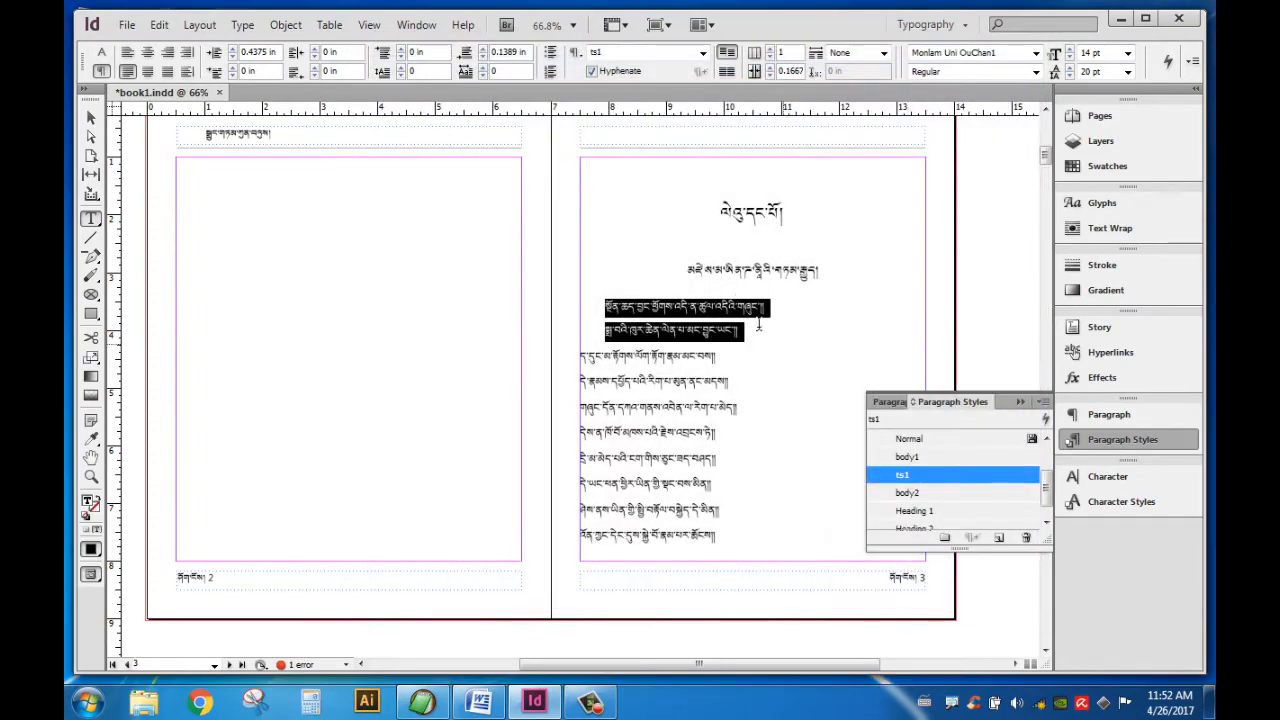
- Apply the ts1 paragraph style to the first three verse lines
{"action": "left_click", "coordinate": [608, 306]}
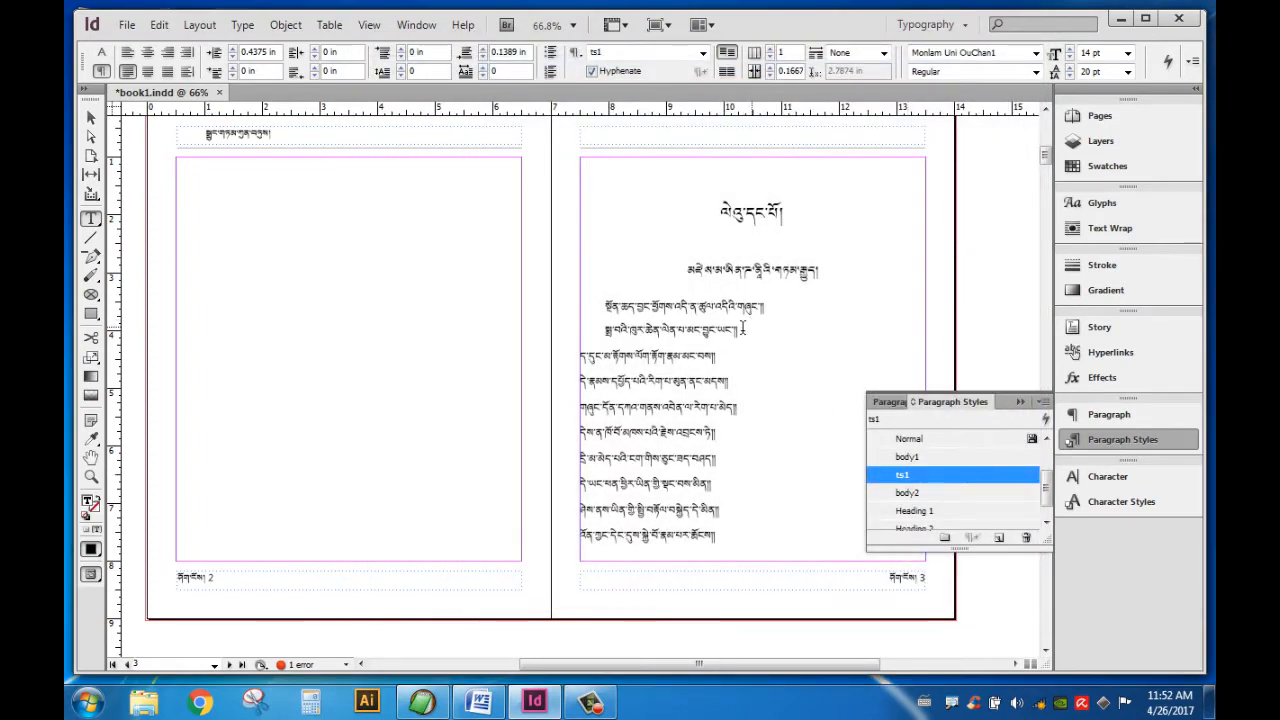
{"action": "left_click_drag", "start_coordinate": [608, 306], "coordinate": [730, 352]}
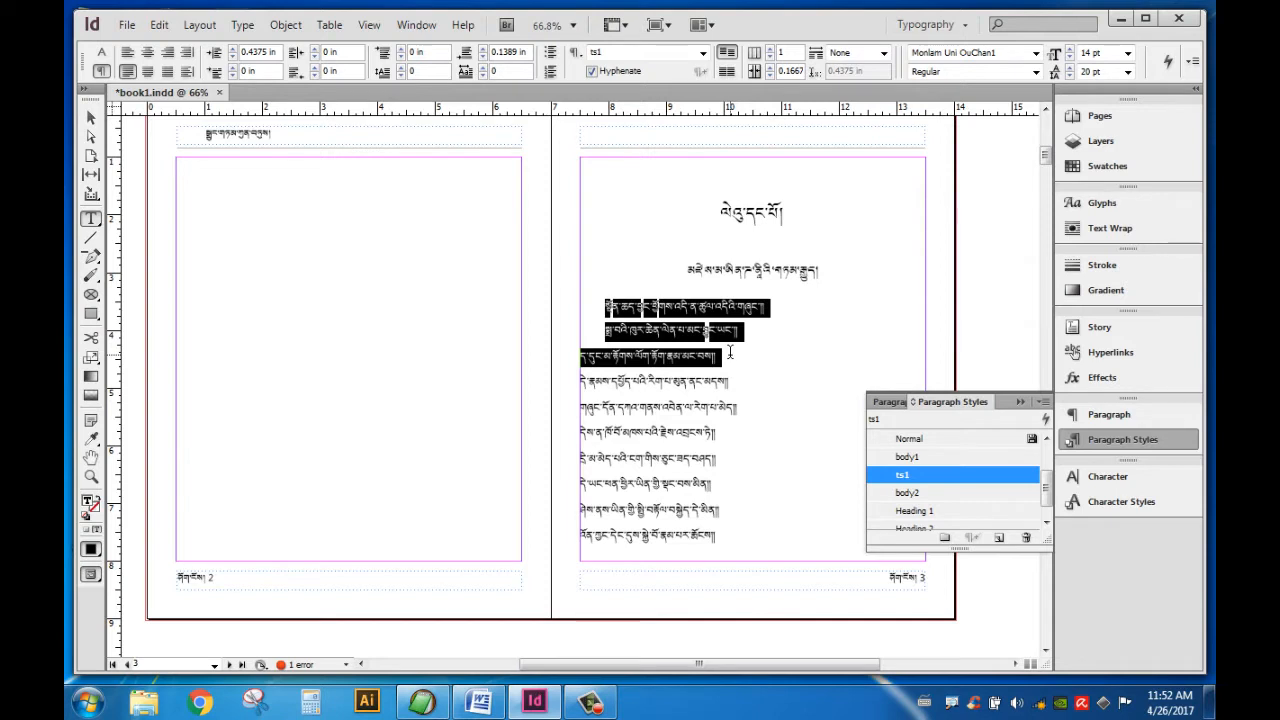
{"action": "left_click_drag", "start_coordinate": [730, 352], "coordinate": [744, 356]}
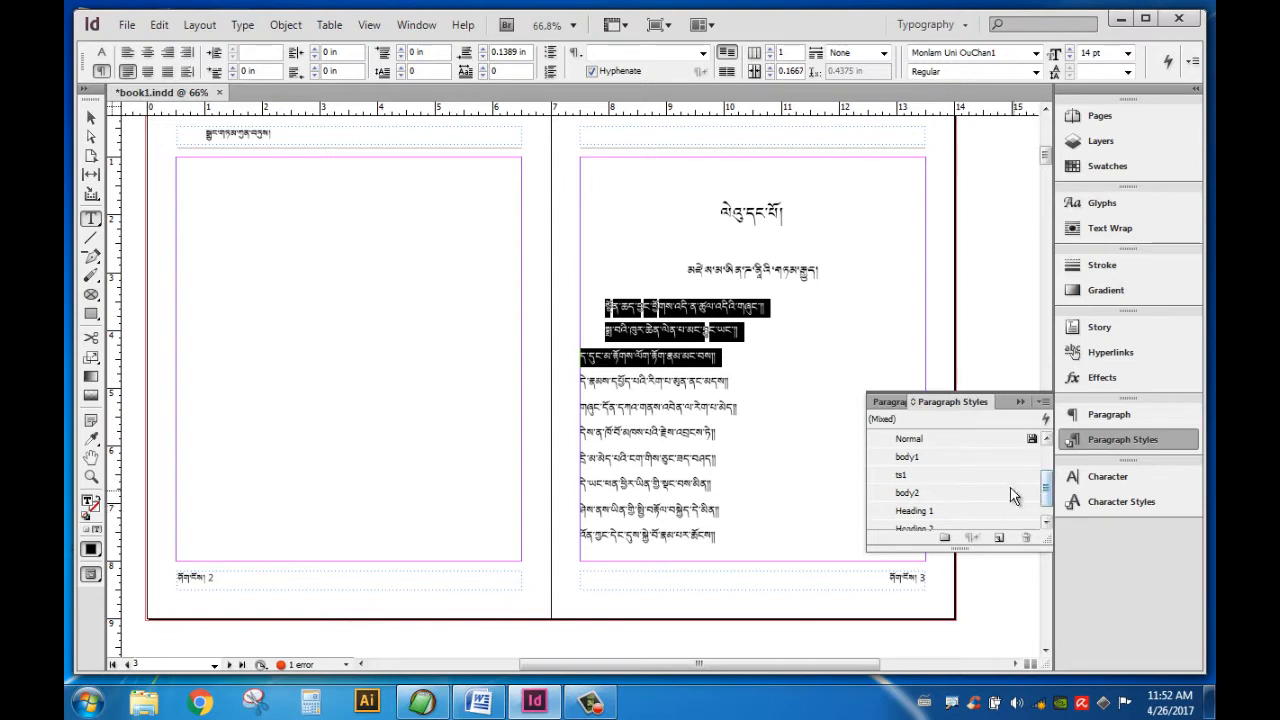
{"action": "left_click", "coordinate": [945, 472]}
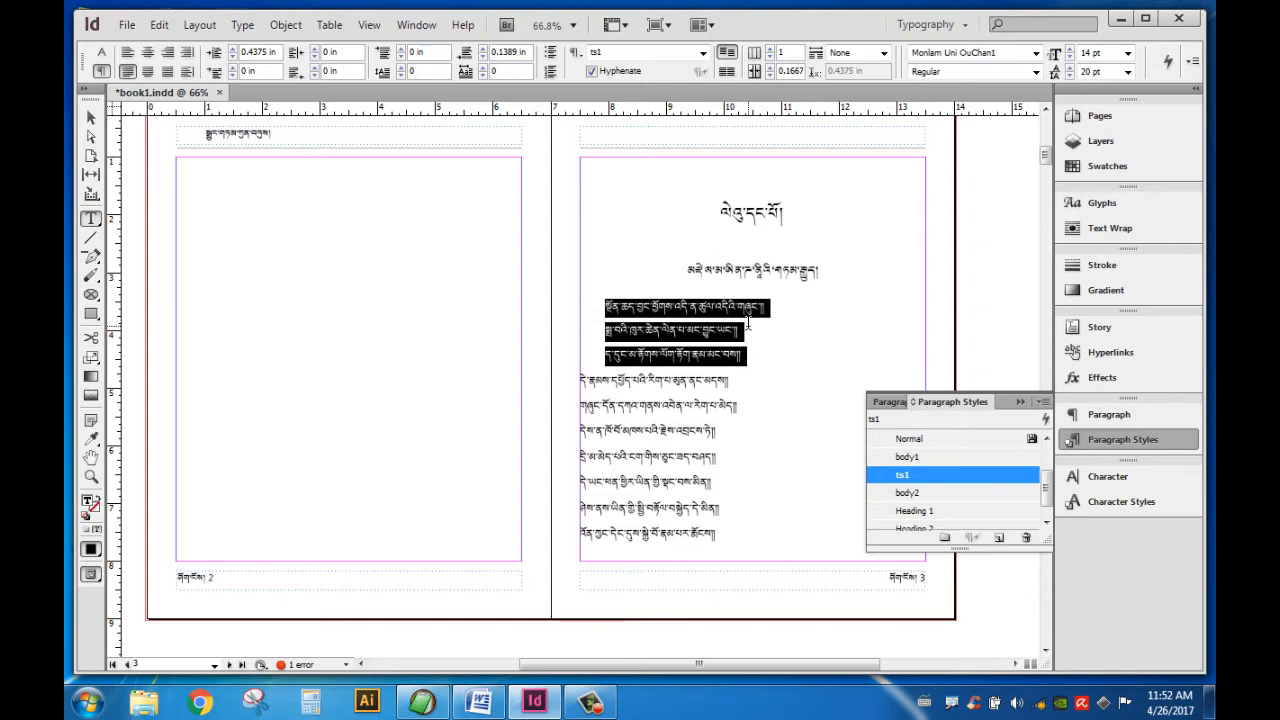
- Apply the ts1 paragraph style to the fourth verse line and create a new paragraph style based on it
{"action": "left_click_drag", "start_coordinate": [738, 380], "coordinate": [582, 370]}
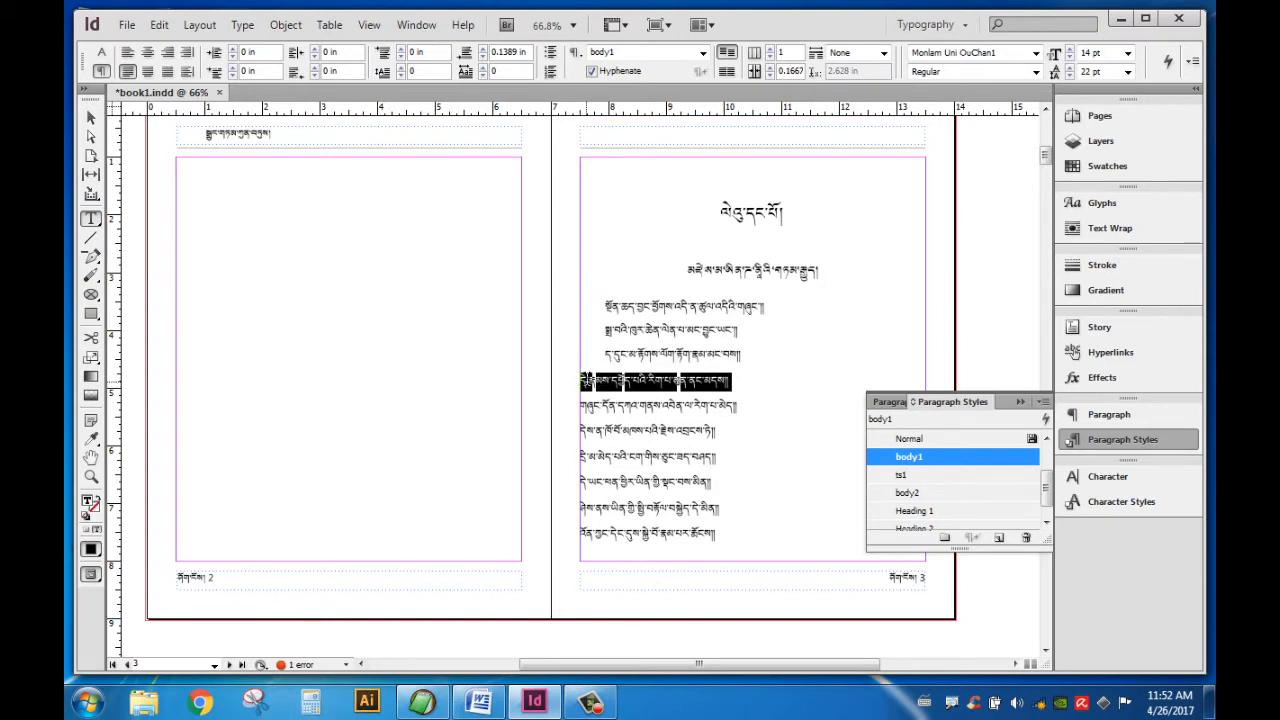
{"action": "left_click", "coordinate": [912, 476]}
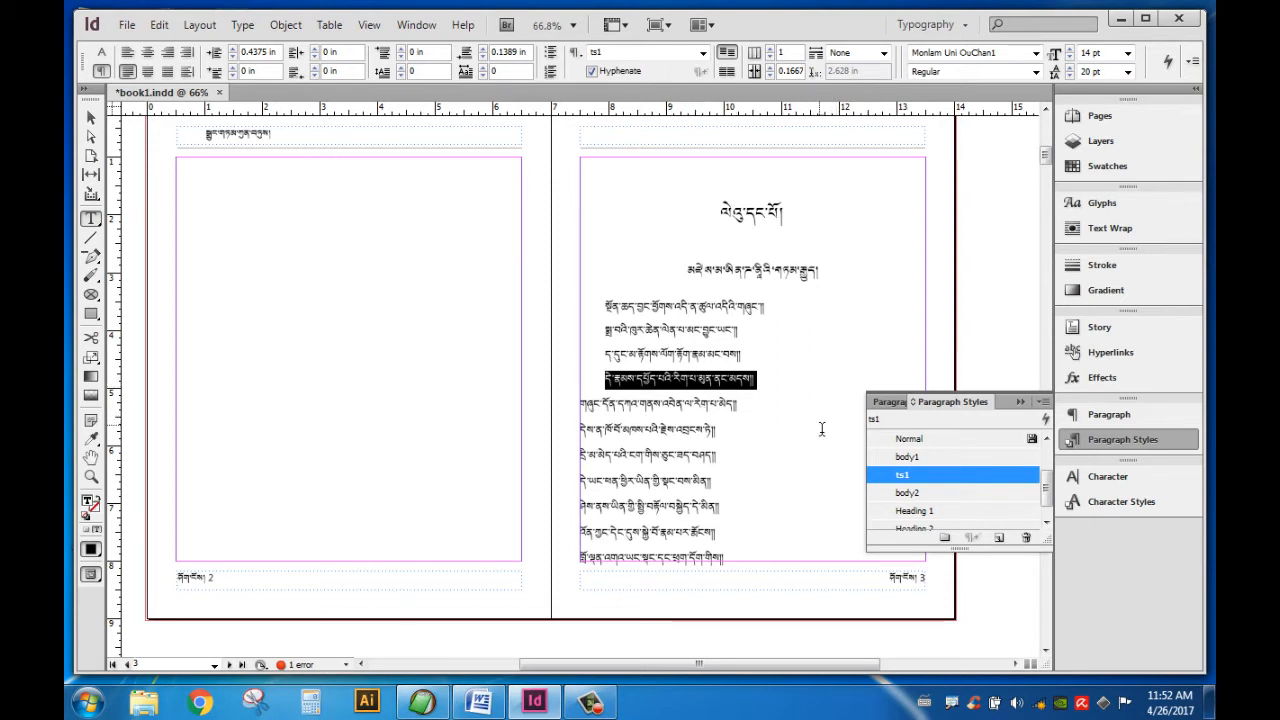
{"action": "left_click", "coordinate": [998, 540]}
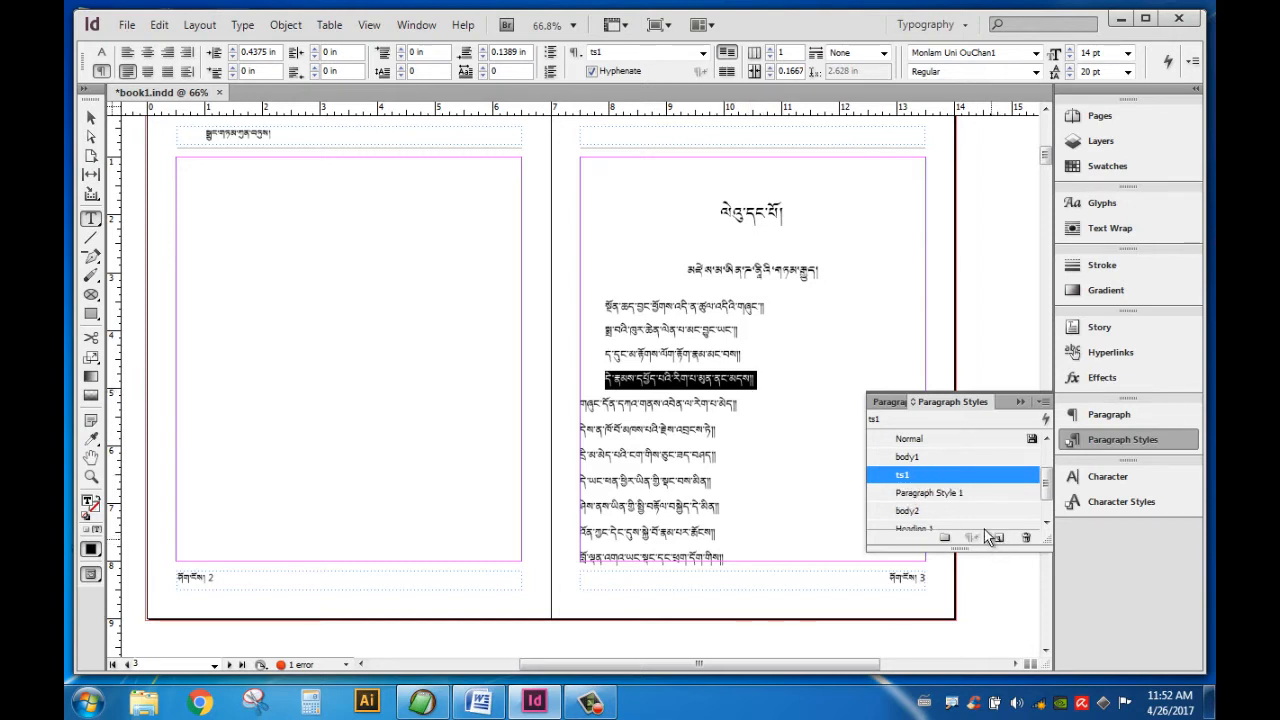
{"action": "double_click", "coordinate": [990, 494]}
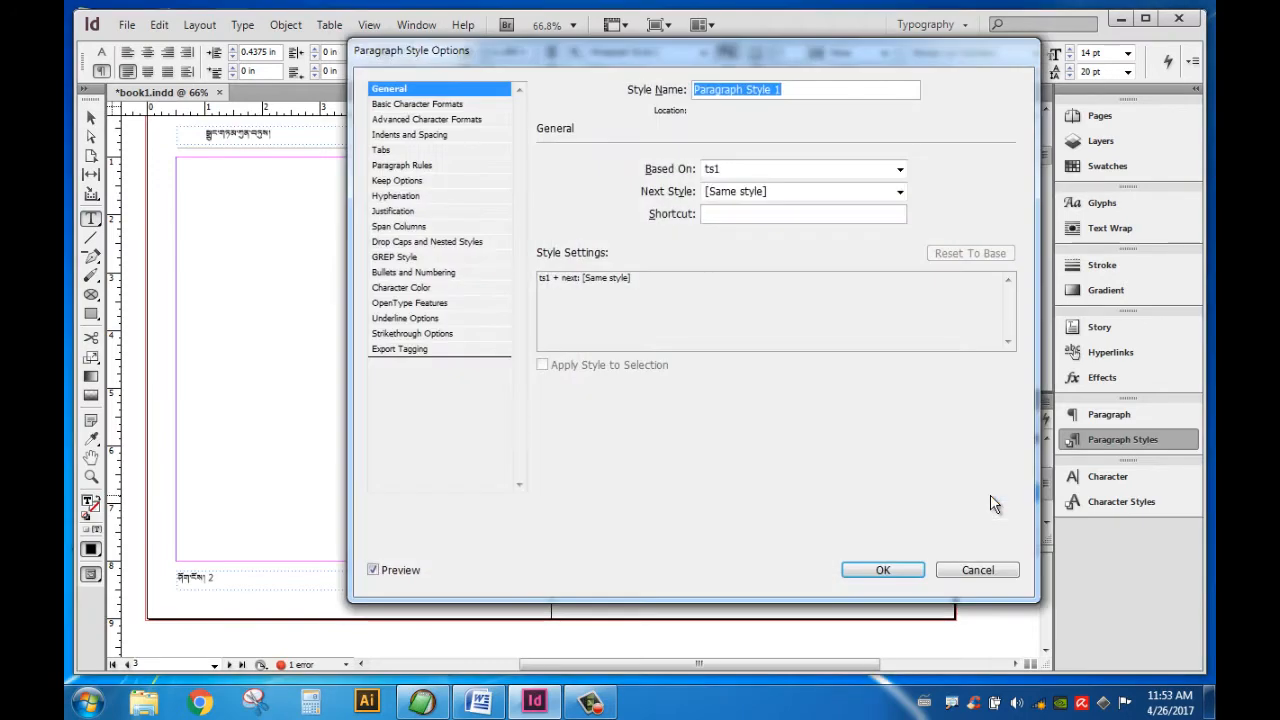
{"action": "type", "text": "ts2"}
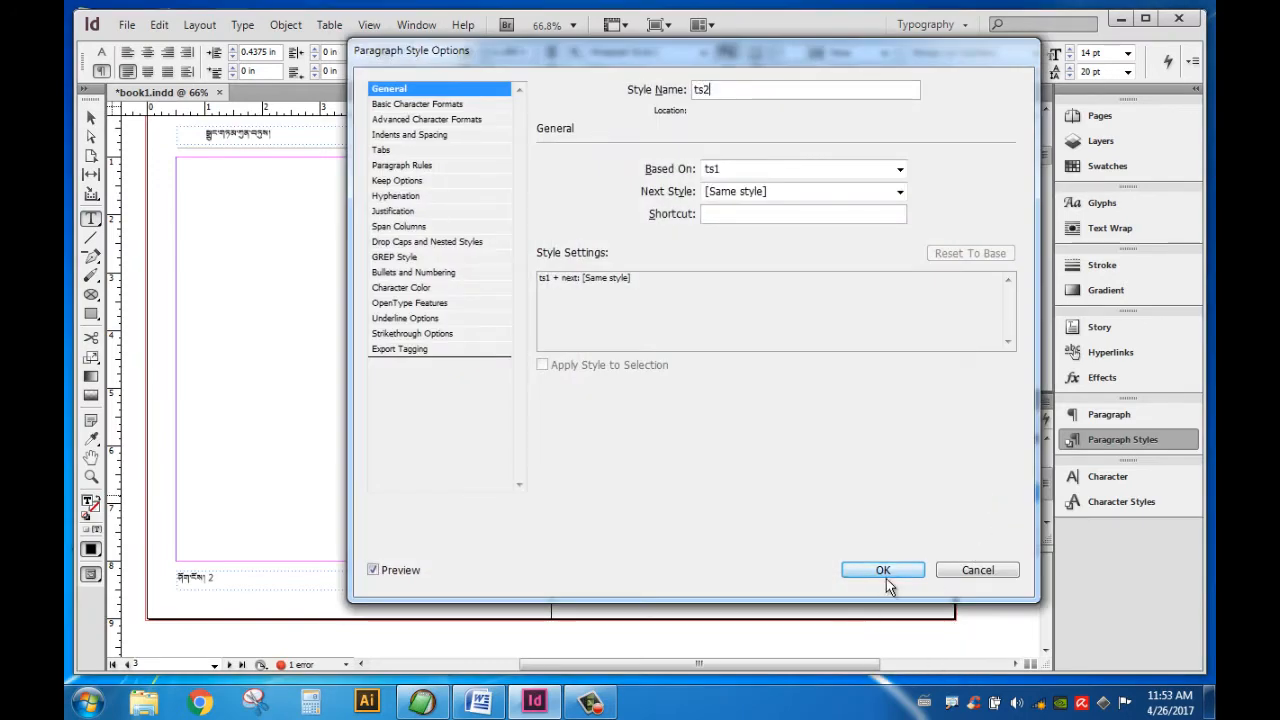
{"action": "left_click_drag", "start_coordinate": [612, 55], "coordinate": [1136, 92]}
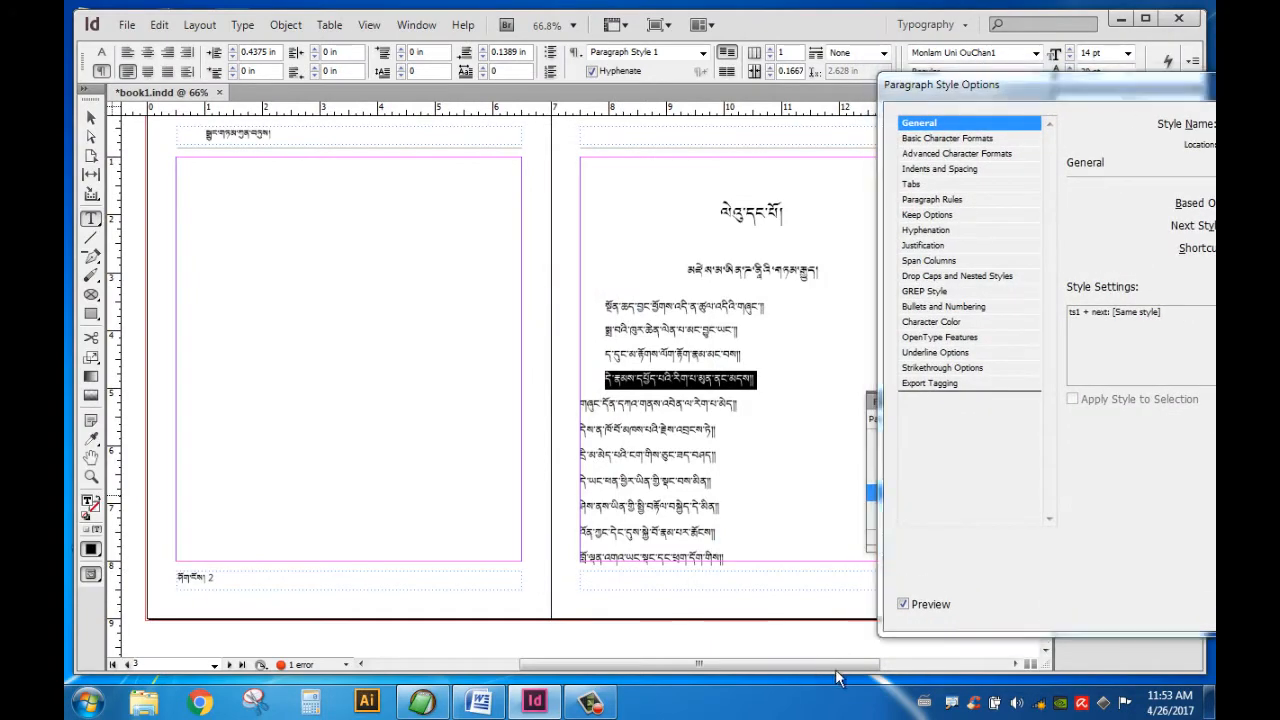
{"action": "left_click_drag", "start_coordinate": [1150, 90], "coordinate": [998, 76]}
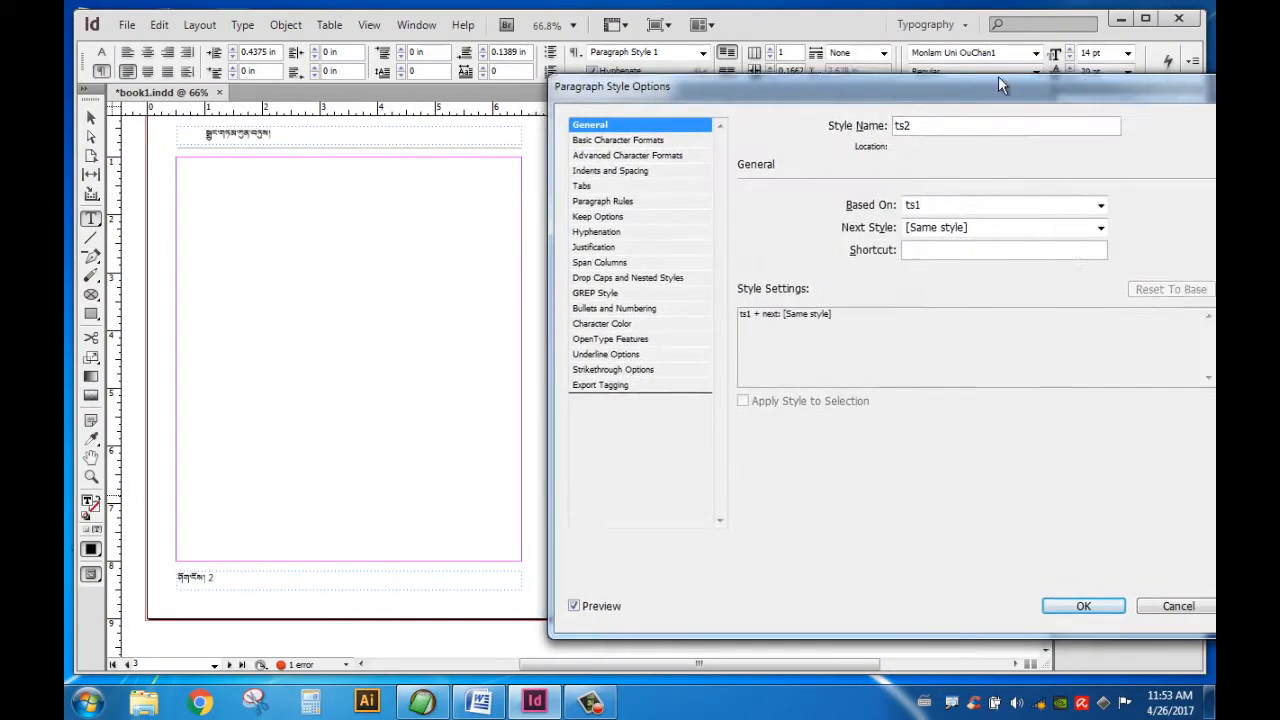
{"action": "left_click", "coordinate": [987, 588]}
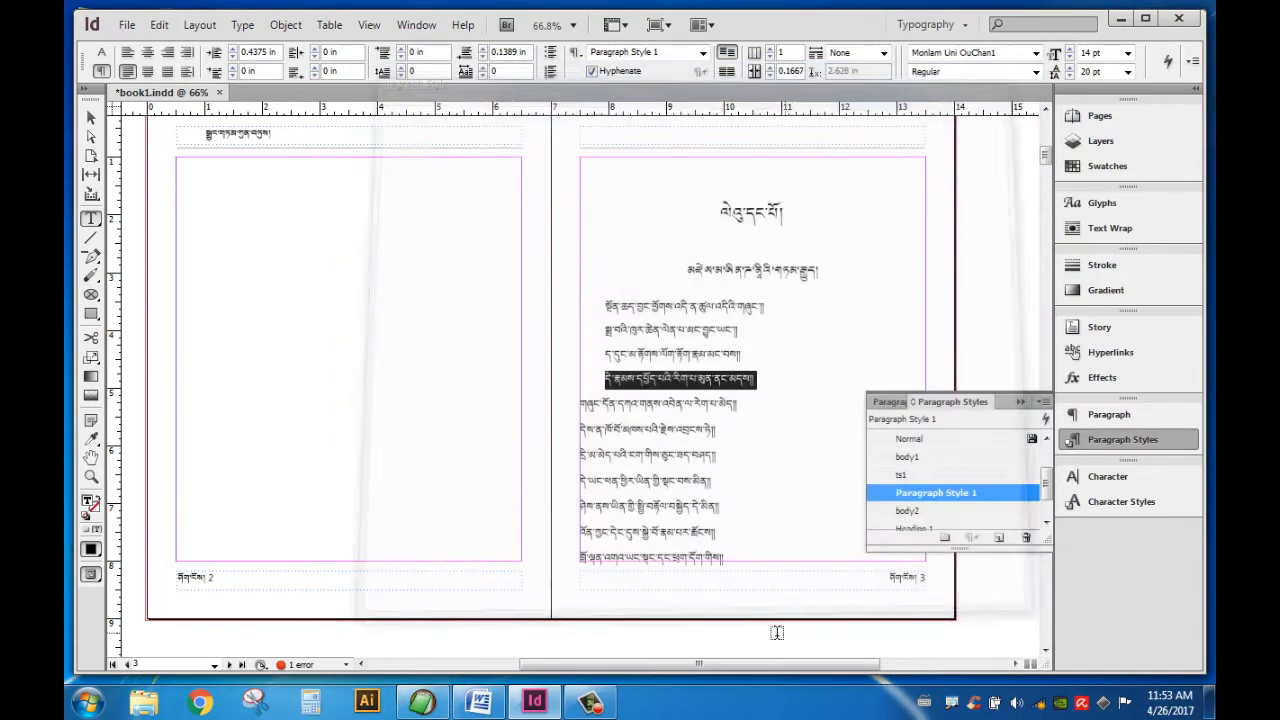
- Rename the new paragraph style based on ts1 as ts2
{"action": "left_click_drag", "start_coordinate": [765, 668], "coordinate": [895, 677]}
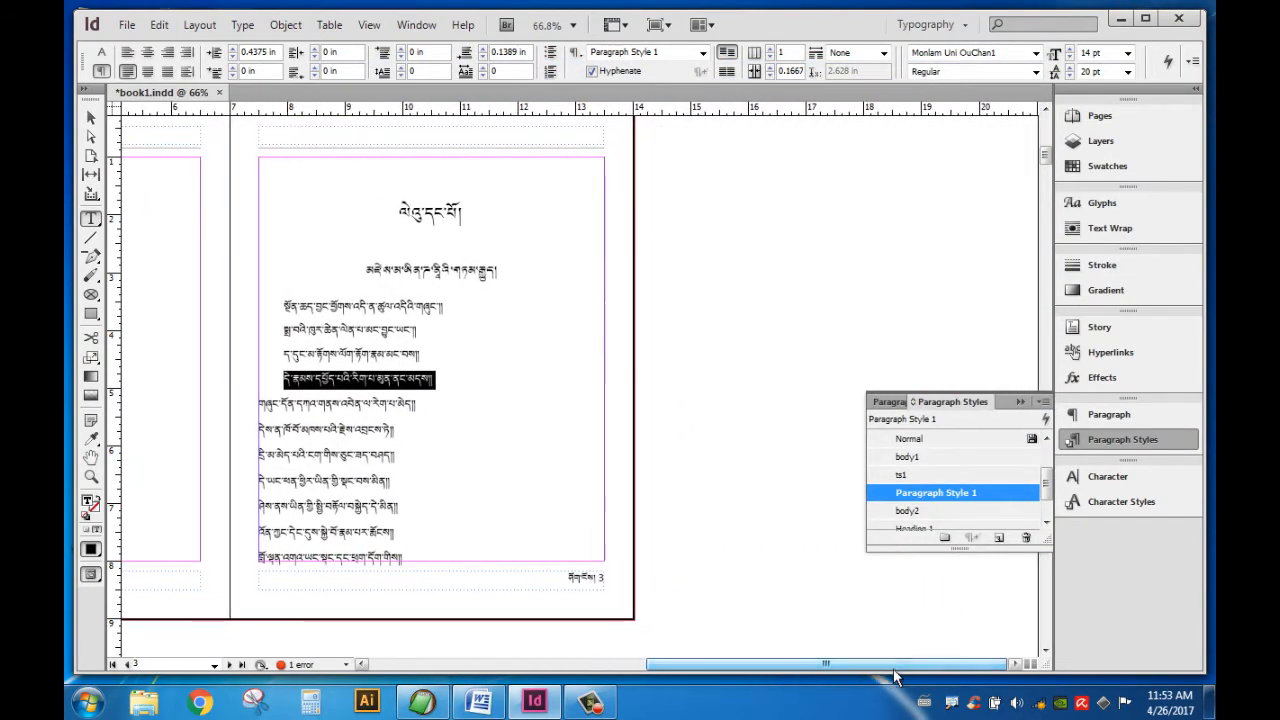
{"action": "double_click", "coordinate": [993, 493]}
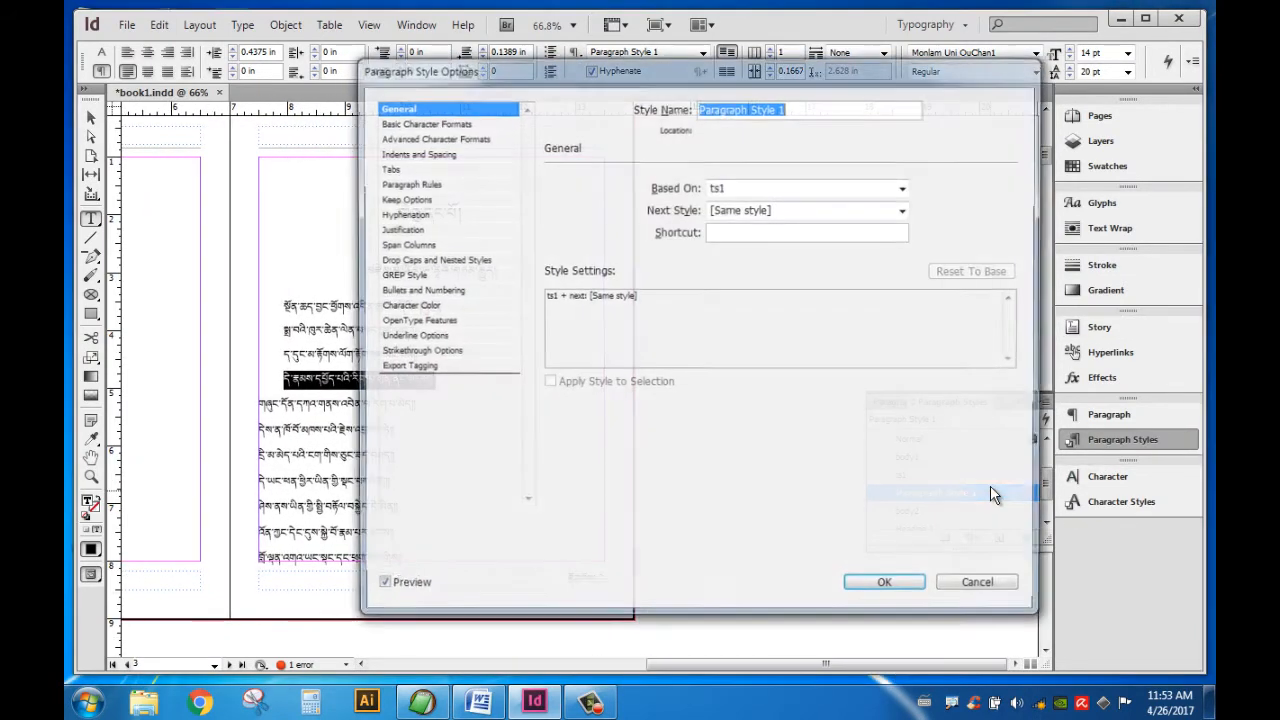
{"action": "type", "text": "ts2"}
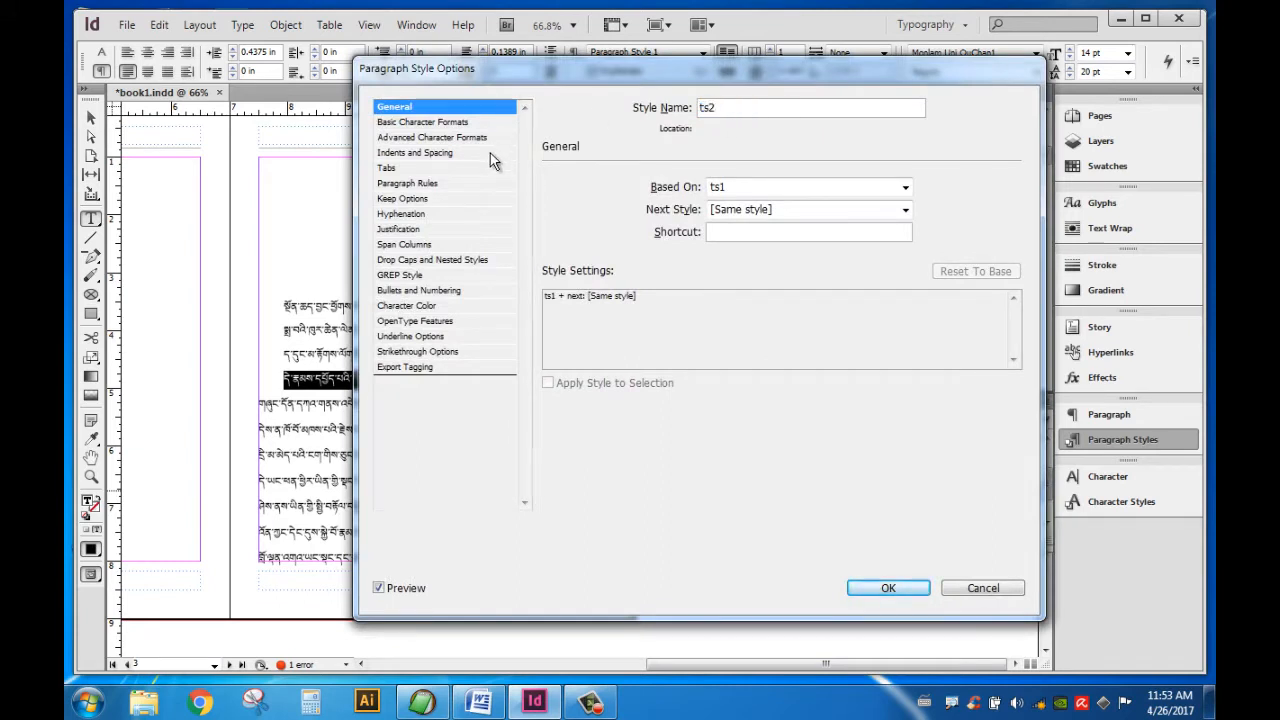
- Set the ts2 style's Space After to 0.15 in and save the style options
{"action": "left_click", "coordinate": [410, 122]}
{"action": "left_click", "coordinate": [410, 138]}
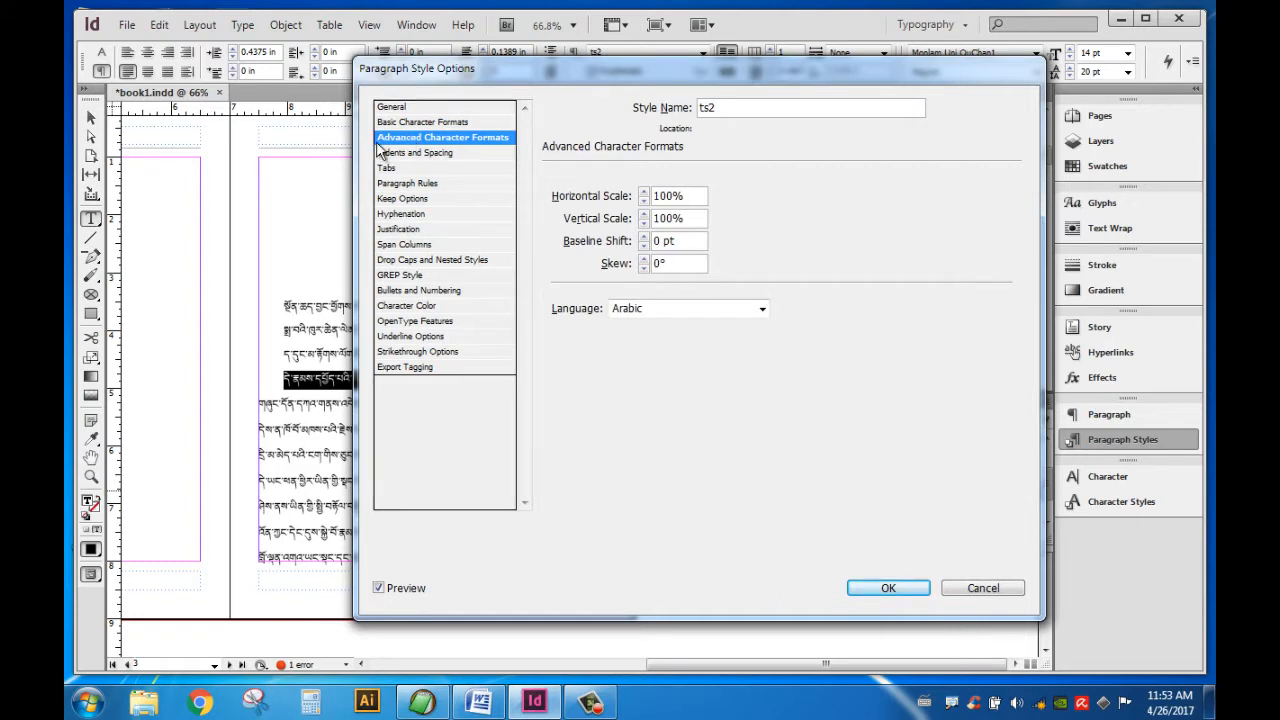
{"action": "left_click", "coordinate": [410, 152]}
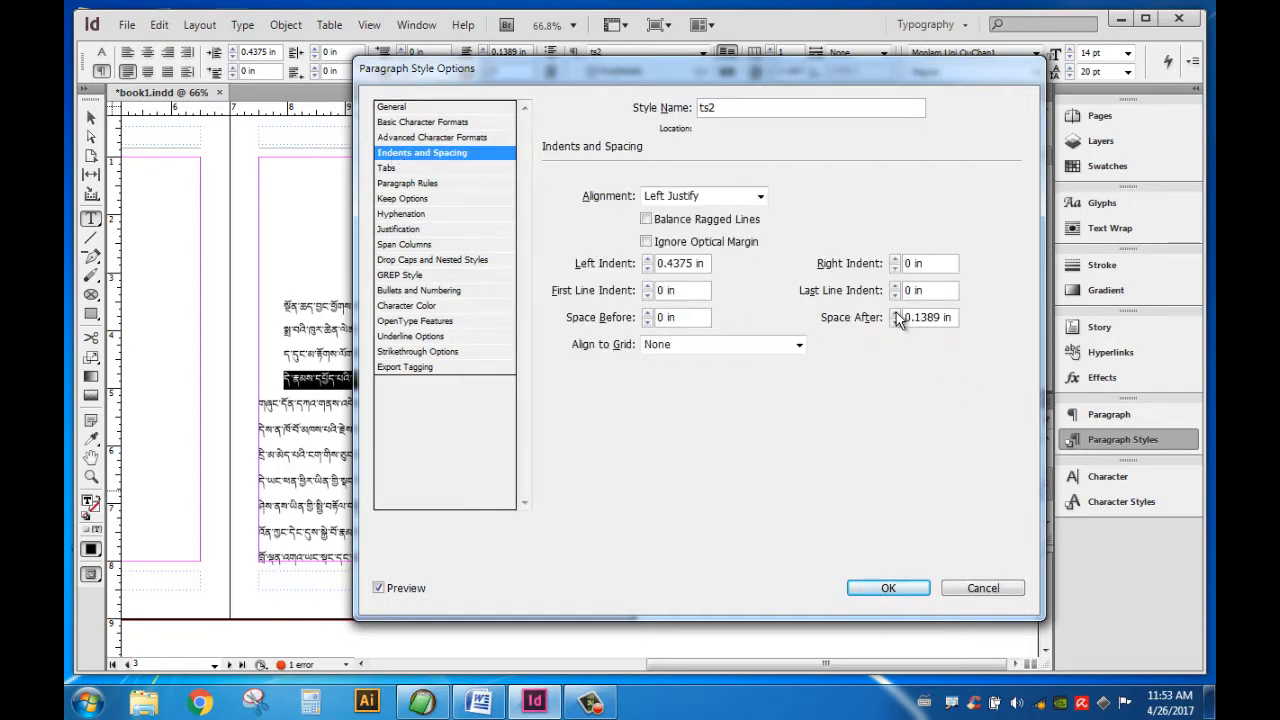
{"action": "double_click", "coordinate": [923, 317]}
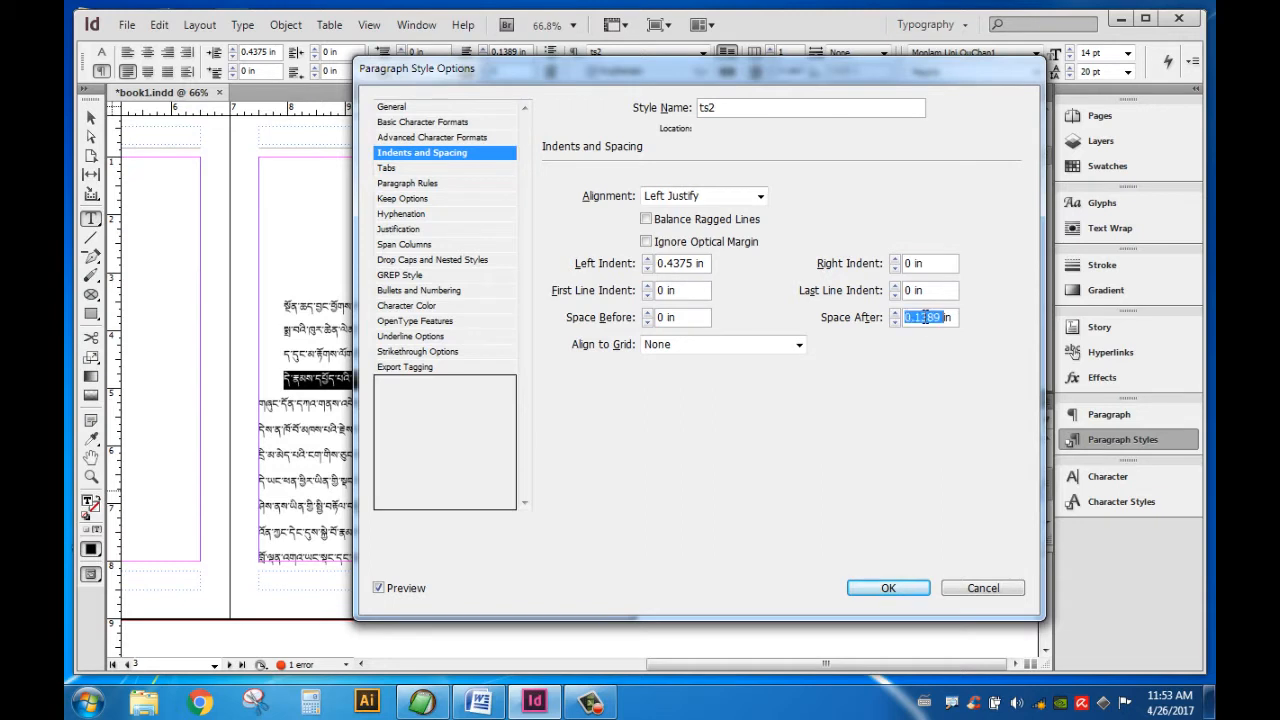
{"action": "left_click", "coordinate": [939, 318]}
{"action": "type", "text": "5"}
{"action": "left_click", "coordinate": [903, 591]}
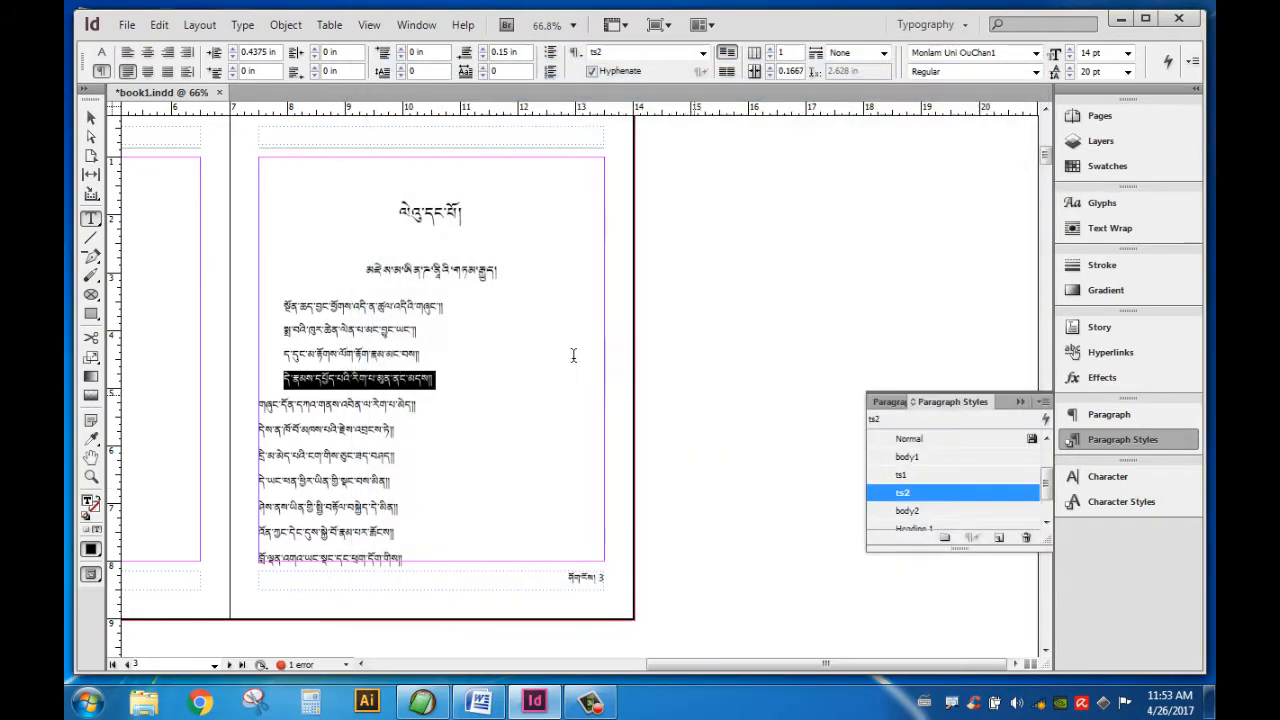
- Set the ts1 paragraph style's Space After to 0 in and save the style options
{"action": "left_click", "coordinate": [409, 338]}
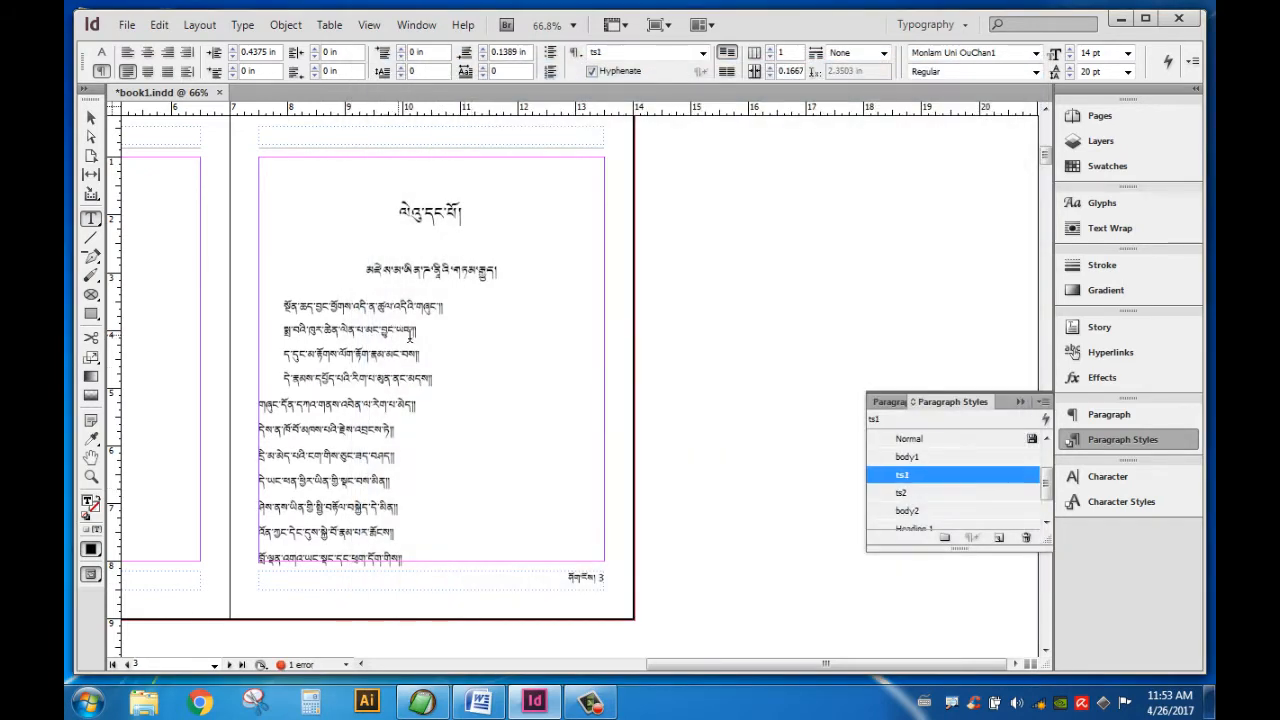
{"action": "double_click", "coordinate": [1004, 476]}
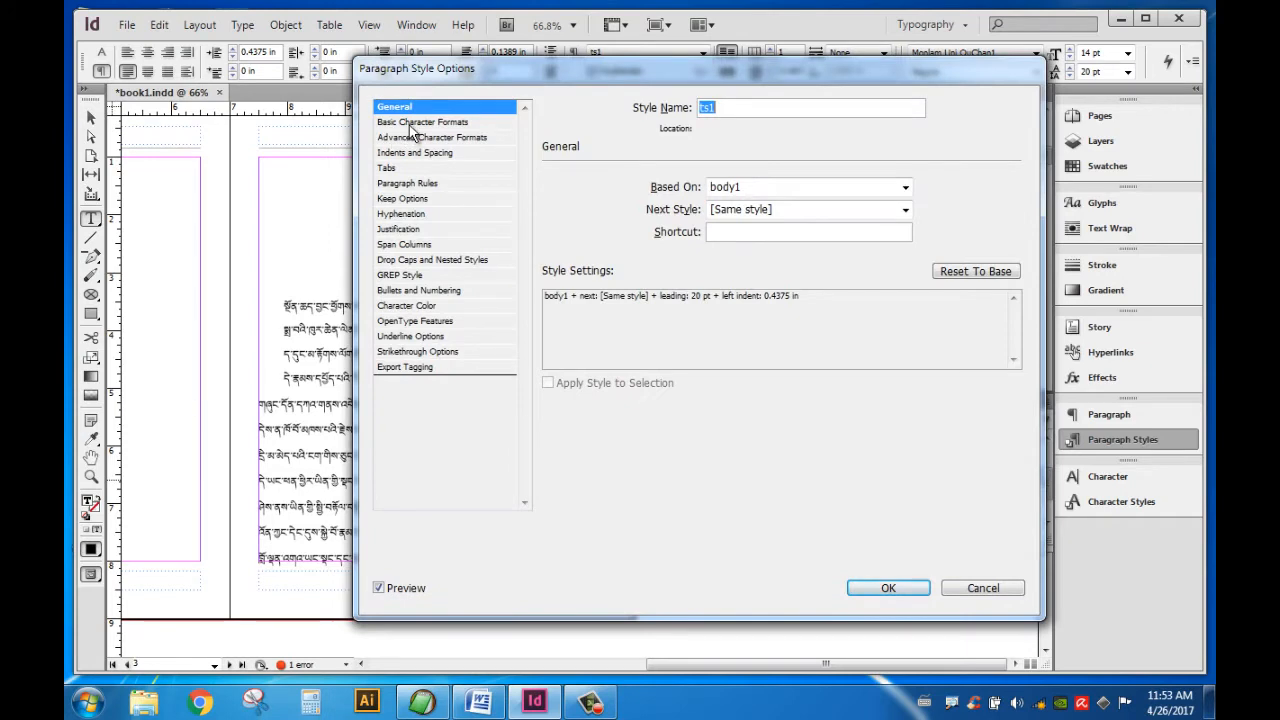
{"action": "left_click", "coordinate": [412, 123]}
{"action": "left_click", "coordinate": [410, 138]}
{"action": "left_click", "coordinate": [410, 153]}
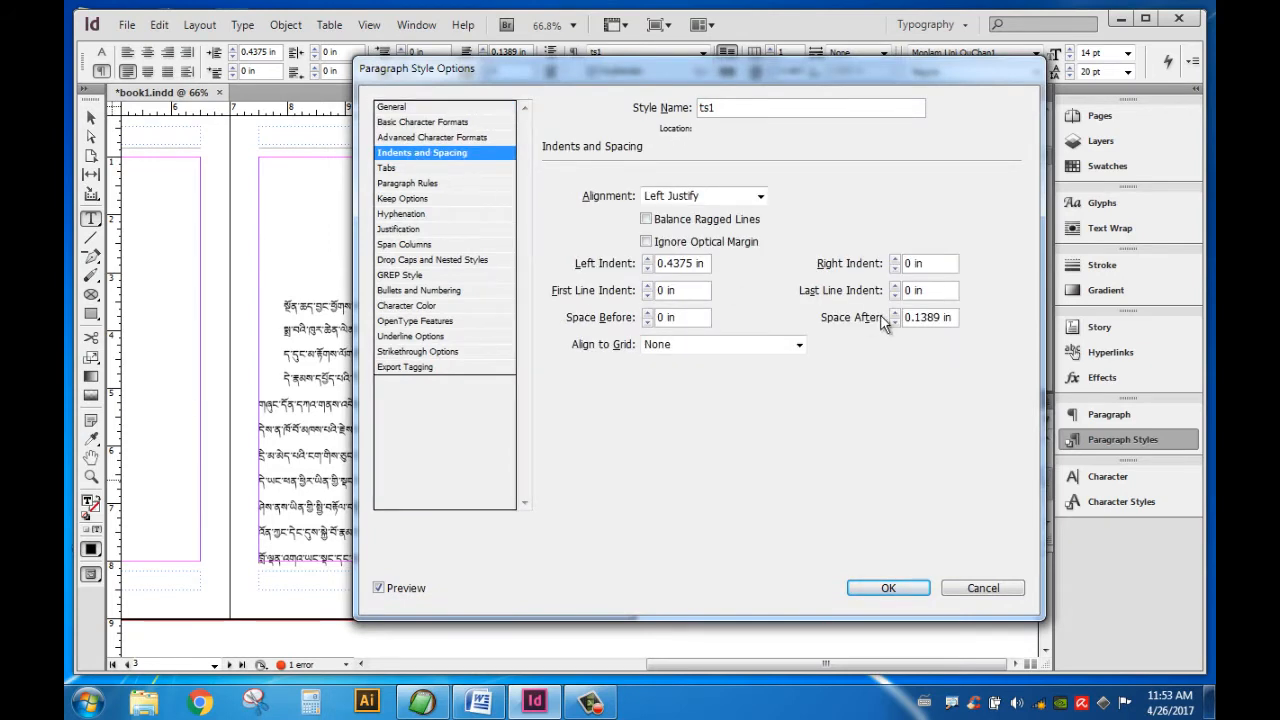
{"action": "left_click_drag", "start_coordinate": [942, 320], "coordinate": [885, 325]}
{"action": "type", "text": "0"}
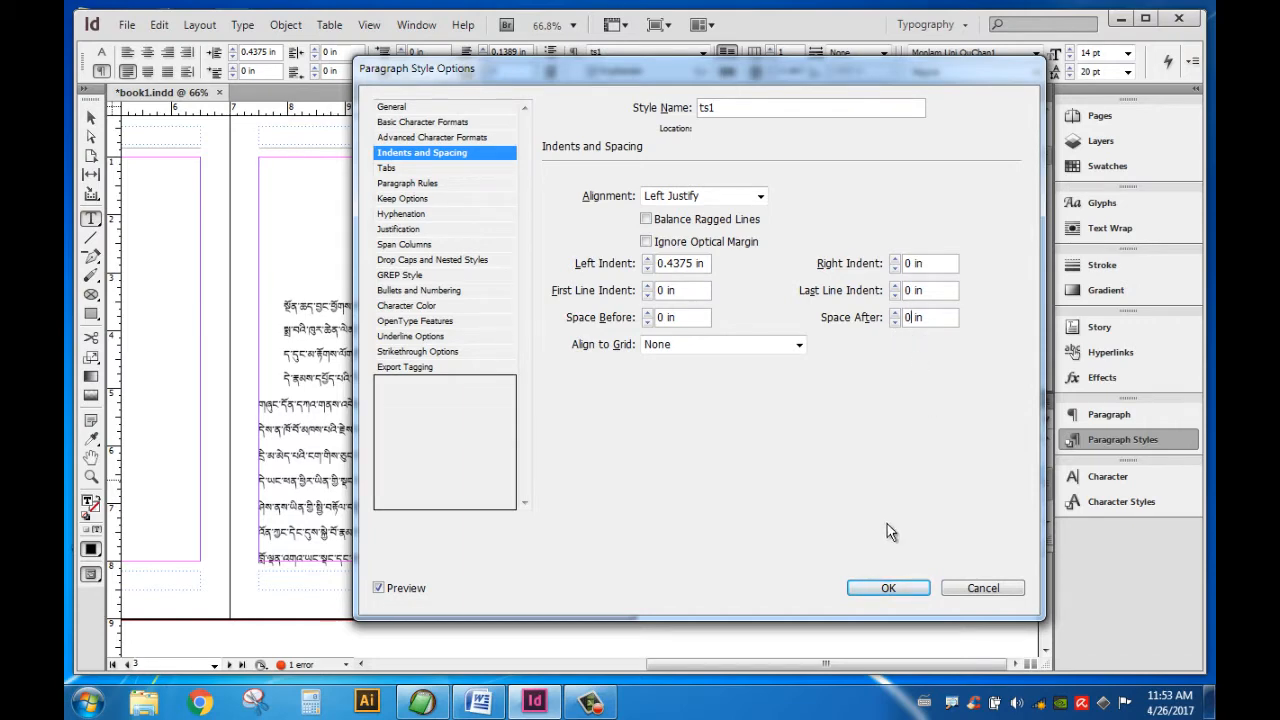
{"action": "left_click", "coordinate": [888, 589]}
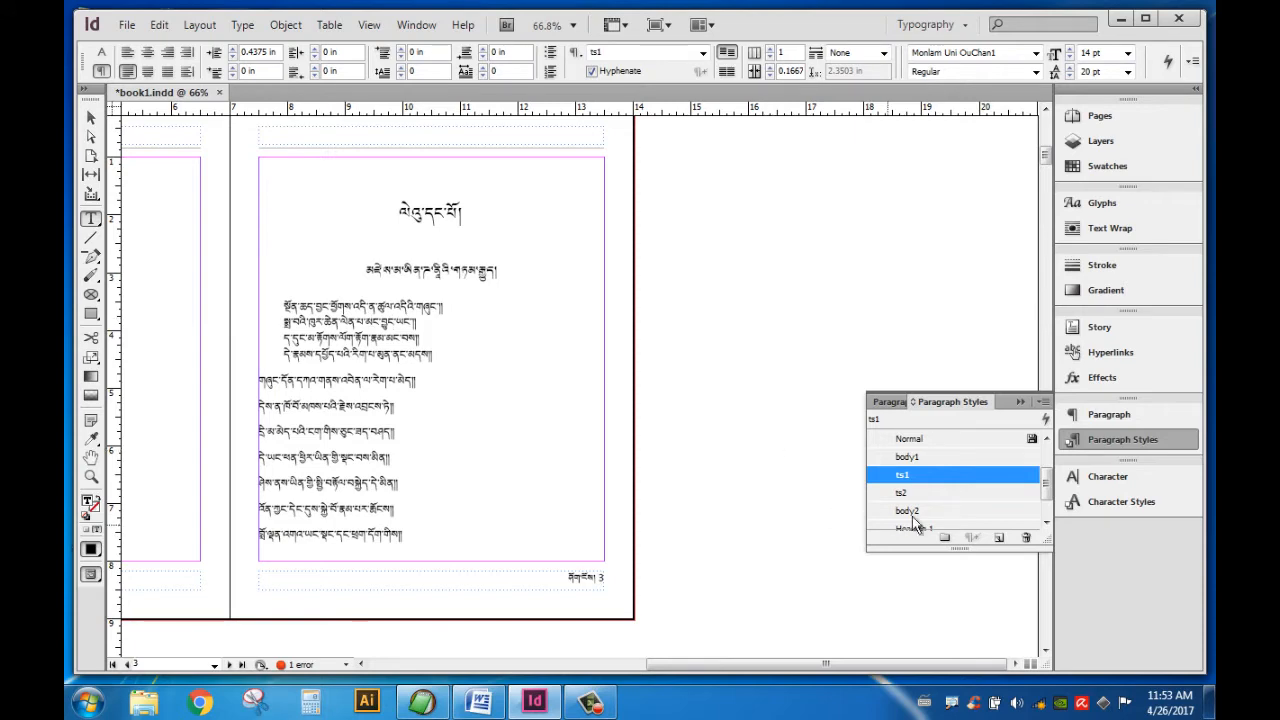
- Increase the ts1 paragraph style's leading to 23 pt and save the style options
{"action": "double_click", "coordinate": [1012, 478]}
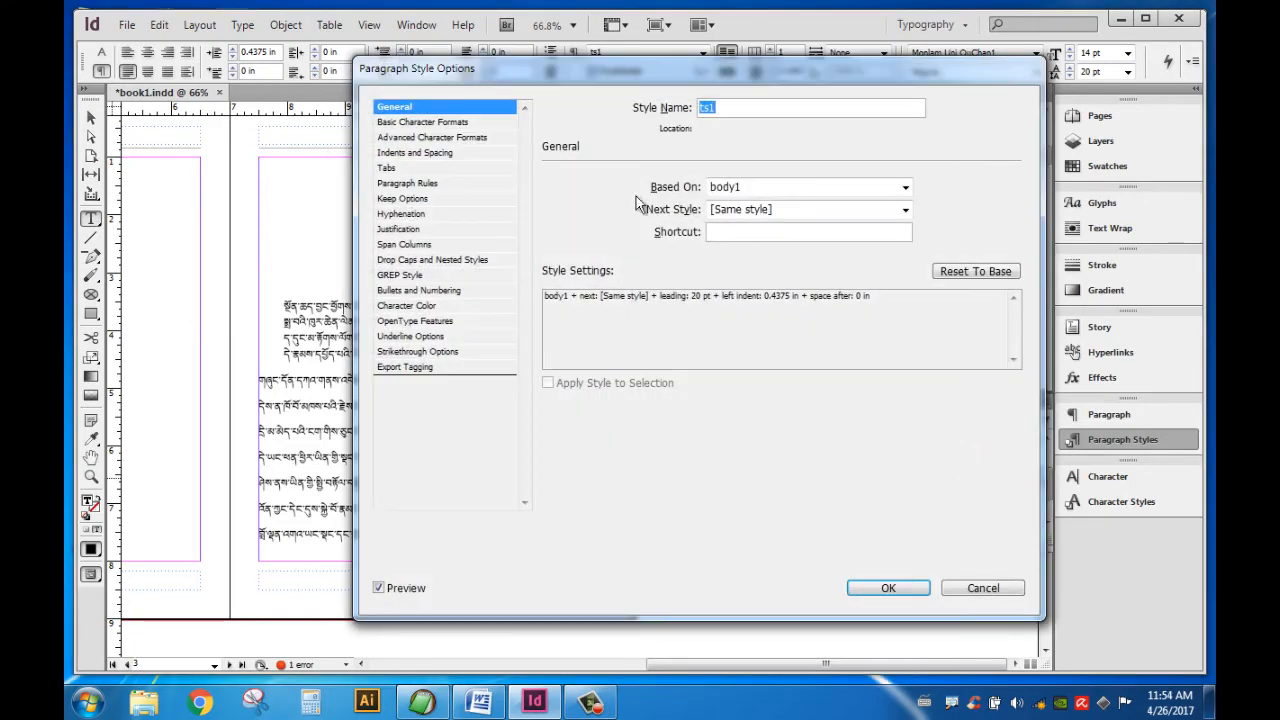
{"action": "left_click", "coordinate": [420, 121]}
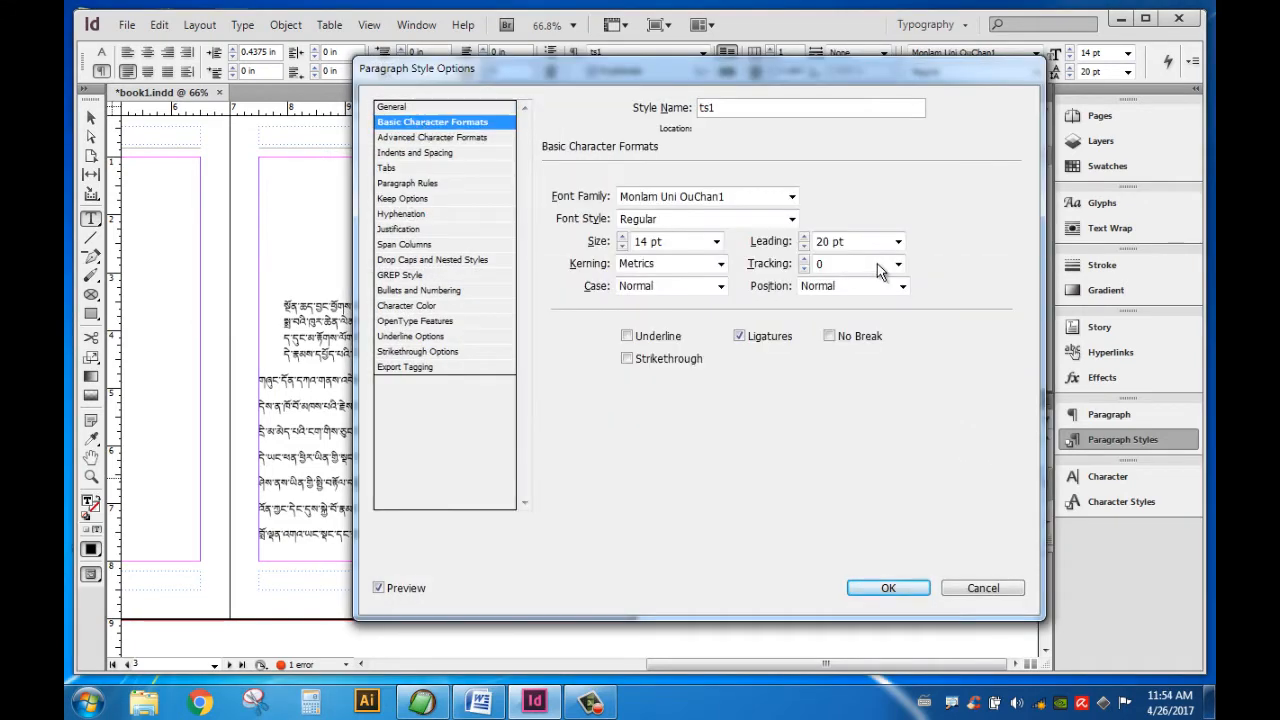
{"action": "left_click", "coordinate": [806, 238]}
{"action": "left_click_drag", "start_coordinate": [717, 69], "coordinate": [873, 83]}
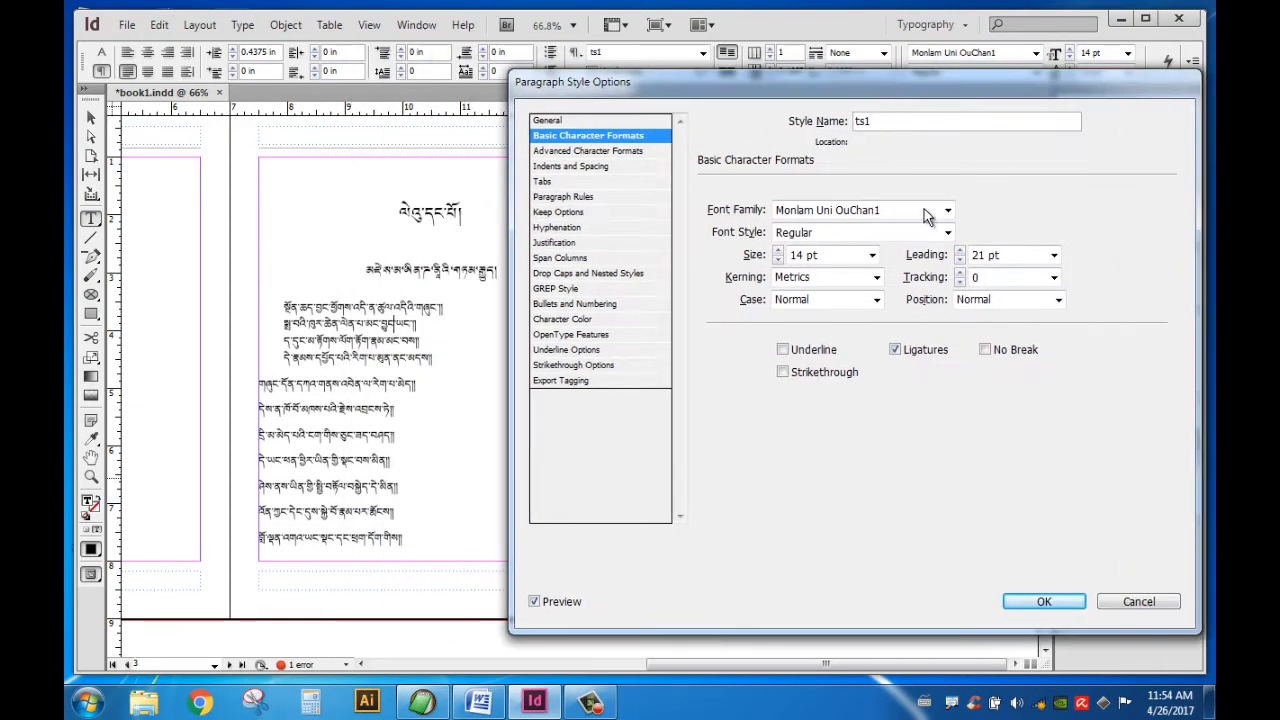
{"action": "left_click", "coordinate": [959, 250]}
{"action": "left_click", "coordinate": [959, 250]}
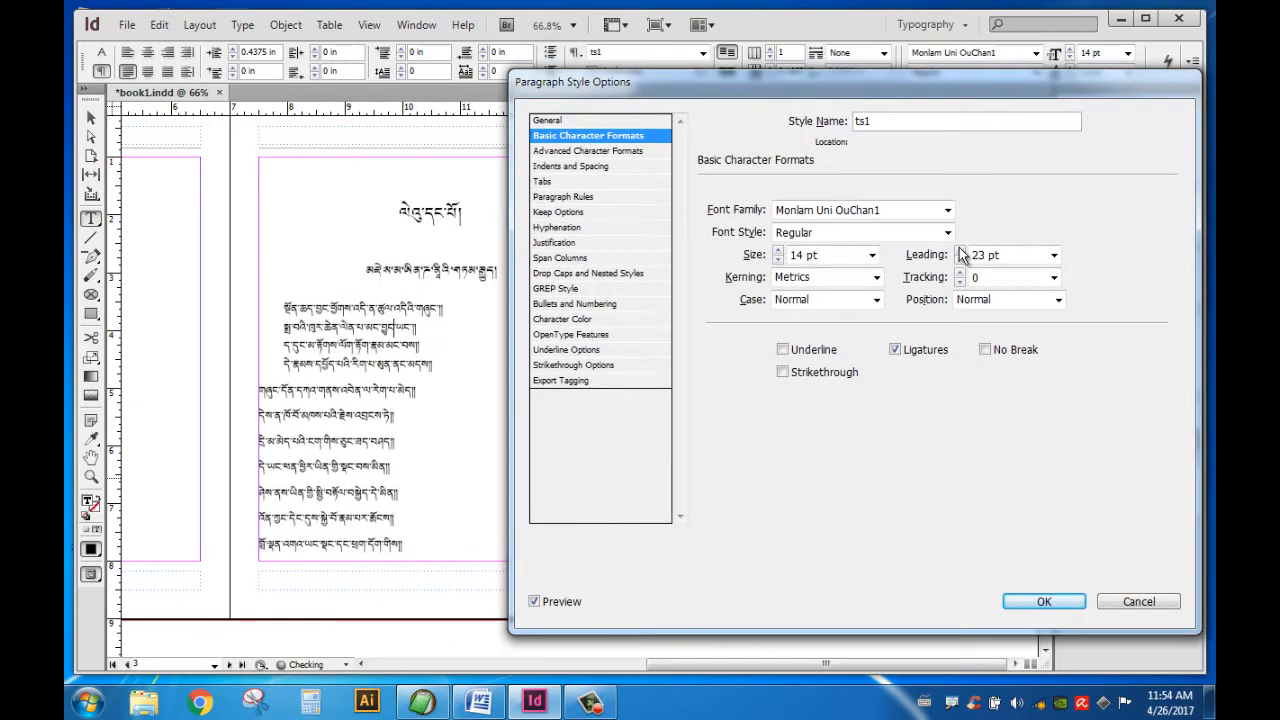
{"action": "left_click", "coordinate": [1044, 602]}
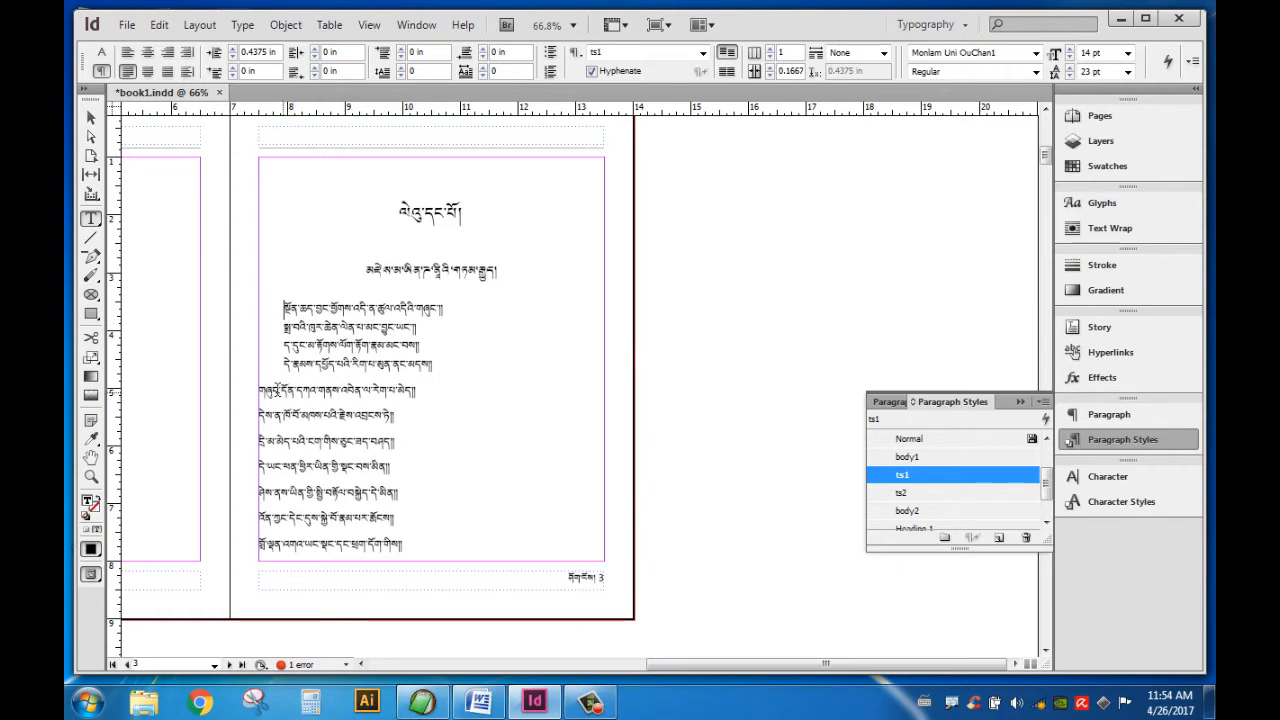
- Apply the ts1 style to the second stanza's four lines, then switch its last line to ts2
{"action": "left_click_drag", "start_coordinate": [260, 390], "coordinate": [445, 460]}
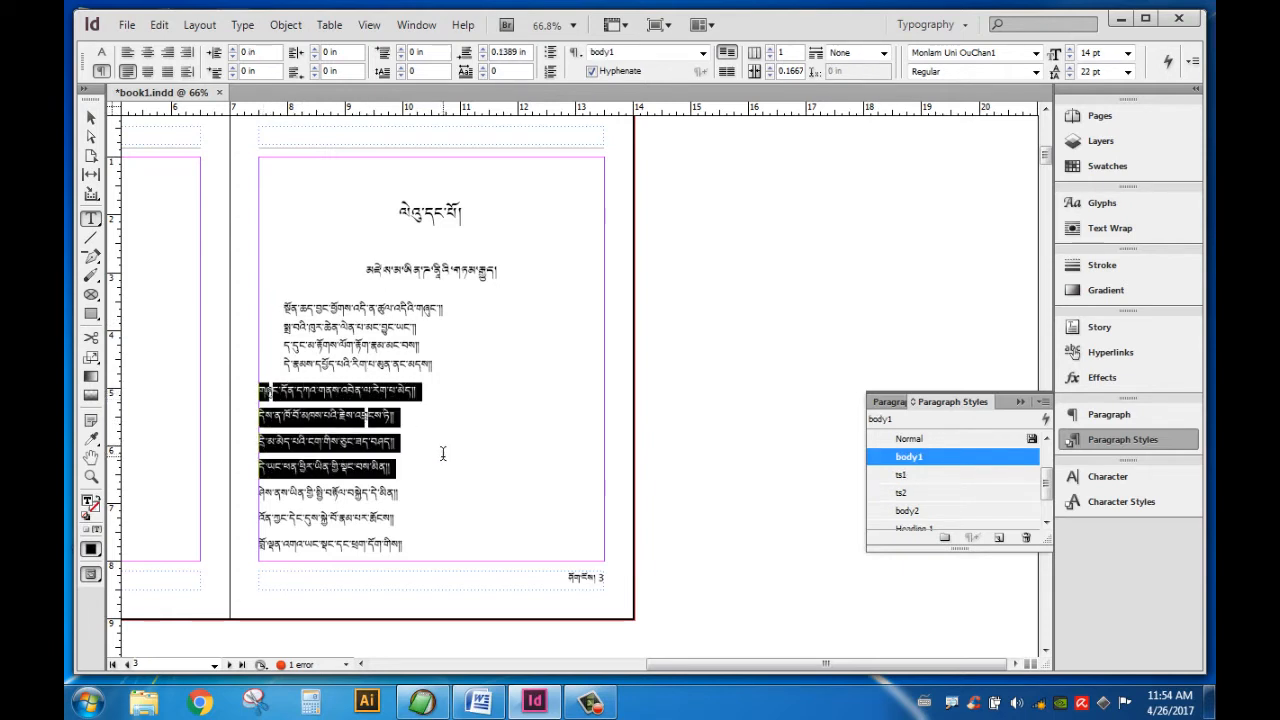
{"action": "left_click", "coordinate": [903, 475]}
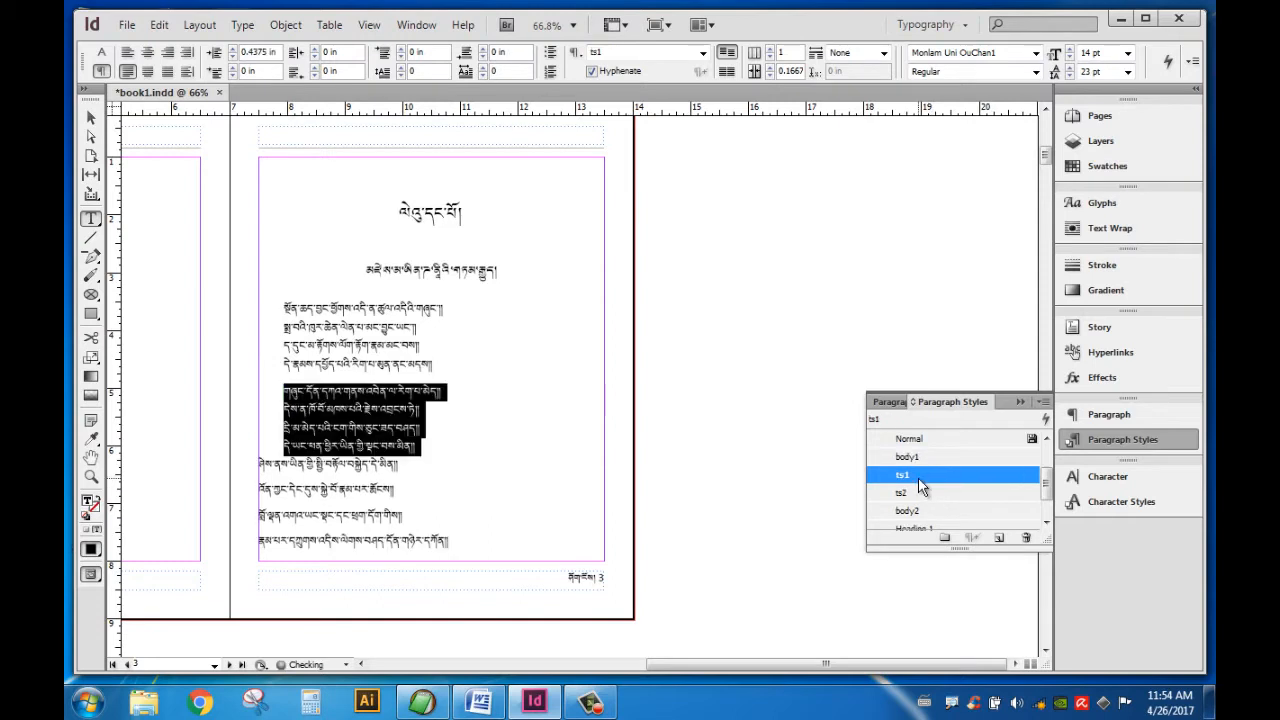
{"action": "left_click", "coordinate": [420, 450]}
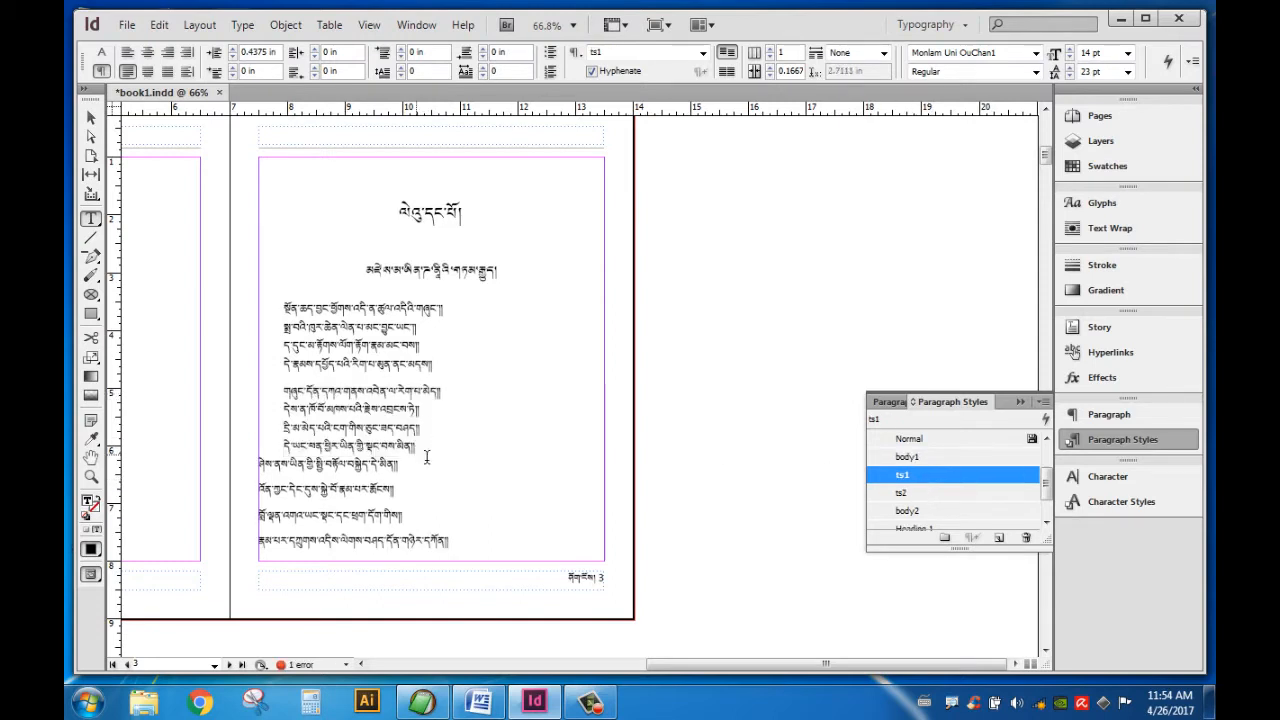
{"action": "left_click", "coordinate": [905, 494]}
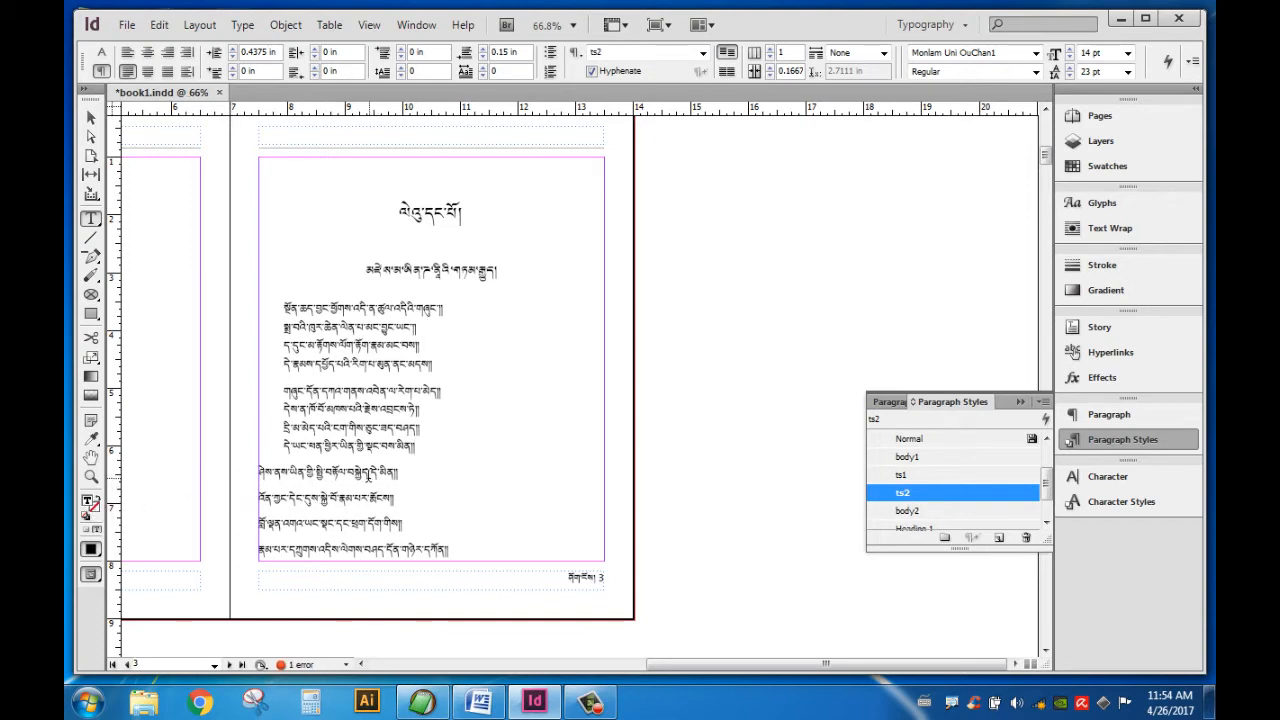
- Apply ts1 to the first three lines of the third stanza and ts2 to its fourth line
{"action": "left_click_drag", "start_coordinate": [262, 471], "coordinate": [444, 517]}
{"action": "left_click", "coordinate": [905, 475]}
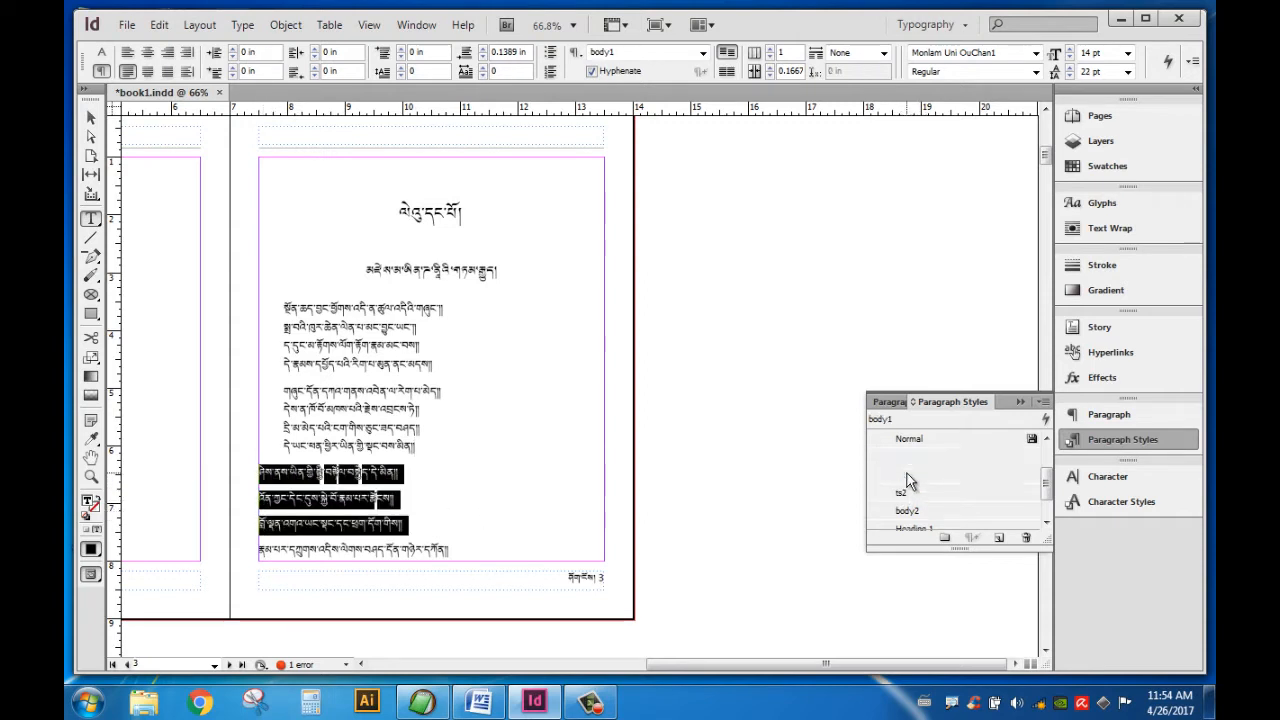
{"action": "left_click", "coordinate": [384, 528]}
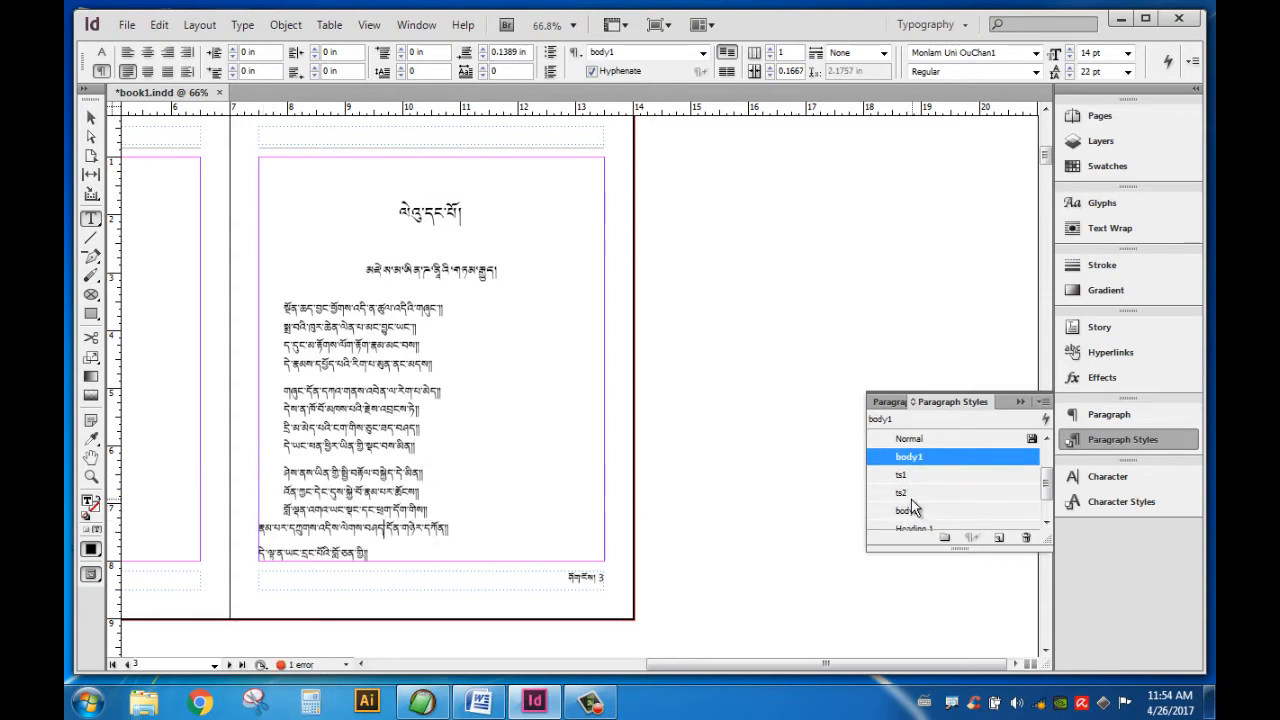
{"action": "left_click", "coordinate": [901, 494]}
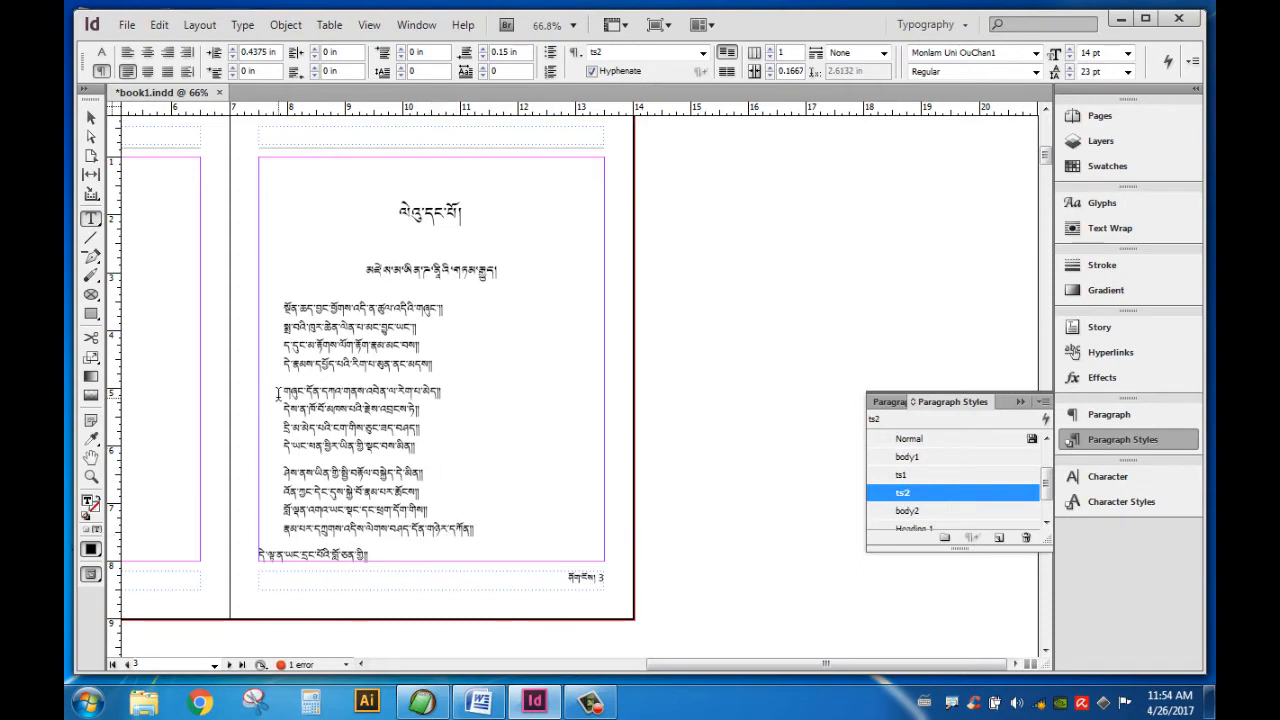
- Create a new paragraph style based on ts1 and apply it to the second stanza's first three lines
{"action": "left_click_drag", "start_coordinate": [284, 391], "coordinate": [457, 442]}
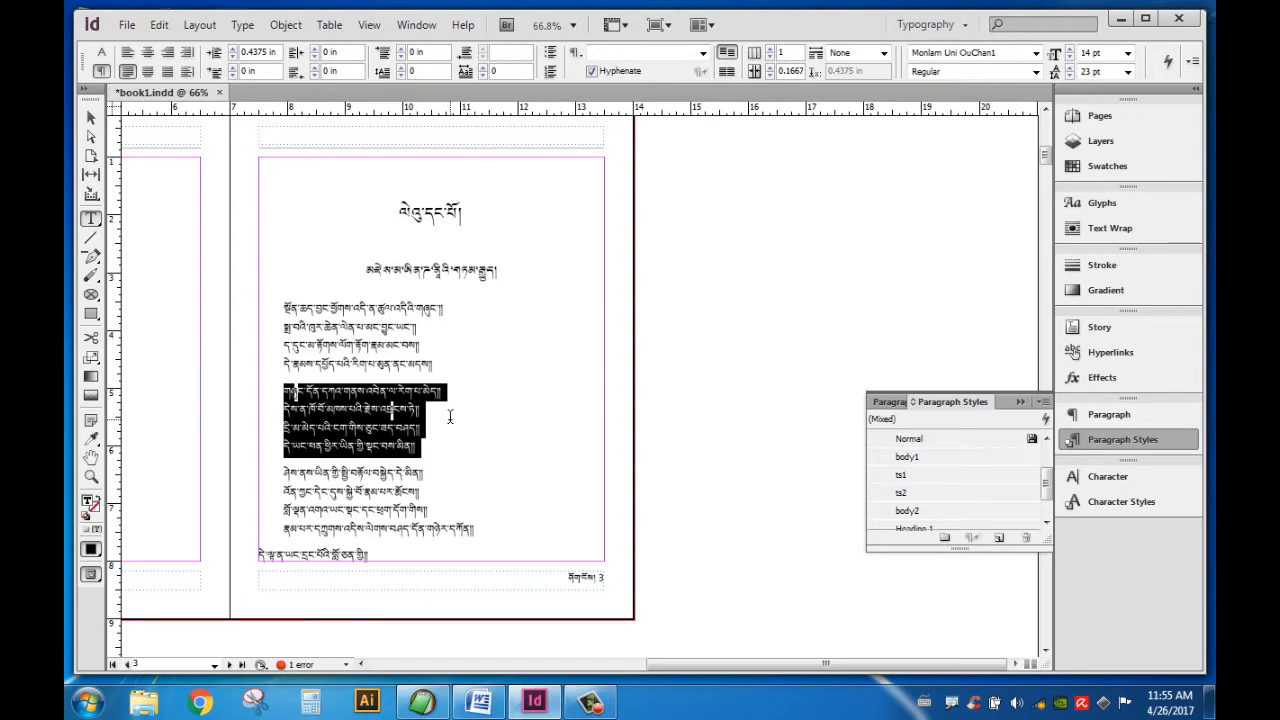
{"action": "left_click", "coordinate": [372, 420]}
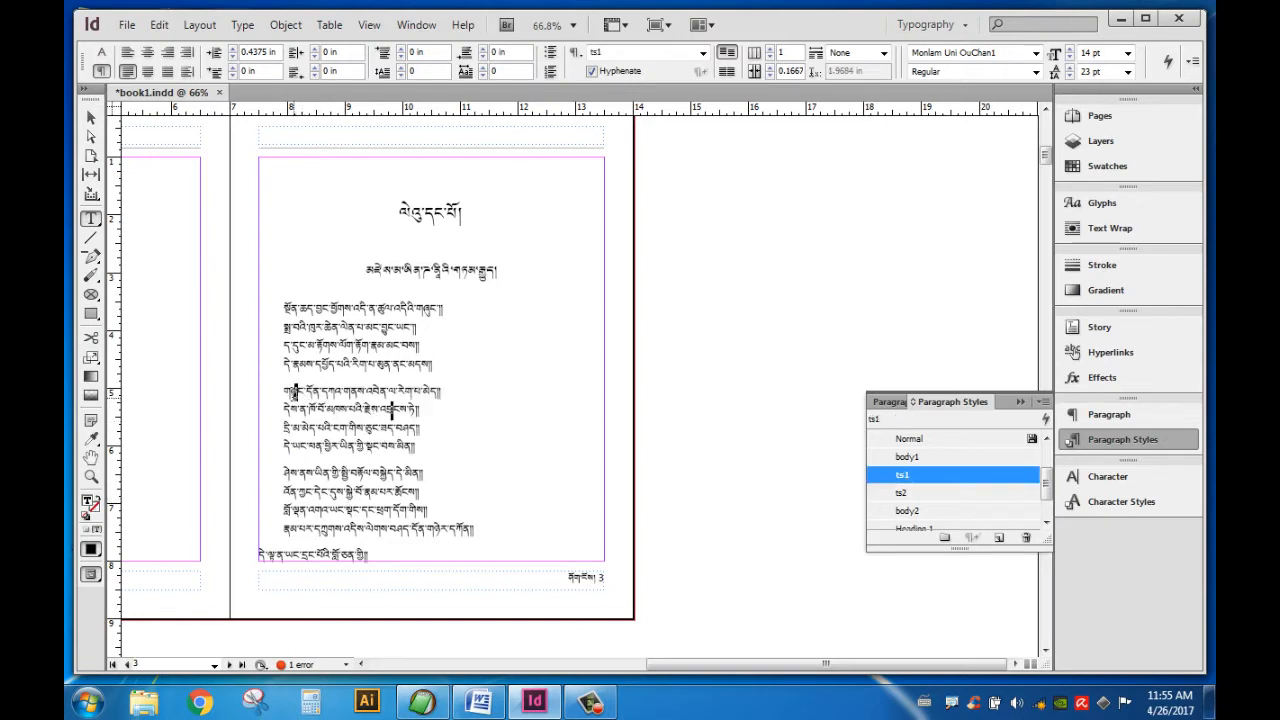
{"action": "left_click_drag", "start_coordinate": [287, 392], "coordinate": [425, 428]}
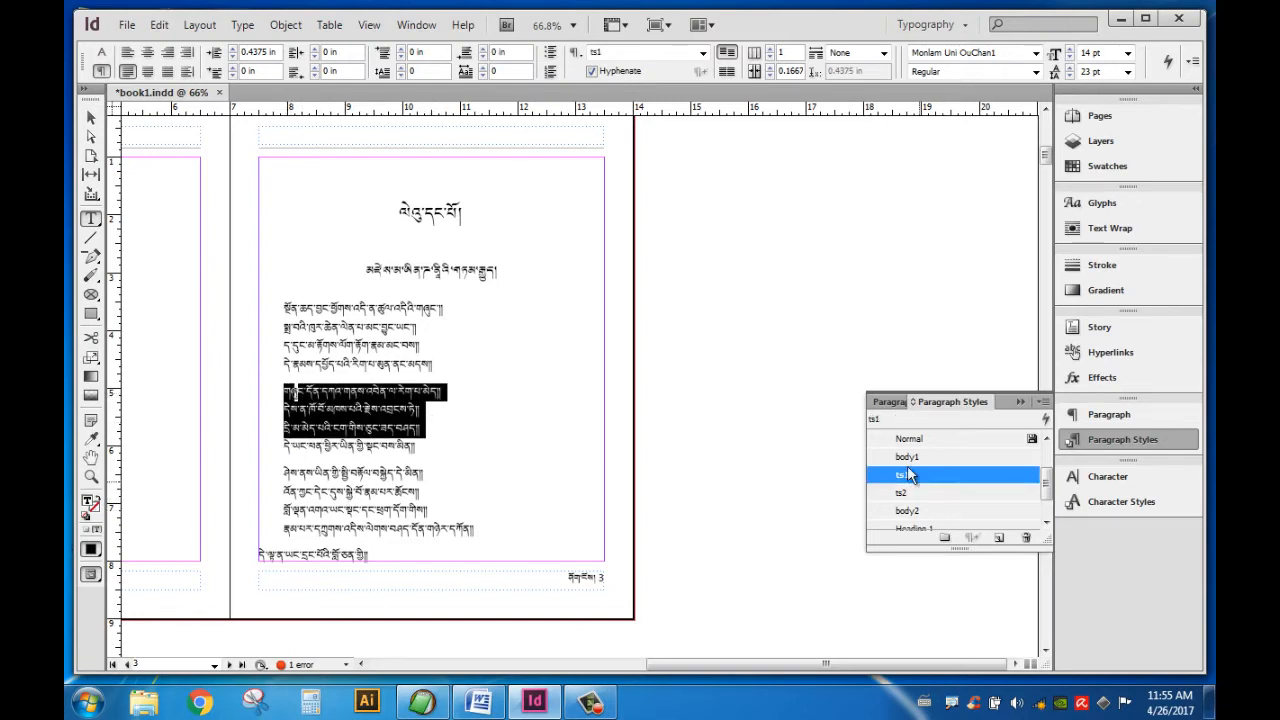
{"action": "left_click", "coordinate": [999, 540]}
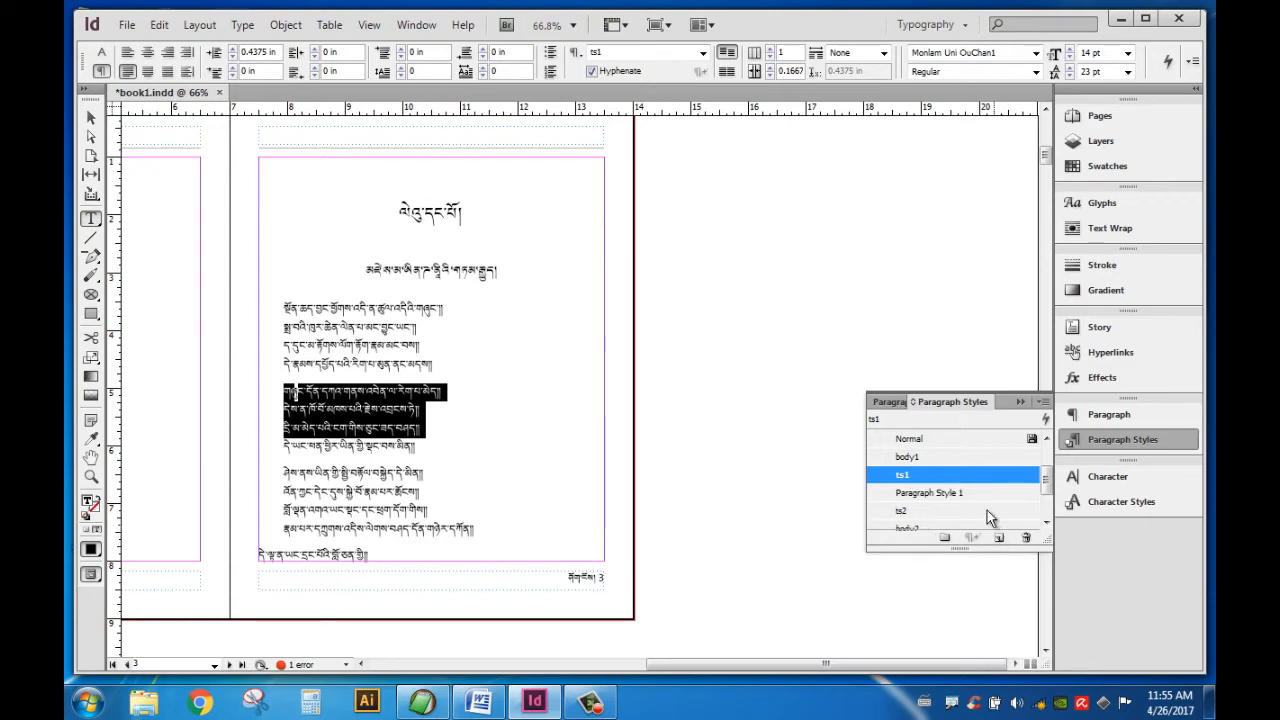
{"action": "left_click", "coordinate": [971, 492]}
- Set the new style's left and first-line indent markers to 1.0417 in on the tab ruler and save the options
{"action": "double_click", "coordinate": [996, 494]}
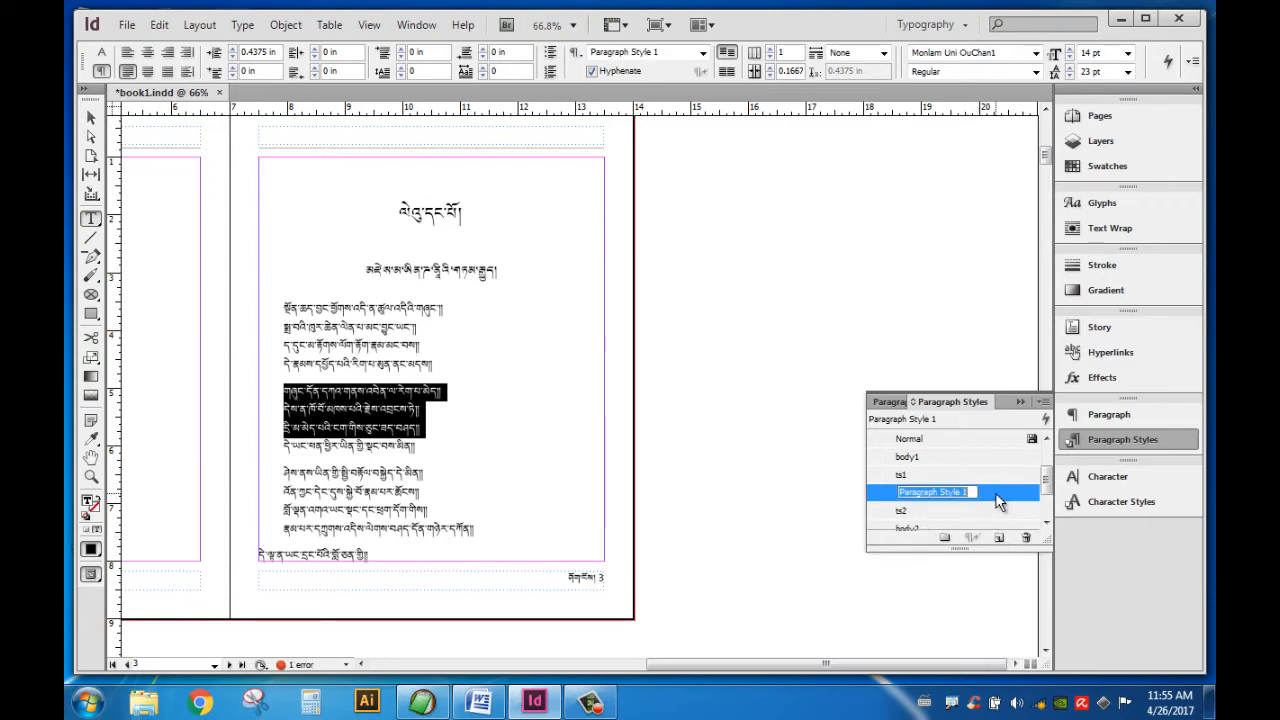
{"action": "left_click", "coordinate": [545, 181]}
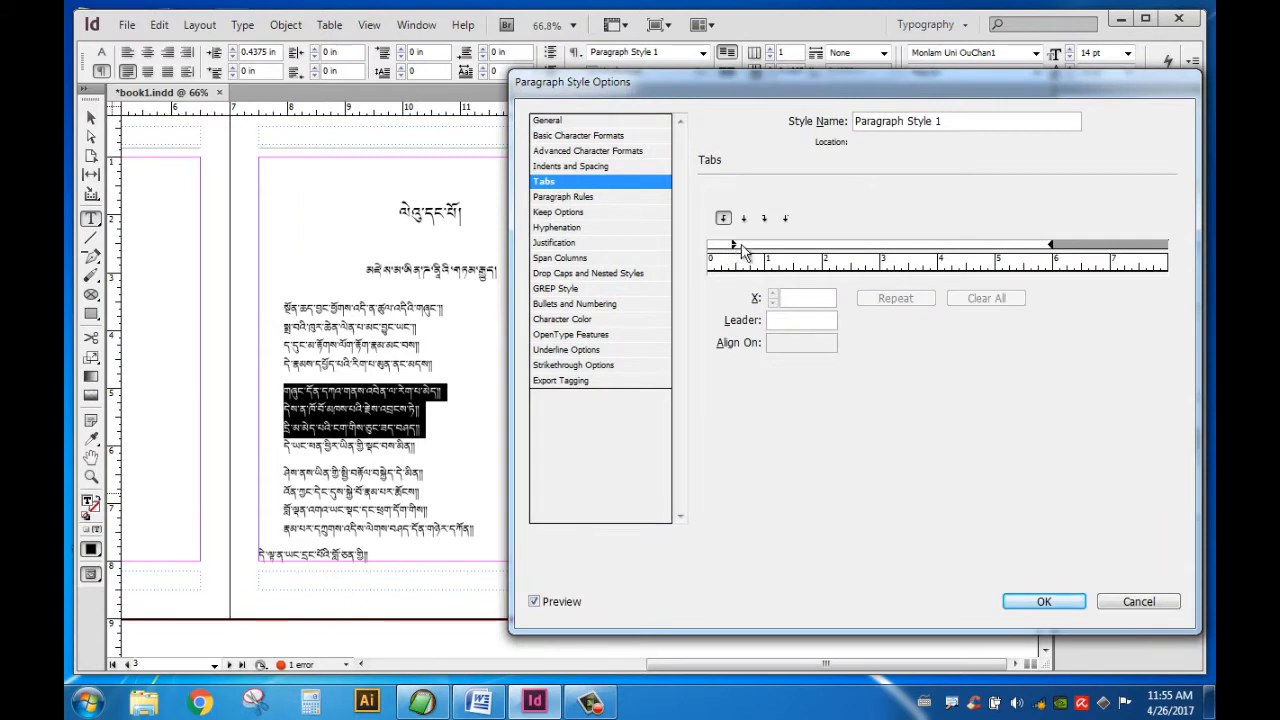
{"action": "mouse_move", "coordinate": [740, 246]}
{"action": "left_mouse_down"}
{"action": "mouse_move", "coordinate": [774, 245]}
{"action": "mouse_move", "coordinate": [737, 249]}
{"action": "mouse_move", "coordinate": [772, 256]}
{"action": "left_mouse_up"}
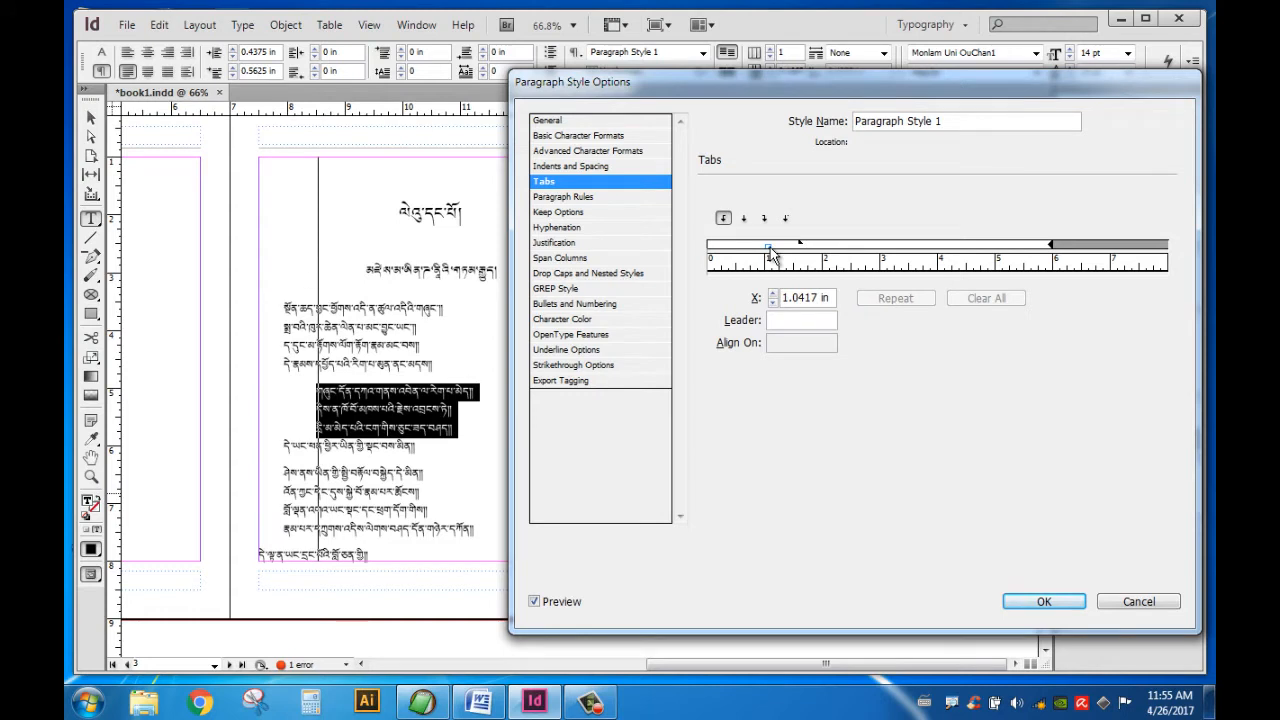
{"action": "left_click_drag", "start_coordinate": [804, 250], "coordinate": [769, 254]}
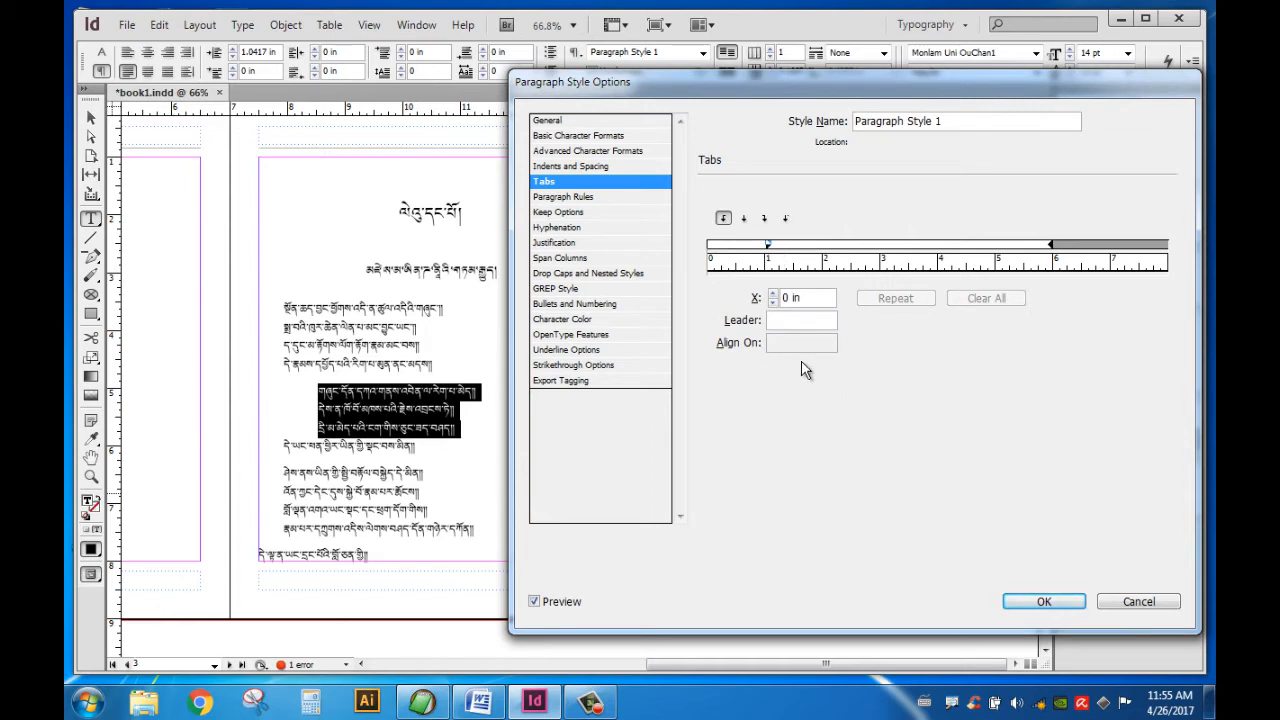
{"action": "left_click", "coordinate": [1046, 606]}
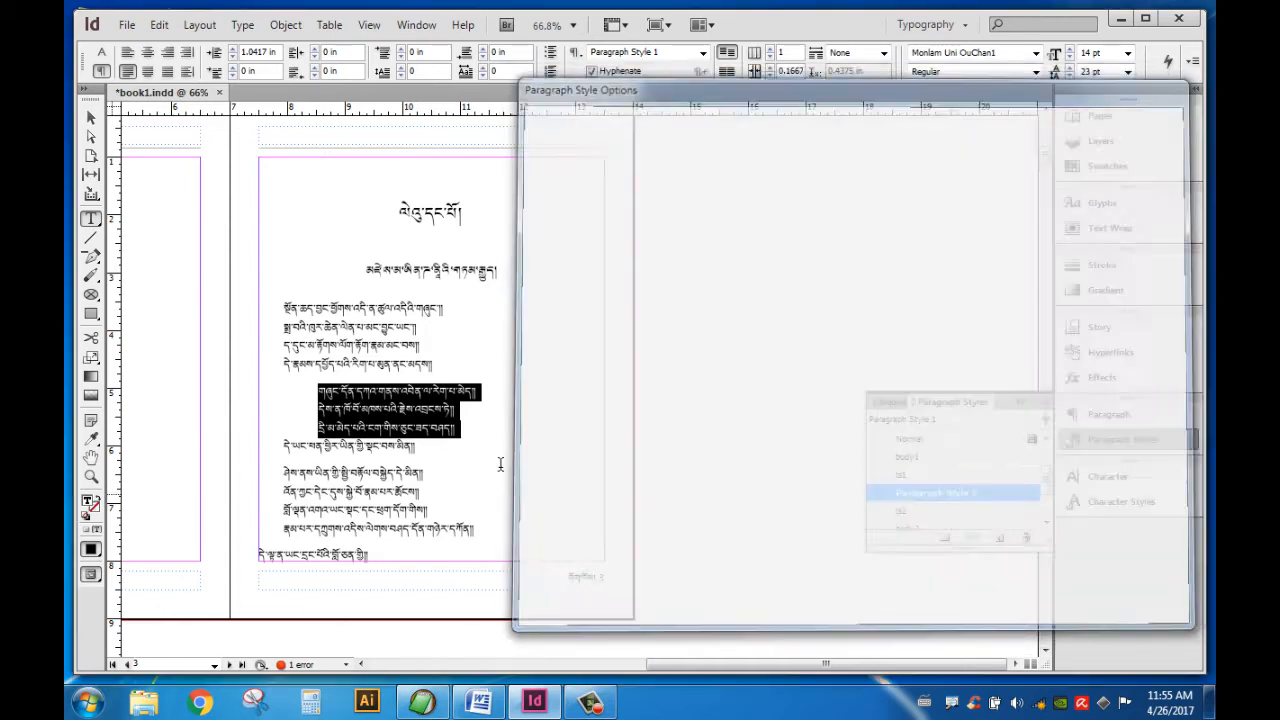
- Apply the new, more deeply indented paragraph style to the second stanza's fourth line
{"action": "left_click", "coordinate": [500, 464]}
{"action": "left_click", "coordinate": [938, 493]}
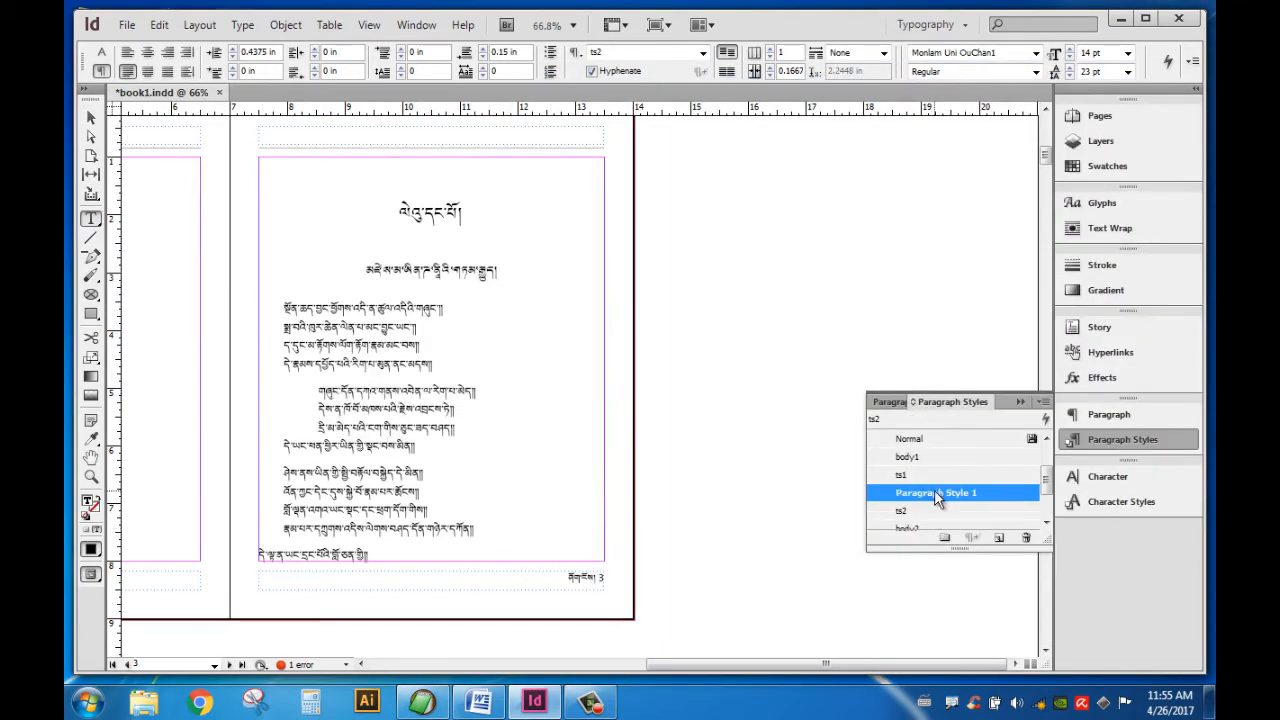
{"action": "left_click", "coordinate": [955, 493]}
{"action": "left_click", "coordinate": [985, 494]}
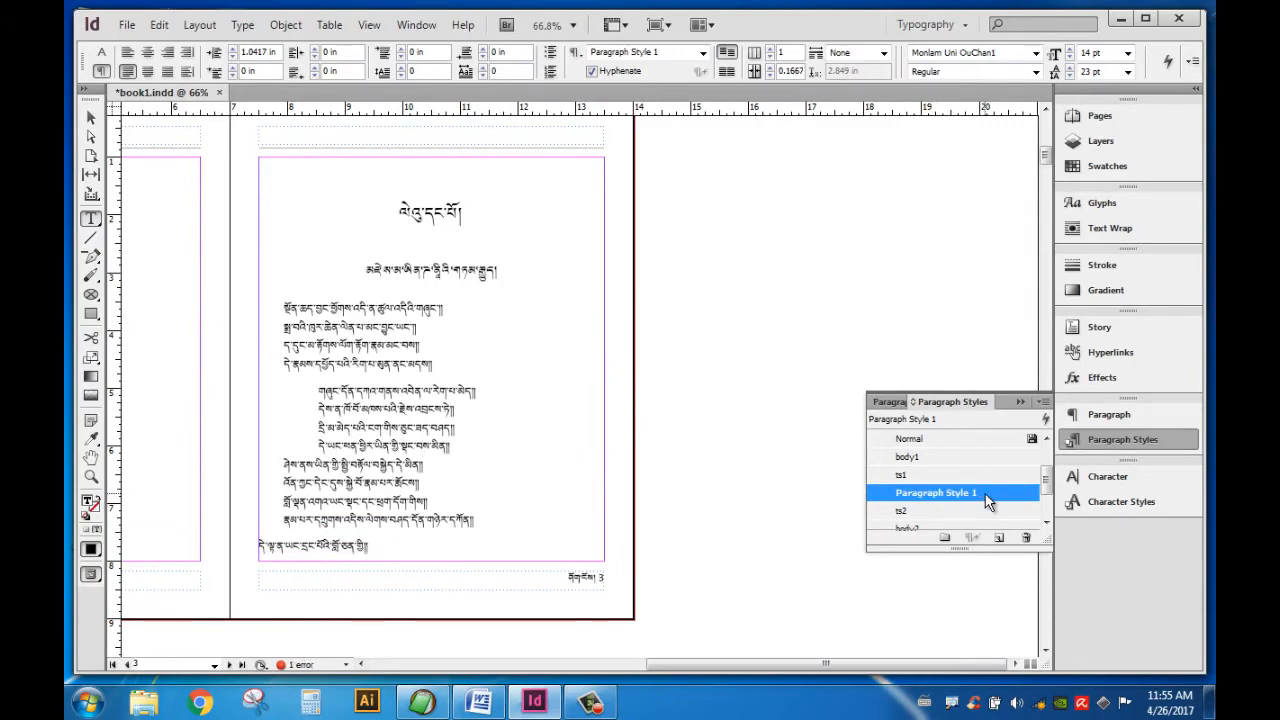
- Rename the new, more deeply indented paragraph style as ts1-1
{"action": "double_click", "coordinate": [985, 494]}
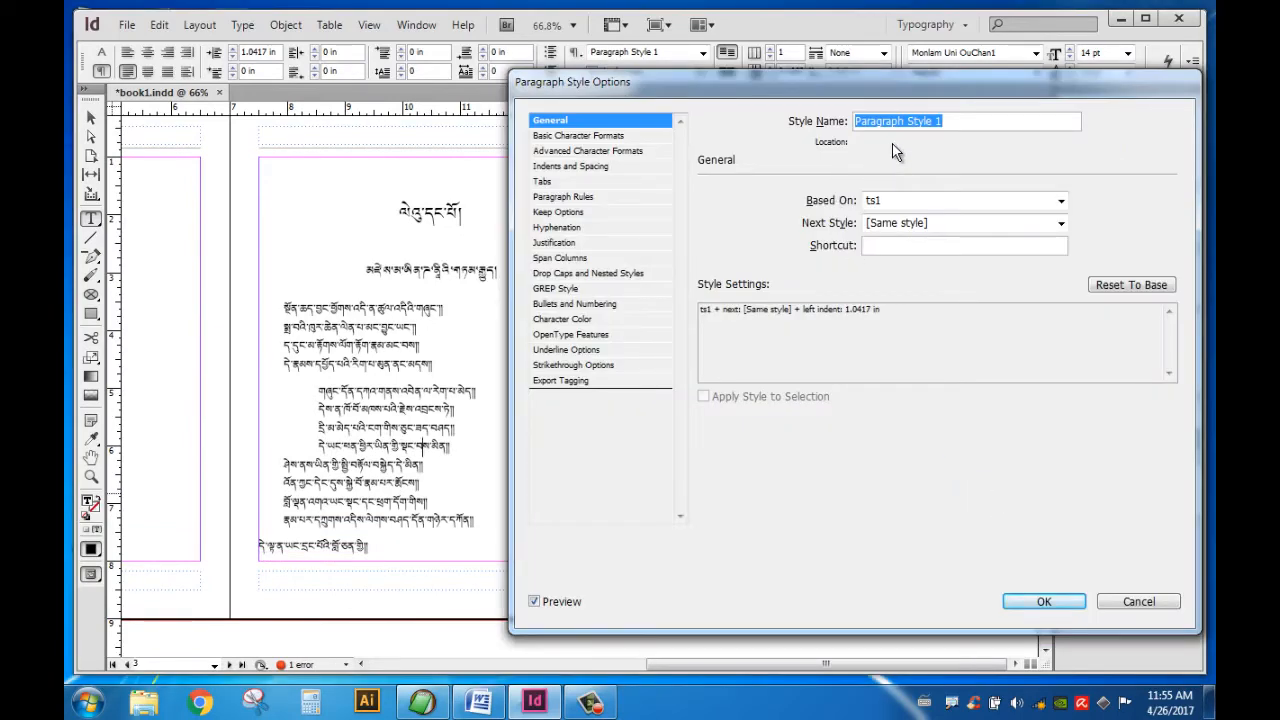
{"action": "type", "text": "ts1-1"}
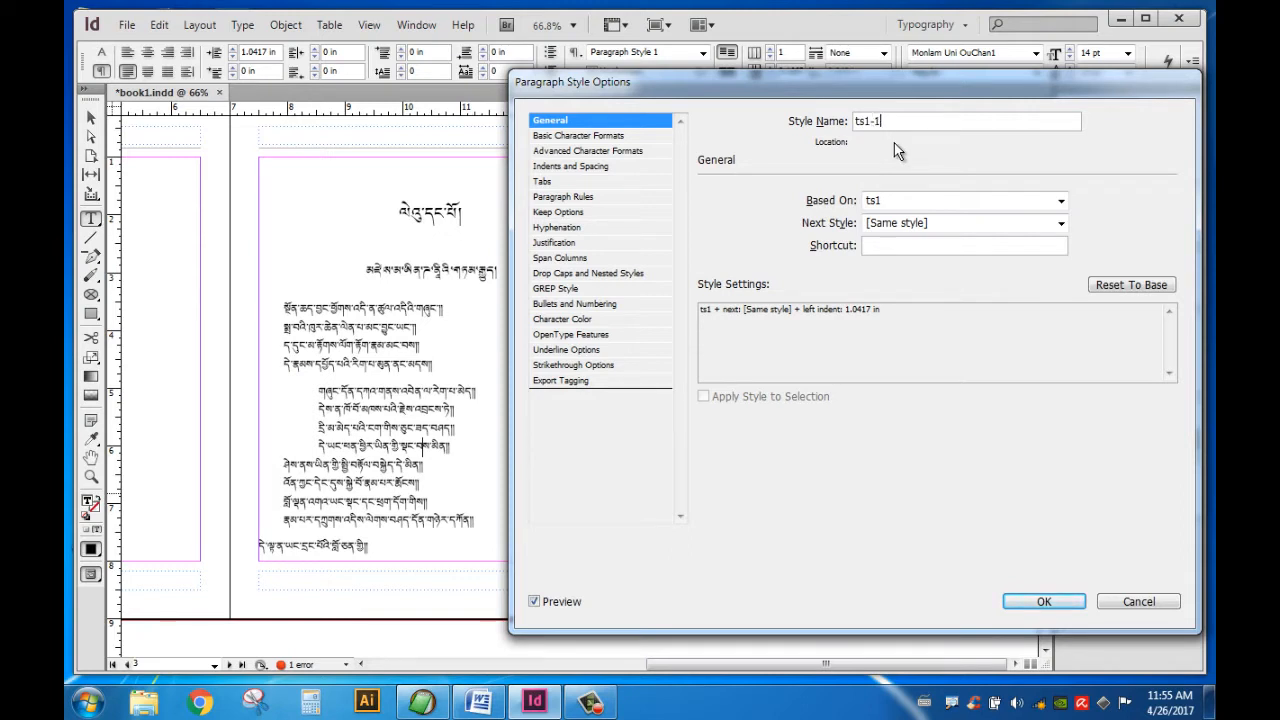
{"action": "left_click", "coordinate": [1050, 601]}
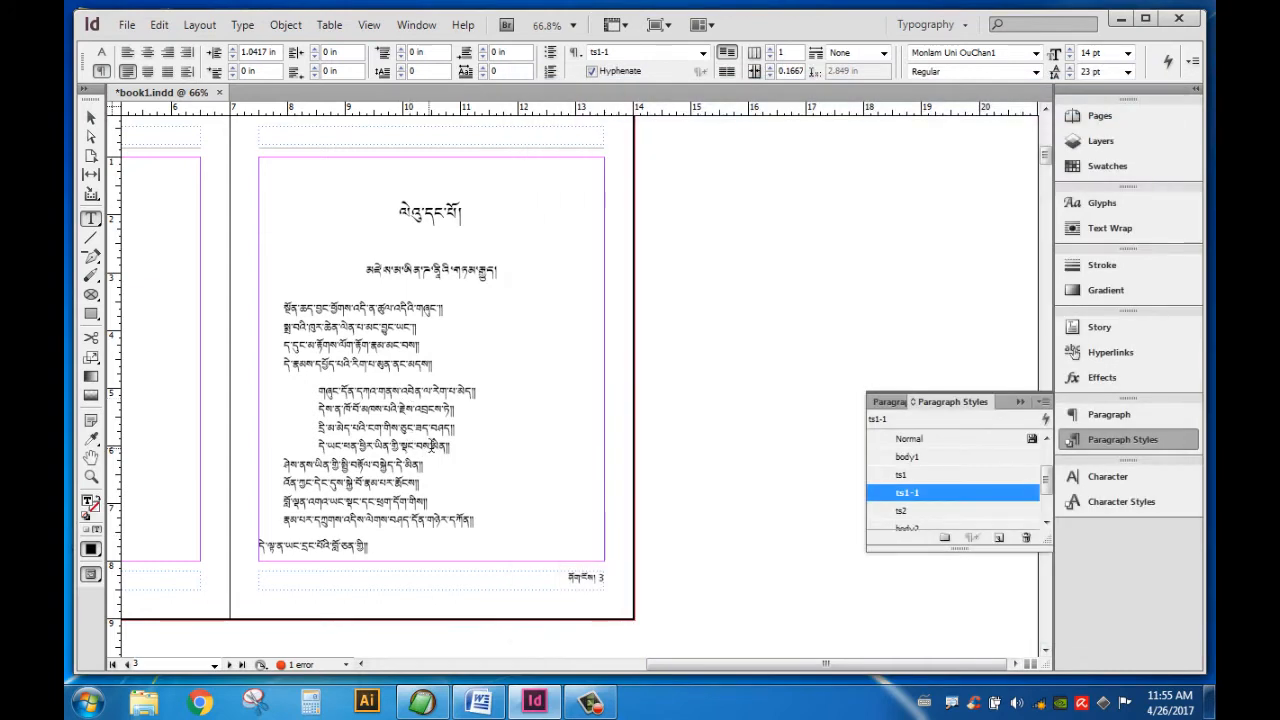
- Create a paragraph style based on ts1-1 for the second stanza's fourth line and name it ts1-2
{"action": "left_click_drag", "start_coordinate": [452, 446], "coordinate": [318, 446]}
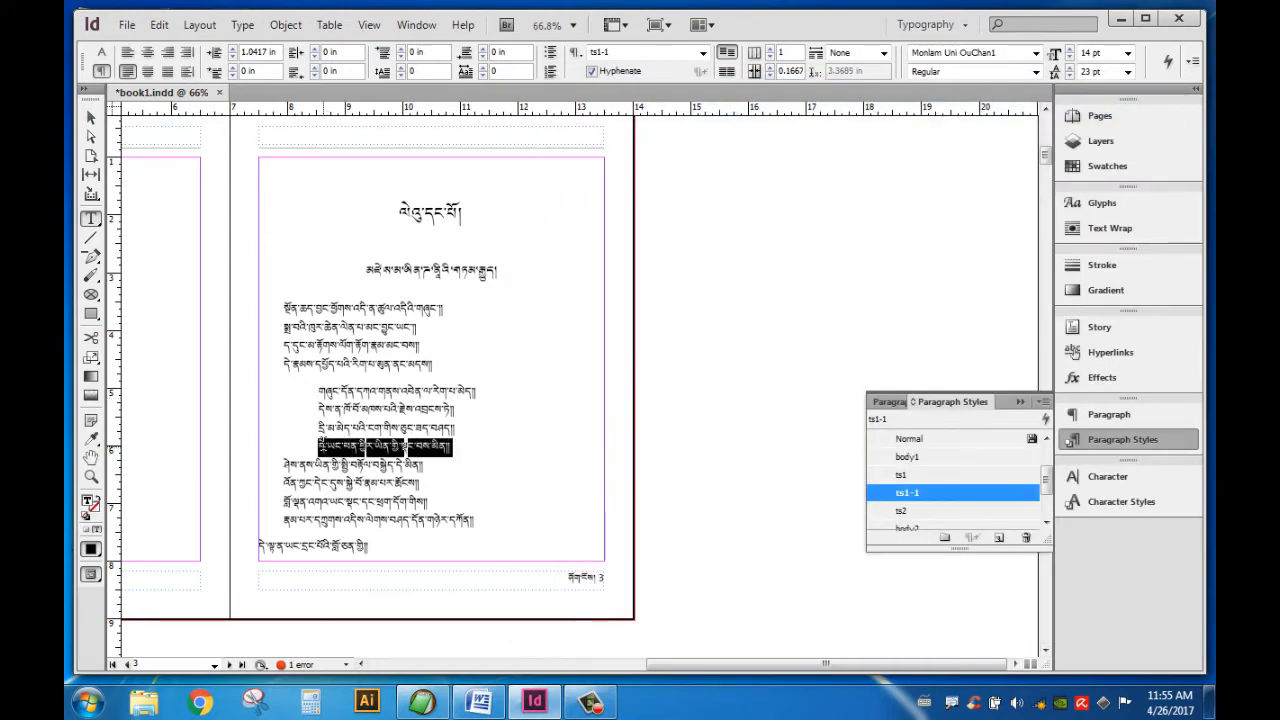
{"action": "left_click", "coordinate": [998, 537]}
{"action": "left_click", "coordinate": [966, 512]}
{"action": "double_click", "coordinate": [966, 512]}
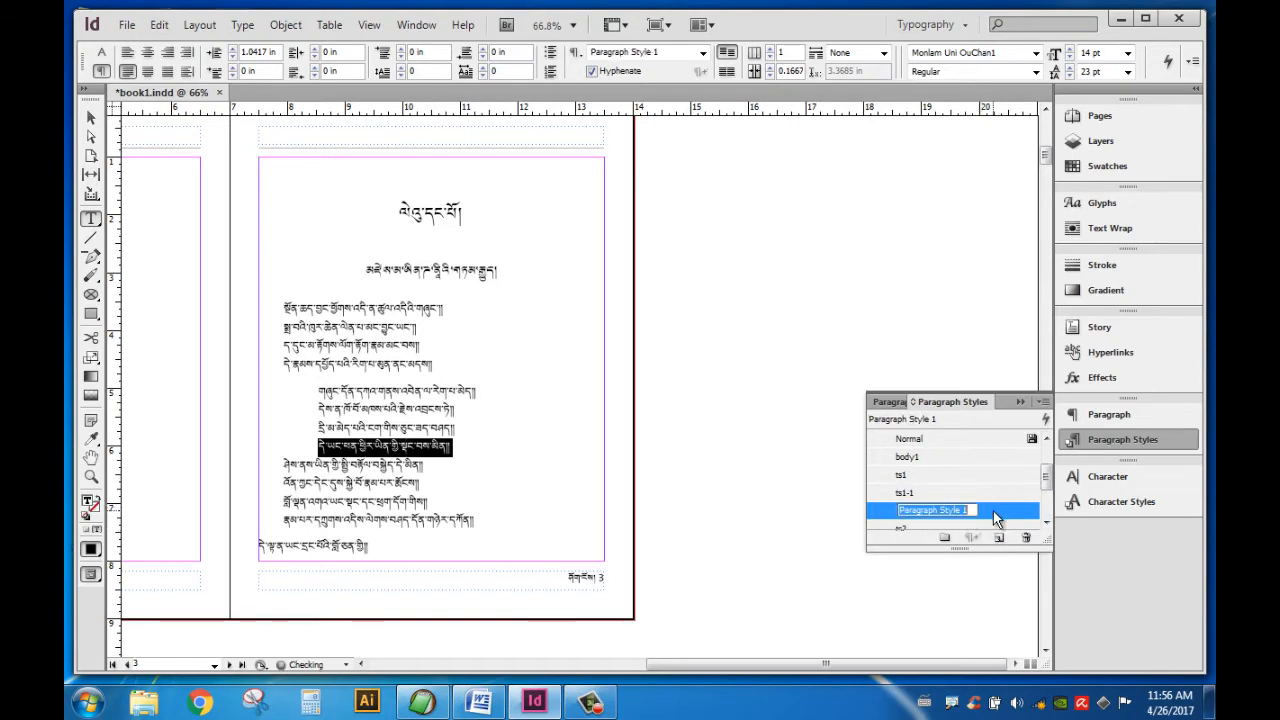
{"action": "type", "text": "ts"}
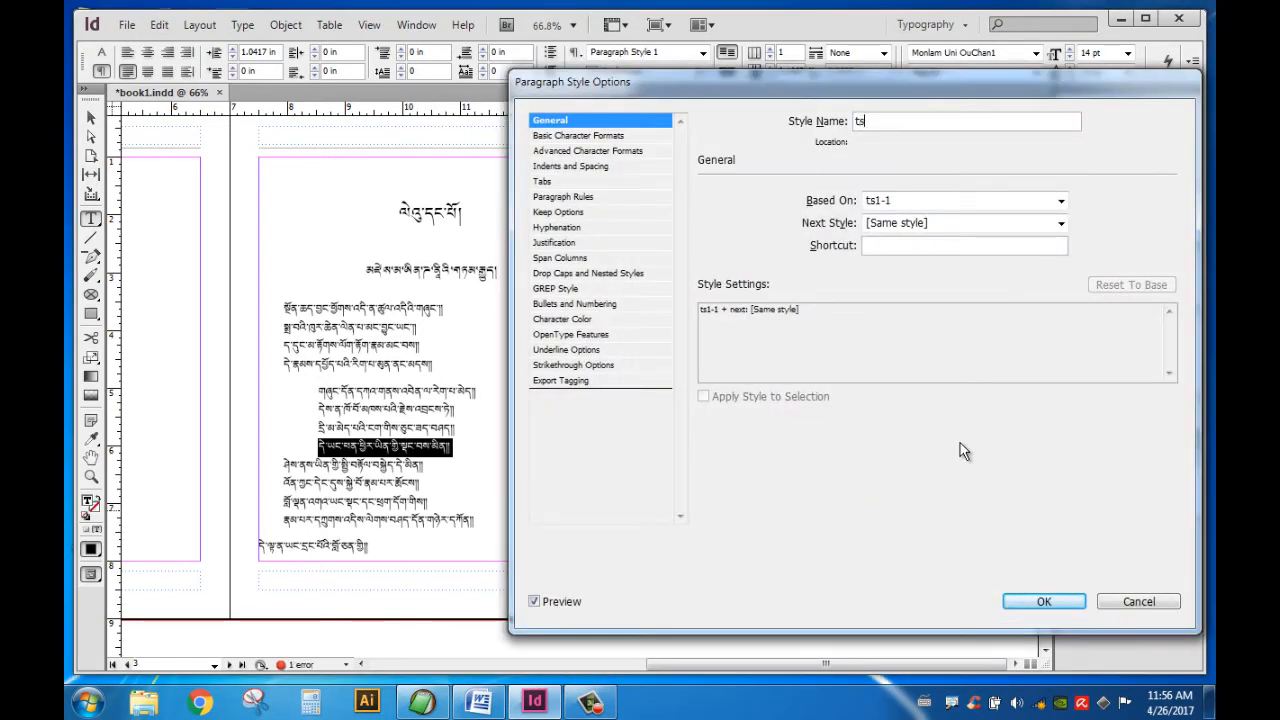
{"action": "type", "text": "1-2"}
- Set the space after paragraph to 0.15 in for the ts1-2 style and save its options
{"action": "left_click", "coordinate": [562, 167]}
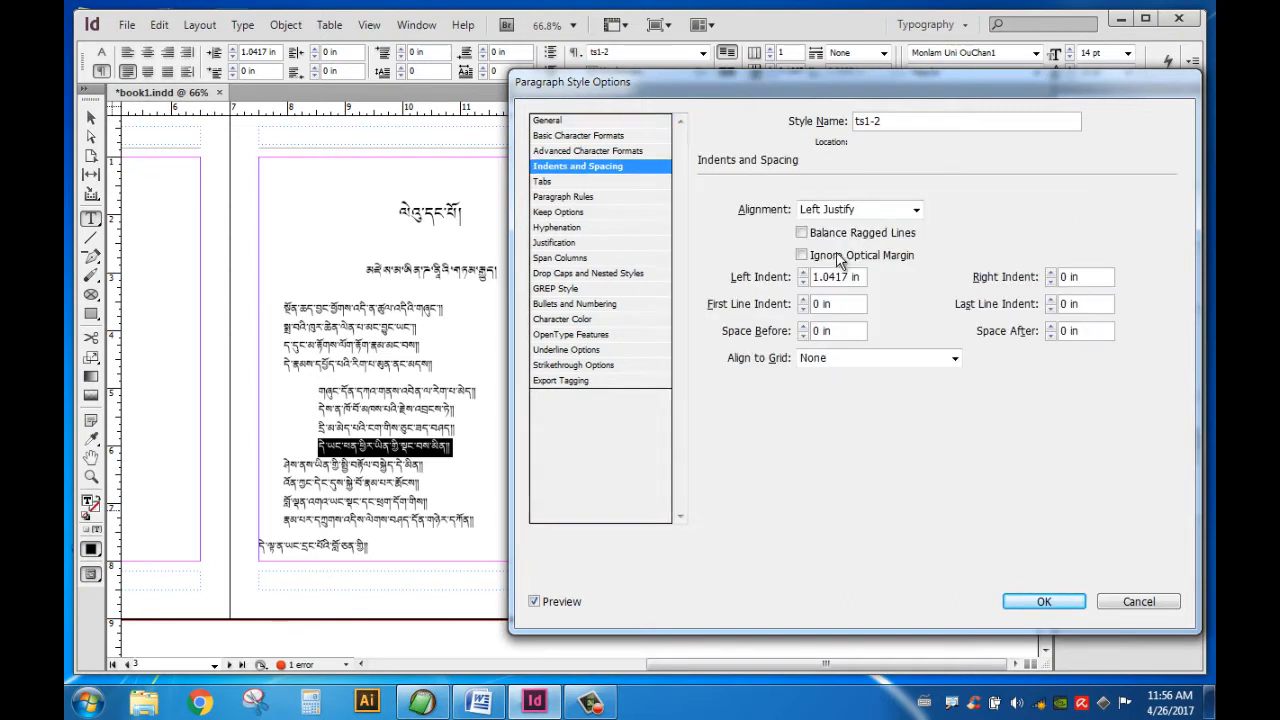
{"action": "left_click", "coordinate": [1066, 331]}
{"action": "type", "text": ".15"}
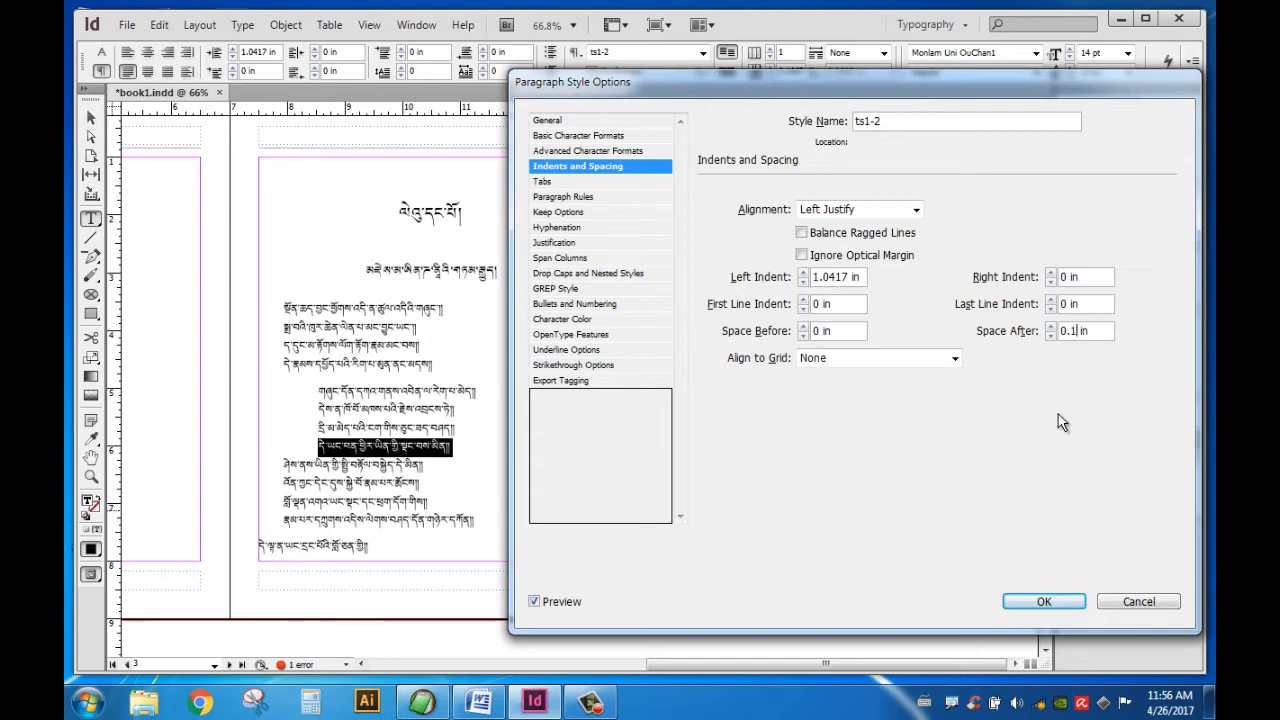
{"action": "left_click", "coordinate": [1043, 601]}
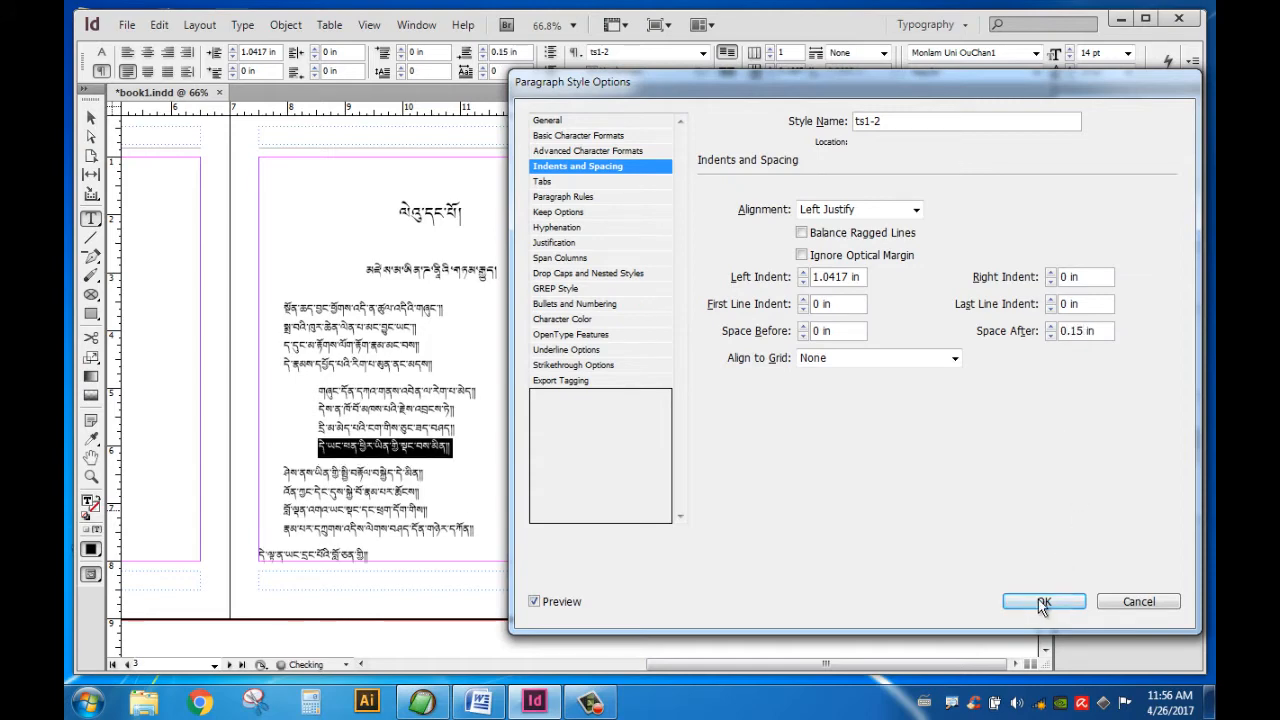
- Check which paragraph styles are applied to the lines of the first and second stanzas
{"action": "left_click", "coordinate": [312, 392]}
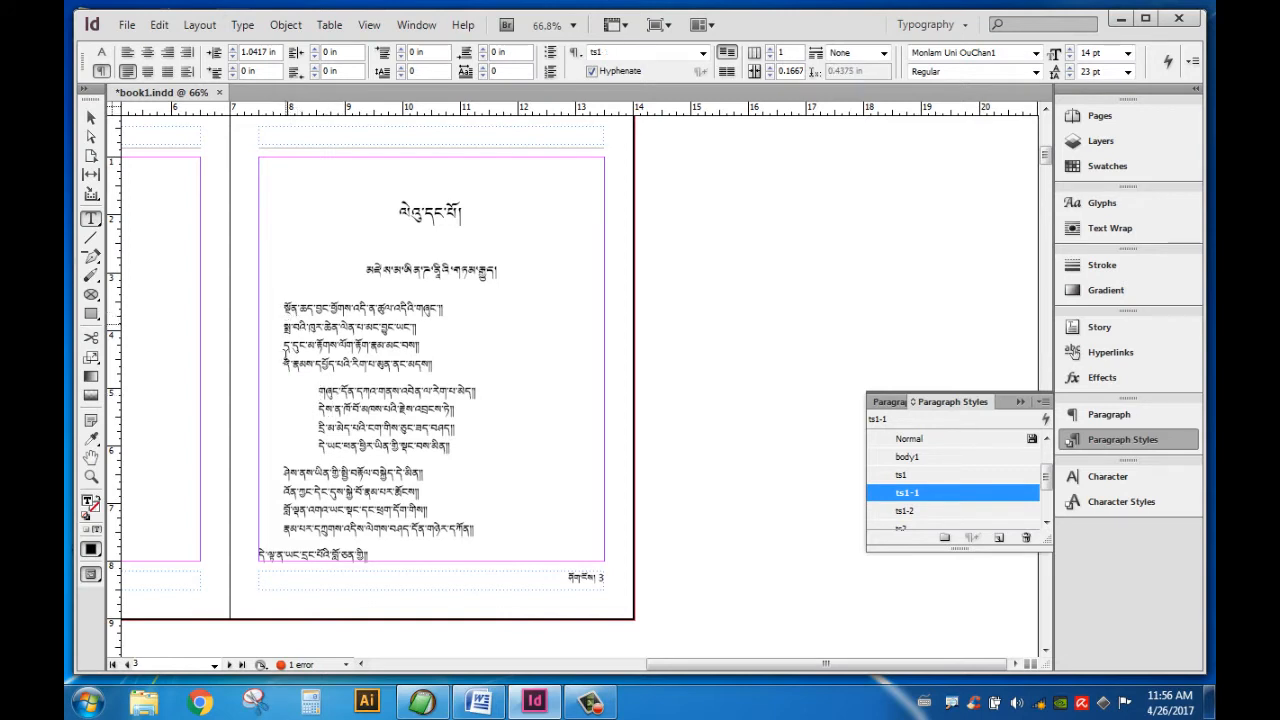
{"action": "left_click", "coordinate": [286, 310]}
{"action": "left_click_drag", "start_coordinate": [281, 302], "coordinate": [491, 363]}
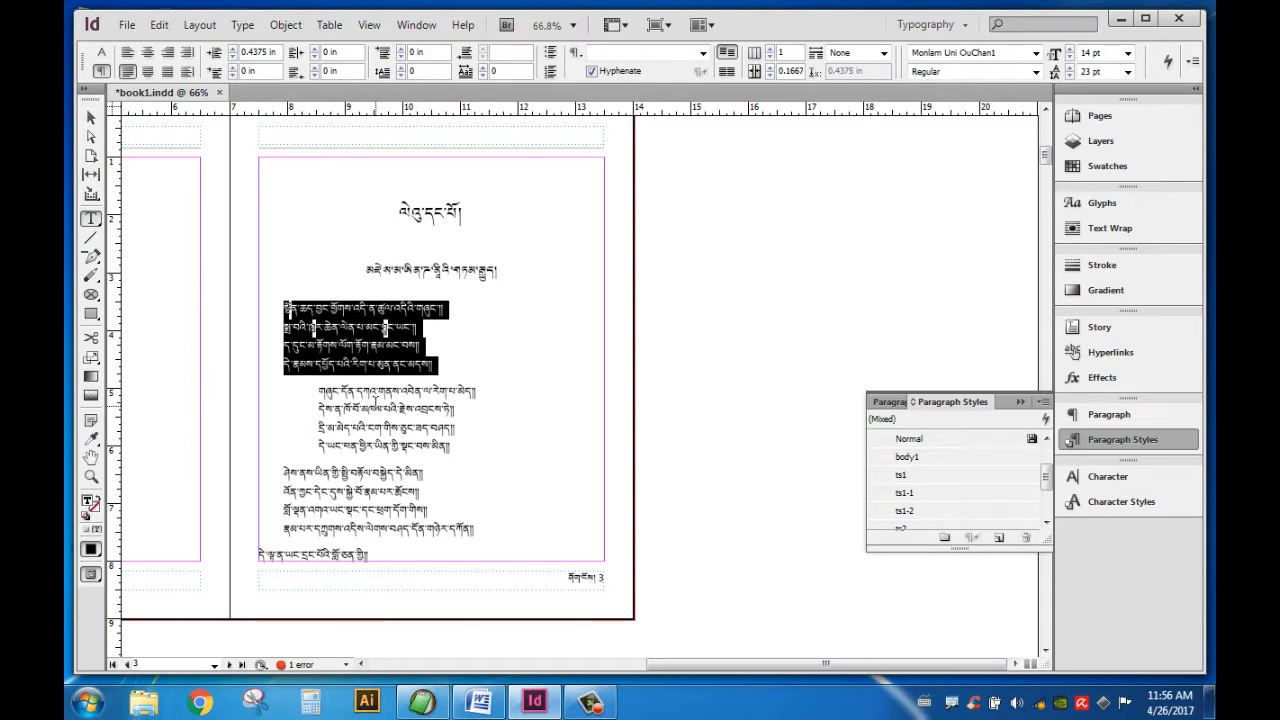
{"action": "left_click", "coordinate": [316, 398]}
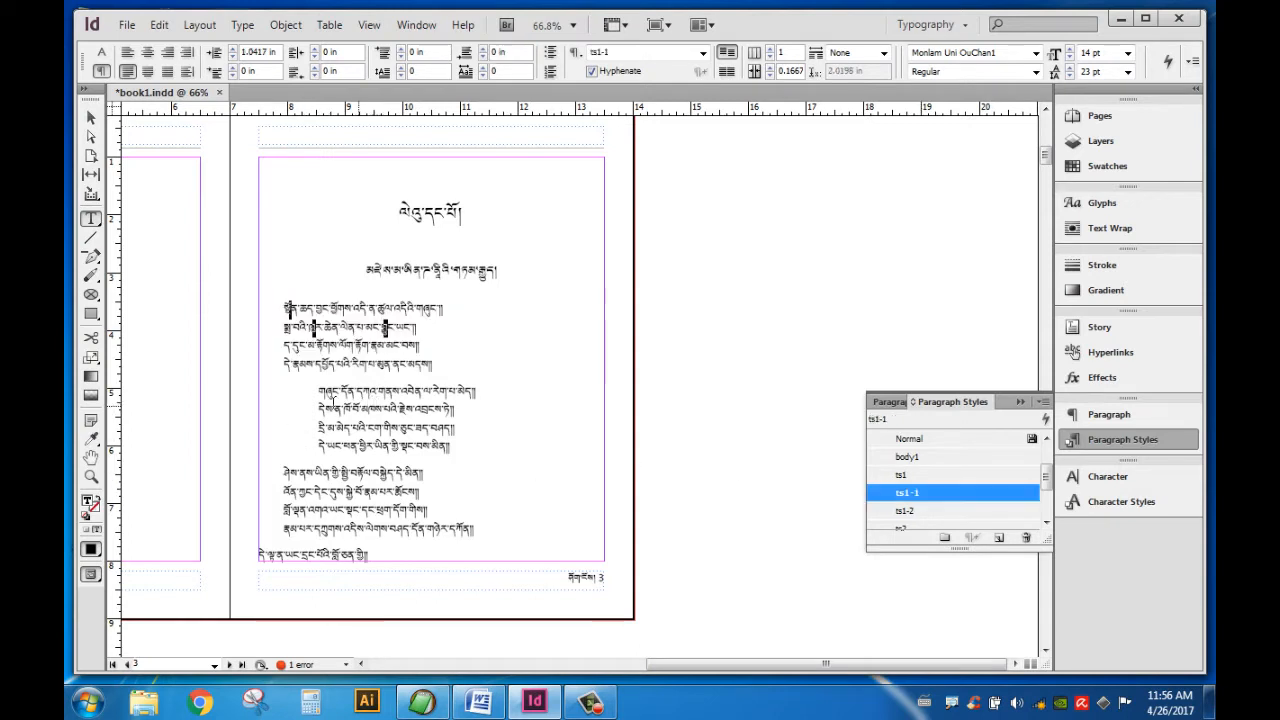
{"action": "left_click", "coordinate": [508, 457]}
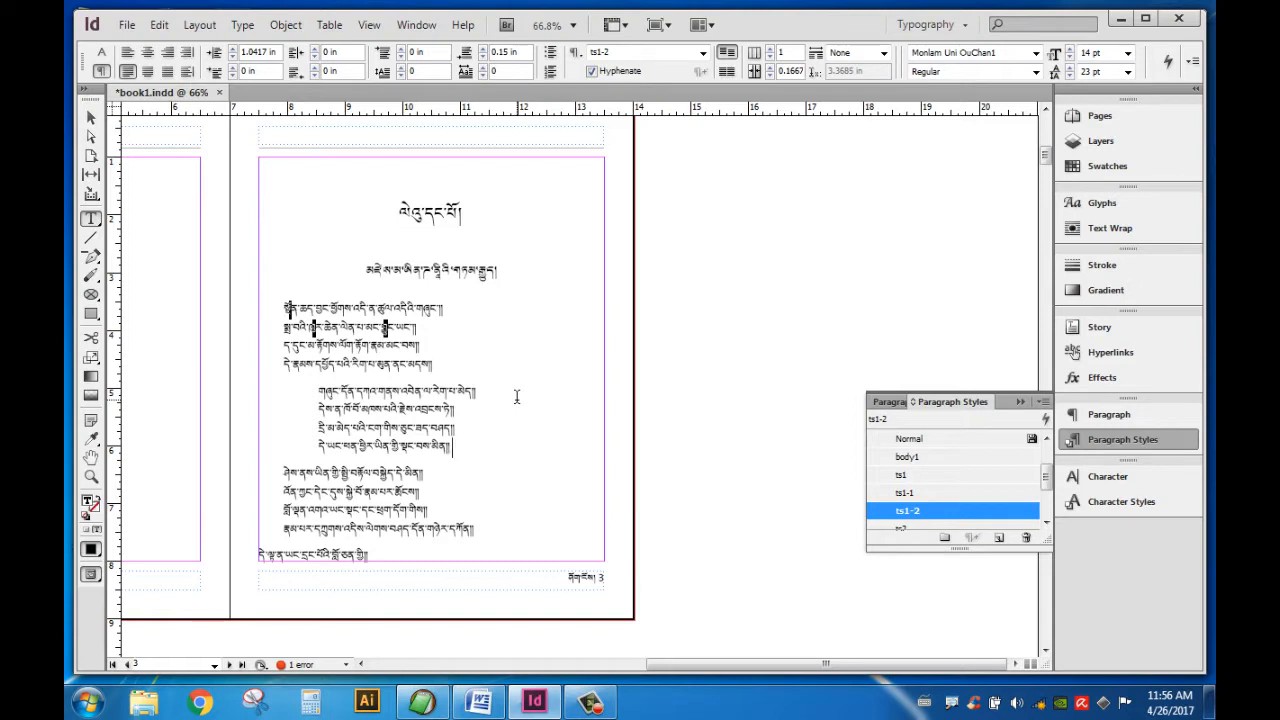
- Look through the body text on pages 4 and 5 and return to the verse page
{"action": "scroll", "coordinate": [571, 362], "scroll_direction": "down", "scroll_amount": 3}
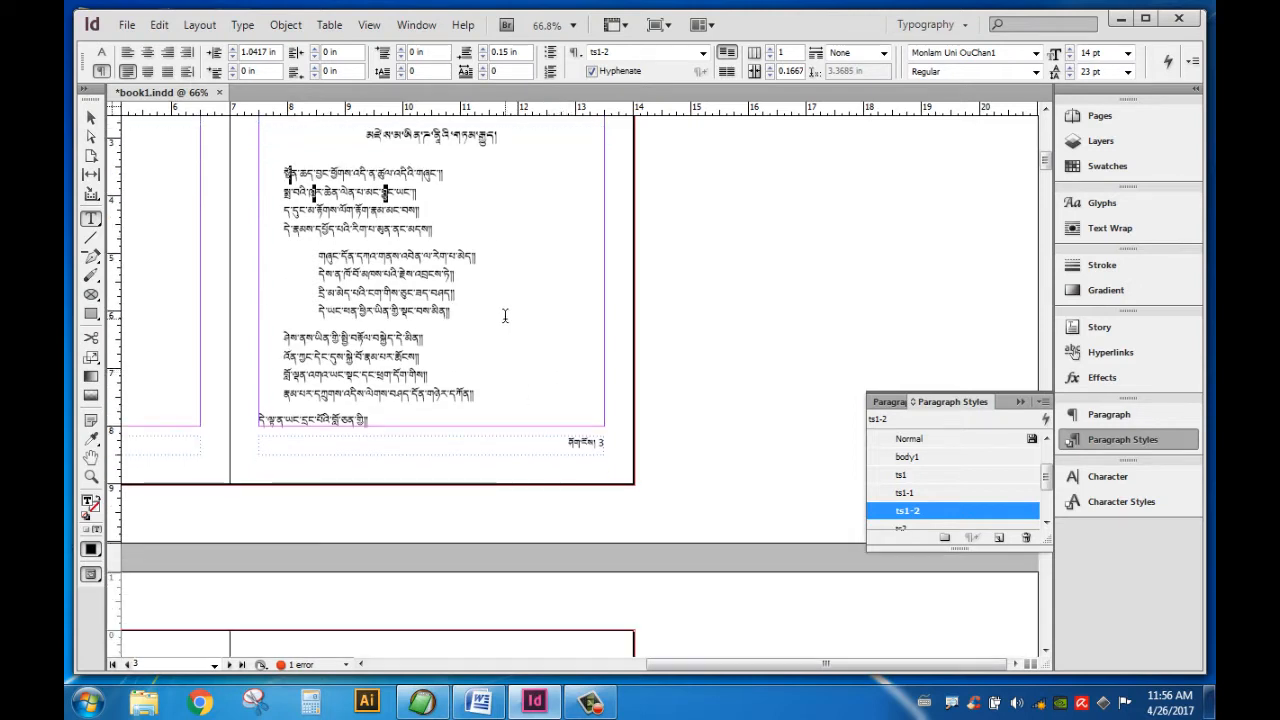
{"action": "scroll", "coordinate": [505, 316], "scroll_direction": "down", "scroll_amount": 3}
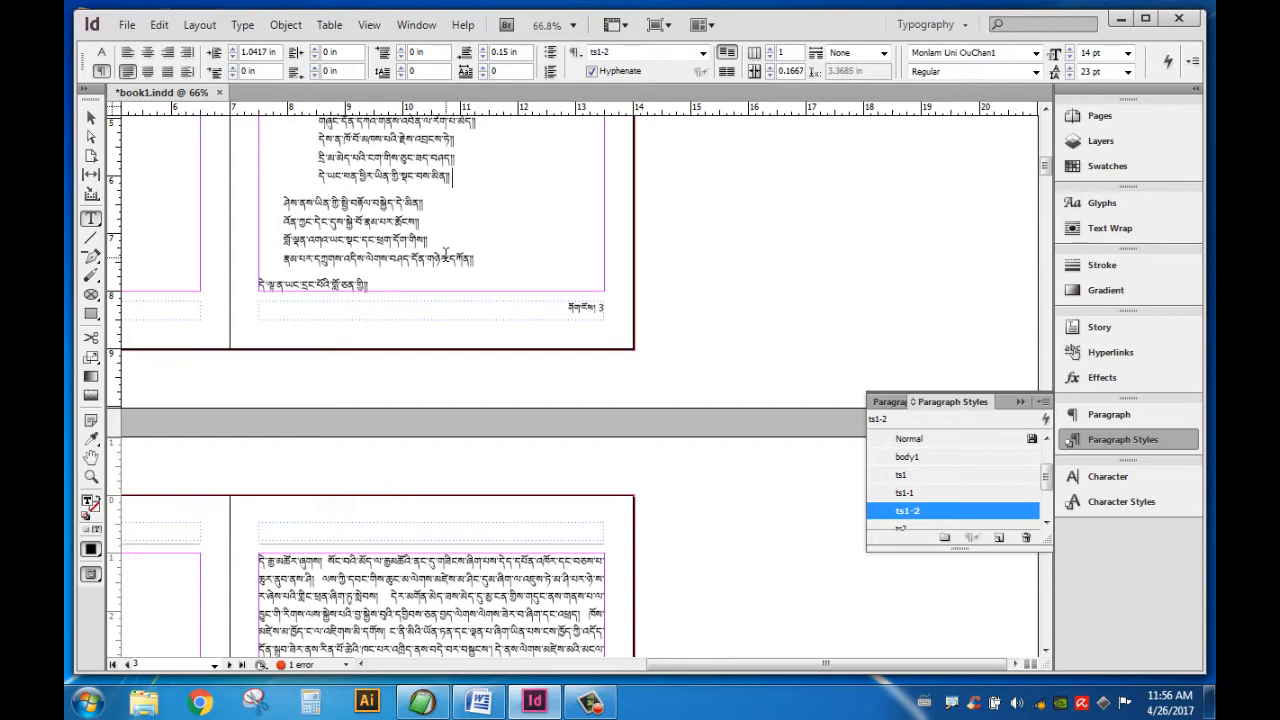
{"action": "scroll", "coordinate": [463, 271], "scroll_direction": "down", "scroll_amount": 5}
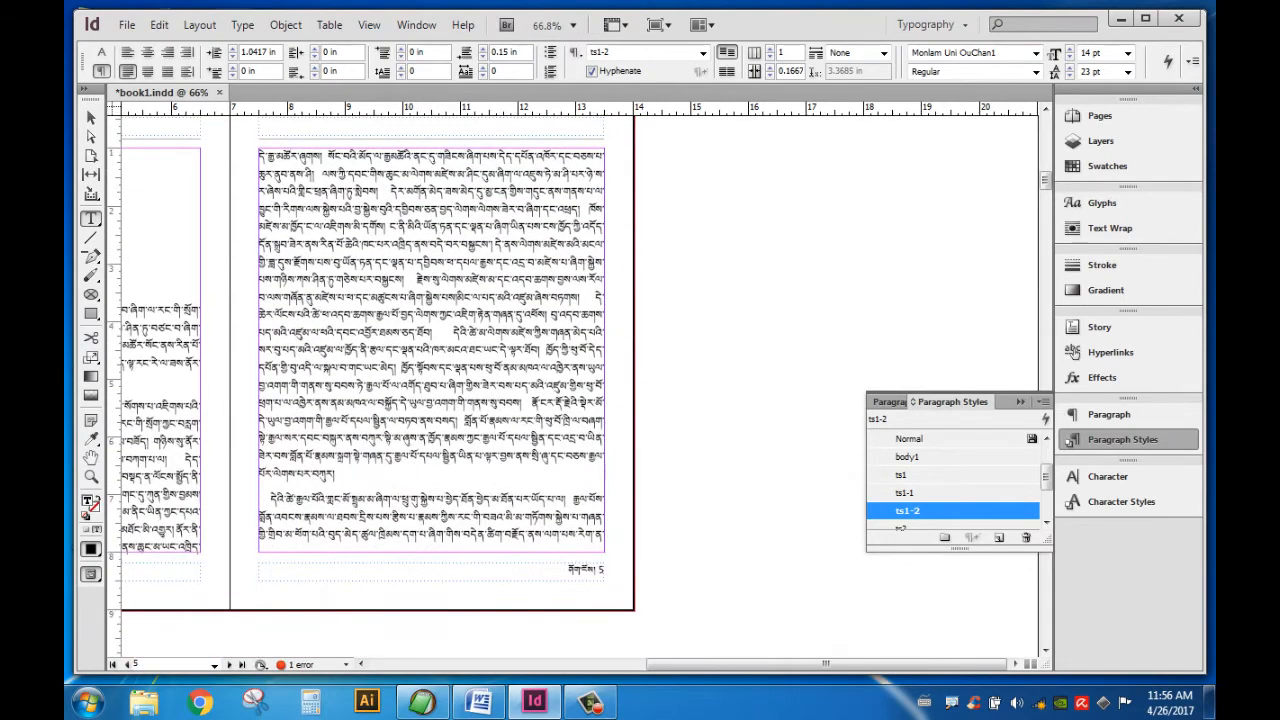
{"action": "mouse_move", "coordinate": [555, 665]}
{"action": "left_mouse_down"}
{"action": "mouse_move", "coordinate": [500, 664]}
{"action": "mouse_move", "coordinate": [650, 664]}
{"action": "mouse_move", "coordinate": [543, 664]}
{"action": "left_mouse_up"}
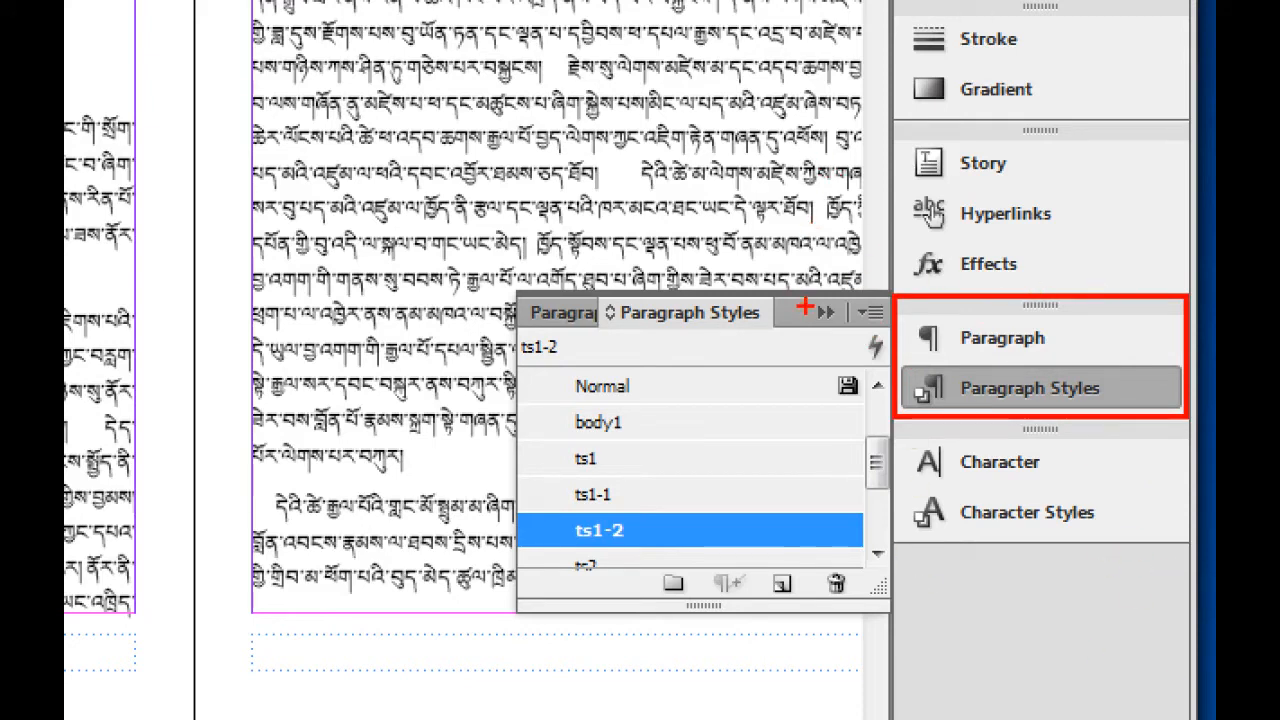
{"action": "mouse_move", "coordinate": [899, 424]}
{"action": "left_mouse_down"}
{"action": "mouse_move", "coordinate": [914, 480]}
{"action": "mouse_move", "coordinate": [1191, 583]}
{"action": "mouse_move", "coordinate": [1187, 547]}
{"action": "left_mouse_up"}
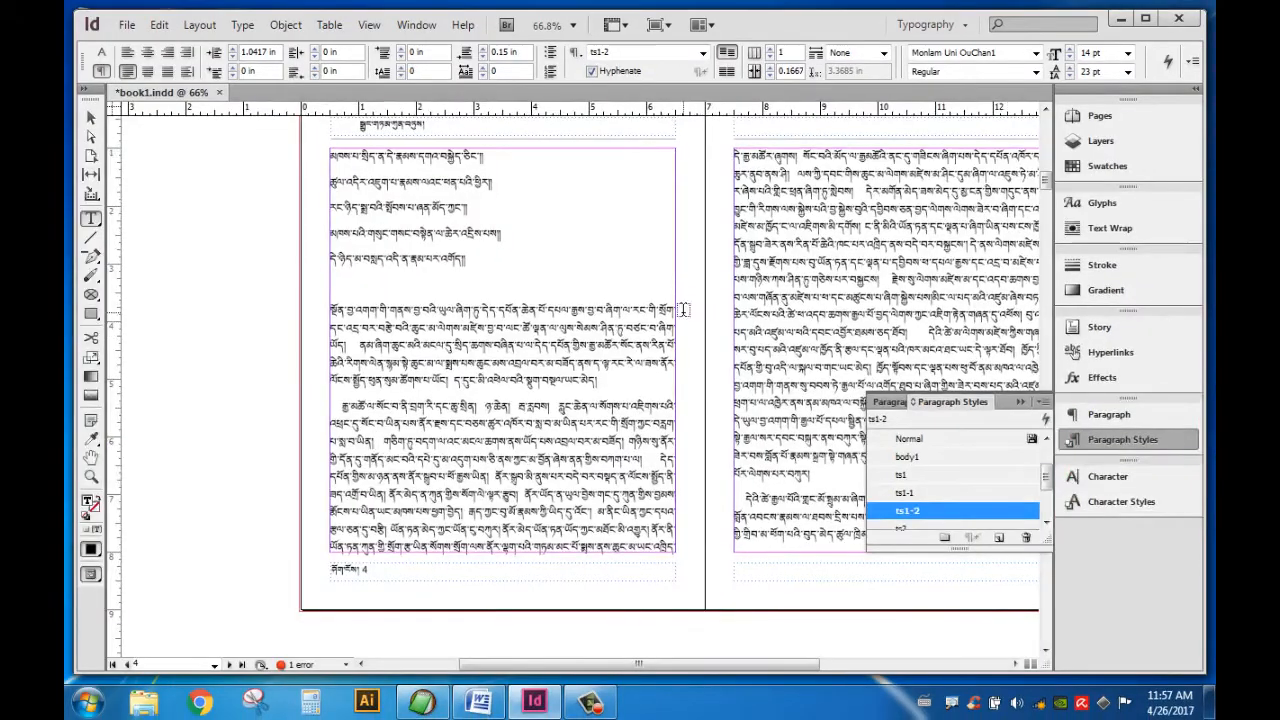
{"action": "left_click", "coordinate": [518, 280]}
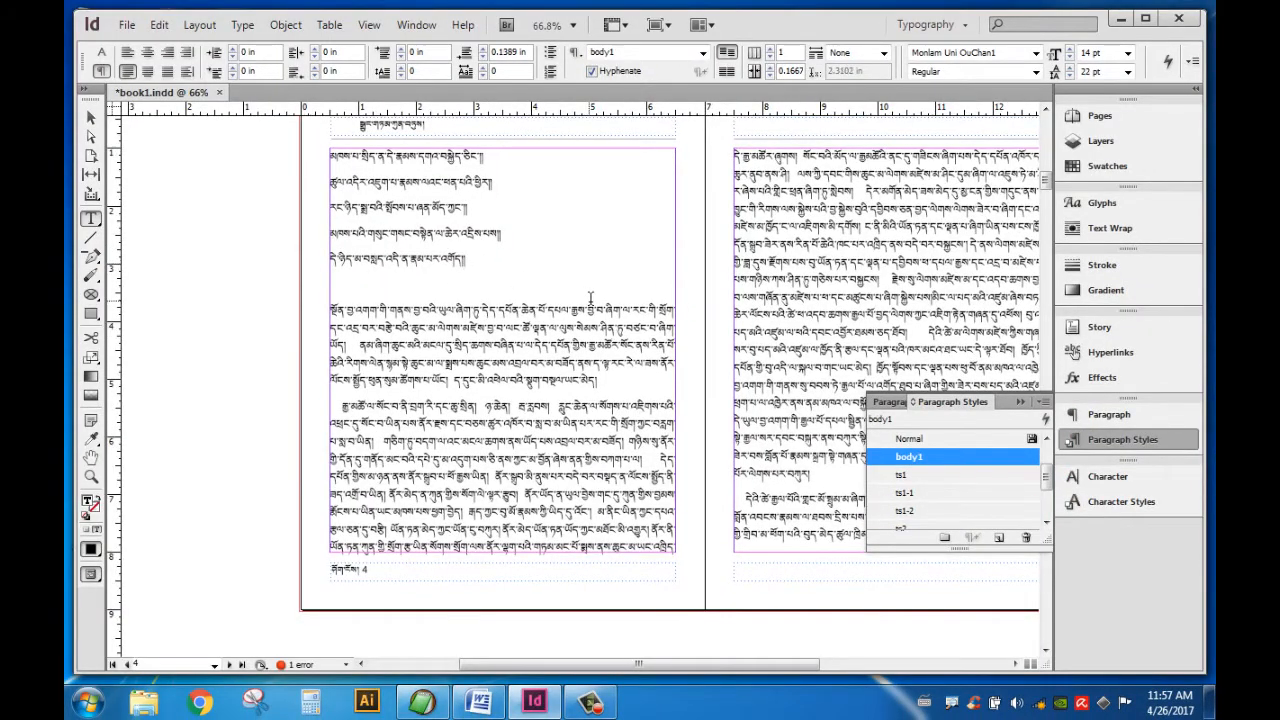
{"action": "scroll", "coordinate": [560, 300], "scroll_direction": "up", "scroll_amount": 5}
{"action": "scroll", "coordinate": [591, 303], "scroll_direction": "up", "scroll_amount": 3}
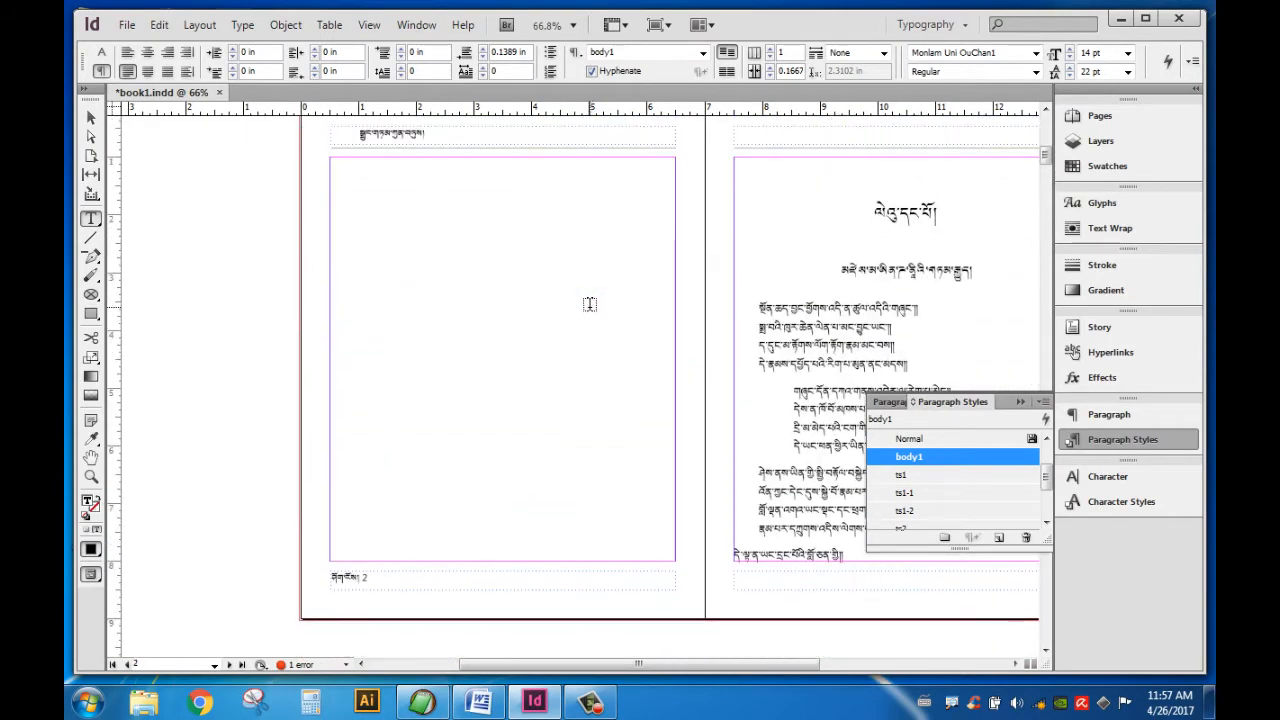
{"action": "scroll", "coordinate": [591, 303], "scroll_direction": "down", "scroll_amount": 3}
{"action": "scroll", "coordinate": [590, 304], "scroll_direction": "up", "scroll_amount": 2}
{"action": "scroll", "coordinate": [590, 304], "scroll_direction": "up", "scroll_amount": 1}
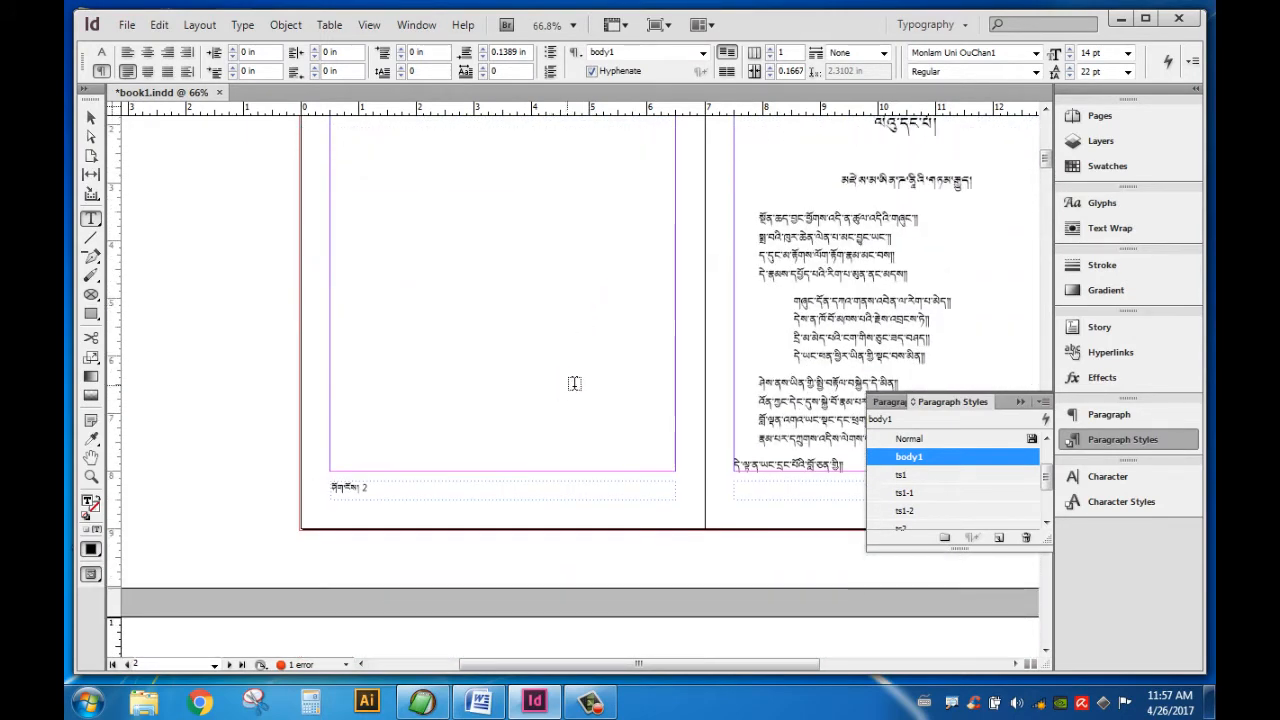
{"action": "scroll", "coordinate": [571, 380], "scroll_direction": "up", "scroll_amount": 1}
- Select the first two syllables of the first stanza and delete the character style groups tib-book2 V and tib-book2 H
{"action": "left_click", "coordinate": [91, 476]}
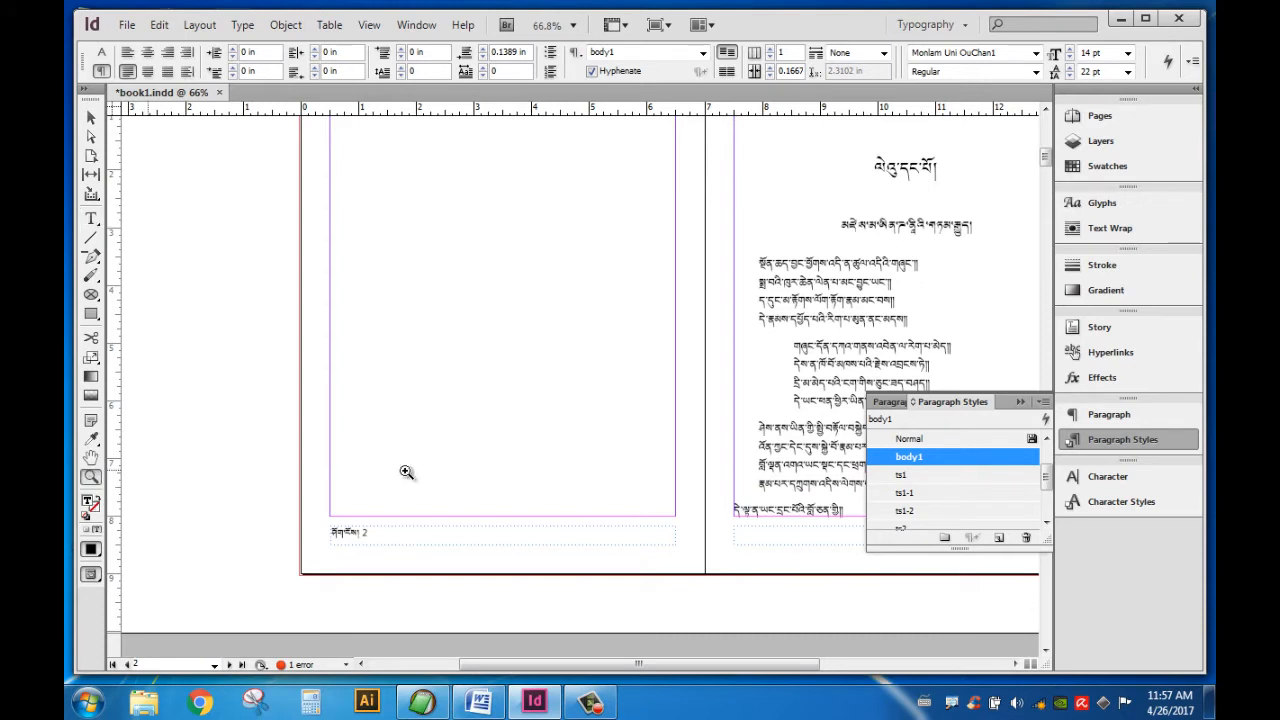
{"action": "left_click_drag", "start_coordinate": [755, 252], "coordinate": [921, 290]}
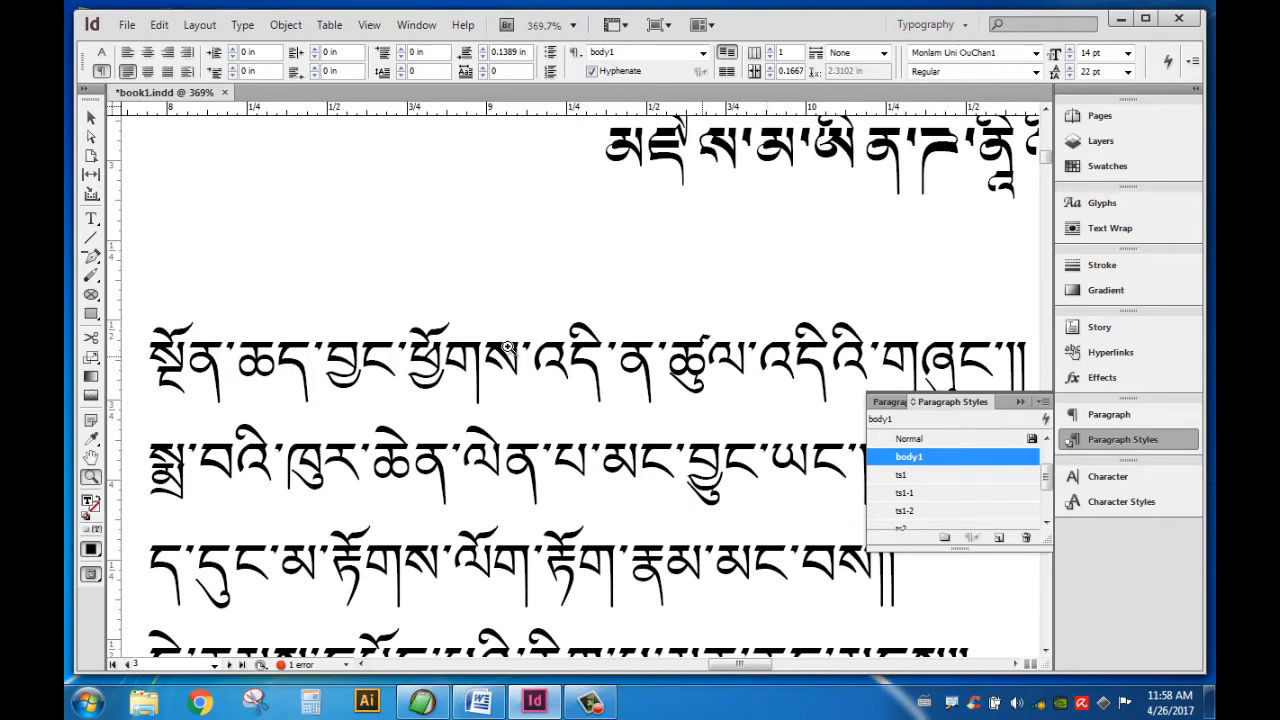
{"action": "left_click", "coordinate": [93, 219]}
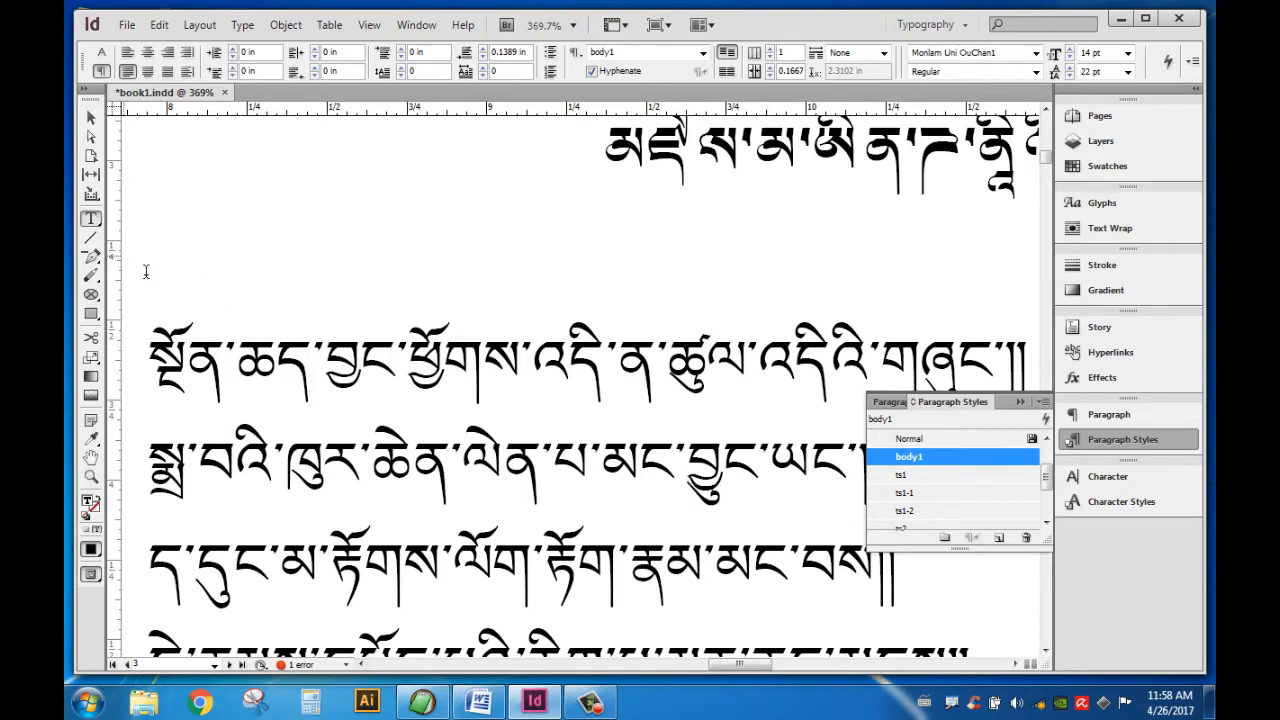
{"action": "left_click_drag", "start_coordinate": [162, 348], "coordinate": [341, 356]}
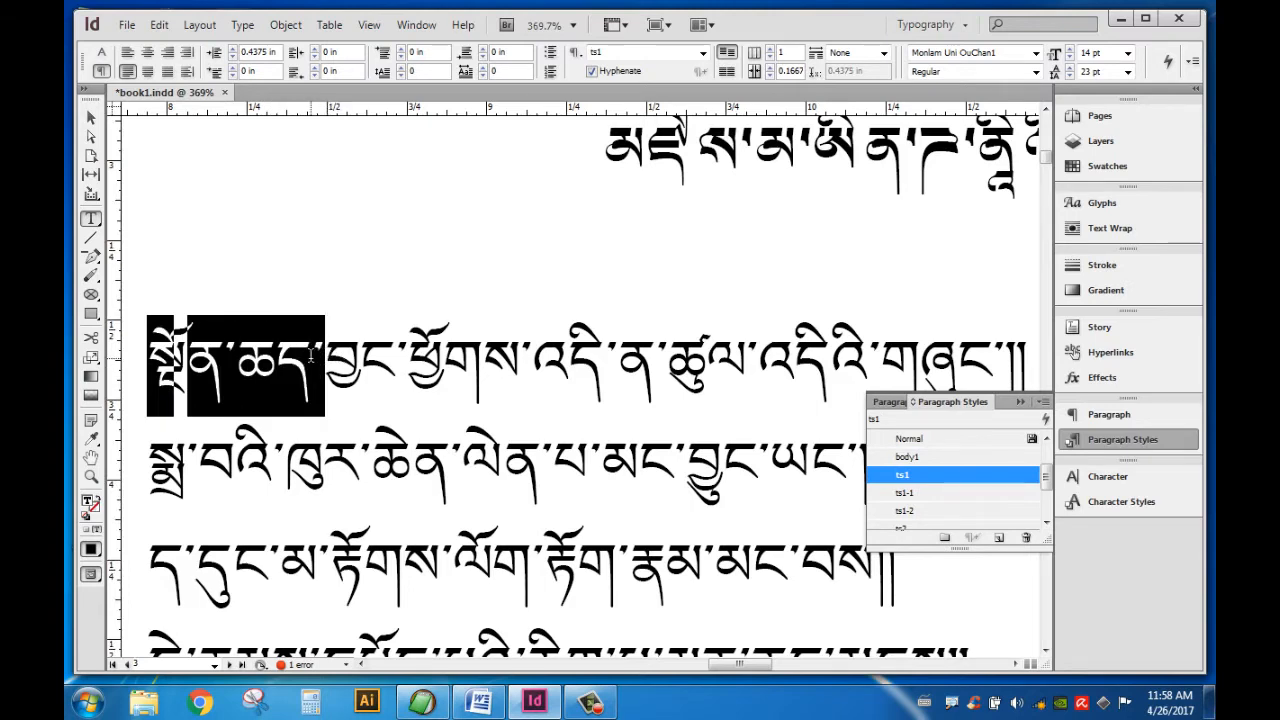
{"action": "left_click", "coordinate": [1147, 505]}
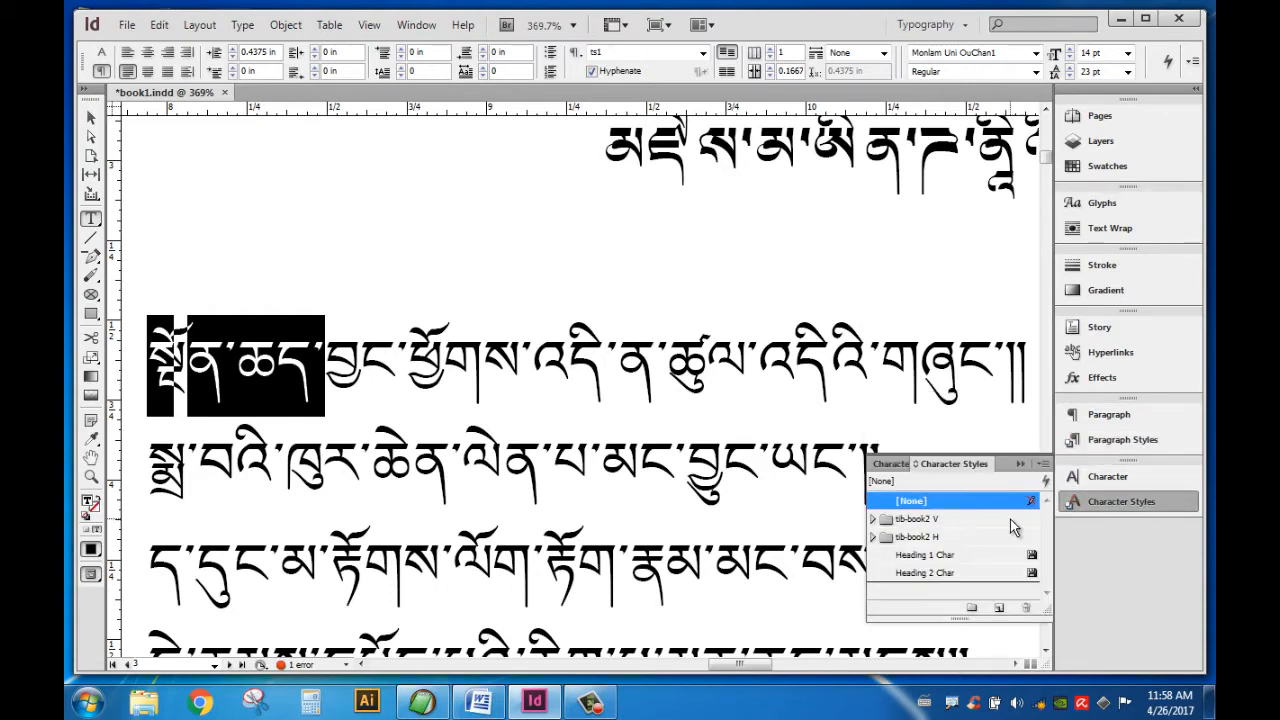
{"action": "left_click", "coordinate": [940, 519]}
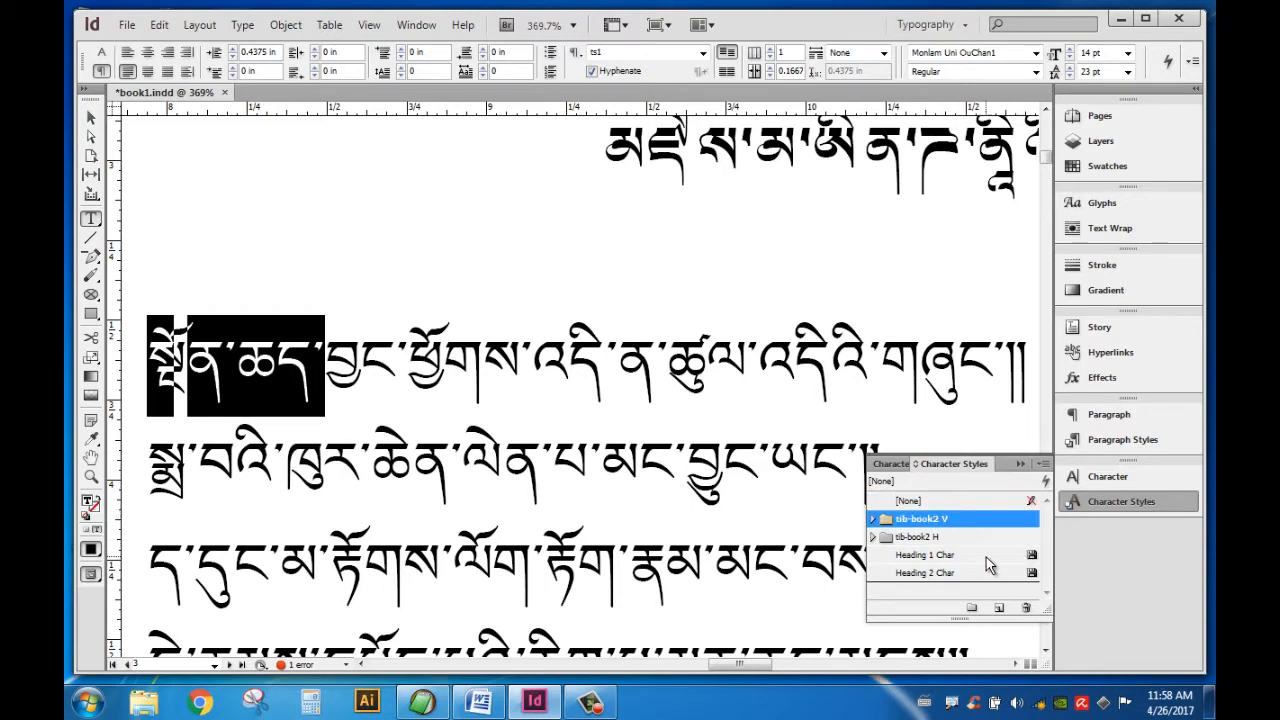
{"action": "left_click", "coordinate": [957, 537], "text": "shift"}
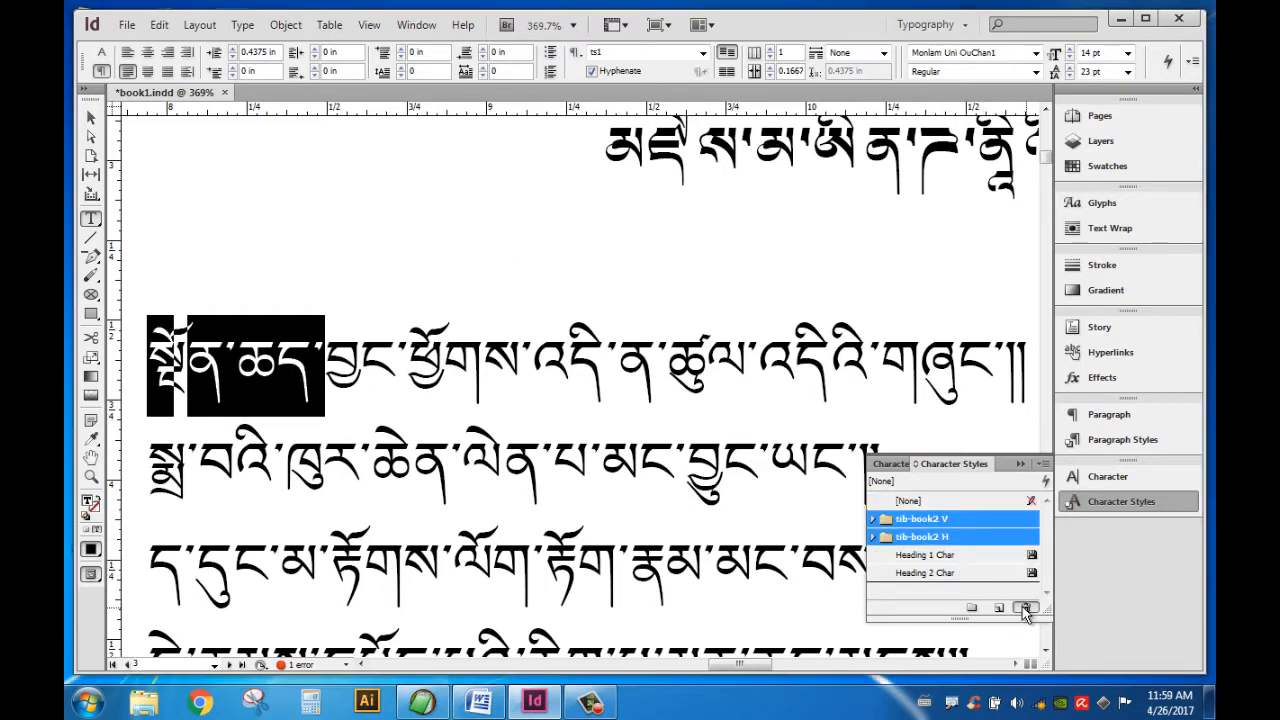
{"action": "left_click", "coordinate": [1024, 609]}
{"action": "left_click", "coordinate": [662, 428]}
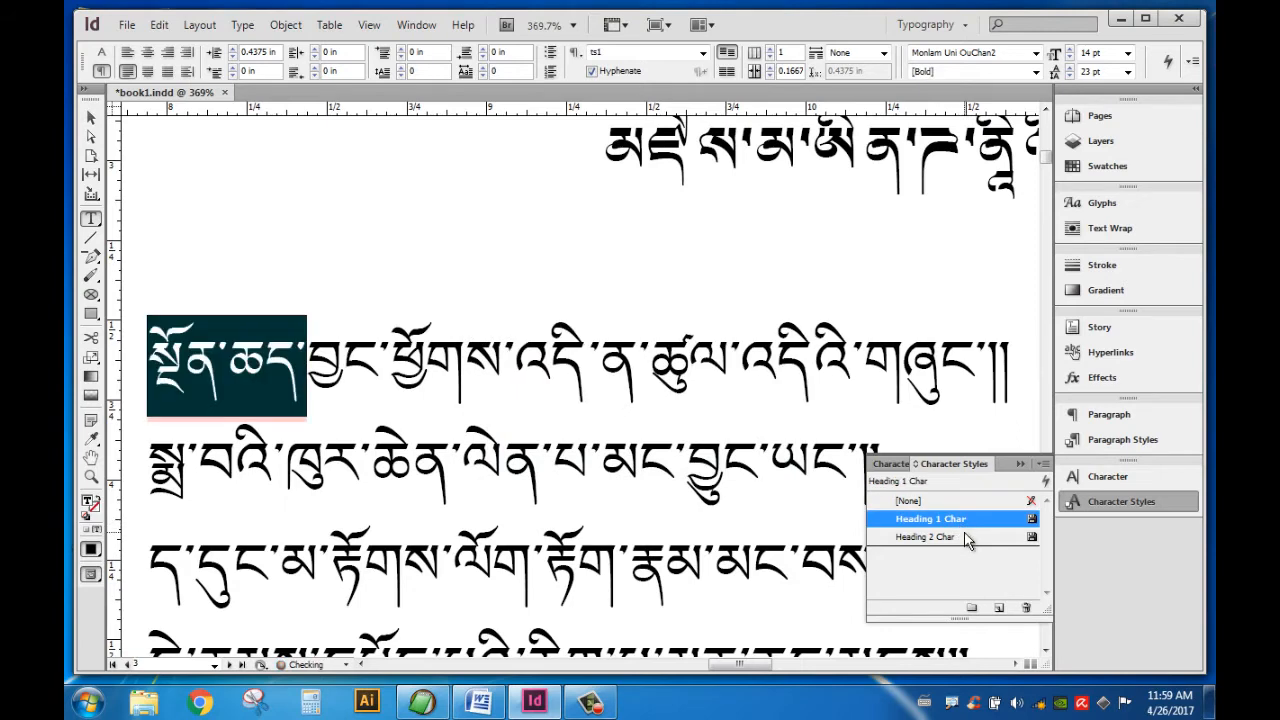
- Delete the character styles Heading 1 Char and Heading 2 Char, replacing them with [None]
{"action": "left_click", "coordinate": [966, 538], "text": "shift"}
{"action": "left_click", "coordinate": [1025, 608]}
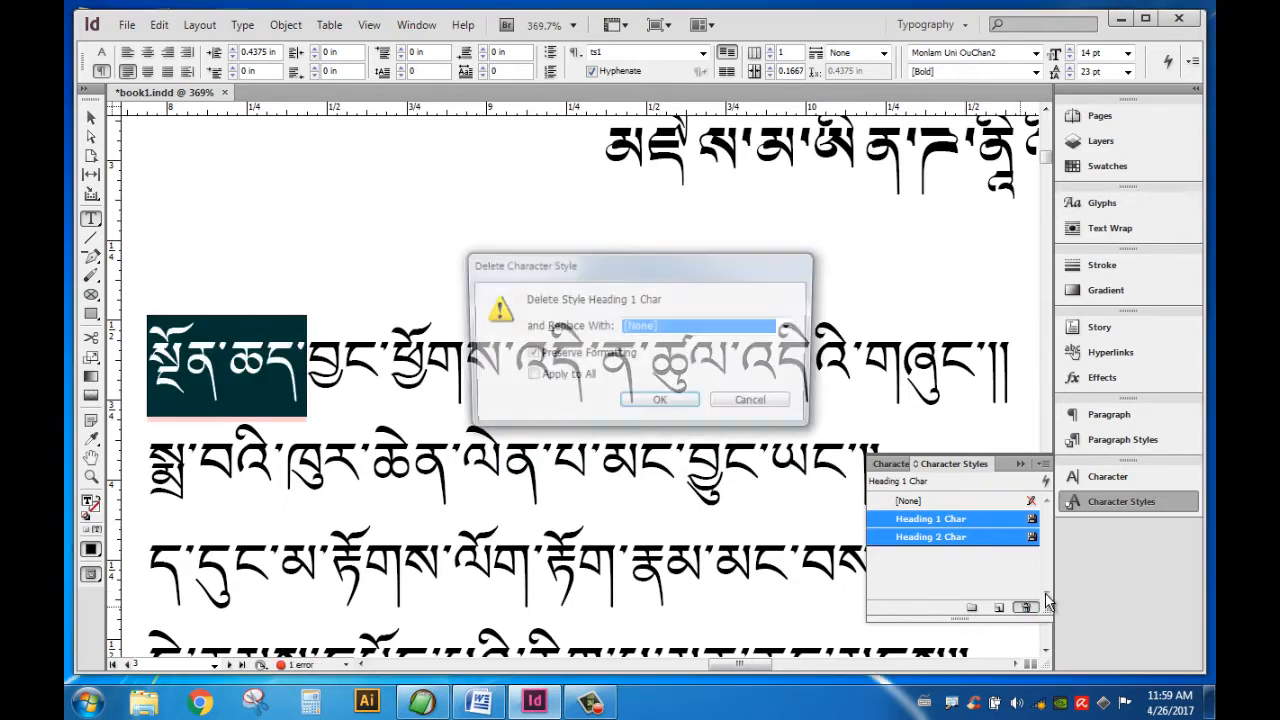
{"action": "left_click", "coordinate": [660, 403]}
- Clear the formatting overrides from the first two syllables of the first stanza
{"action": "left_click", "coordinate": [327, 378]}
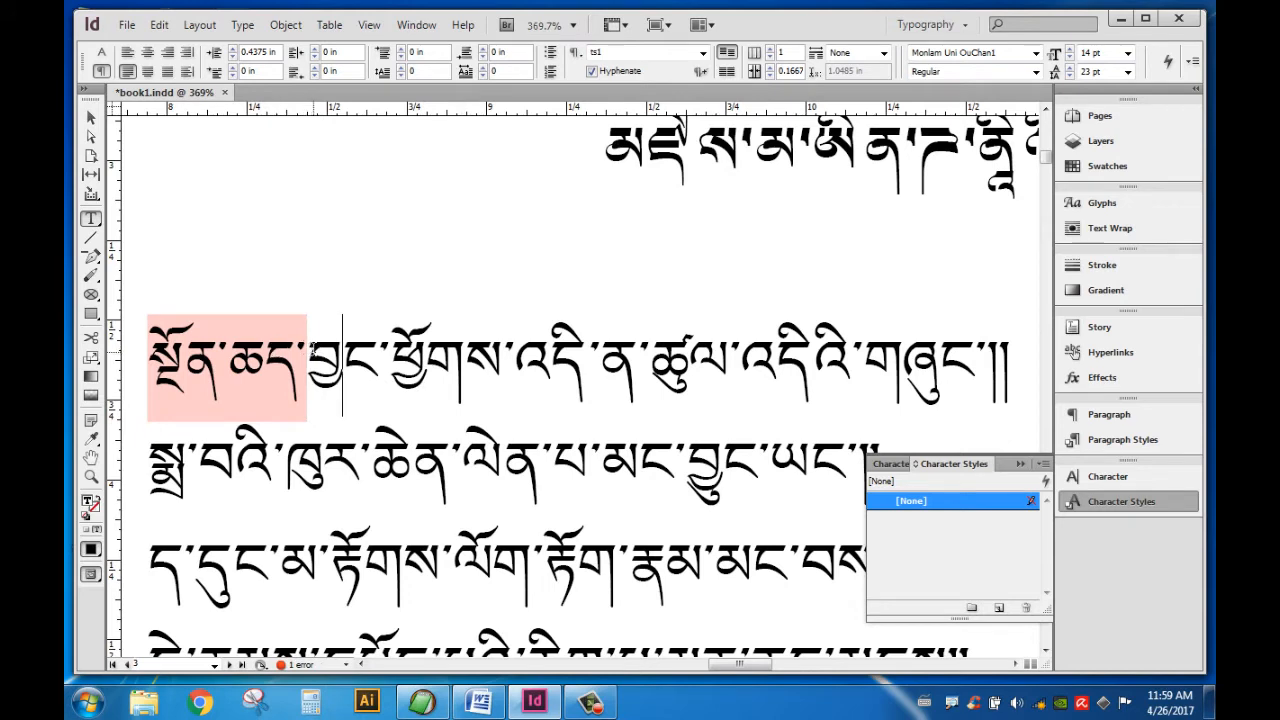
{"action": "left_click_drag", "start_coordinate": [312, 352], "coordinate": [132, 358]}
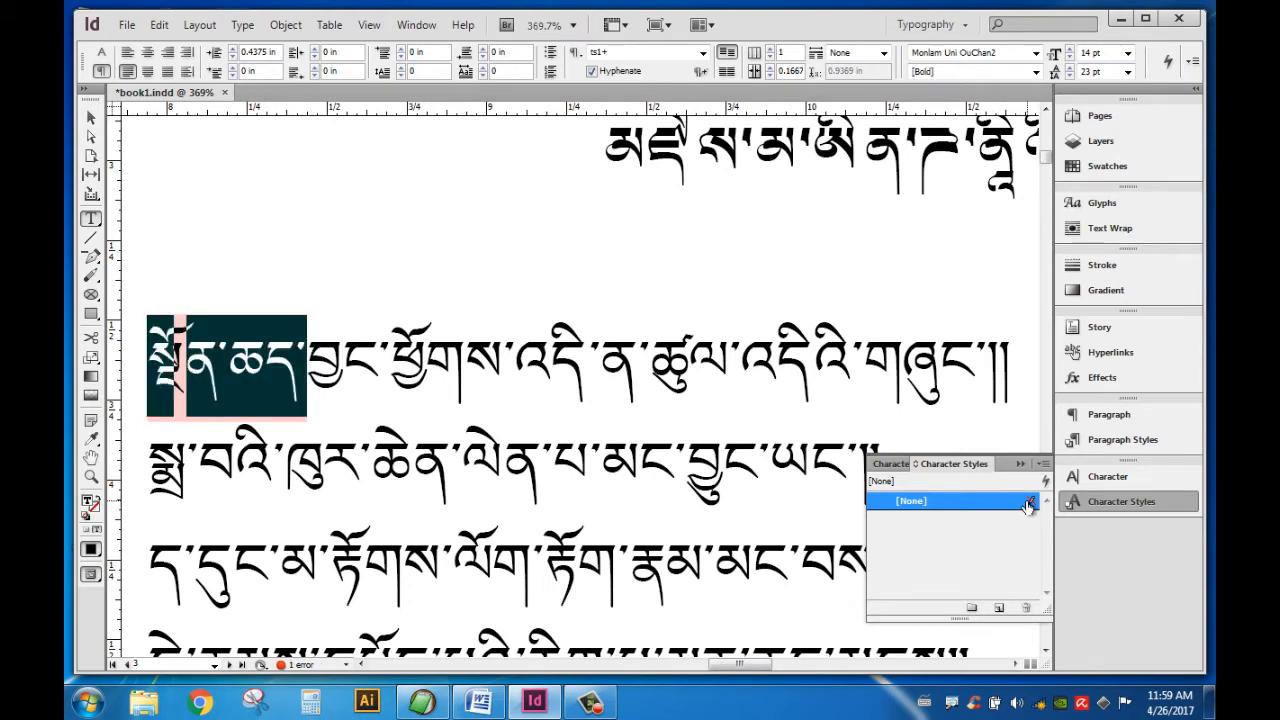
{"action": "left_click", "coordinate": [343, 358]}
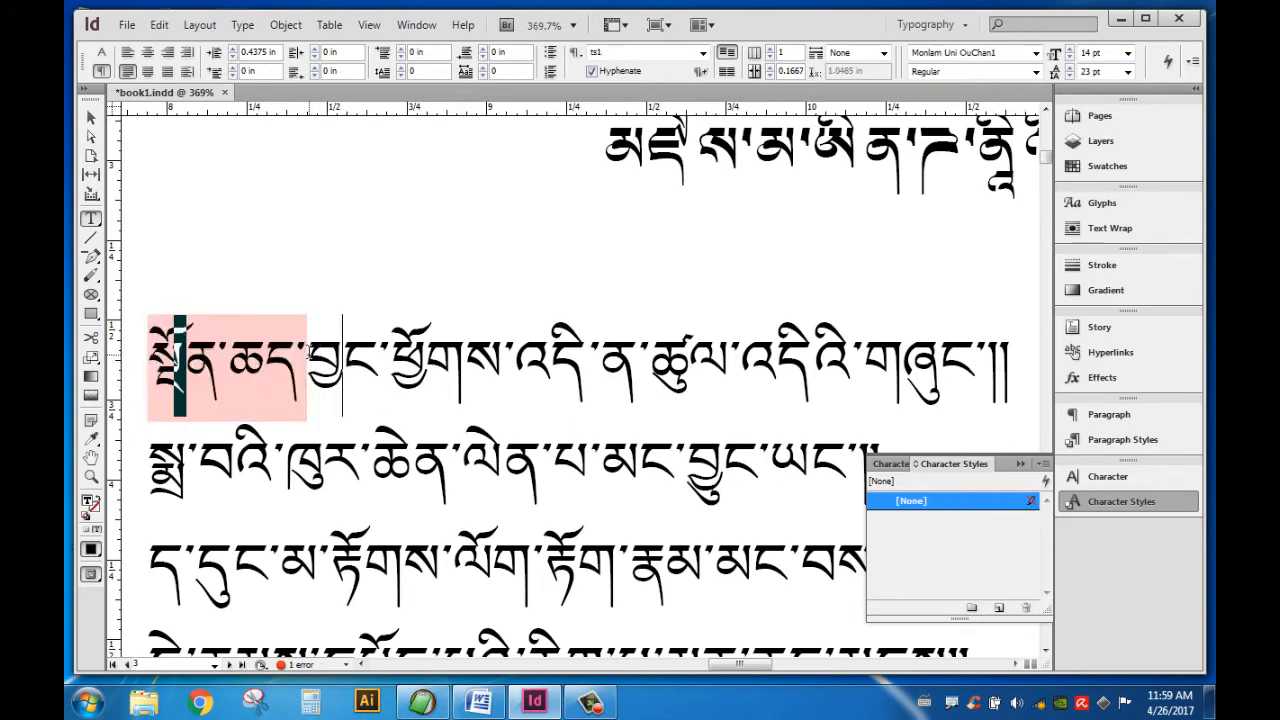
{"action": "left_click_drag", "start_coordinate": [310, 352], "coordinate": [148, 358]}
{"action": "left_click", "coordinate": [1148, 440]}
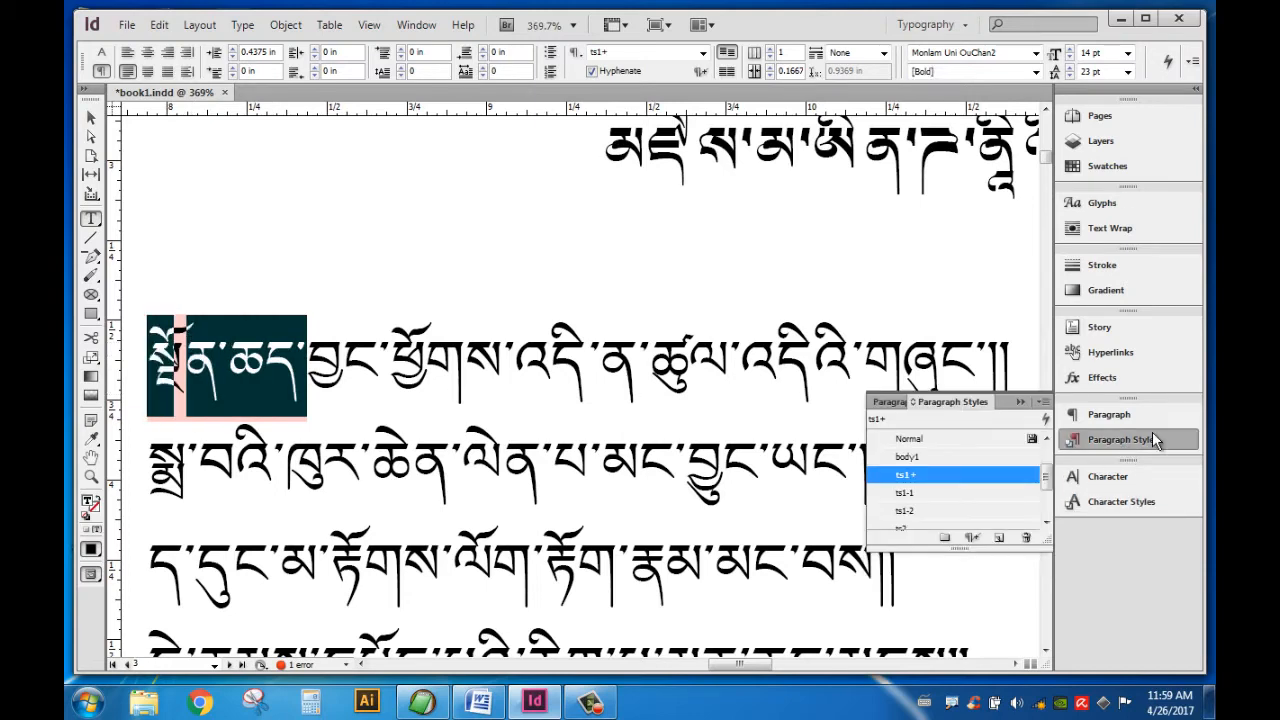
{"action": "left_click", "coordinate": [971, 537]}
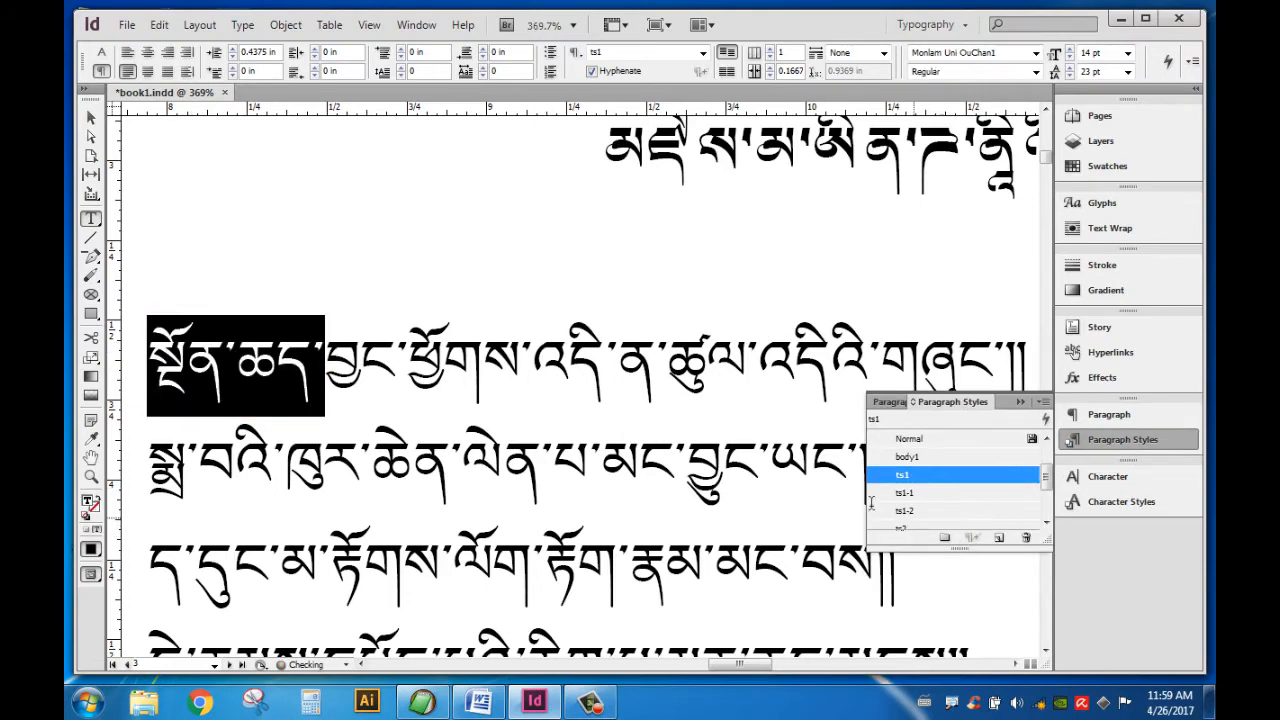
- Create a character style named bold from the first two syllables of the first stanza
{"action": "left_click", "coordinate": [399, 333]}
{"action": "left_click_drag", "start_coordinate": [150, 355], "coordinate": [338, 346]}
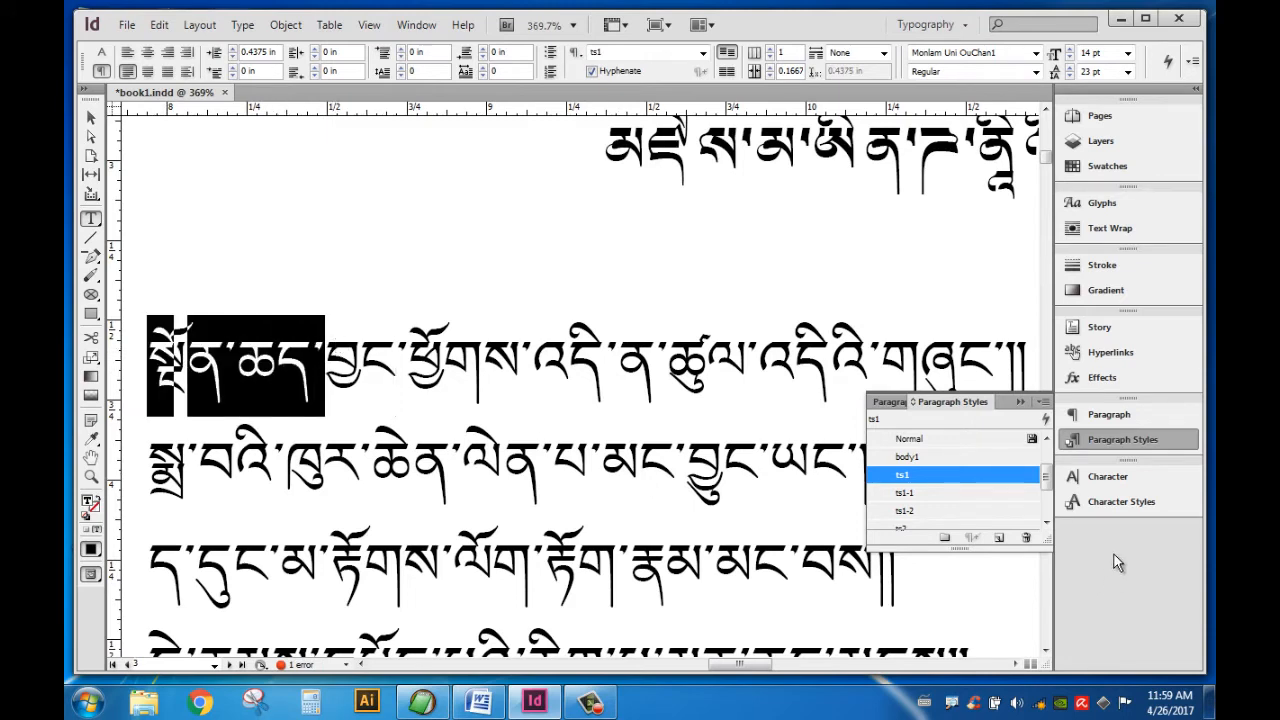
{"action": "left_click", "coordinate": [1122, 500]}
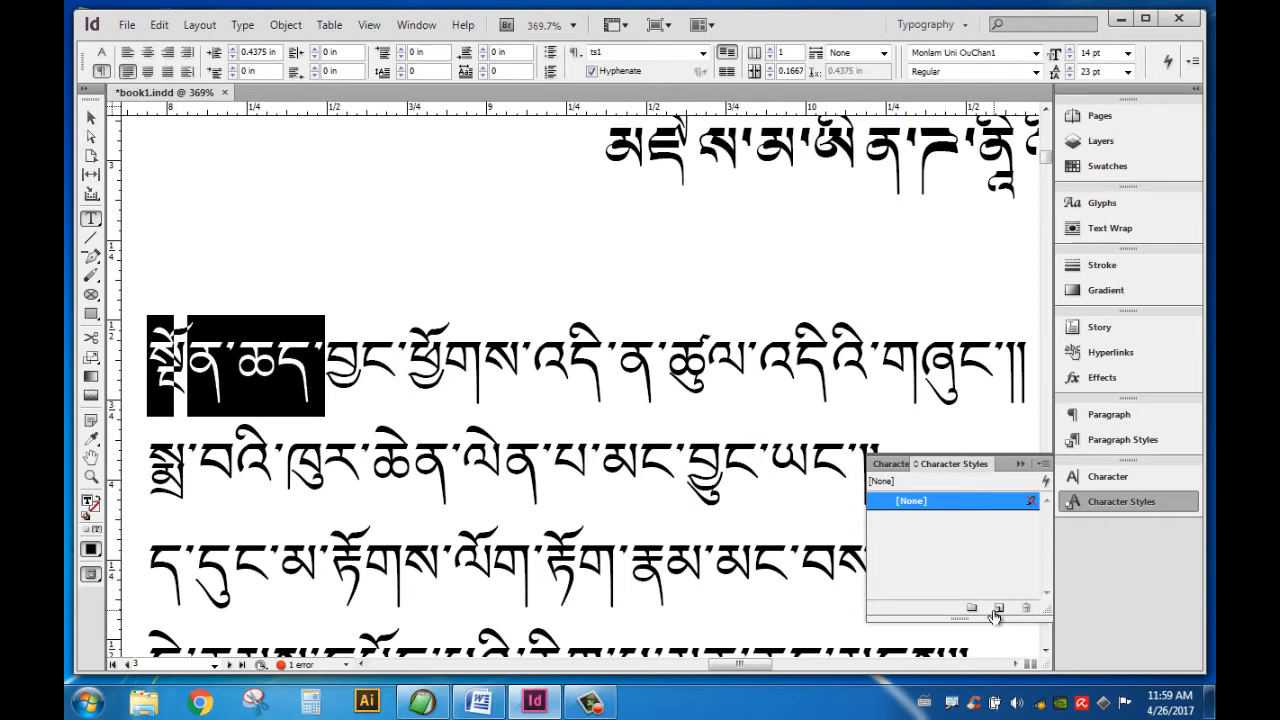
{"action": "left_click", "coordinate": [997, 610]}
{"action": "double_click", "coordinate": [986, 521]}
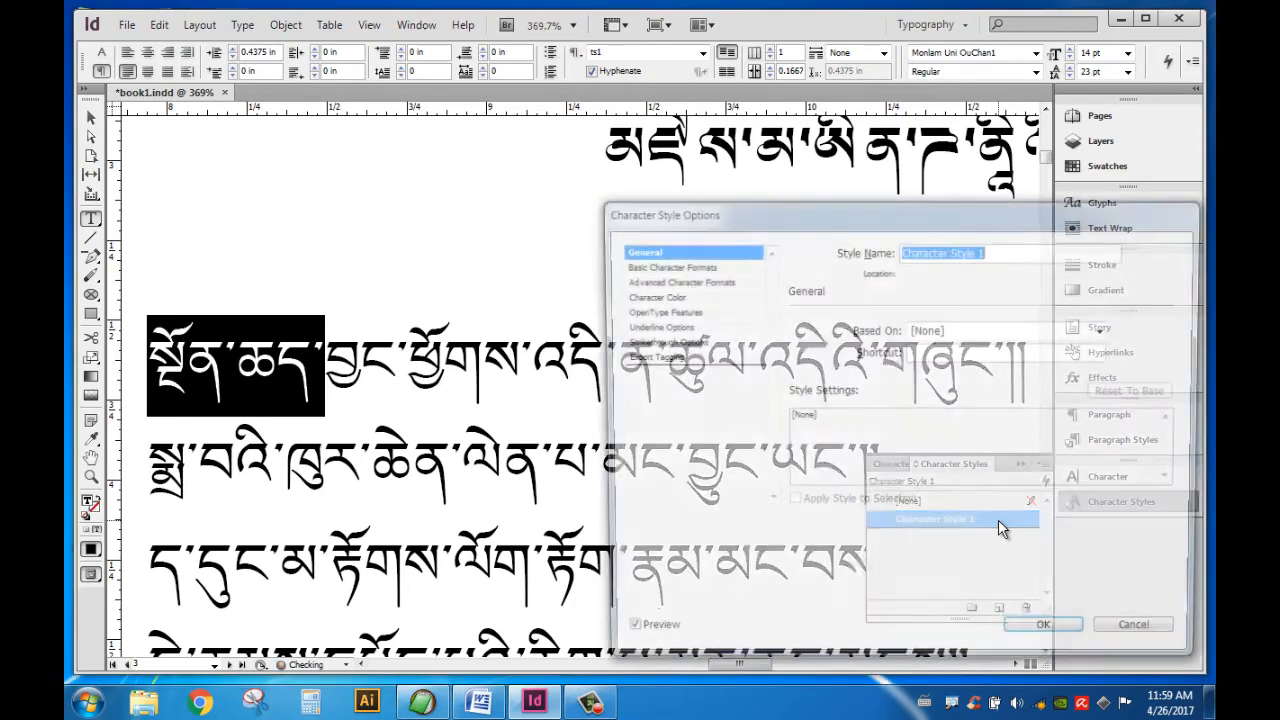
{"action": "type", "text": "bold"}
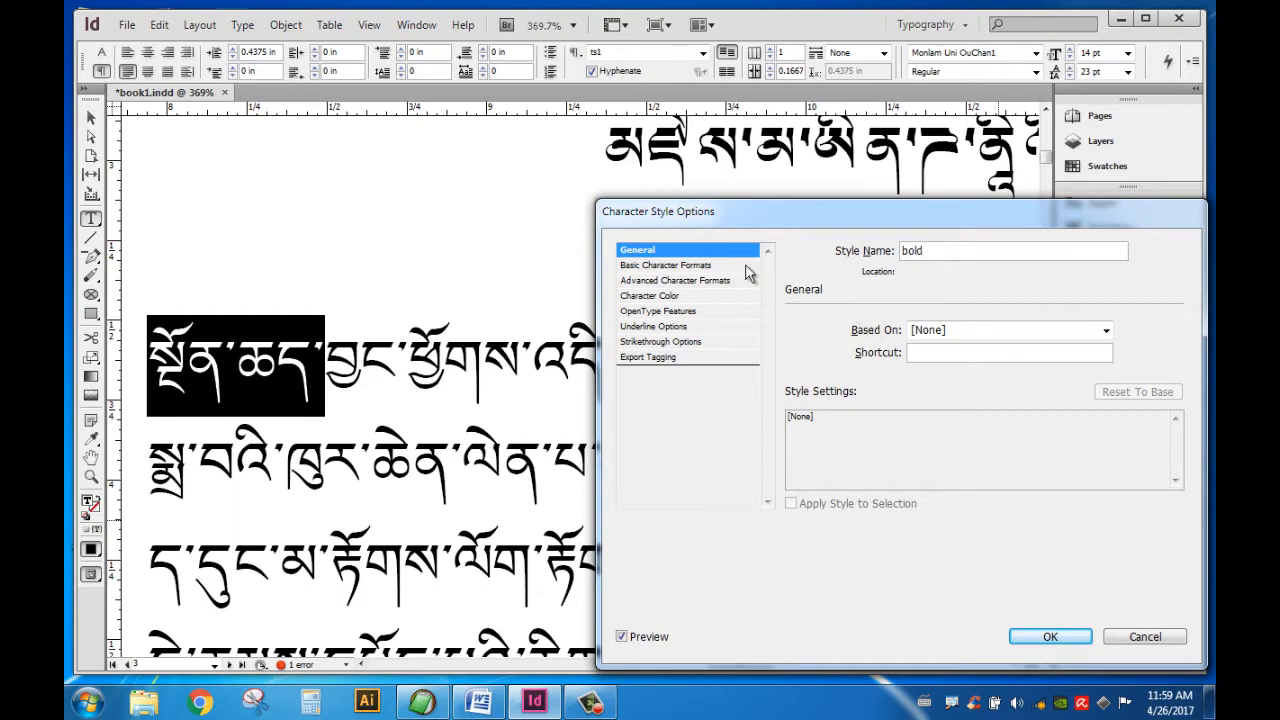
- Set the bold style's stroke colour to [Registration] with a 100% tint
{"action": "left_click", "coordinate": [673, 266]}
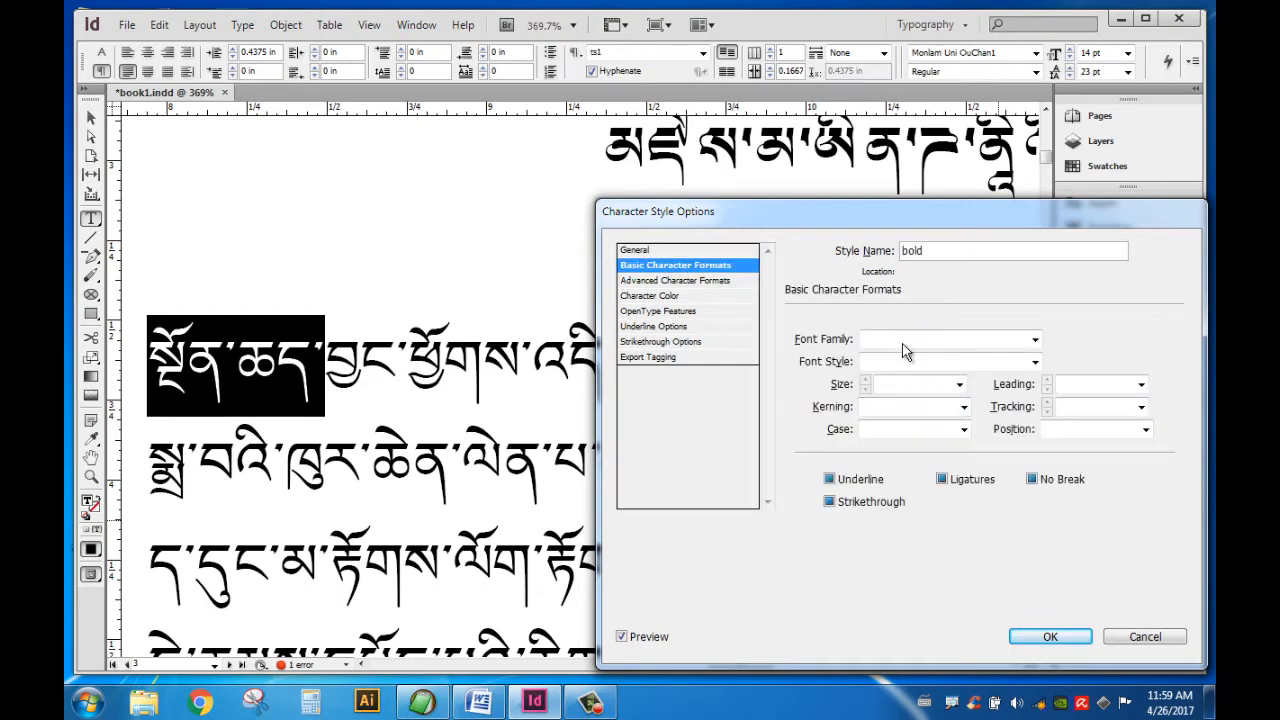
{"action": "left_click_drag", "start_coordinate": [938, 215], "coordinate": [808, 73]}
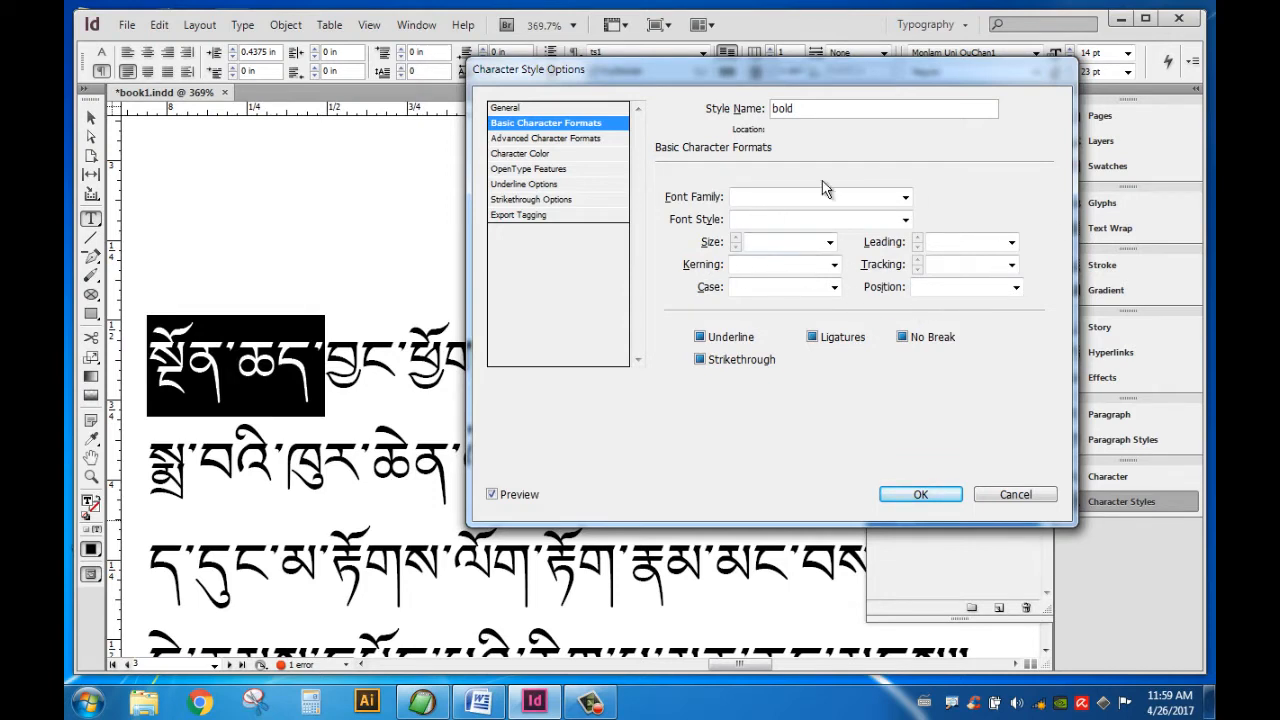
{"action": "left_click", "coordinate": [533, 155]}
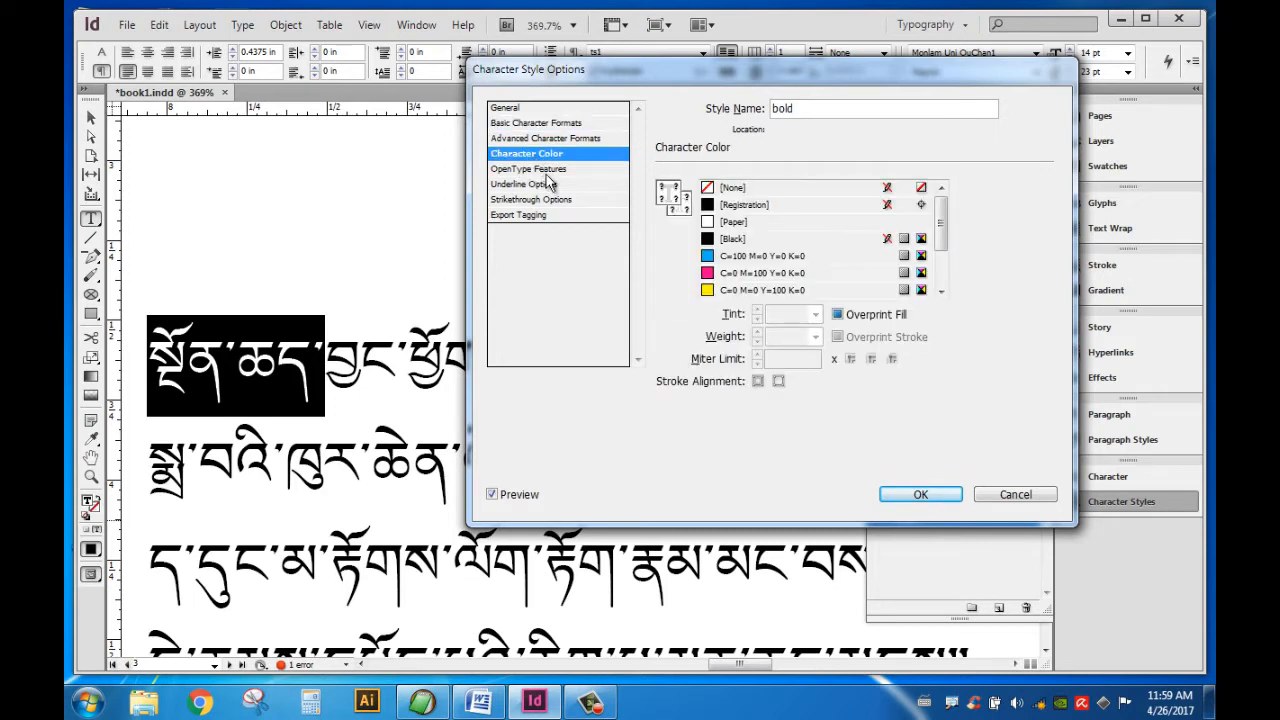
{"action": "left_click", "coordinate": [686, 215]}
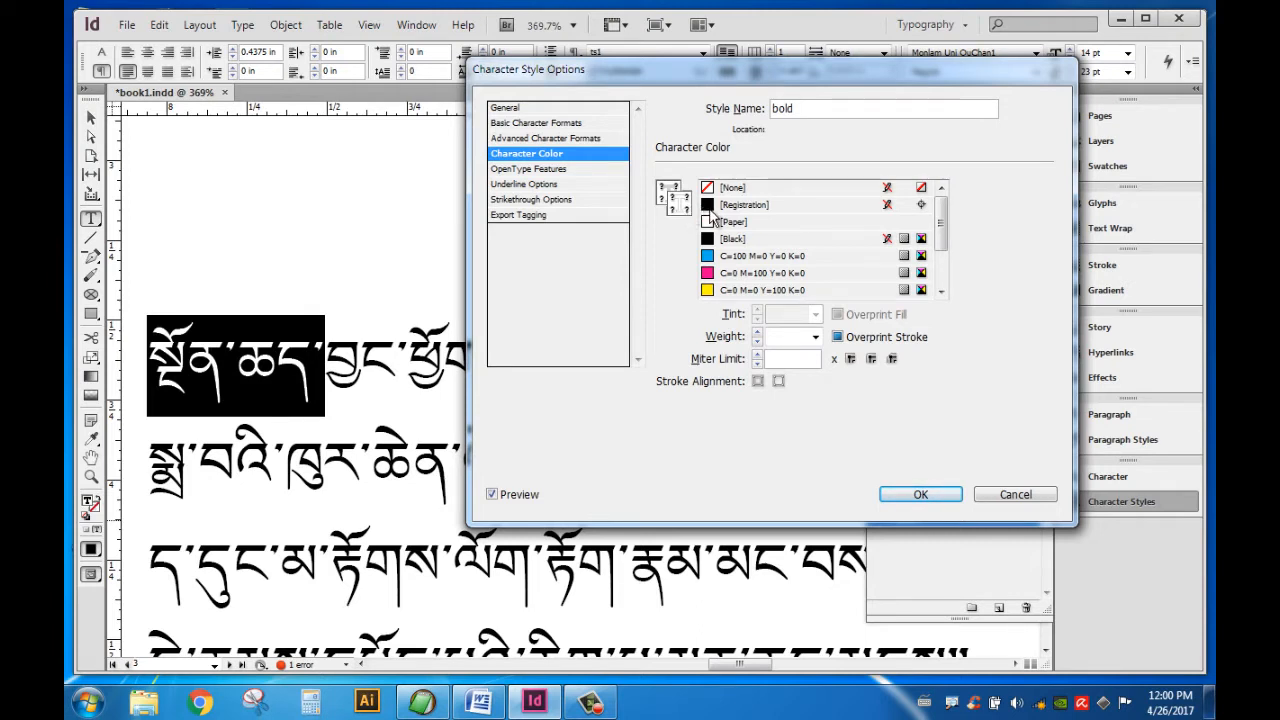
{"action": "left_click", "coordinate": [711, 206]}
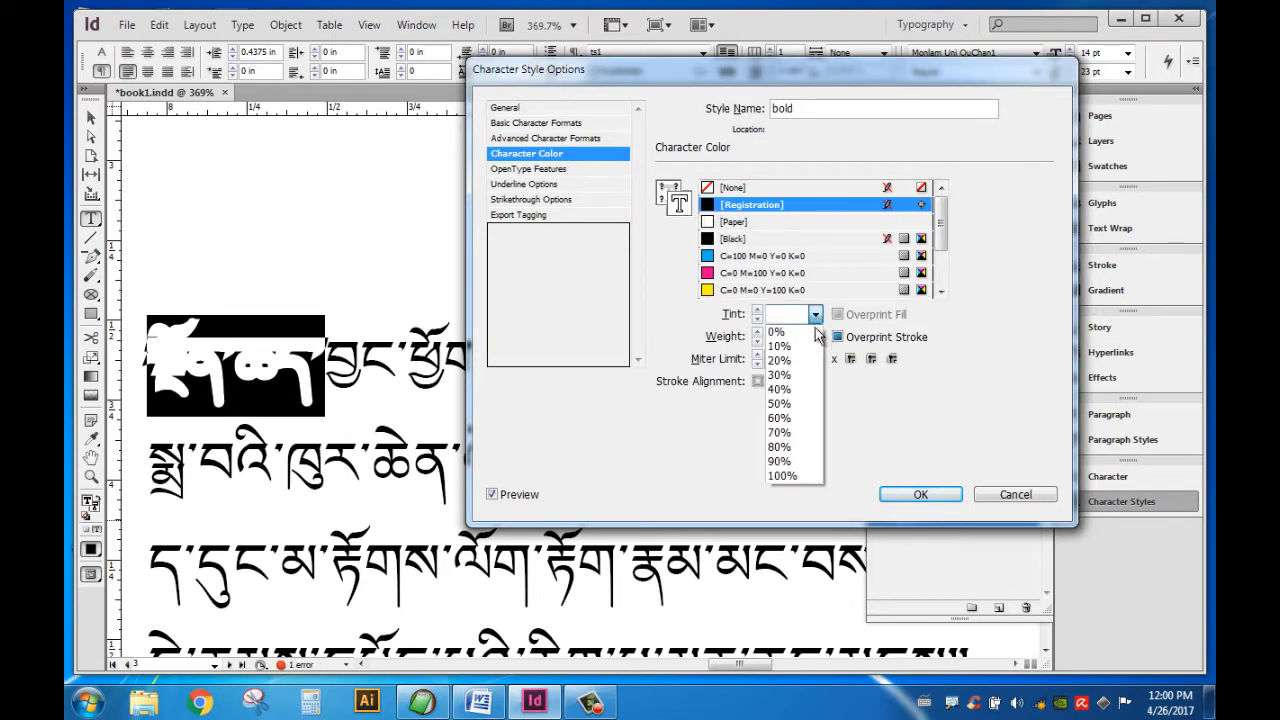
{"action": "left_click", "coordinate": [790, 472]}
- Set the bold style's stroke weight to 0.15 pt and save the style
{"action": "left_click", "coordinate": [815, 342]}
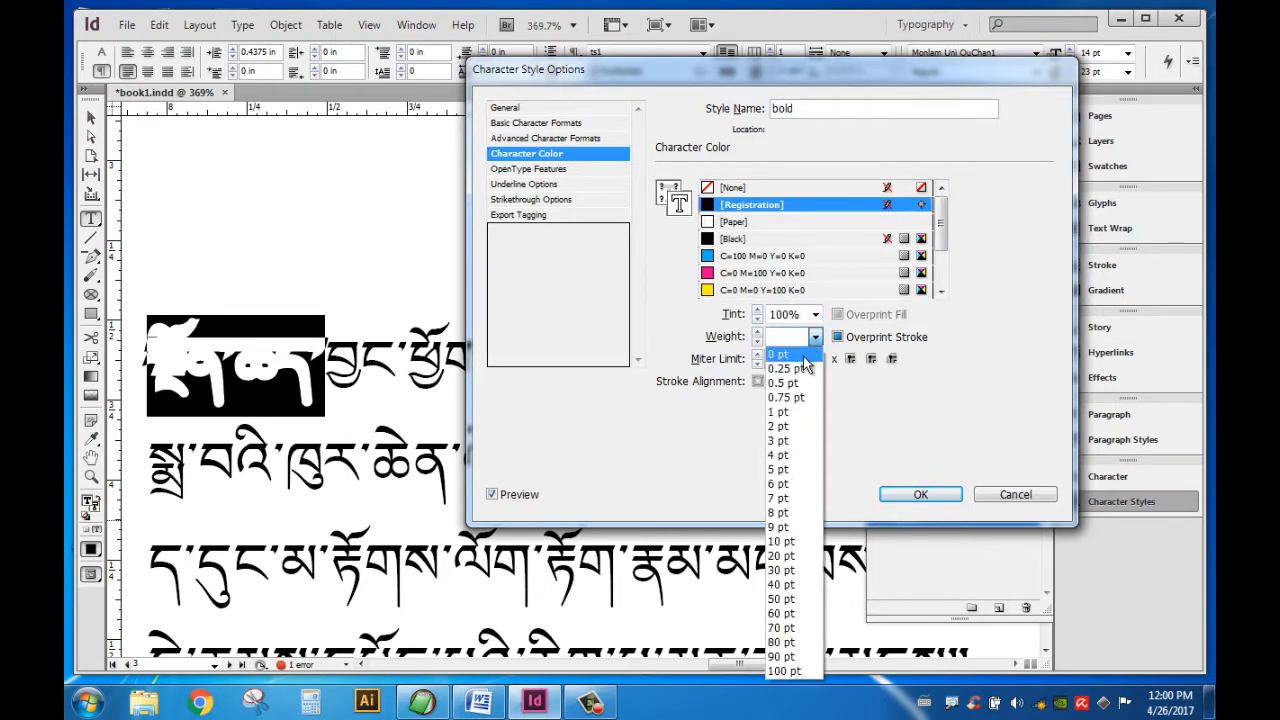
{"action": "left_click", "coordinate": [800, 368]}
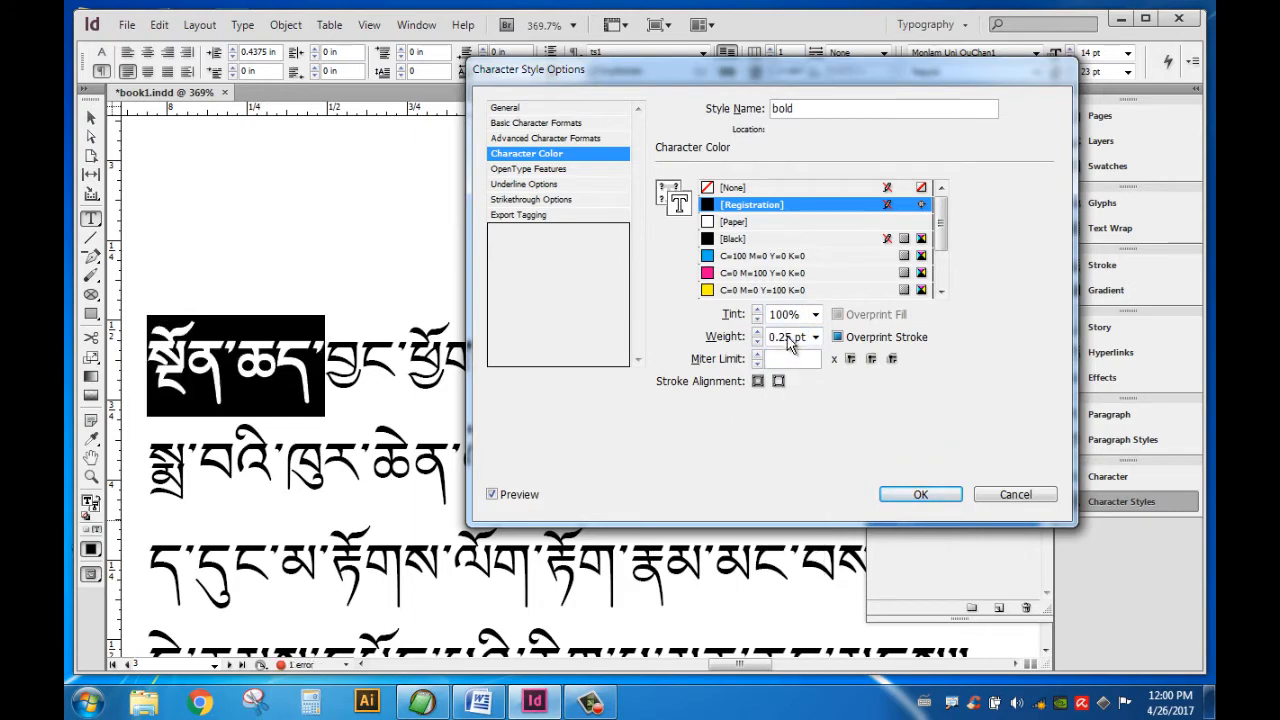
{"action": "key", "text": "BackSpace"}
{"action": "type", "text": "1"}
{"action": "left_click", "coordinate": [798, 358]}
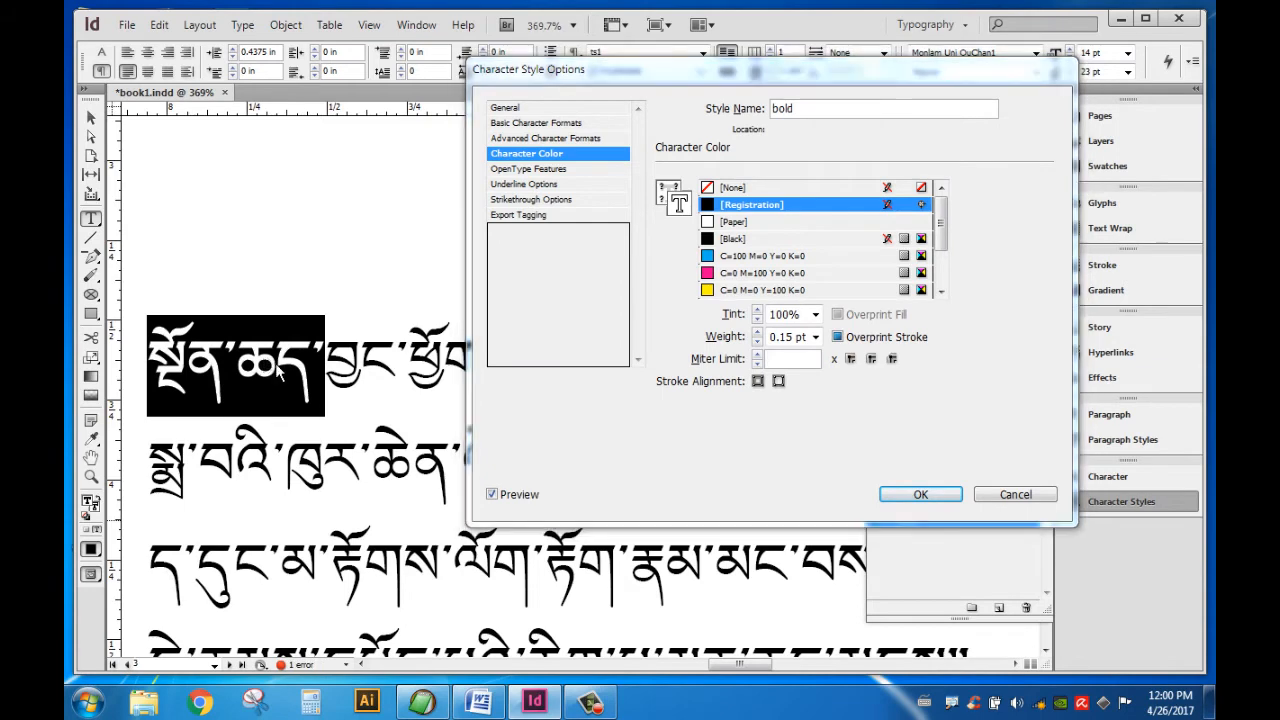
{"action": "left_click", "coordinate": [915, 494]}
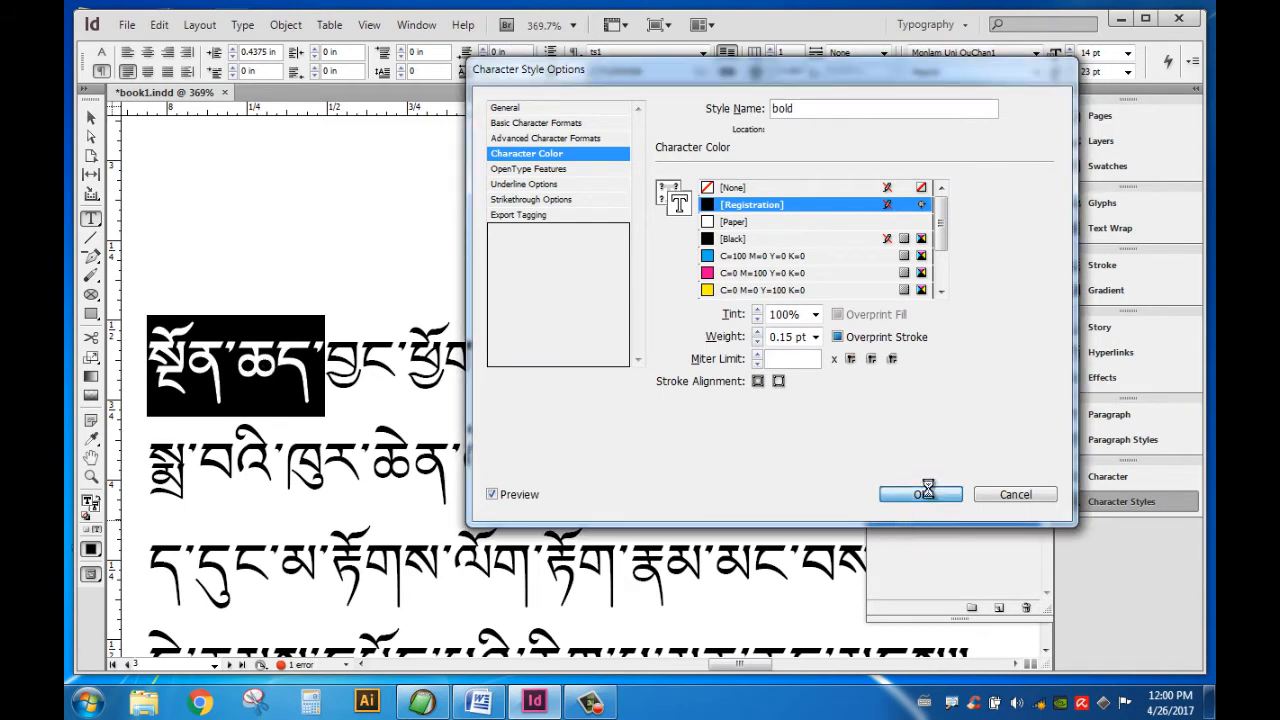
{"action": "left_click", "coordinate": [280, 340]}
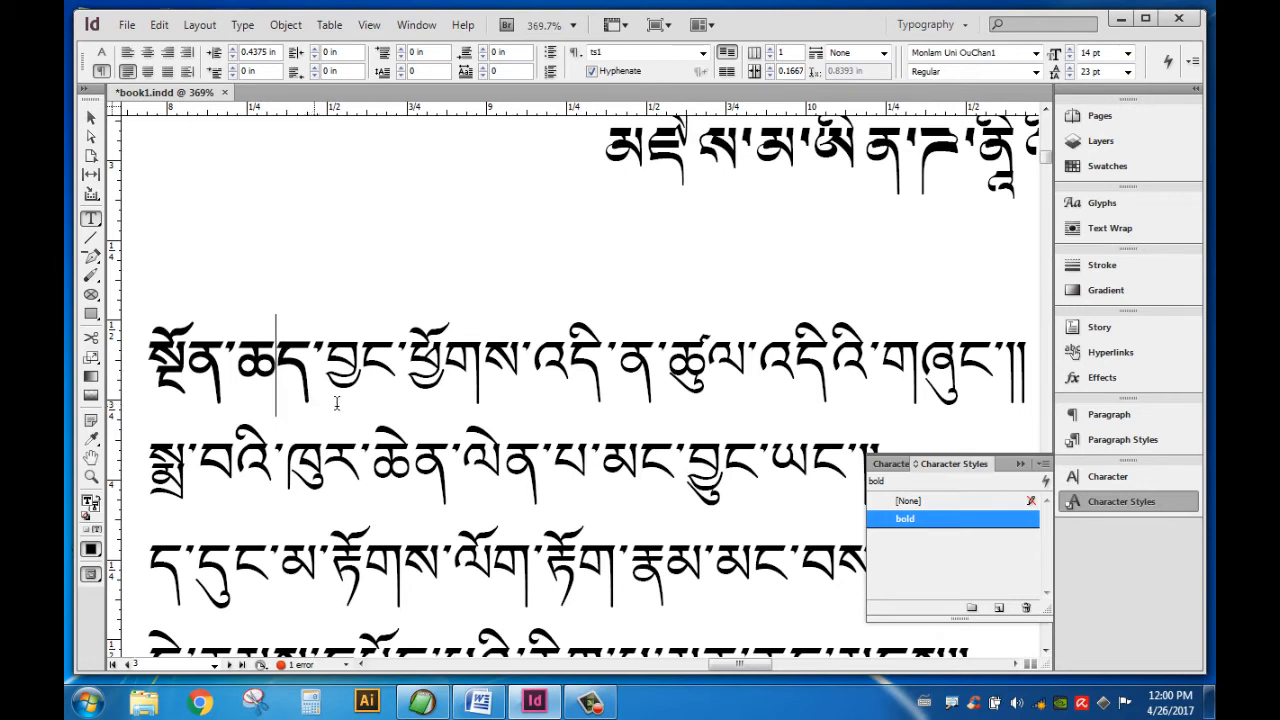
- Review the bold style's advanced format, OpenType and character colour settings, including the stroke weight
{"action": "double_click", "coordinate": [992, 519]}
{"action": "left_click", "coordinate": [530, 138]}
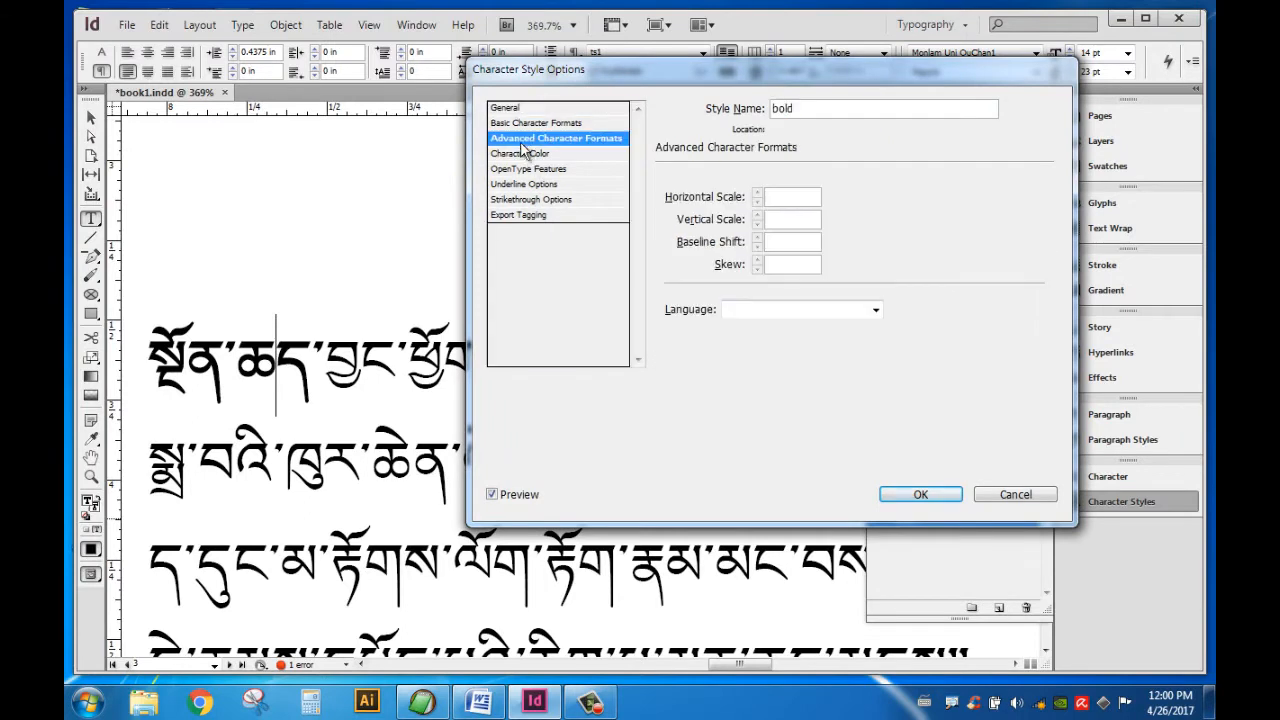
{"action": "left_click", "coordinate": [528, 153]}
{"action": "left_click", "coordinate": [528, 168]}
{"action": "left_click", "coordinate": [530, 153]}
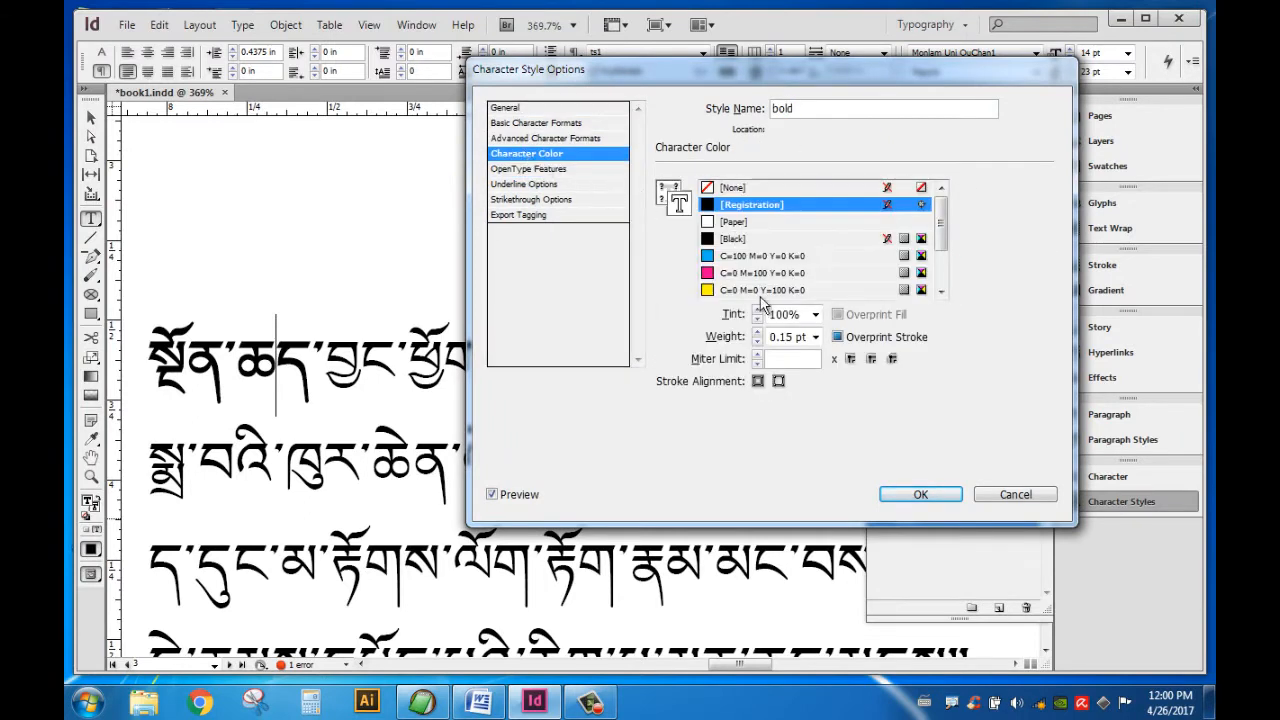
{"action": "left_click", "coordinate": [790, 337]}
{"action": "left_click_drag", "start_coordinate": [790, 337], "coordinate": [785, 340]}
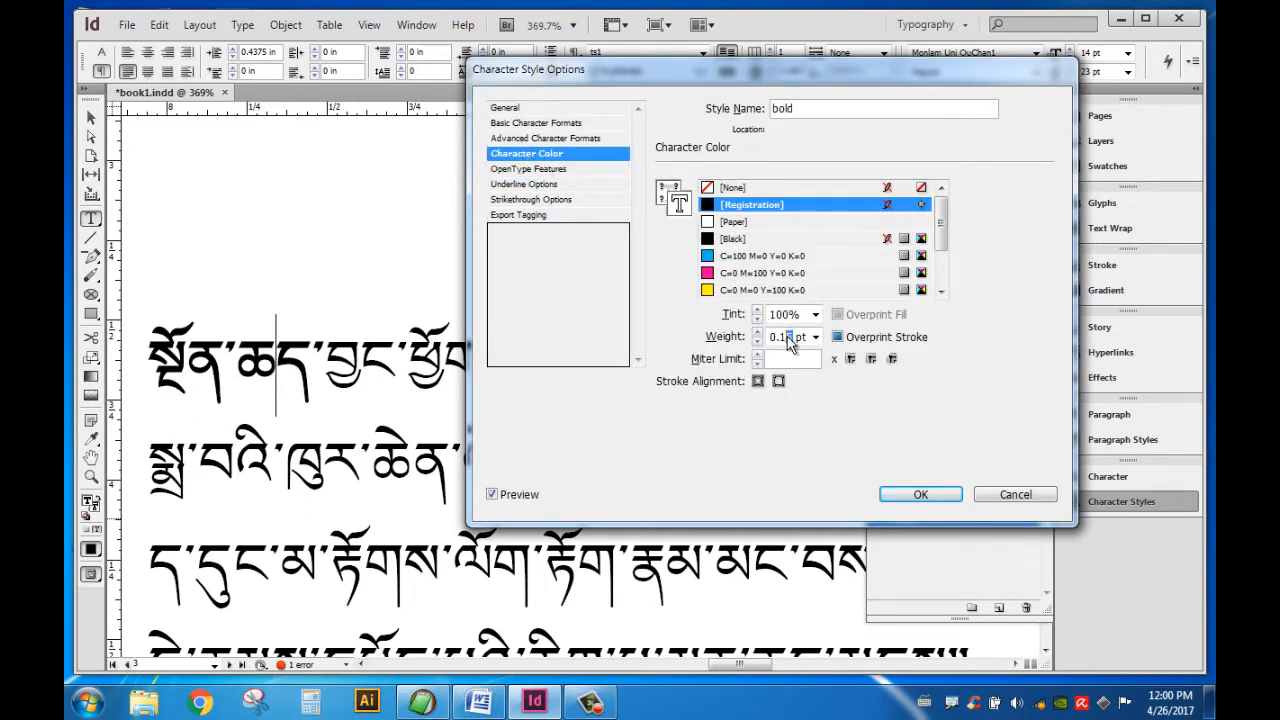
{"action": "left_click", "coordinate": [952, 499]}
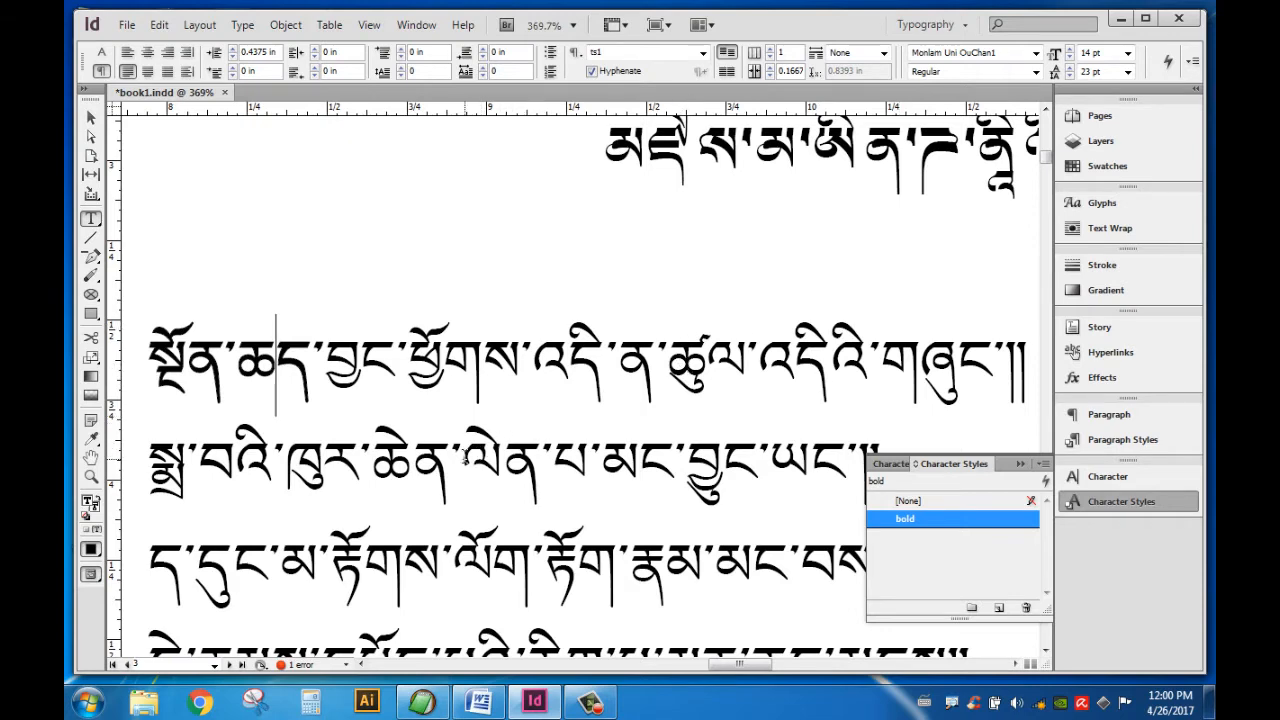
- Apply the bold character style to the words ལེན་པ and བྱུང in the second verse line
{"action": "left_click_drag", "start_coordinate": [463, 458], "coordinate": [619, 459]}
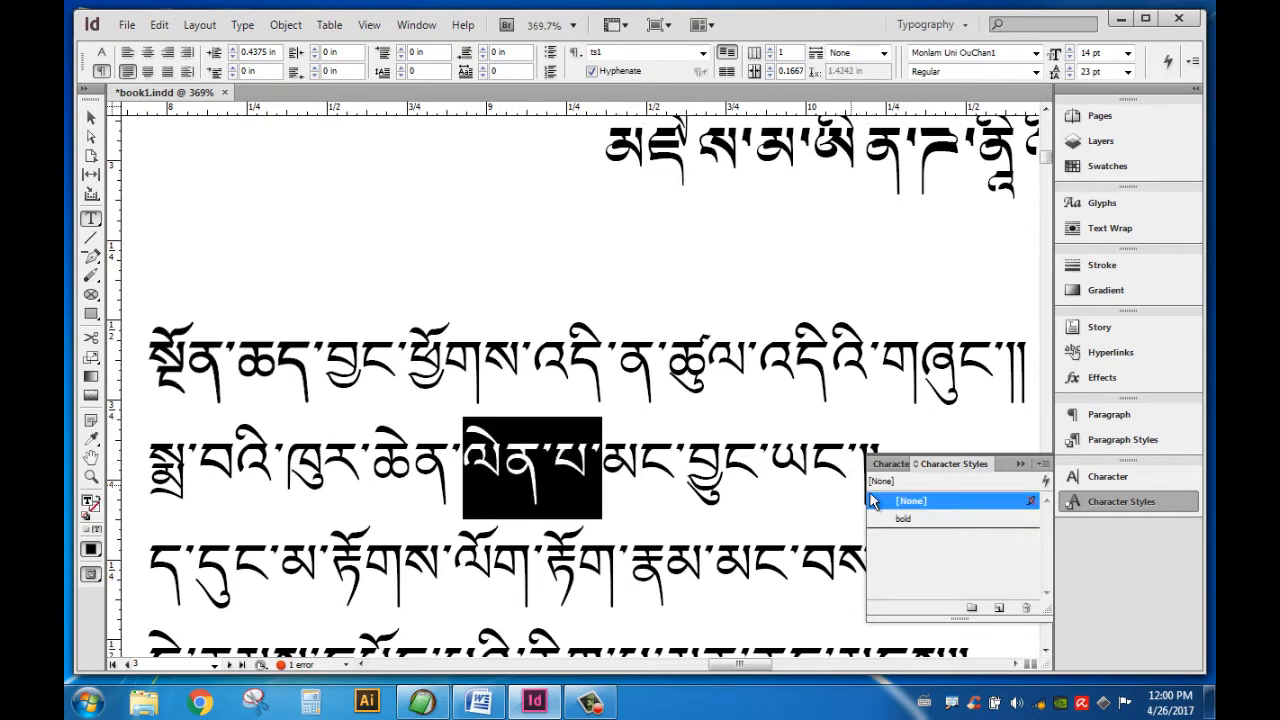
{"action": "left_click", "coordinate": [940, 518]}
{"action": "left_click", "coordinate": [372, 458]}
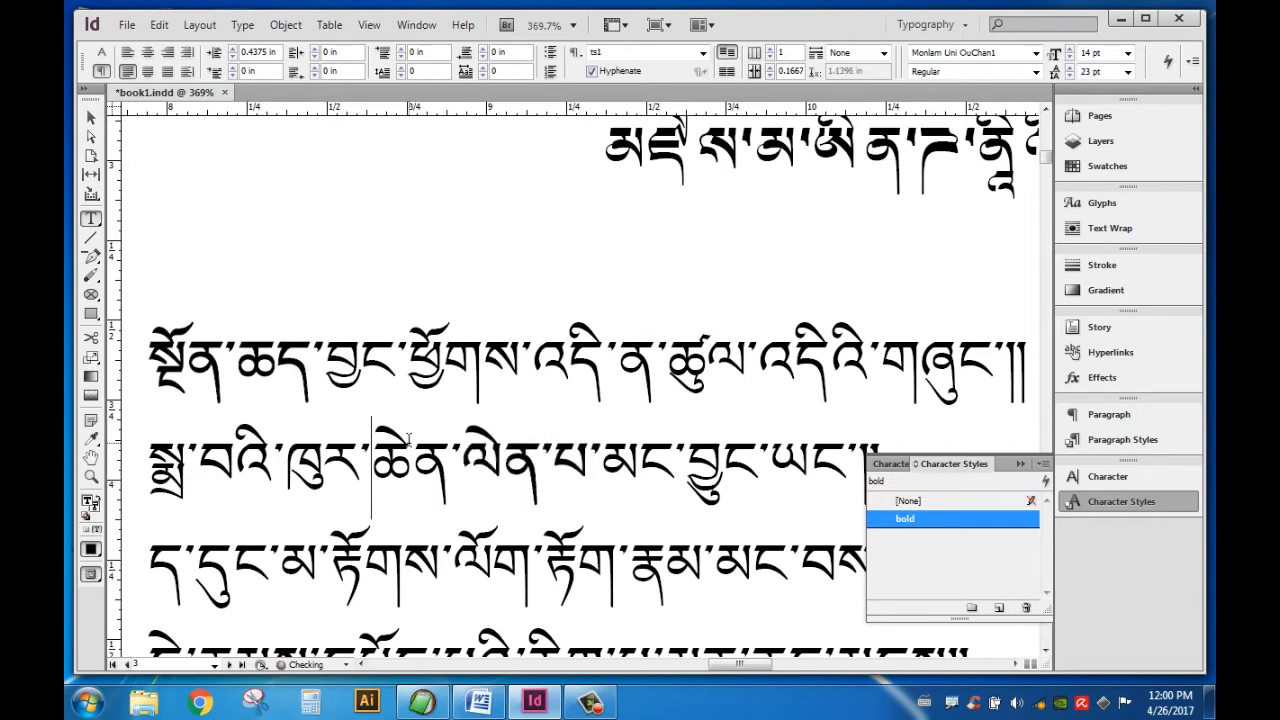
{"action": "left_click_drag", "start_coordinate": [687, 458], "coordinate": [776, 452]}
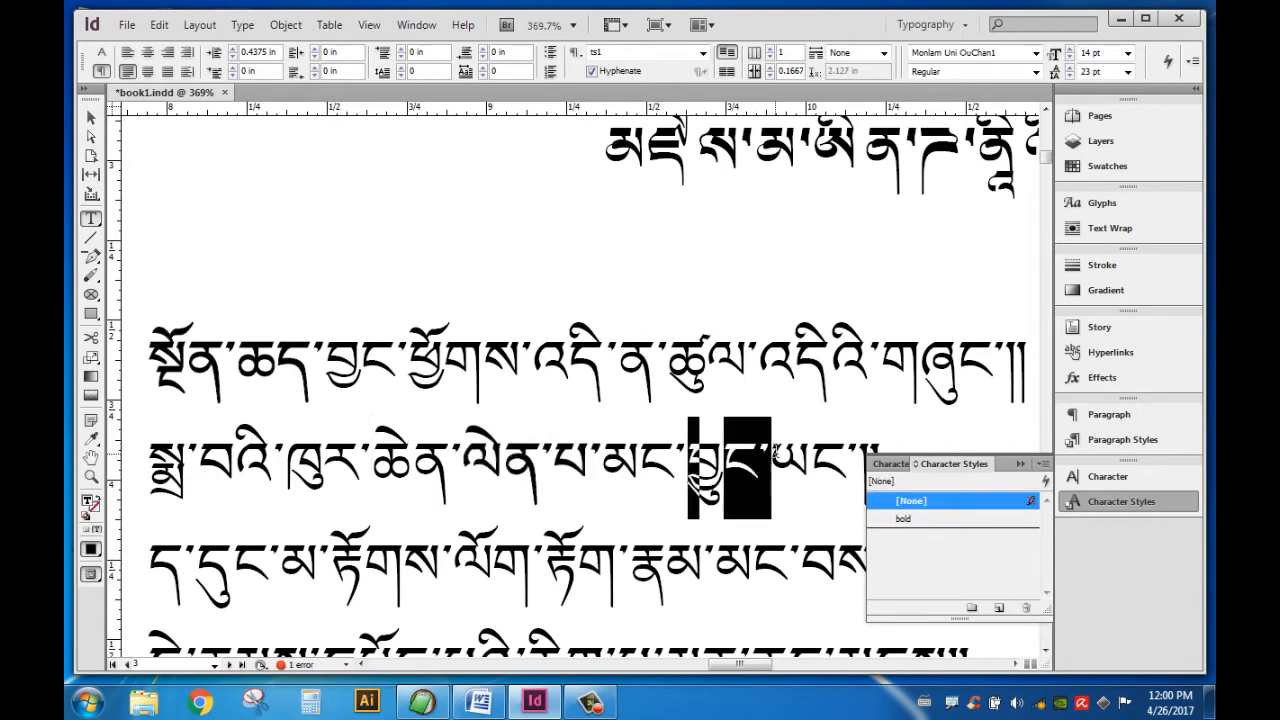
{"action": "left_click", "coordinate": [898, 520]}
{"action": "left_click", "coordinate": [745, 370]}
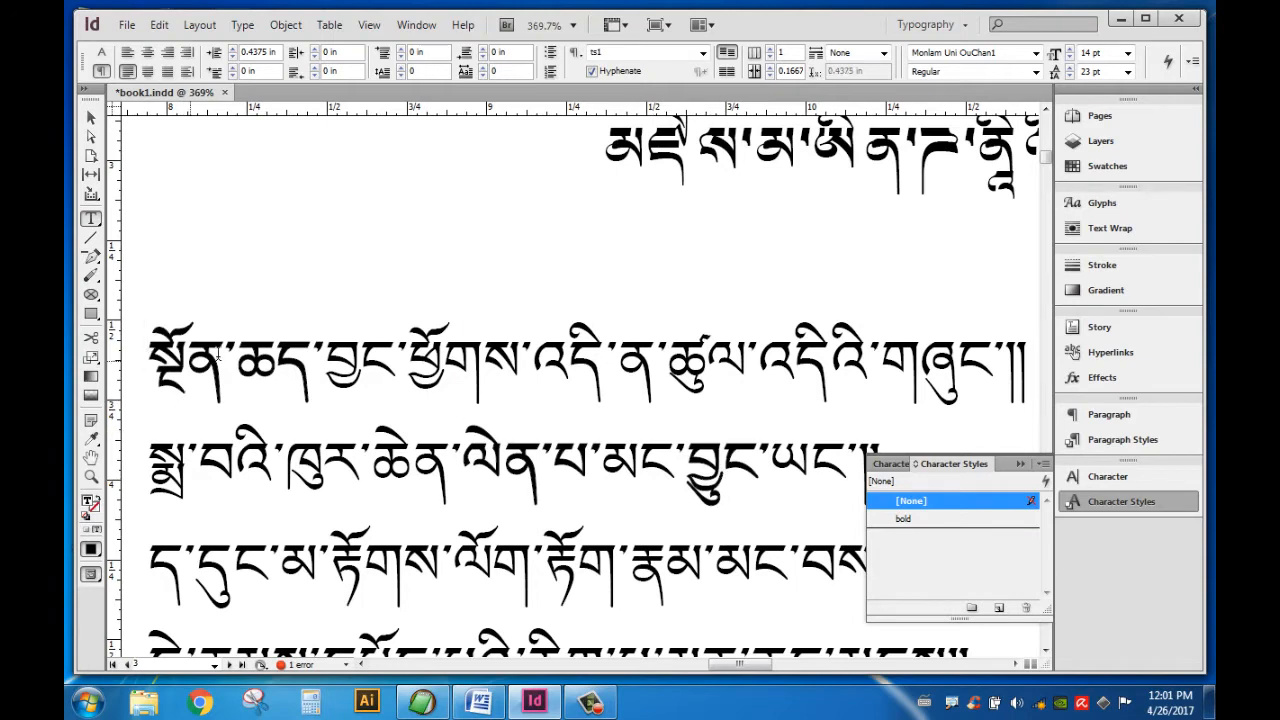
- Reset the first line's opening two syllables and the second line's ལེན་པ to the [None] character style
{"action": "left_click_drag", "start_coordinate": [150, 356], "coordinate": [318, 346]}
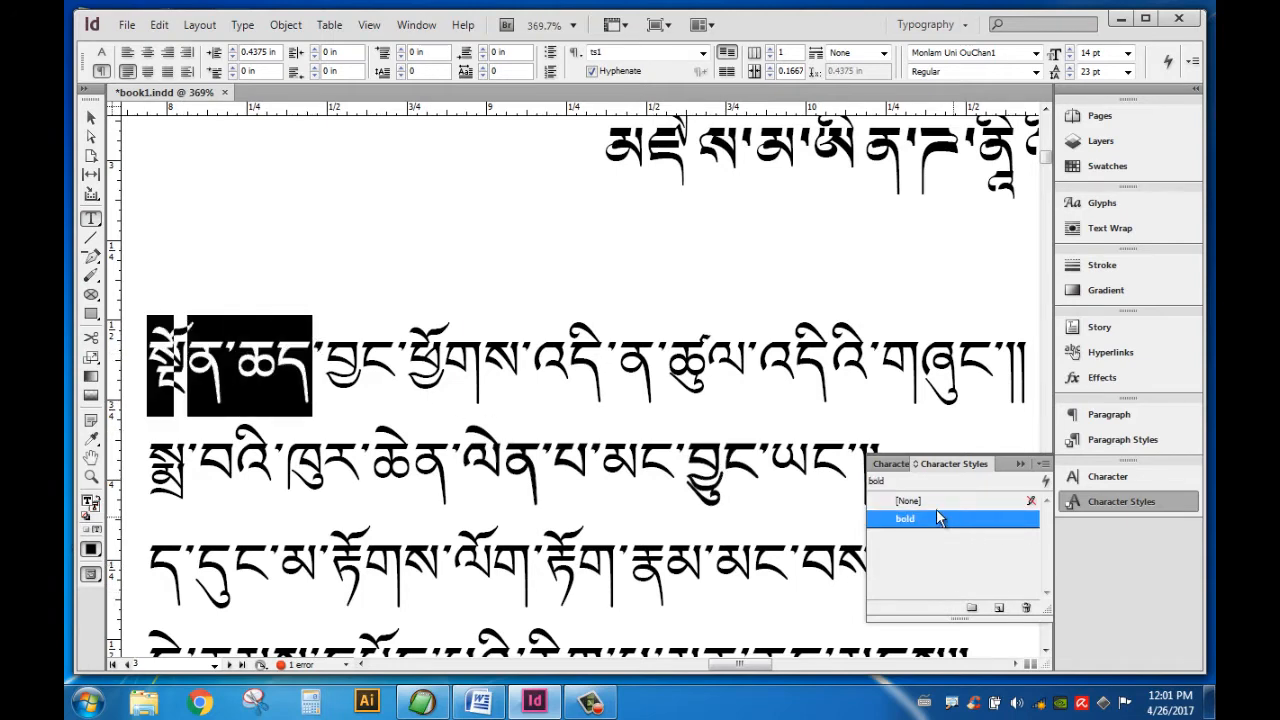
{"action": "left_click", "coordinate": [922, 502]}
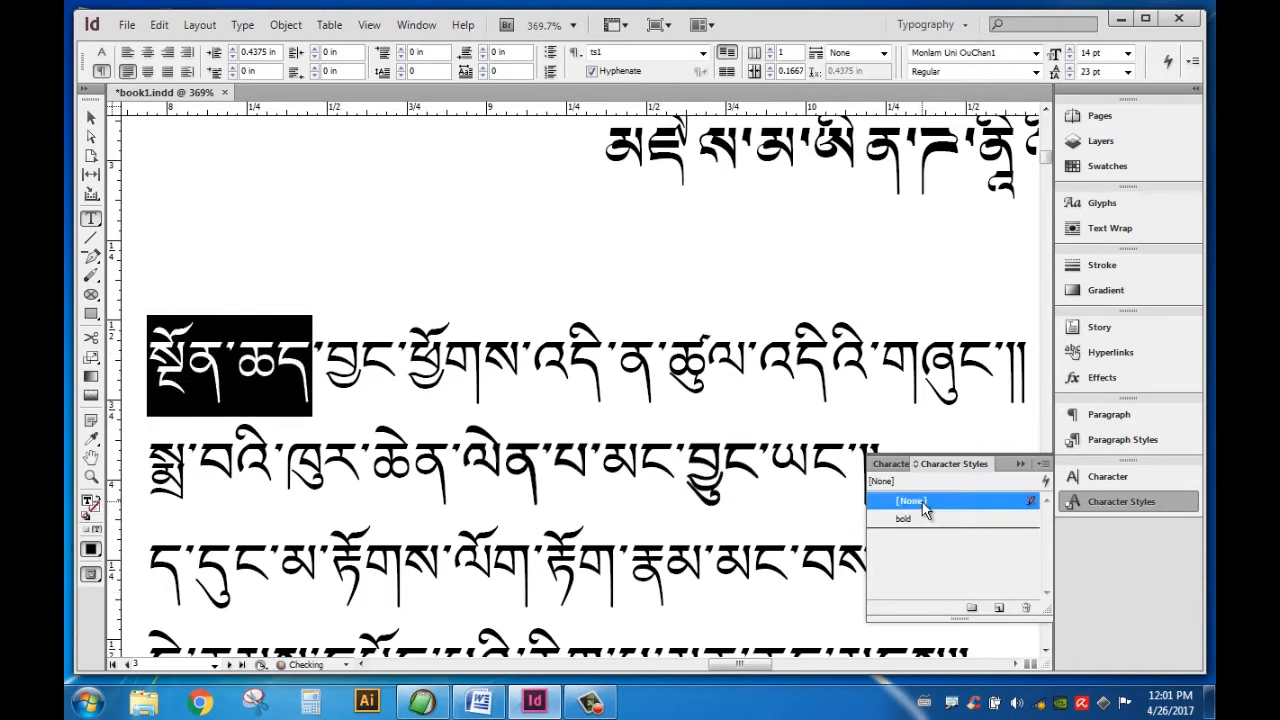
{"action": "left_click", "coordinate": [461, 420]}
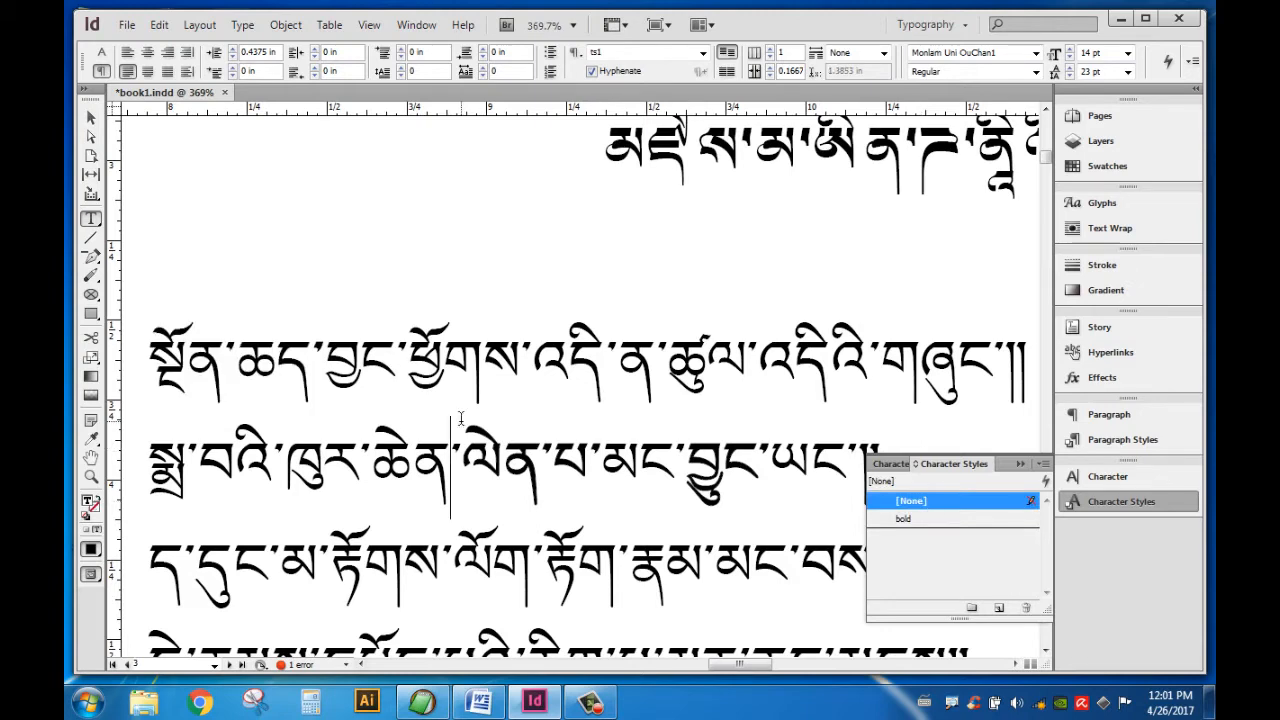
{"action": "left_click_drag", "start_coordinate": [470, 456], "coordinate": [590, 446]}
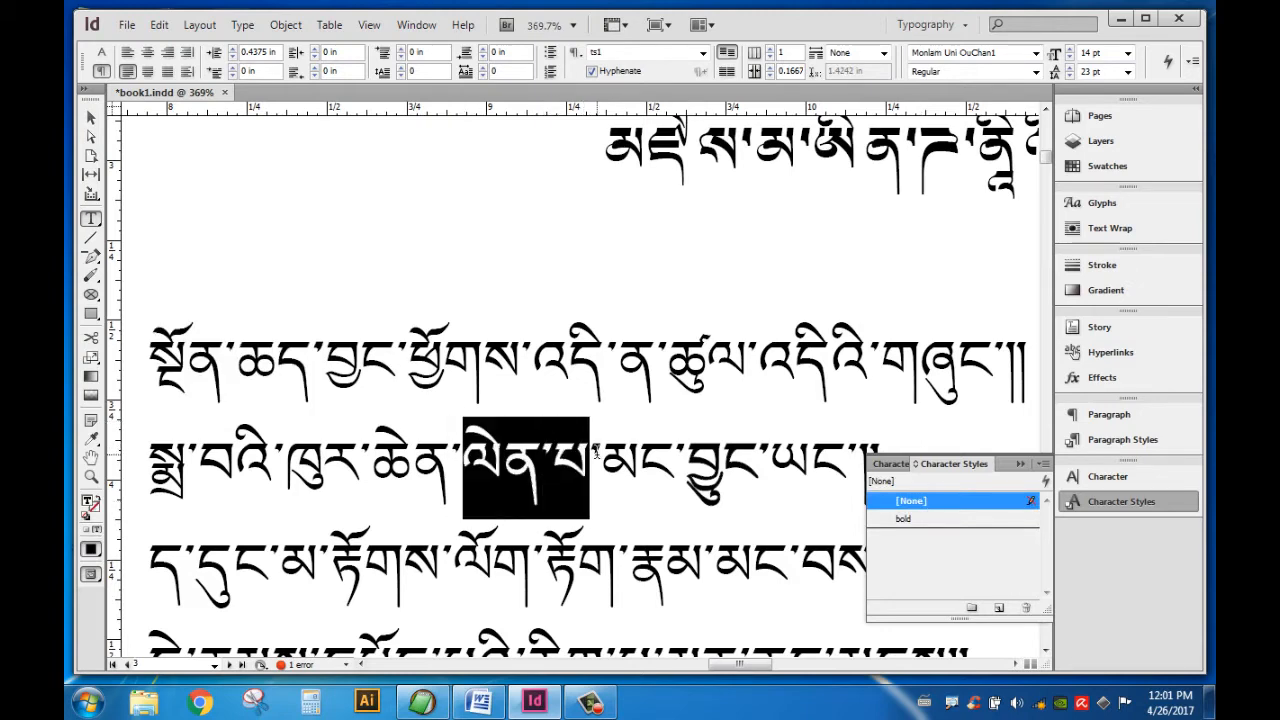
{"action": "left_click", "coordinate": [905, 518]}
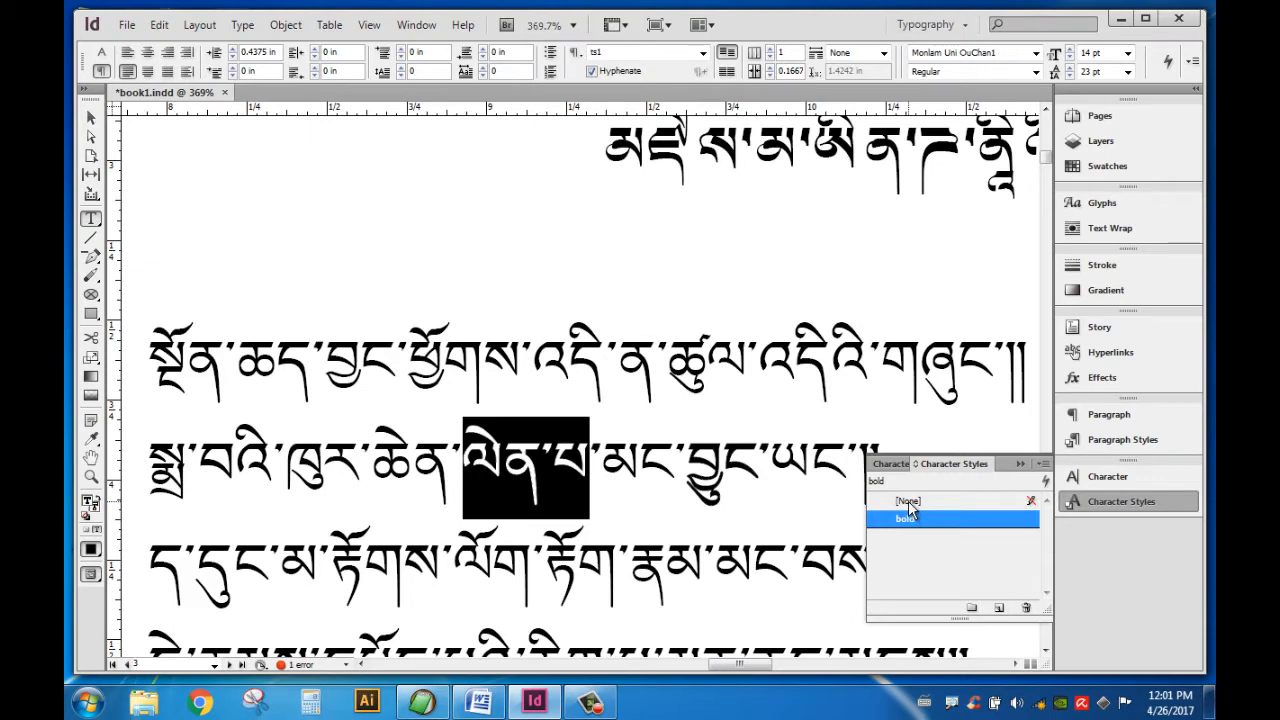
{"action": "left_click", "coordinate": [908, 501]}
{"action": "left_click", "coordinate": [548, 447]}
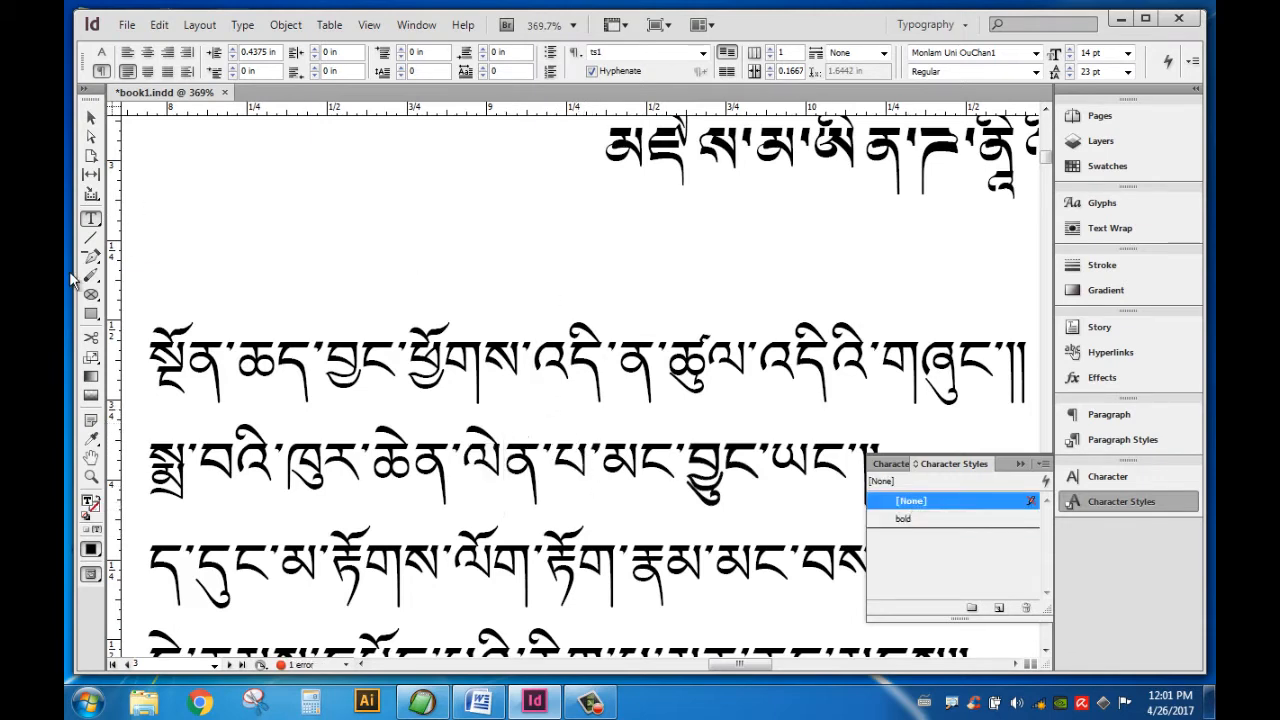
- Skew the first two syllables of the first verse line by 10°
{"action": "double_click", "coordinate": [185, 350]}
{"action": "left_click_drag", "start_coordinate": [274, 348], "coordinate": [328, 345]}
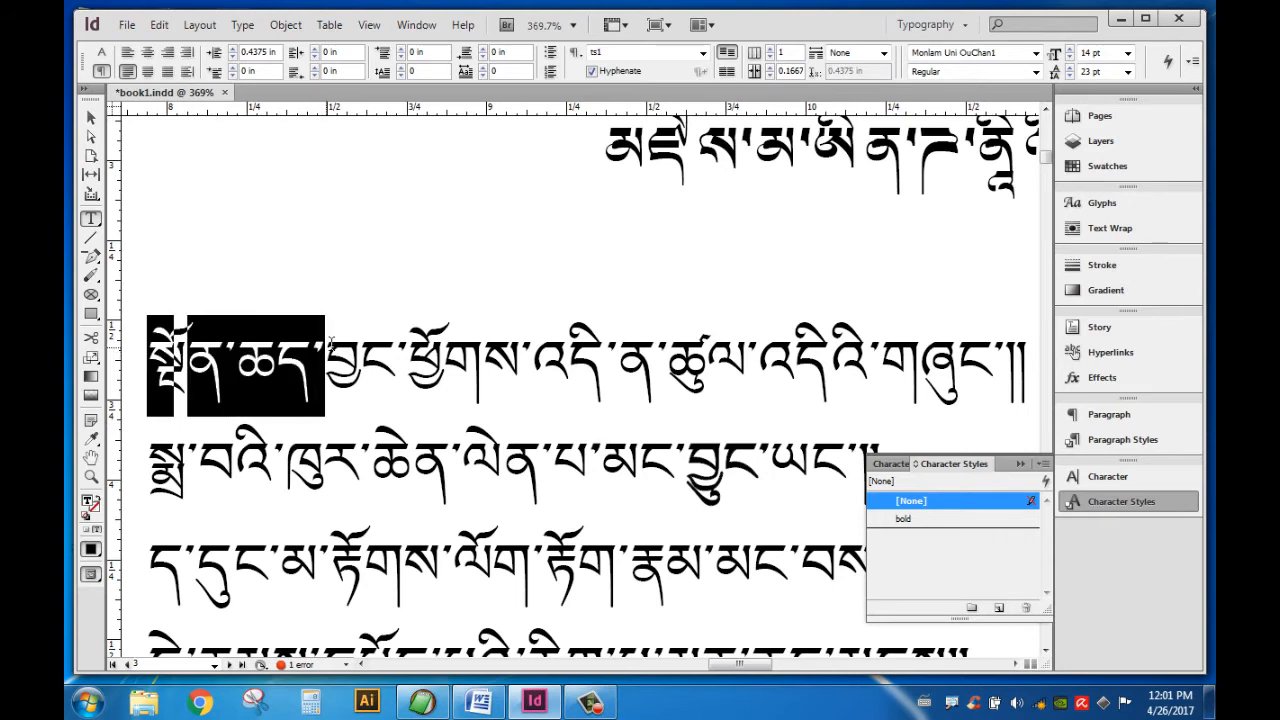
{"action": "left_click", "coordinate": [101, 51]}
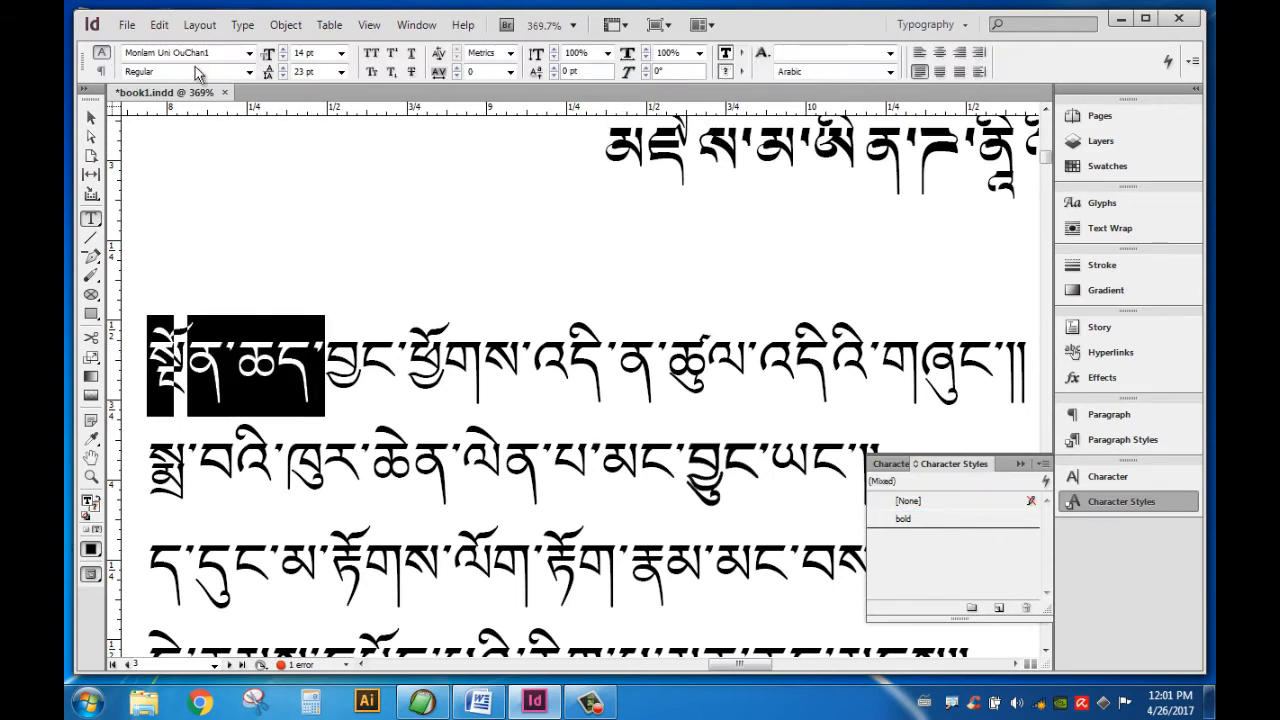
{"action": "left_click", "coordinate": [645, 66]}
{"action": "left_click", "coordinate": [645, 66]}
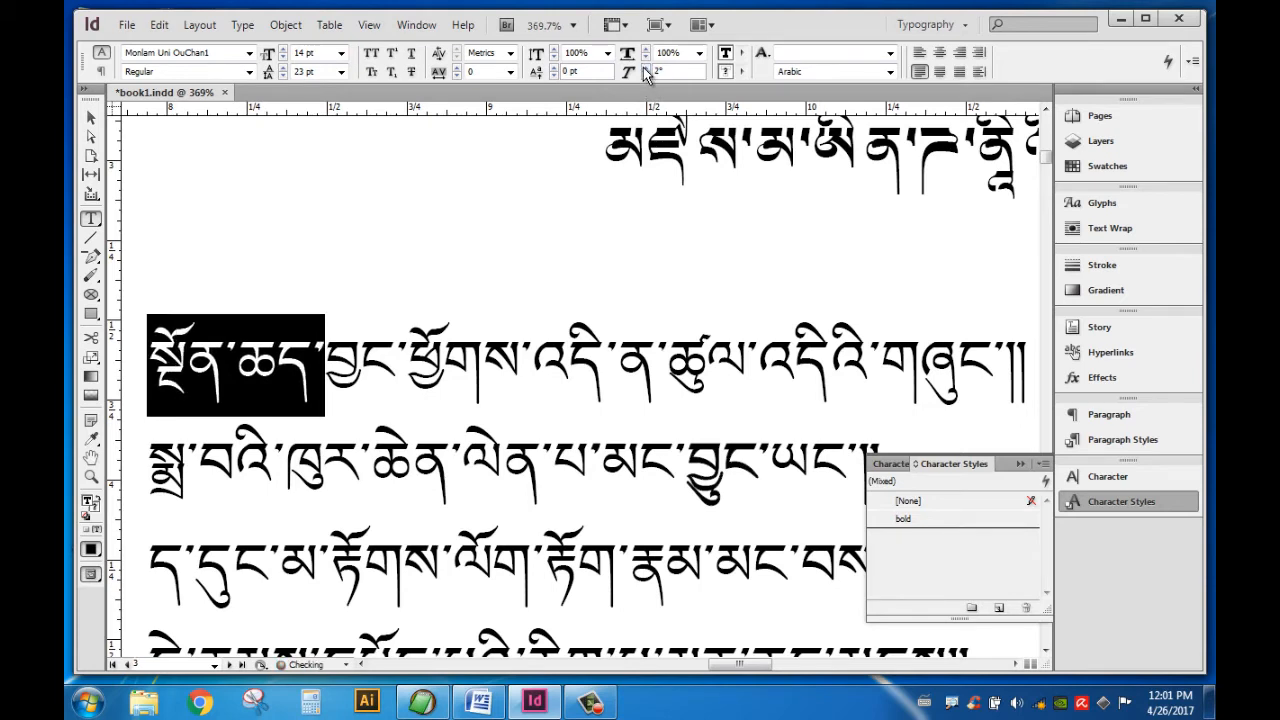
{"action": "left_click", "coordinate": [646, 69]}
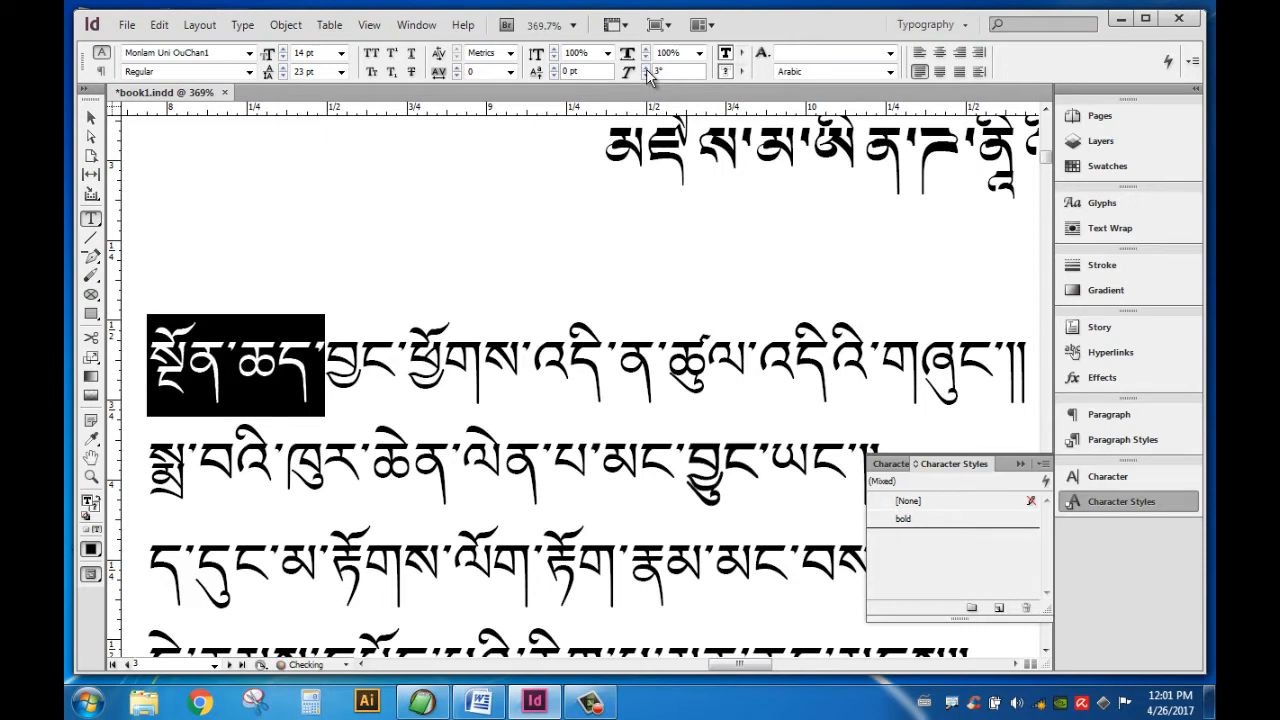
{"action": "left_click", "coordinate": [646, 69]}
{"action": "left_click", "coordinate": [646, 69]}
{"action": "left_click", "coordinate": [646, 69]}
{"action": "left_click", "coordinate": [646, 69]}
{"action": "left_click", "coordinate": [646, 69]}
{"action": "left_click", "coordinate": [646, 69]}
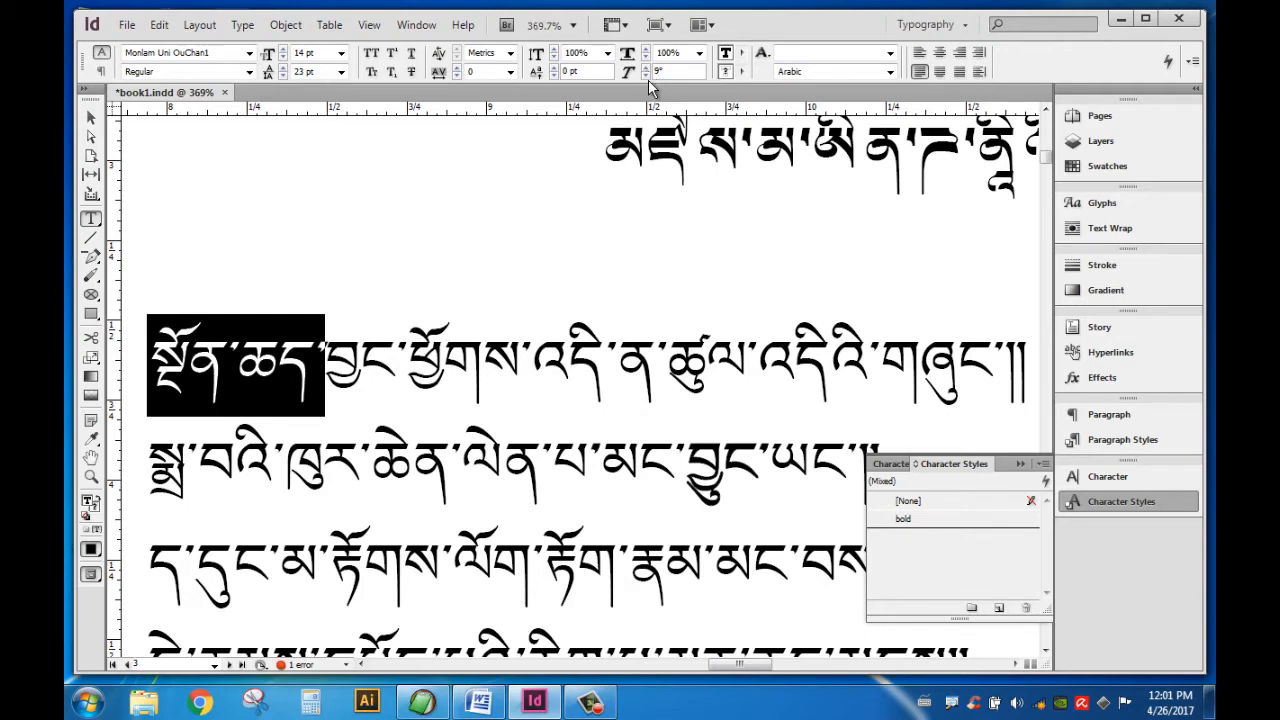
{"action": "left_click", "coordinate": [646, 68]}
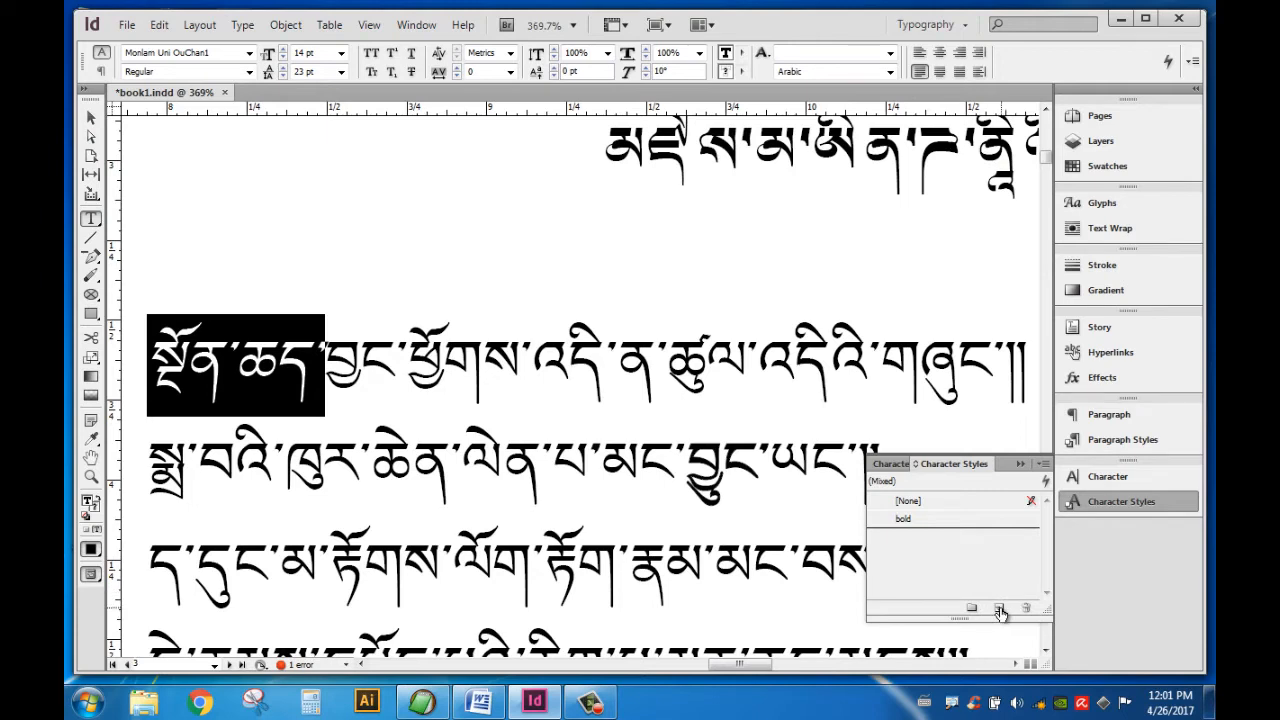
- Create a character style named itl from the skewed opening syllables of the first verse line
{"action": "left_click", "coordinate": [999, 609]}
{"action": "left_click", "coordinate": [999, 540]}
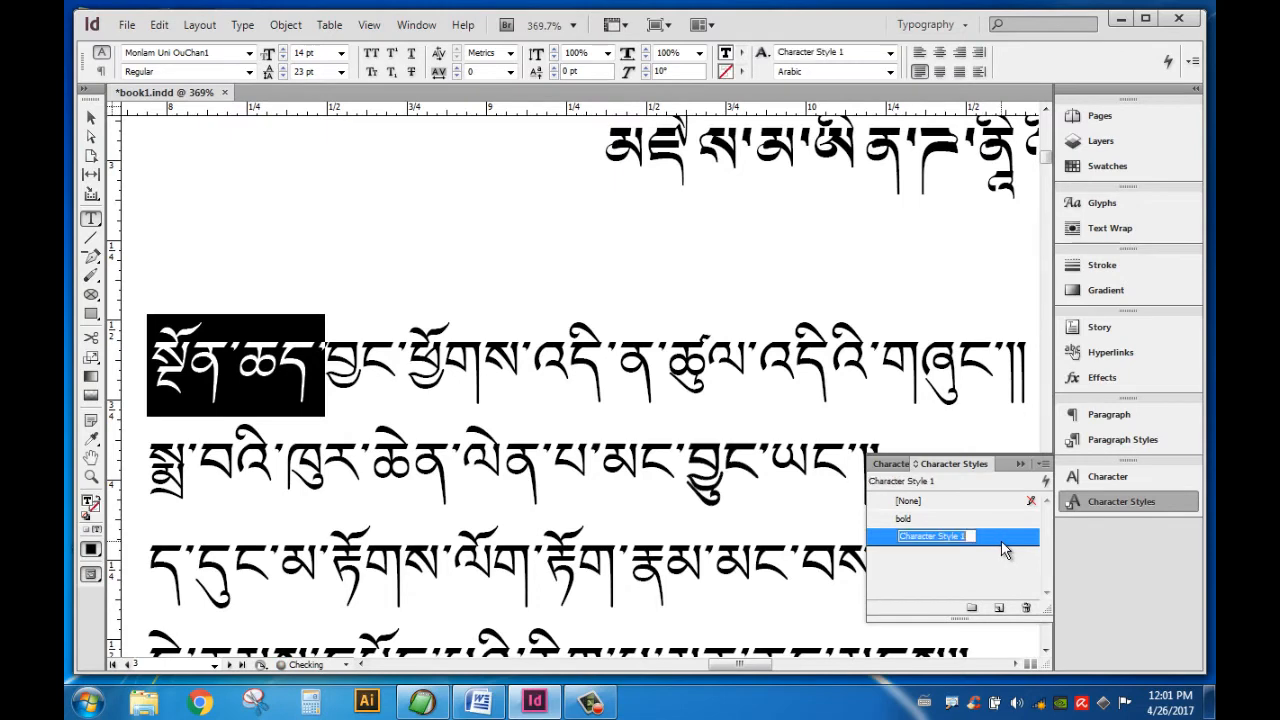
{"action": "double_click", "coordinate": [1002, 539]}
{"action": "key", "text": "BackSpace"}
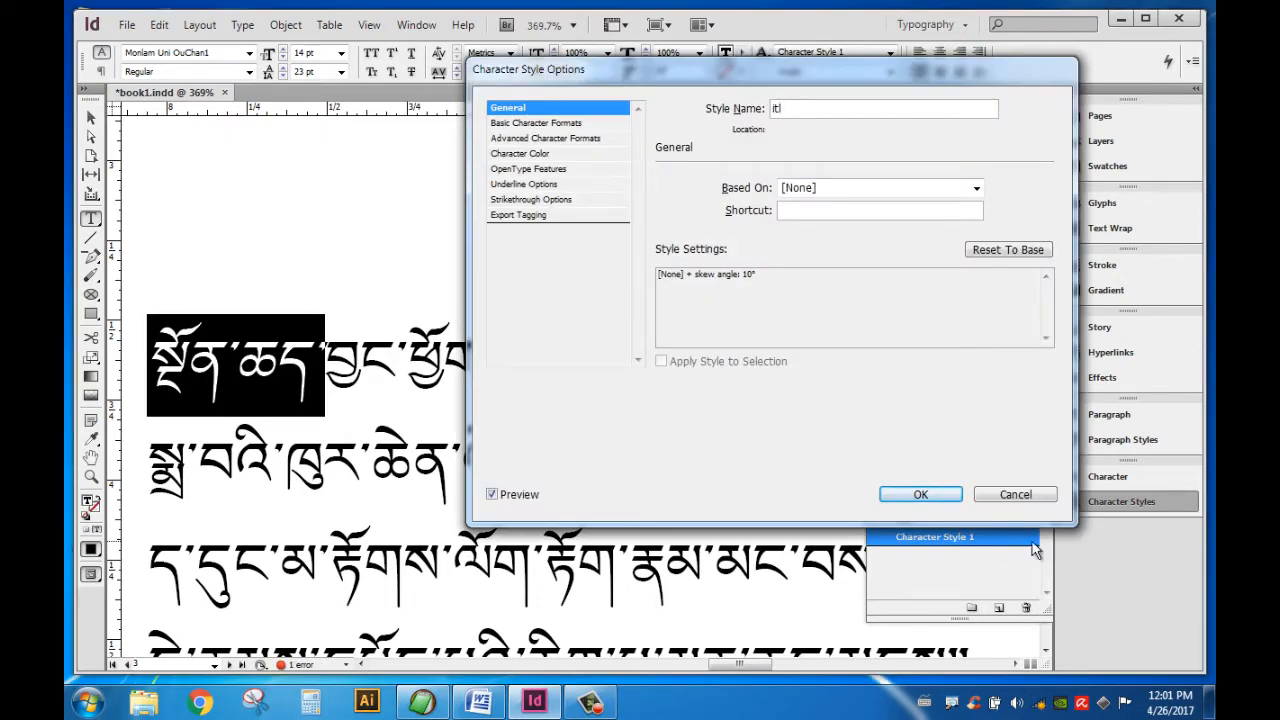
{"action": "left_click", "coordinate": [920, 494]}
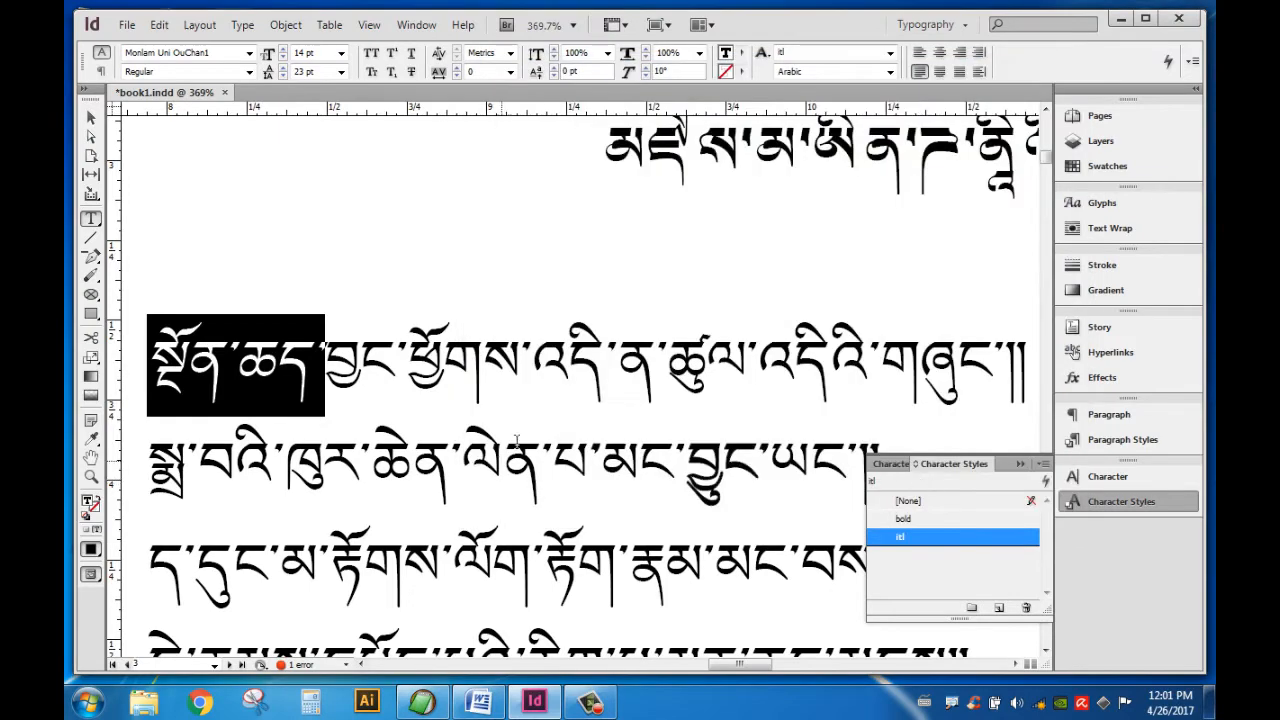
- Apply the itl character style to དི་ན་ཚུ in the middle of the first verse line
{"action": "left_click", "coordinate": [619, 360]}
{"action": "left_click_drag", "start_coordinate": [568, 365], "coordinate": [747, 368]}
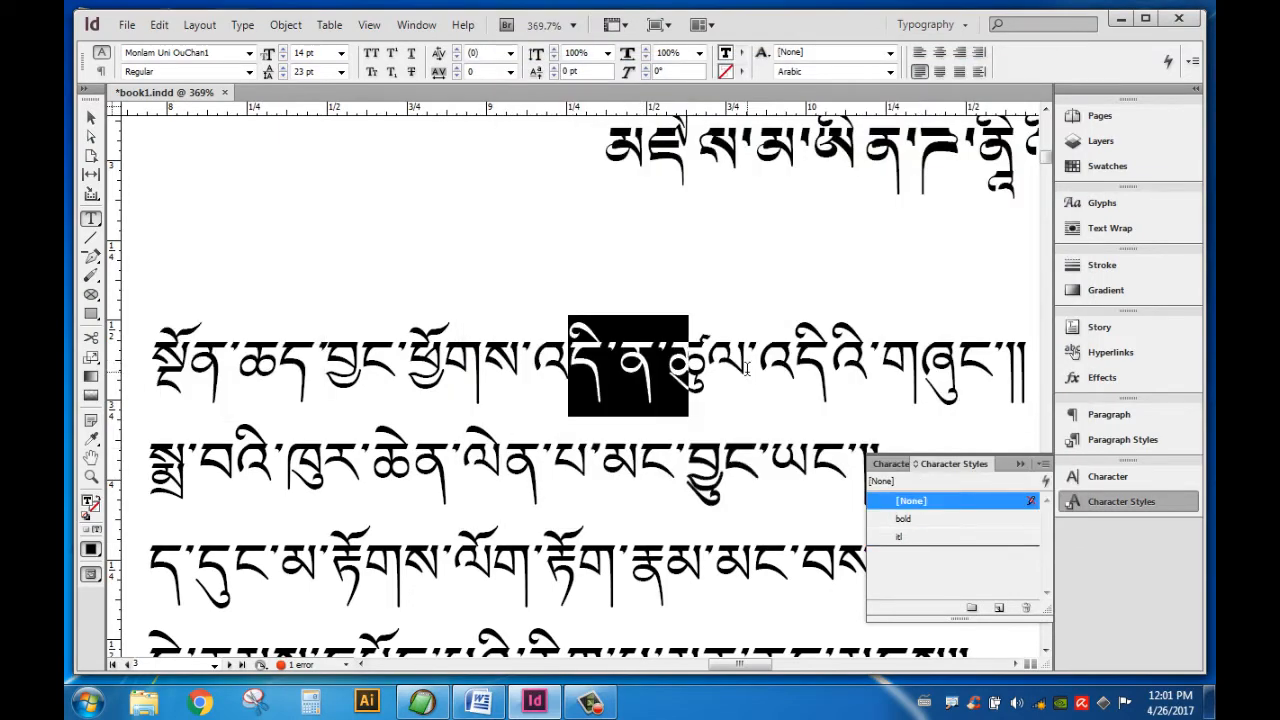
{"action": "left_click", "coordinate": [903, 537]}
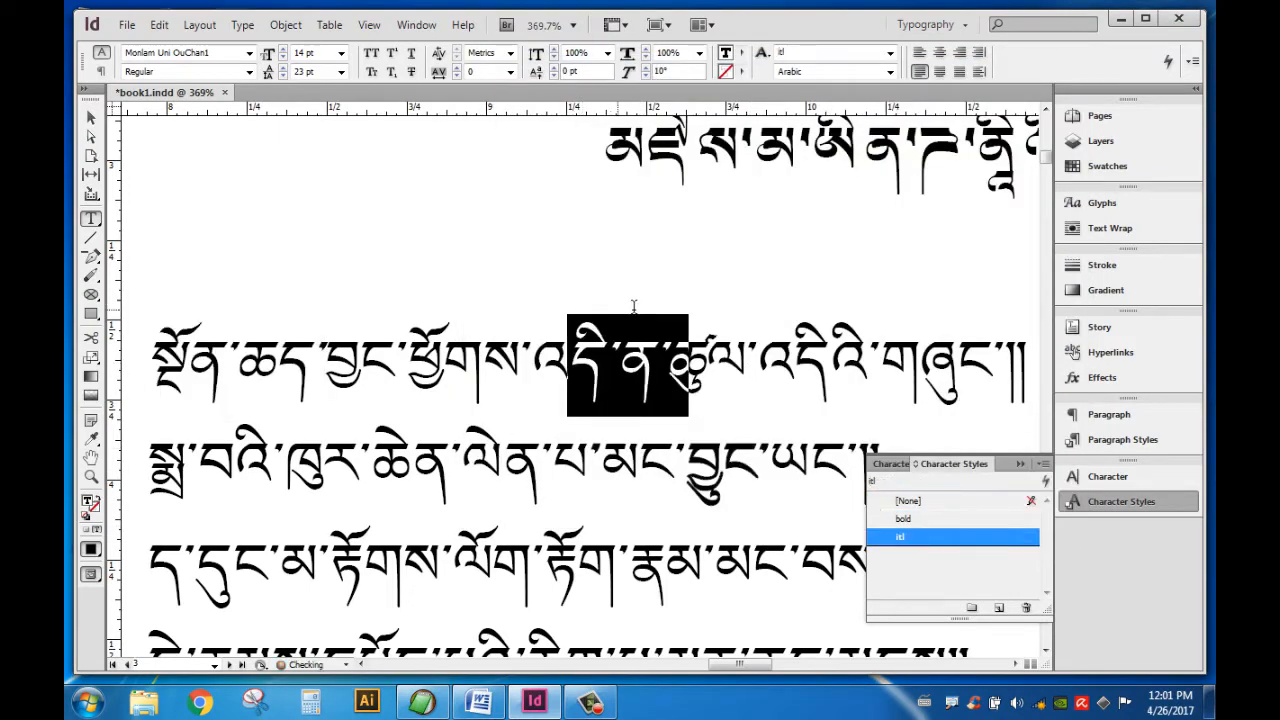
- Try the itl and bold character styles on the first part of the heading, returning it to [None]
{"action": "left_click", "coordinate": [697, 230]}
{"action": "left_click_drag", "start_coordinate": [605, 200], "coordinate": [921, 168]}
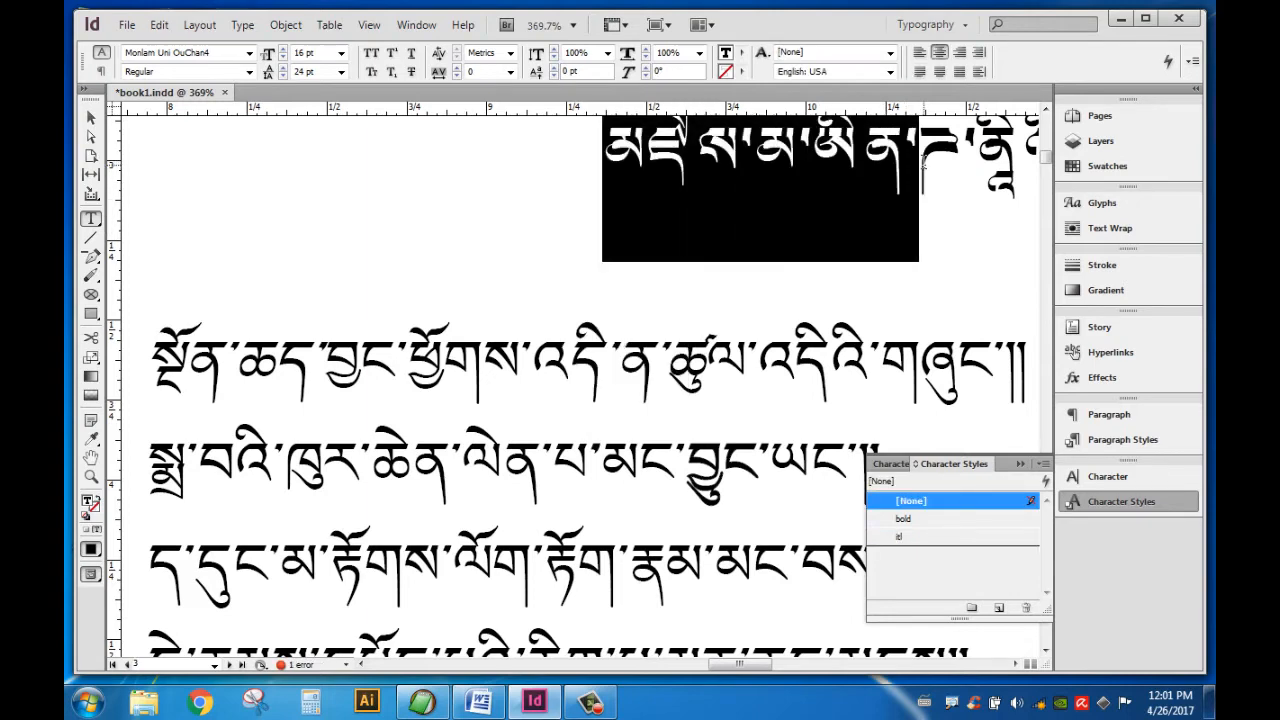
{"action": "left_click", "coordinate": [905, 537]}
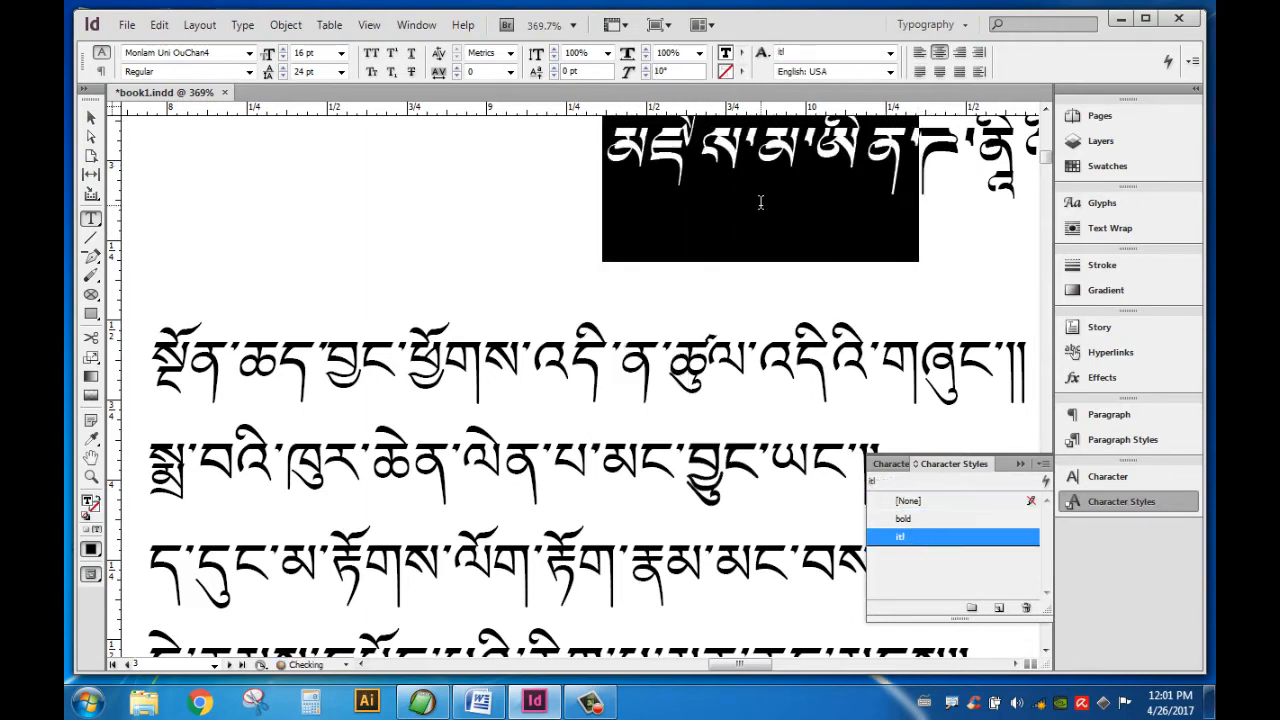
{"action": "left_click", "coordinate": [918, 519]}
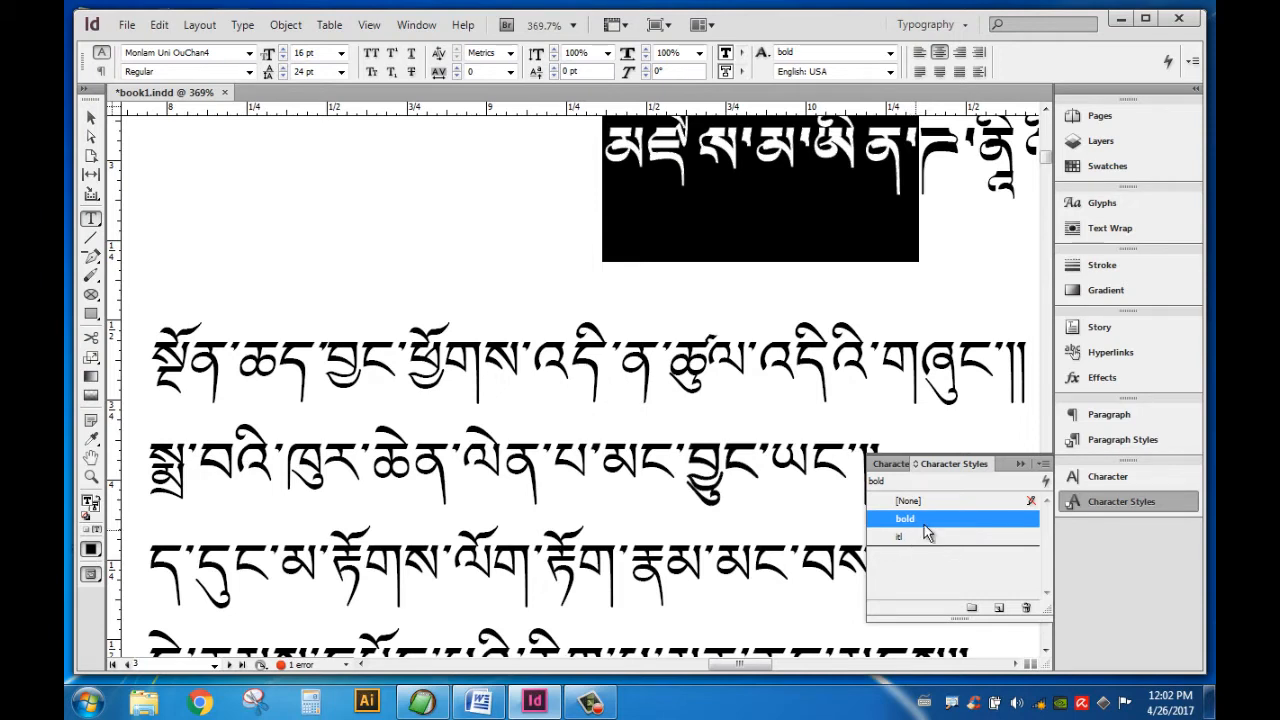
{"action": "left_click", "coordinate": [938, 500]}
{"action": "left_click", "coordinate": [494, 322]}
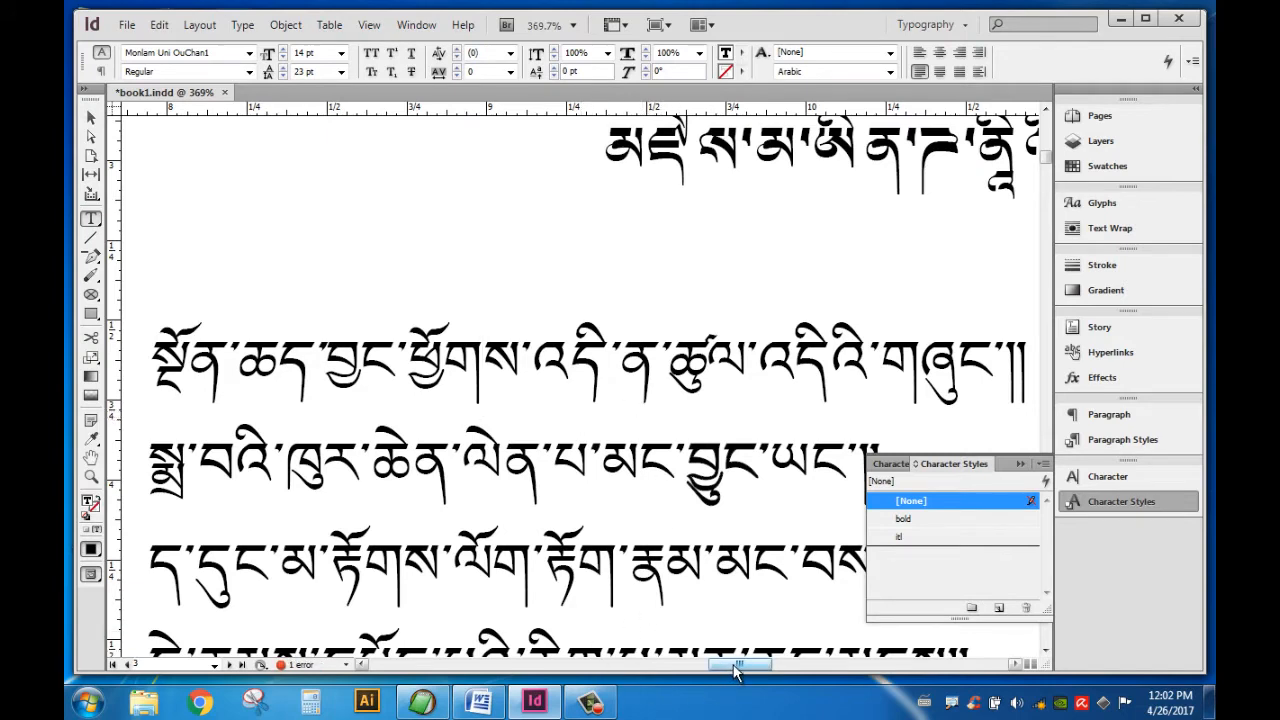
- Separate the first verse line's two closing shad marks with a space and insert a run of filler i characters before གཞུང
{"action": "left_click_drag", "start_coordinate": [735, 670], "coordinate": [768, 664]}
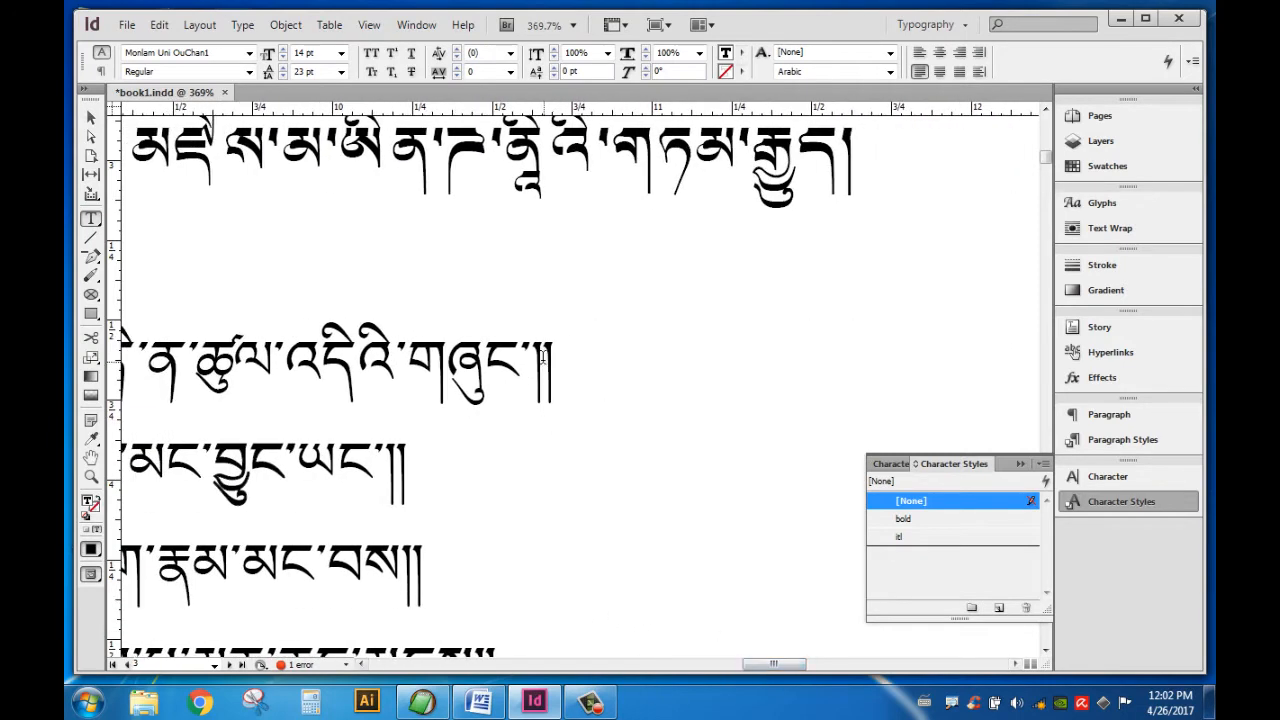
{"action": "left_click", "coordinate": [543, 356]}
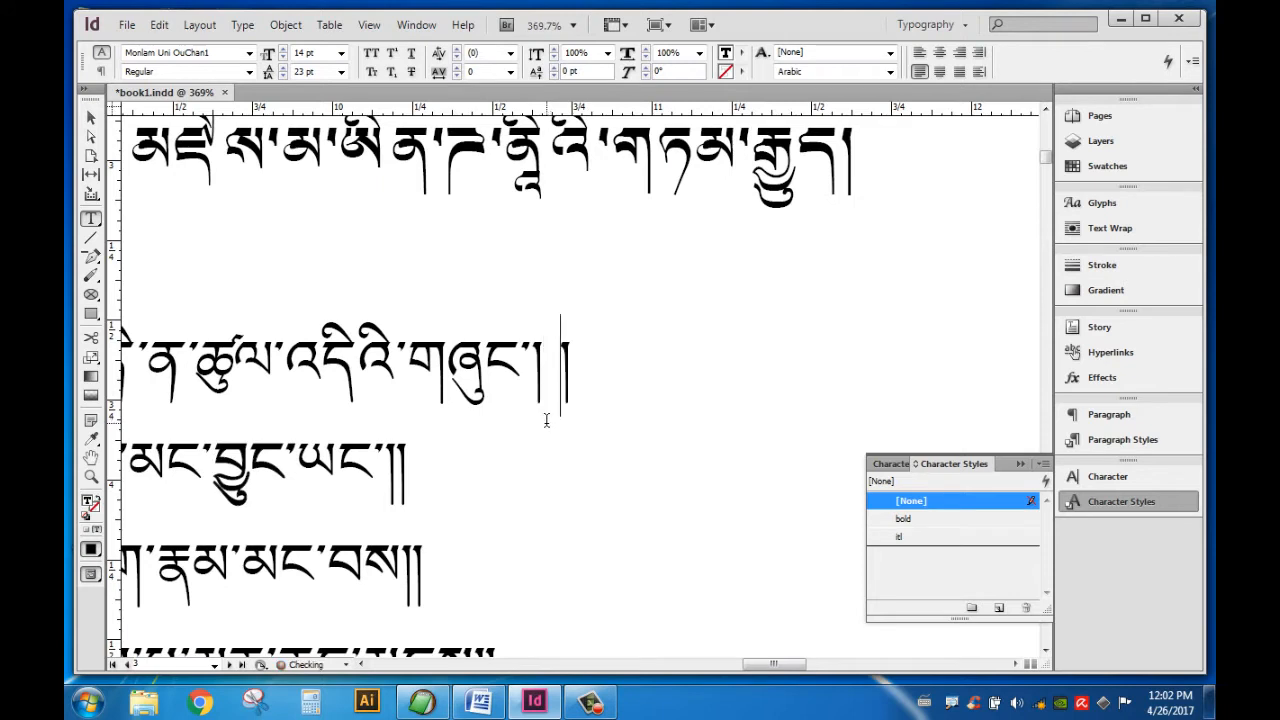
{"action": "left_click", "coordinate": [520, 350]}
{"action": "left_click", "coordinate": [434, 362]}
{"action": "type", "text": "iiiiii"}
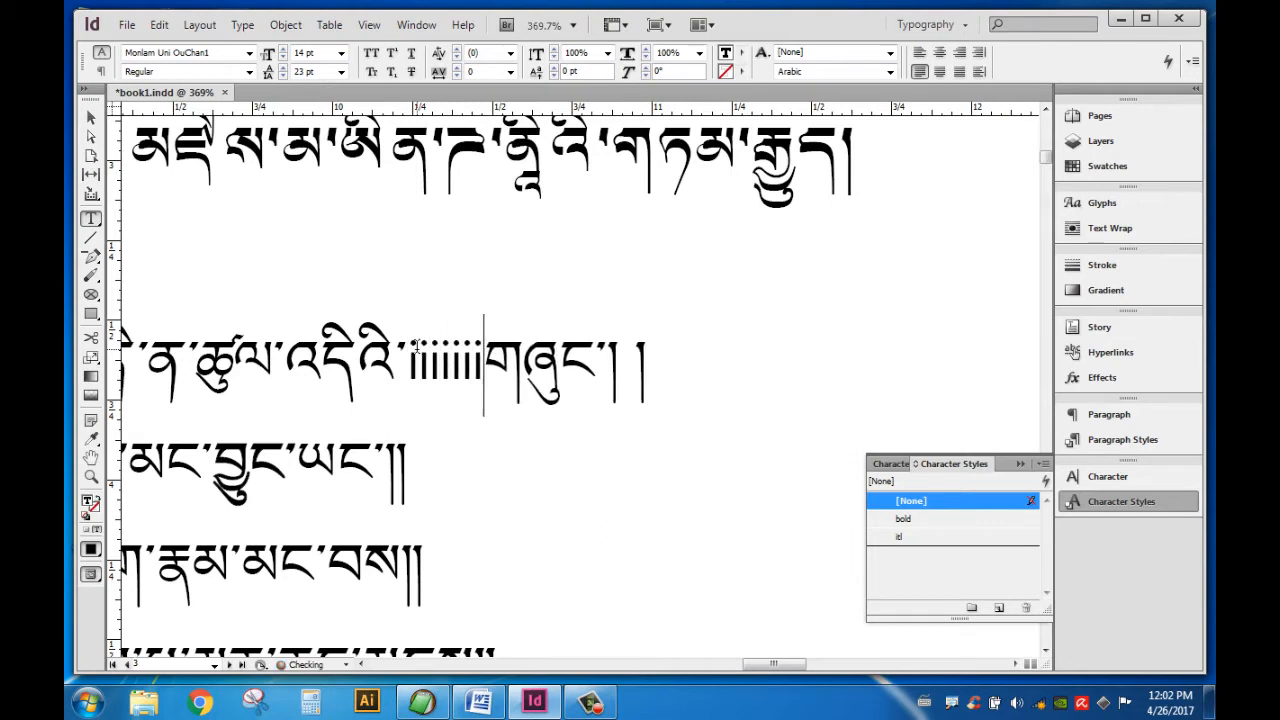
{"action": "type", "text": "iiiiiiii"}
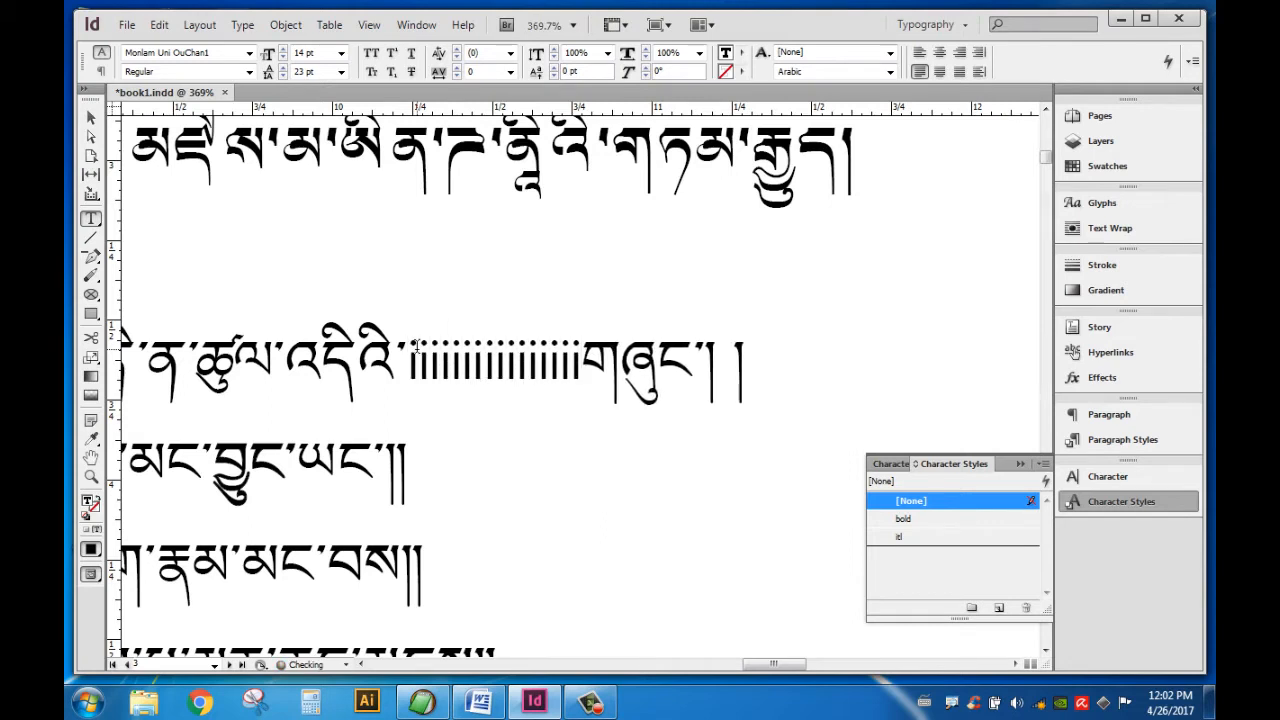
- Add a space and the filler text iiii after the second verse line's closing marks
{"action": "left_click", "coordinate": [90, 477]}
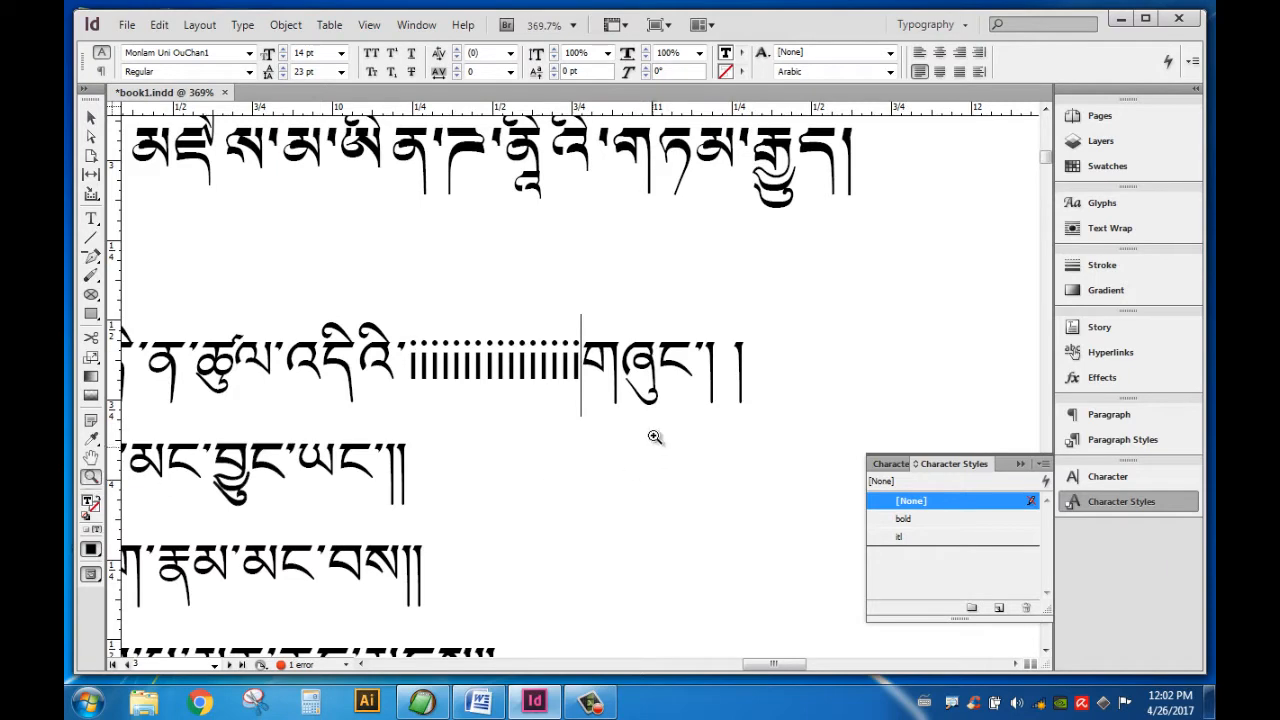
{"action": "left_click", "coordinate": [635, 429], "text": "alt"}
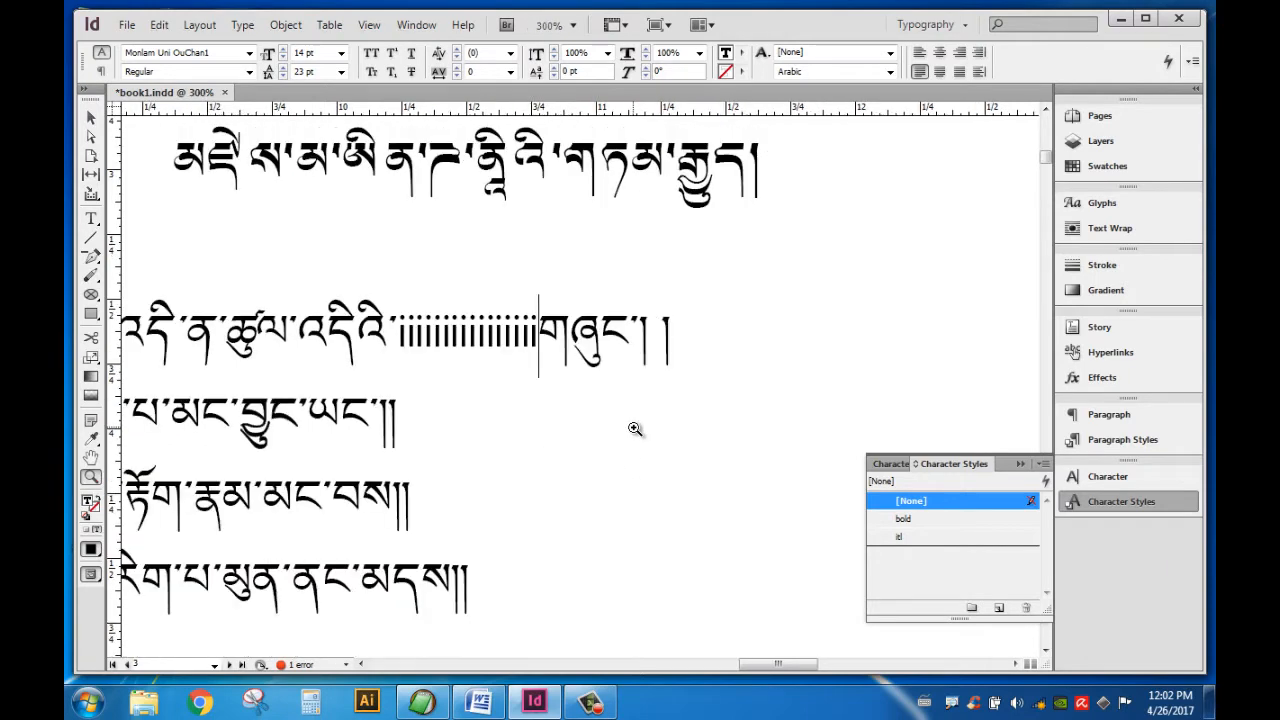
{"action": "left_click", "coordinate": [635, 429], "text": "alt"}
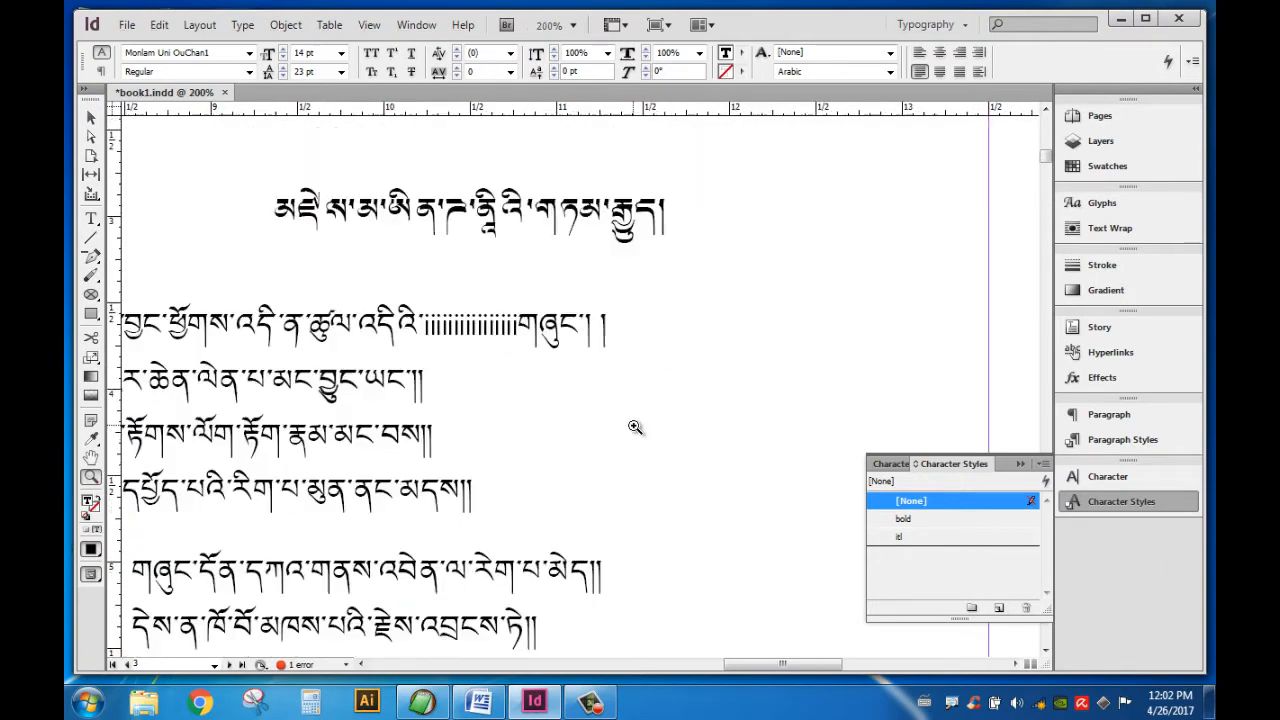
{"action": "left_click", "coordinate": [91, 219]}
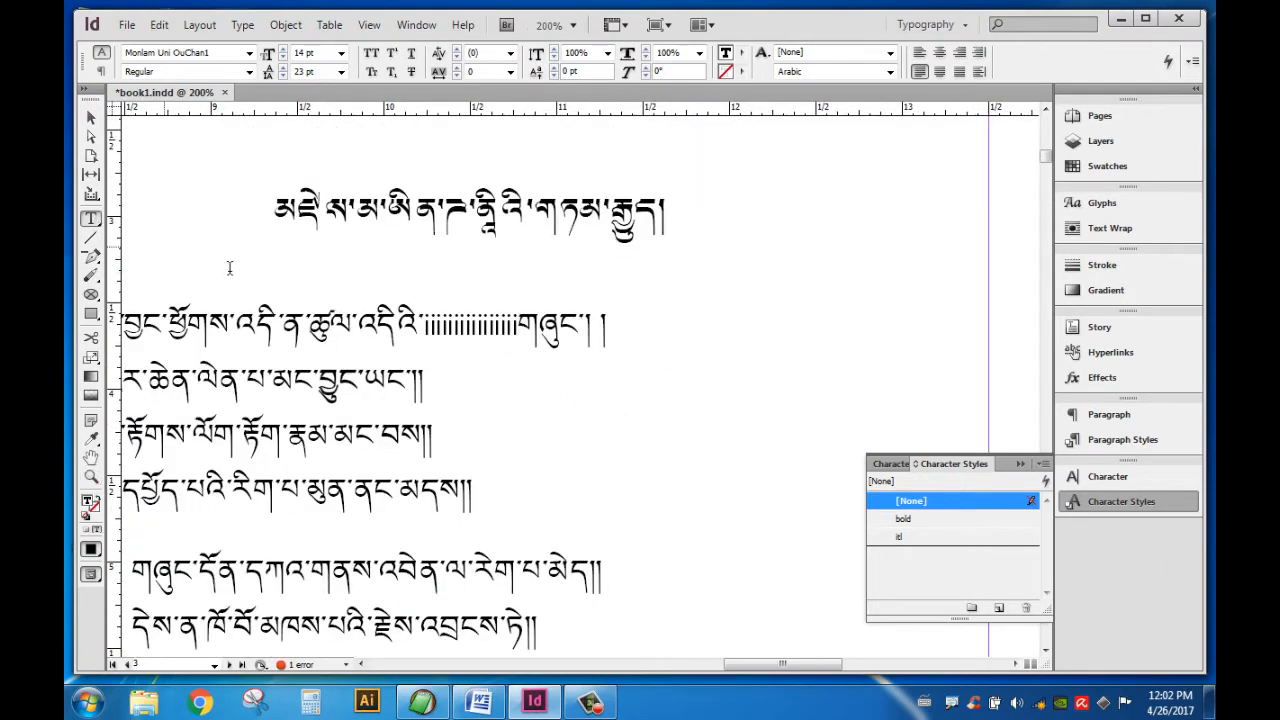
{"action": "left_click", "coordinate": [486, 352]}
{"action": "type", "text": "iiii"}
- Lengthen the first verse line's filler with more i characters until both closing shad marks wrap past the margin
{"action": "key", "text": "Up"}
{"action": "type", "text": "iiiiiiiiiiiiiiiiiiiiiiiiiiiiiiiiiiiiiiiiiiiiiiiiiiiiiii"}
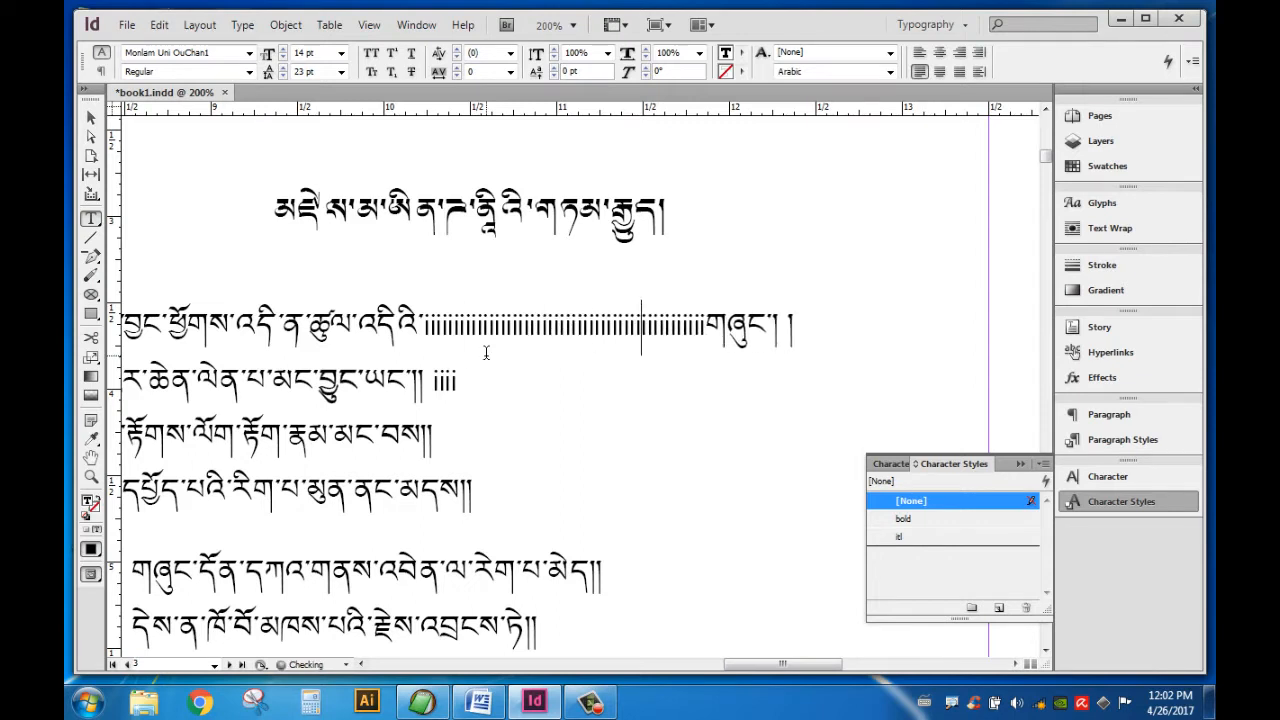
{"action": "type", "text": "iiiiiiiiiiiiiiiiiiiiiiii"}
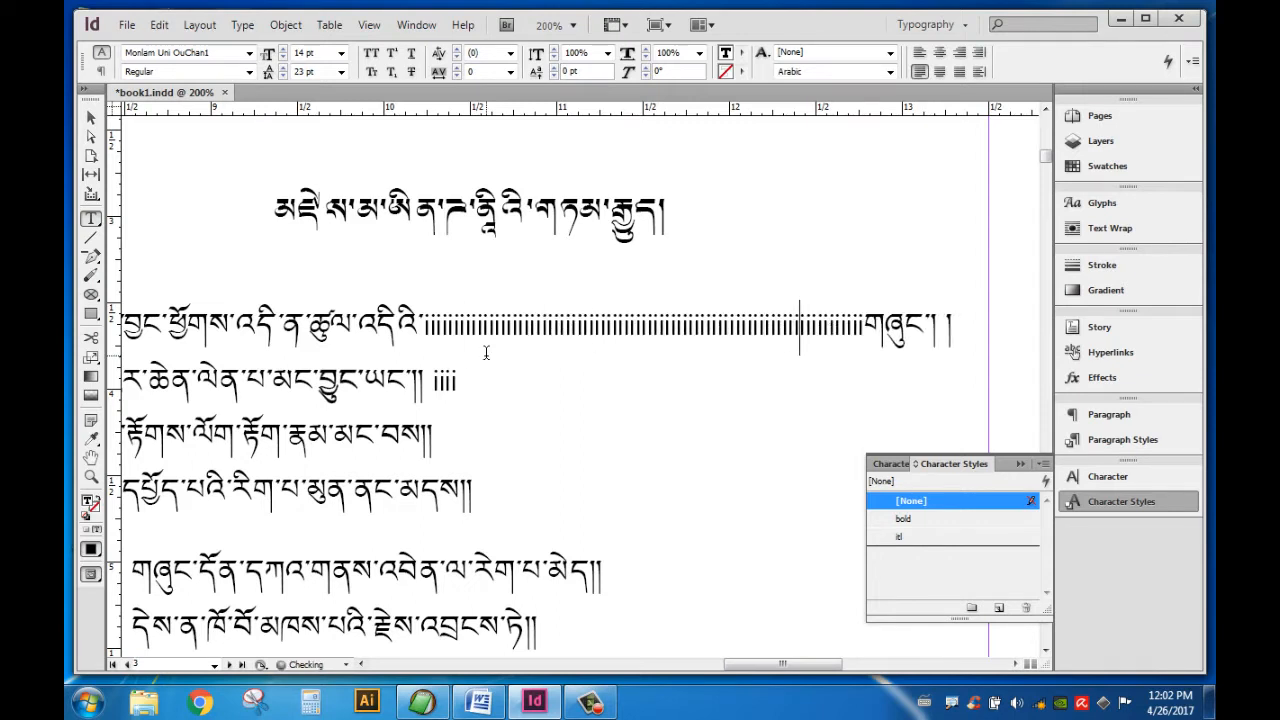
{"action": "type", "text": "iiiiiiiii"}
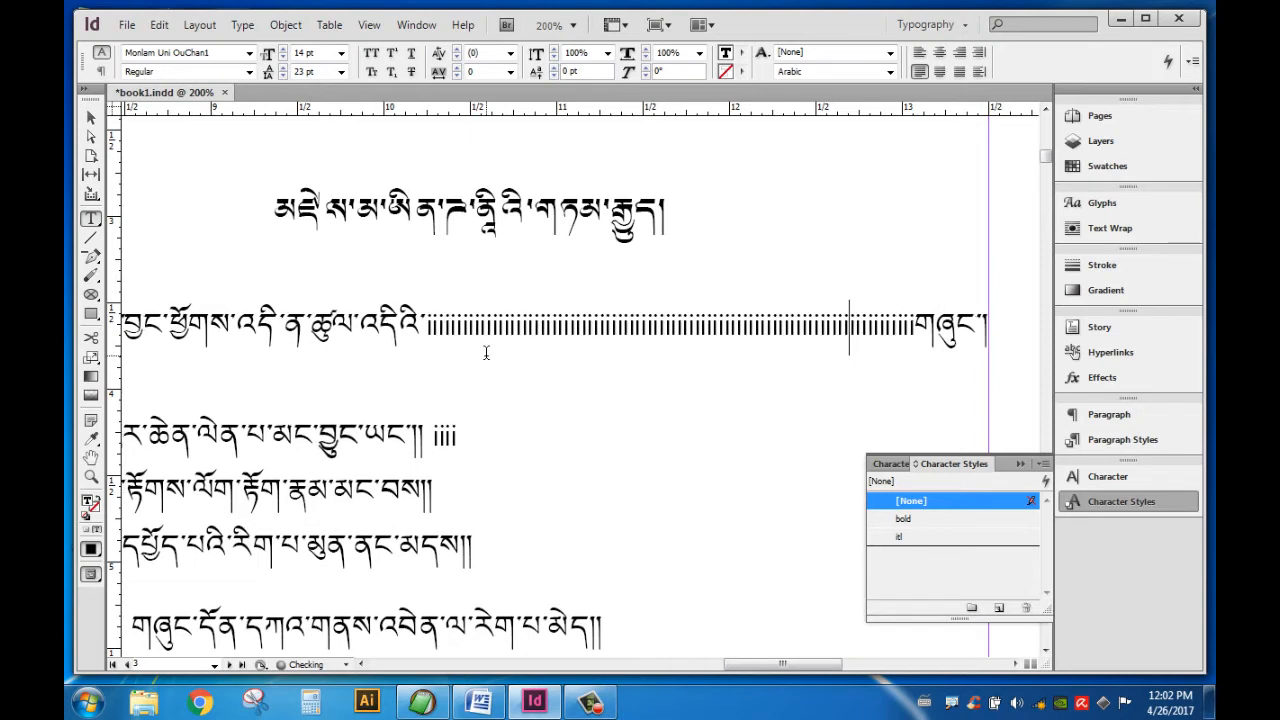
{"action": "type", "text": "ii"}
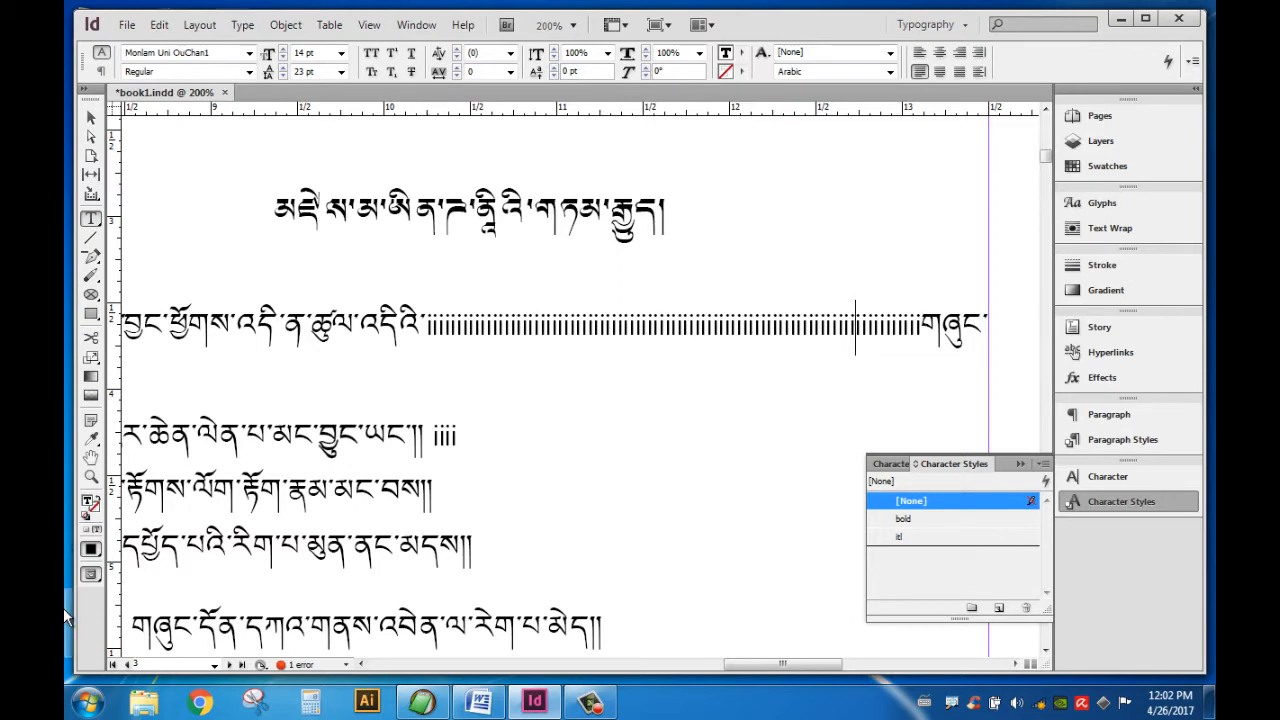
- Delete one filler i from the first verse line so that only its final shad mark wraps
{"action": "left_click", "coordinate": [91, 476]}
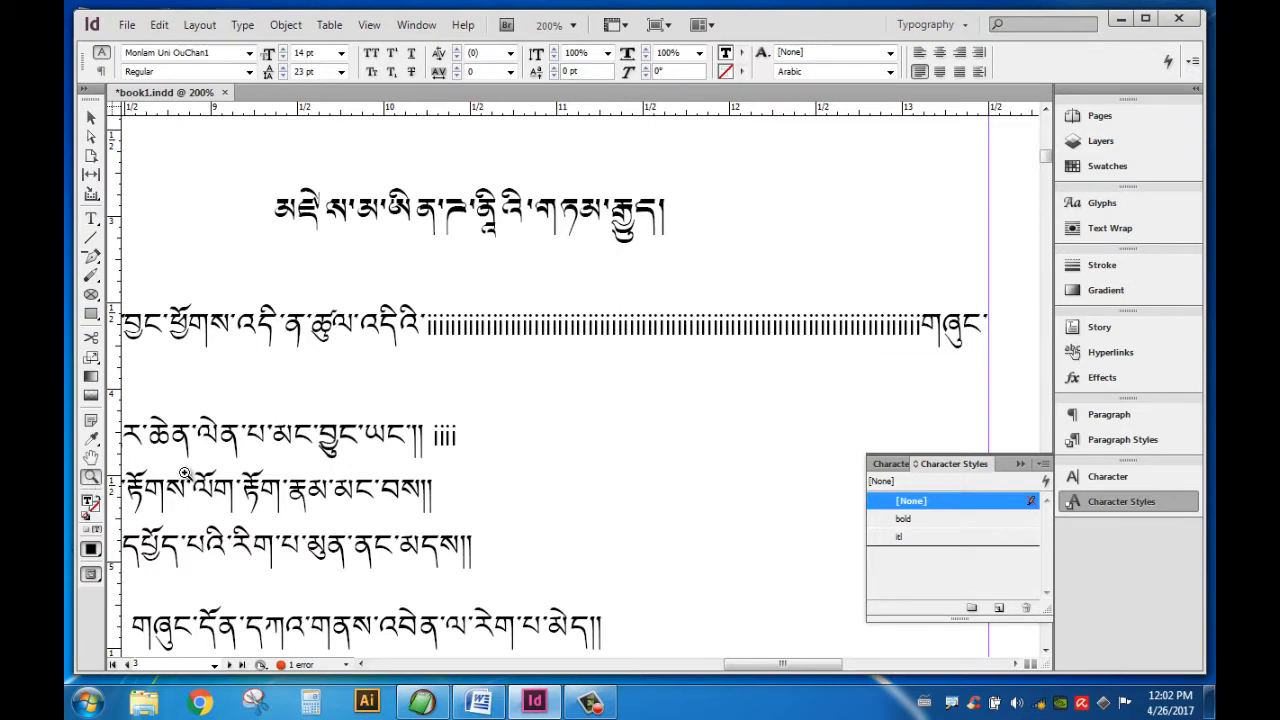
{"action": "left_click", "coordinate": [272, 466], "text": "alt"}
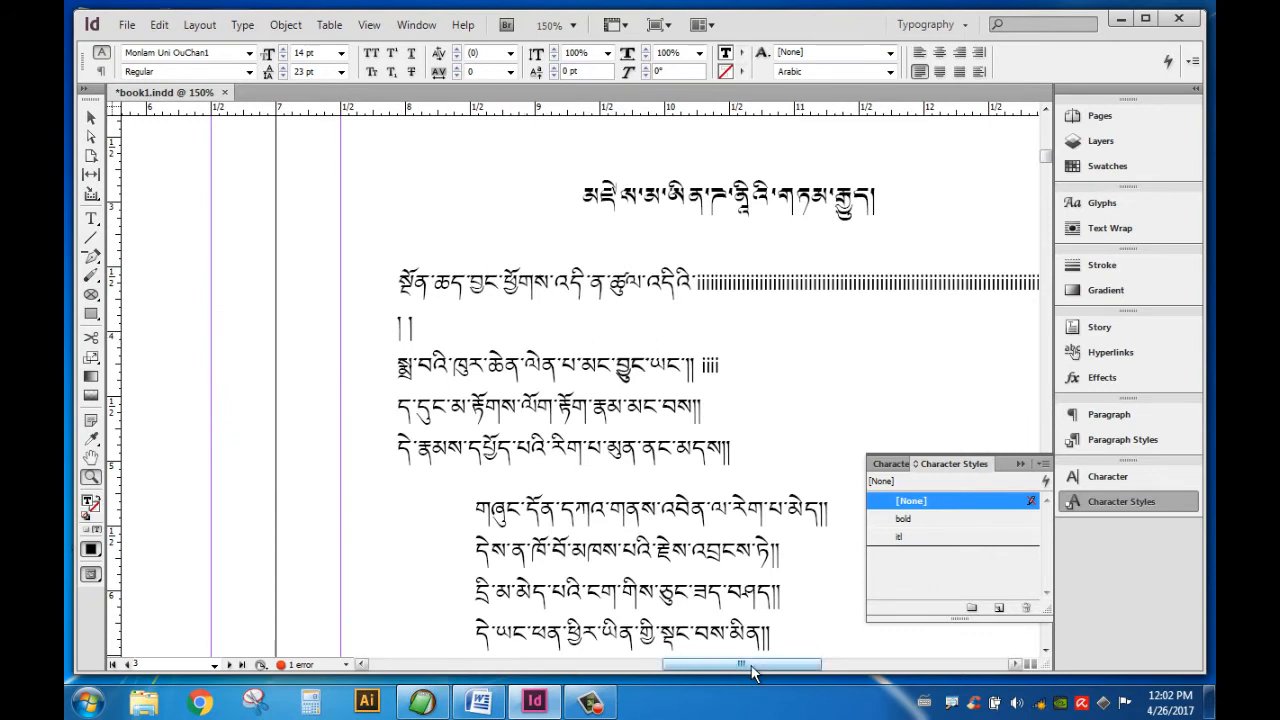
{"action": "left_click_drag", "start_coordinate": [753, 666], "coordinate": [793, 670]}
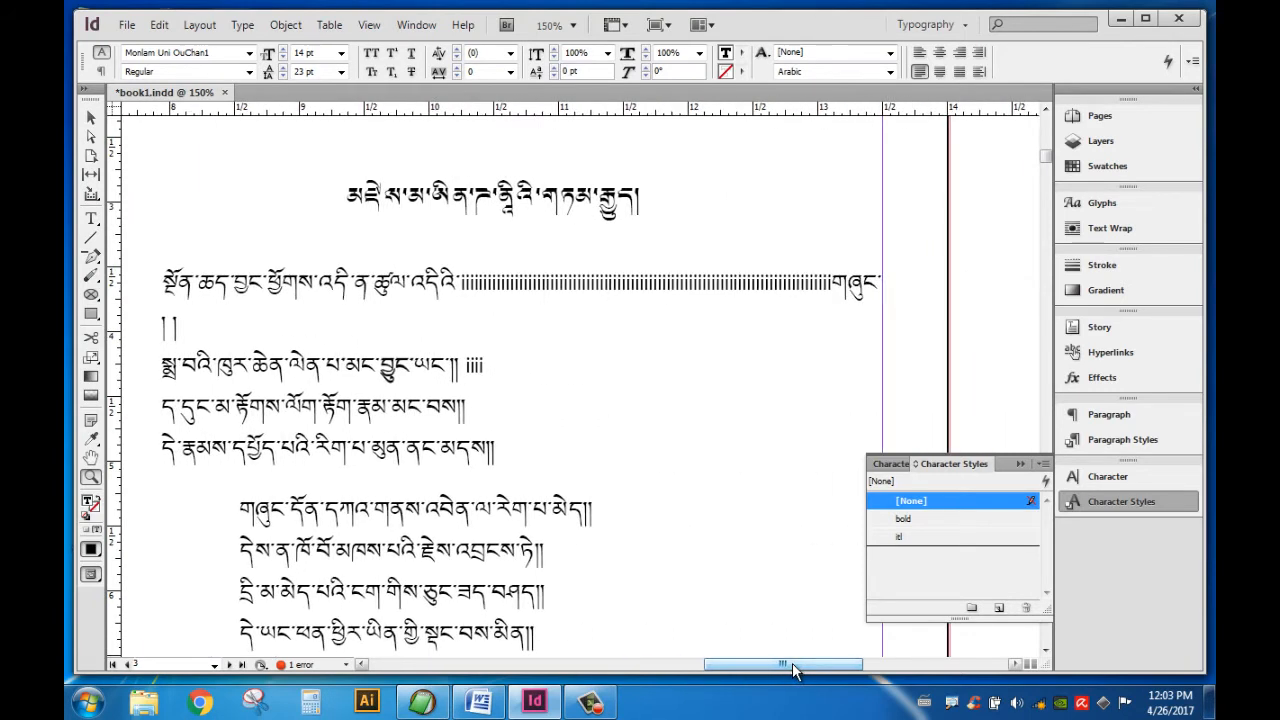
{"action": "key", "text": "BackSpace"}
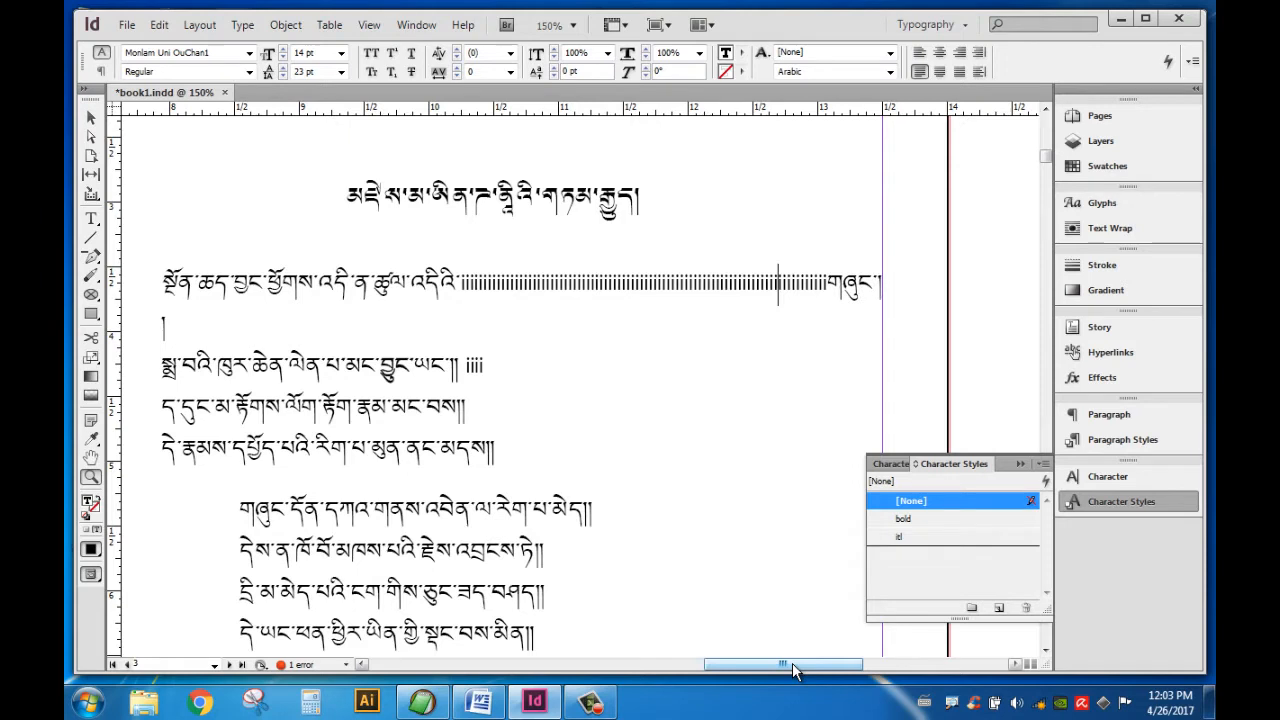
{"action": "left_click_drag", "start_coordinate": [793, 670], "coordinate": [768, 678]}
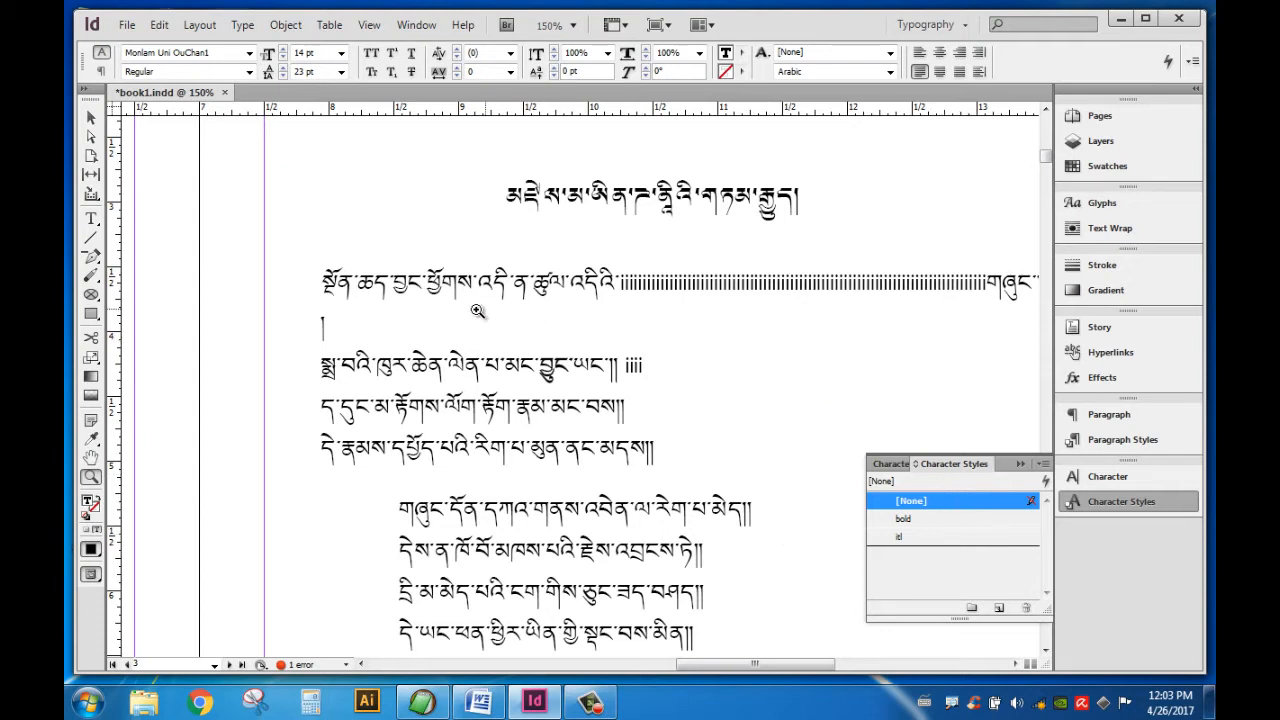
- Create a character style named No brk with No Break enabled and apply it to ཆེན་ལེན in the second verse line
{"action": "left_click", "coordinate": [91, 219]}
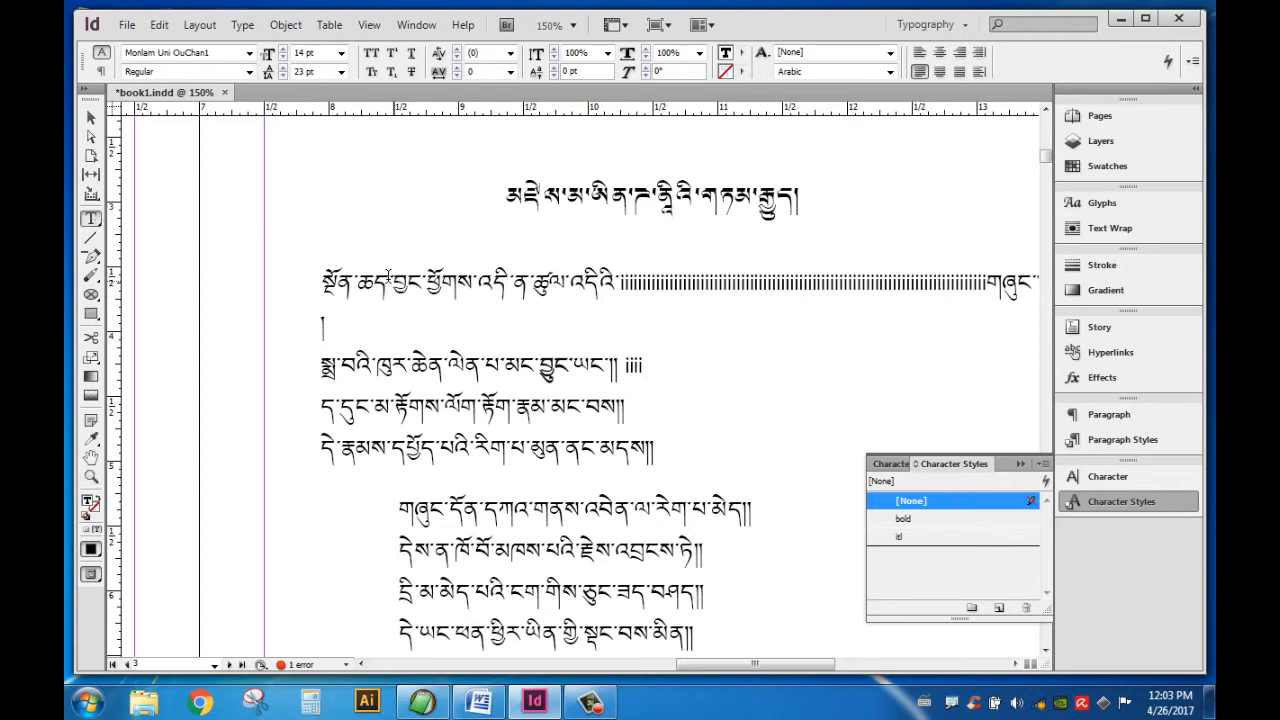
{"action": "left_click_drag", "start_coordinate": [366, 280], "coordinate": [402, 282]}
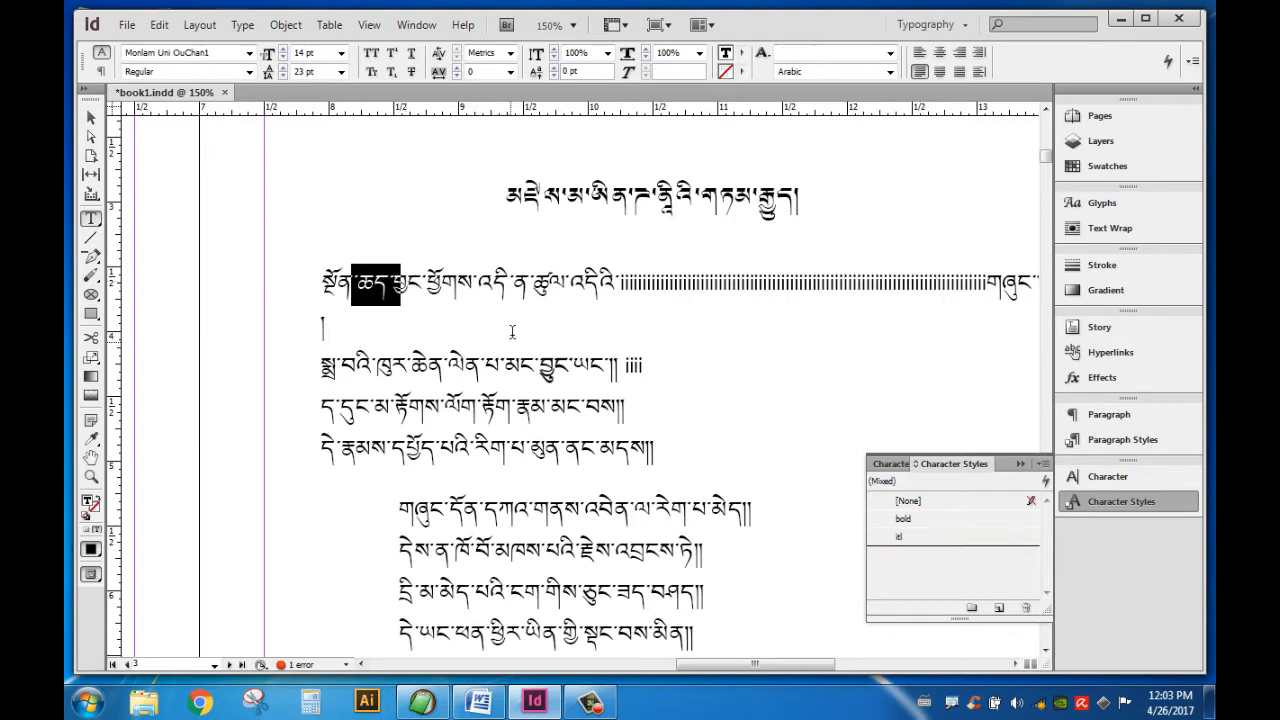
{"action": "left_click_drag", "start_coordinate": [412, 366], "coordinate": [486, 366]}
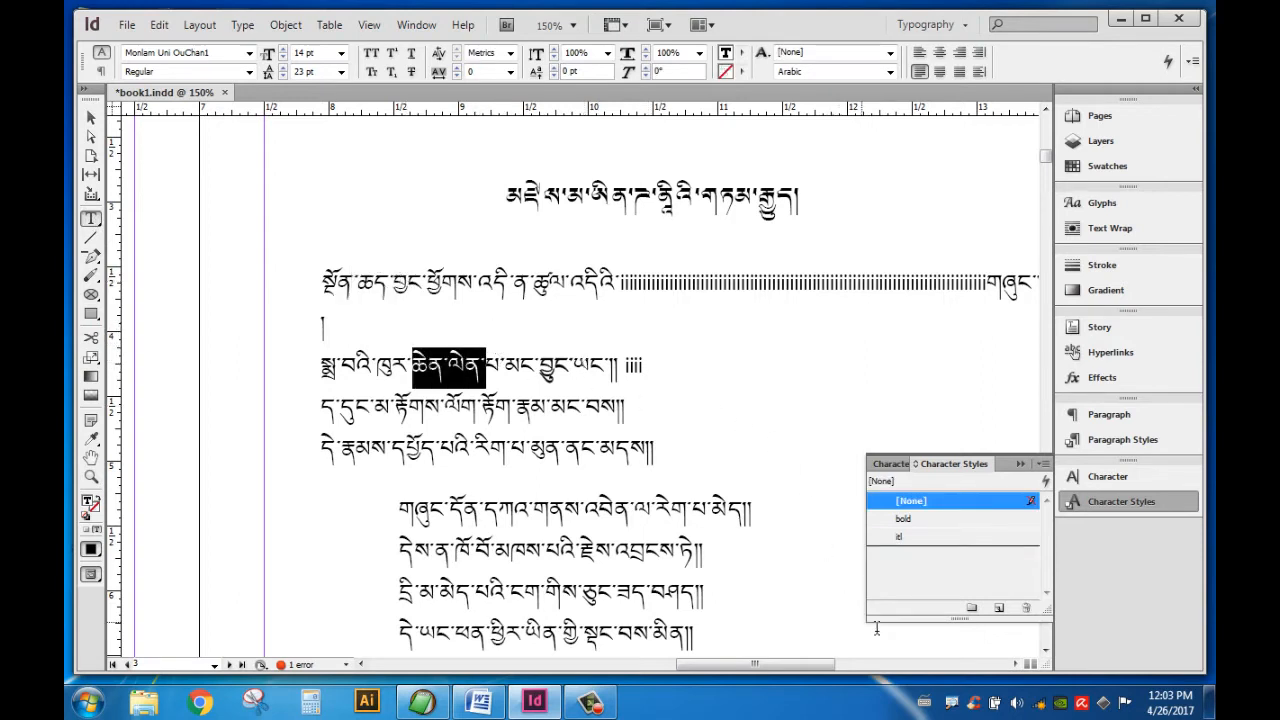
{"action": "left_click", "coordinate": [999, 608]}
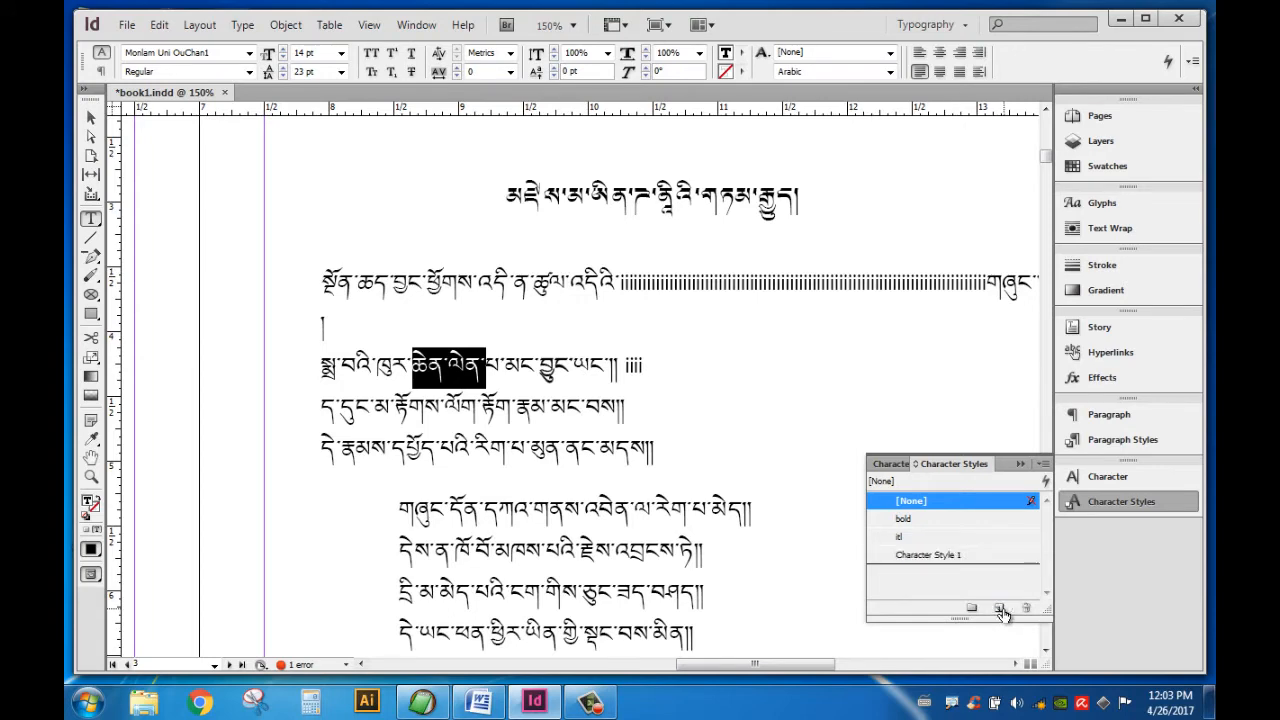
{"action": "left_click", "coordinate": [987, 553]}
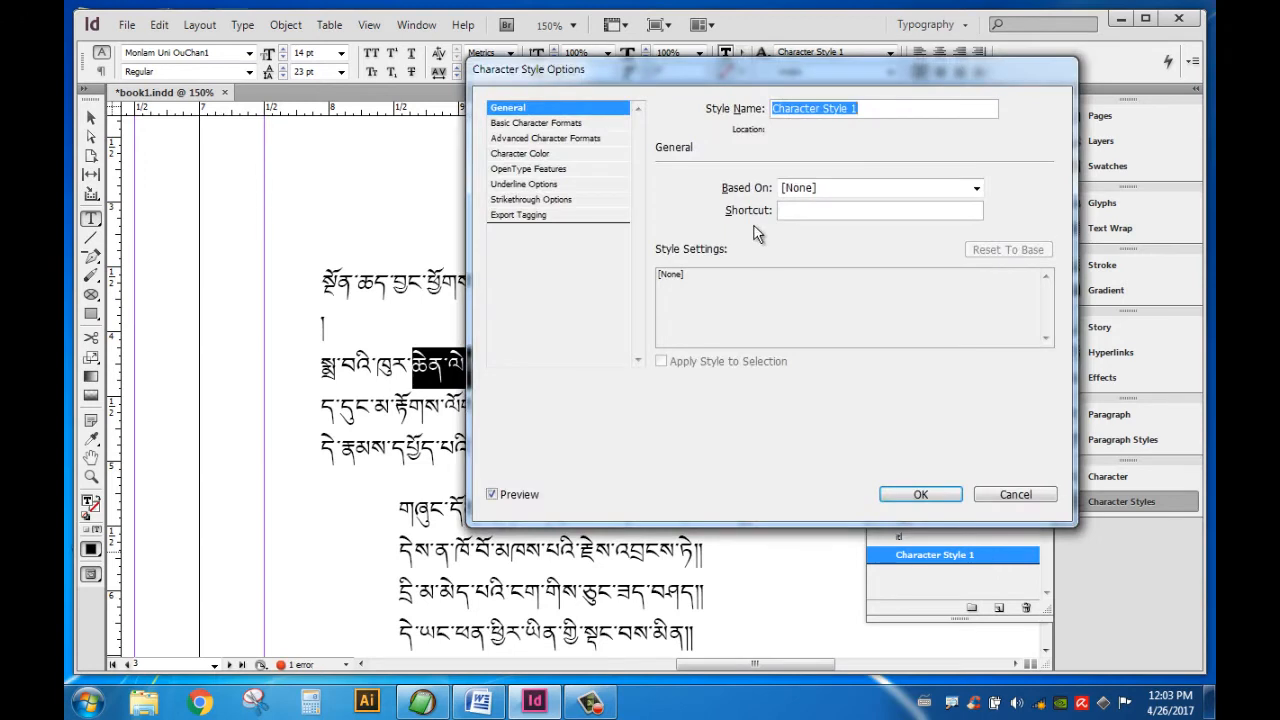
{"action": "type", "text": "No brk"}
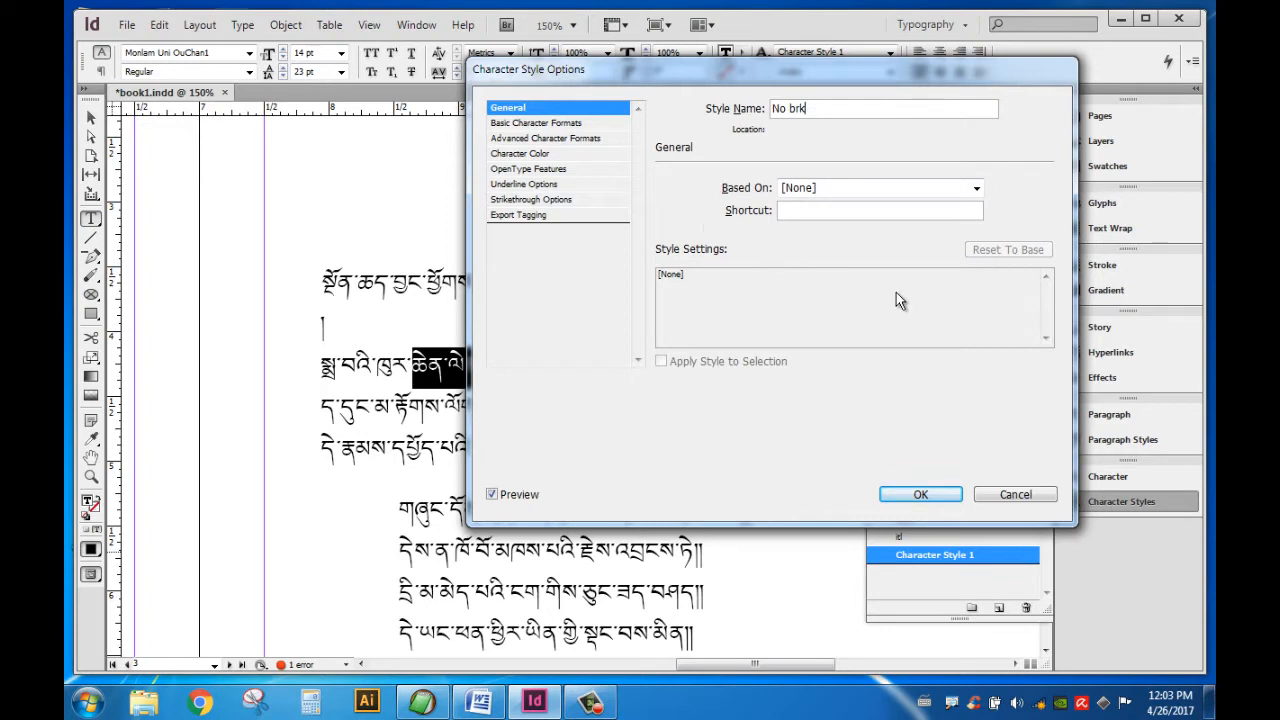
{"action": "left_click", "coordinate": [545, 125]}
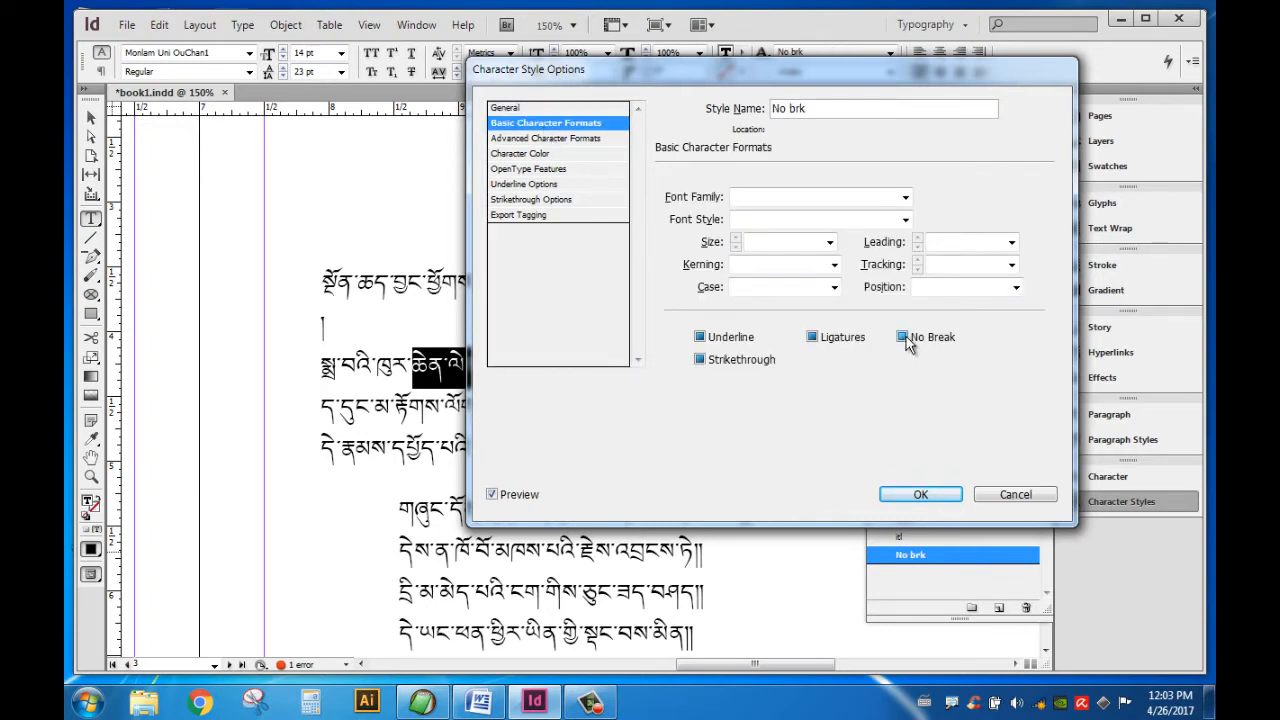
{"action": "left_click", "coordinate": [903, 338]}
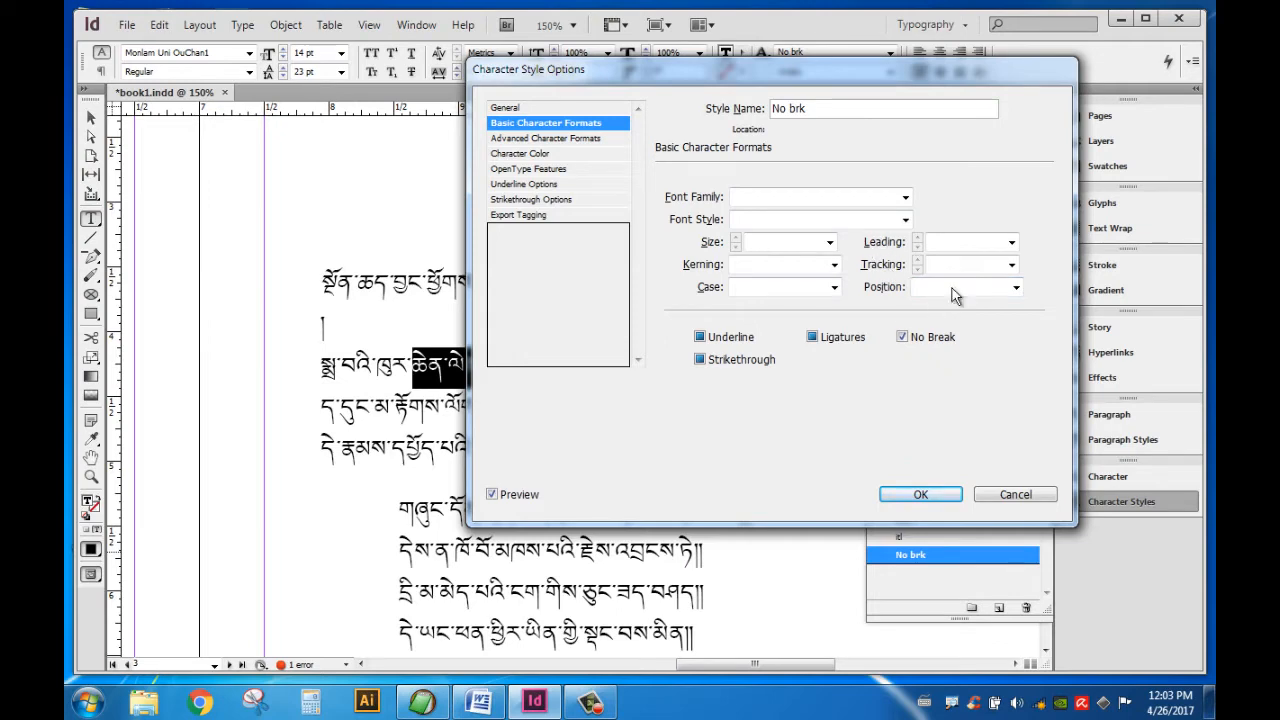
{"action": "left_click", "coordinate": [921, 494]}
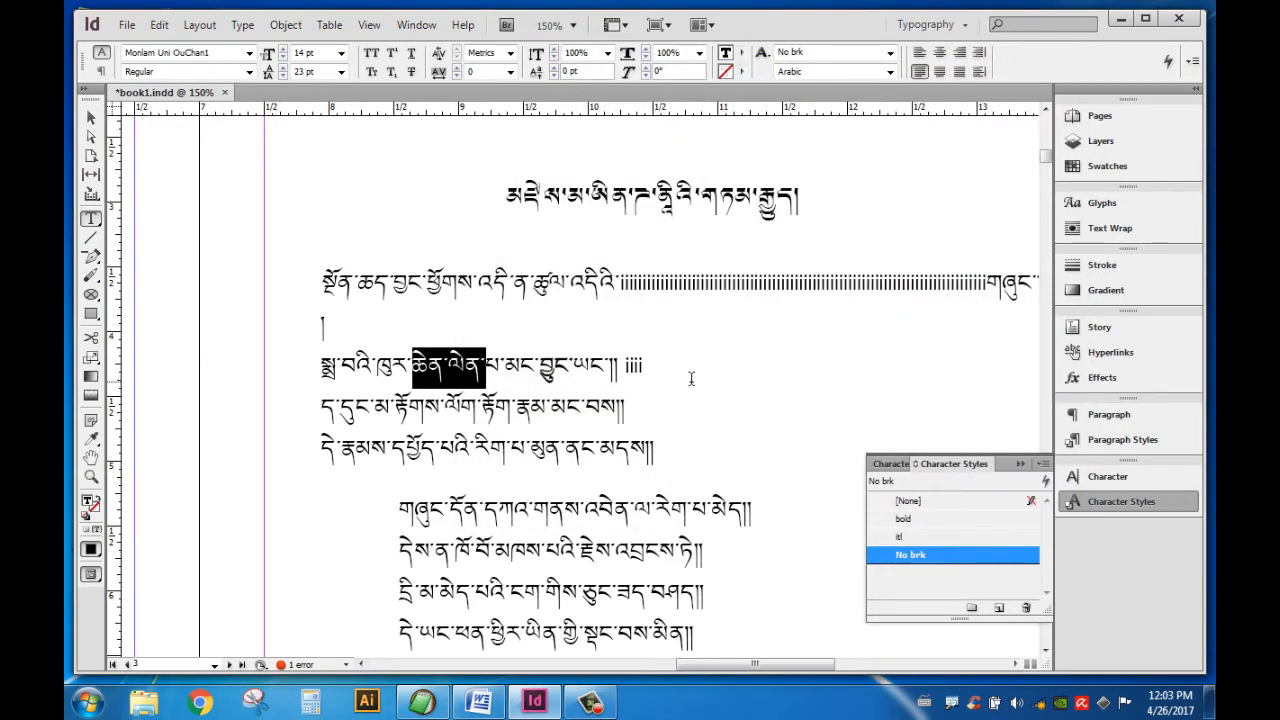
- Open Find/Change in GREP mode with the search scope on the story, keeping the verse text in view
{"action": "left_click", "coordinate": [715, 378]}
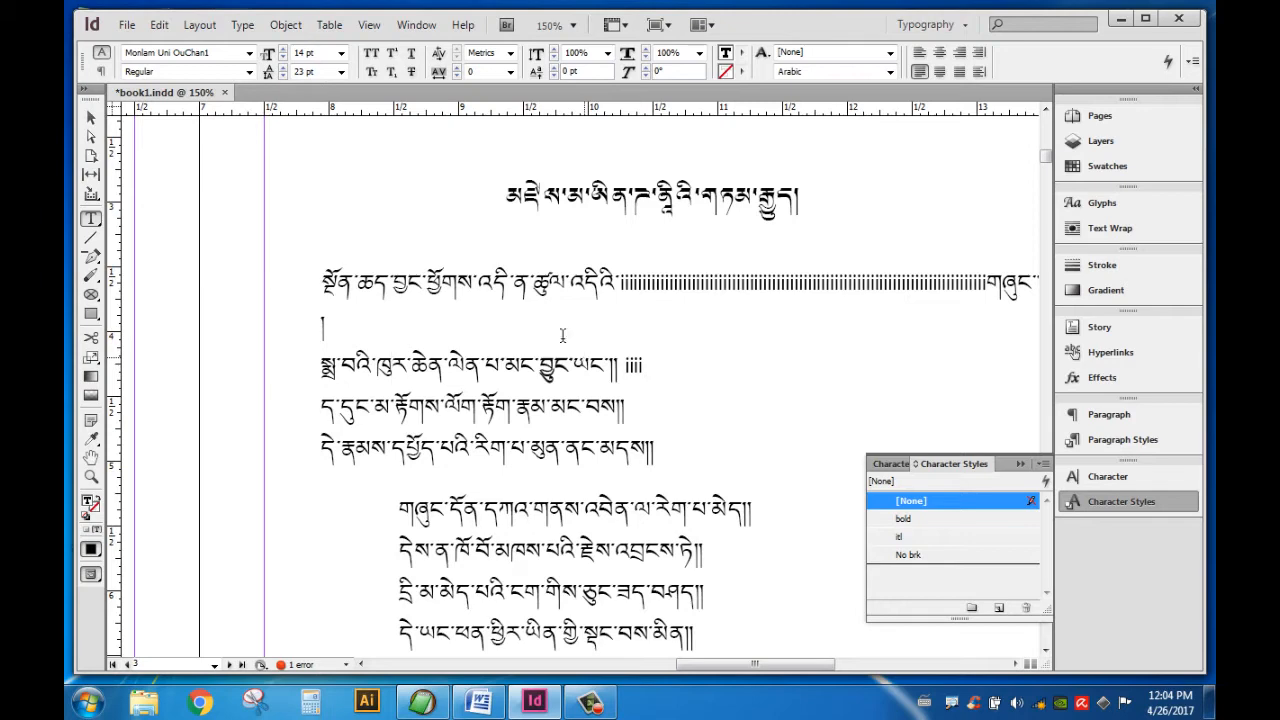
{"action": "left_click", "coordinate": [158, 26]}
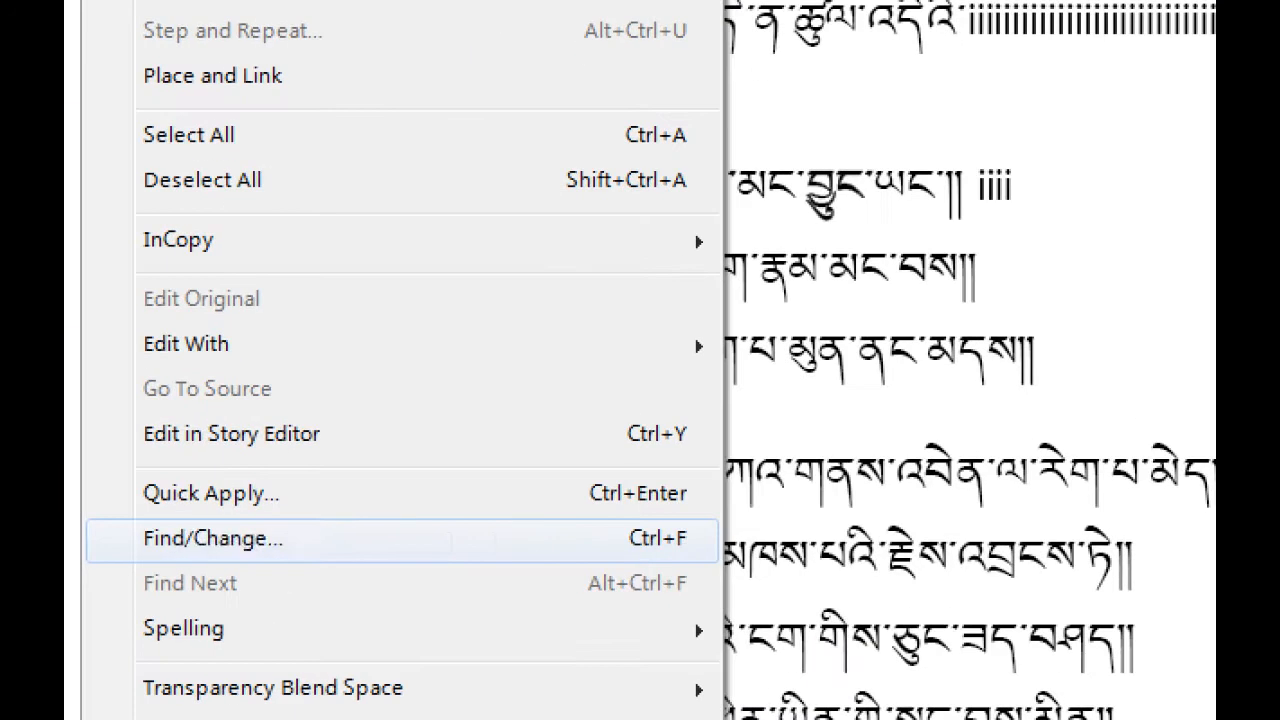
{"action": "mouse_move", "coordinate": [202, 522]}
{"action": "left_mouse_down"}
{"action": "mouse_move", "coordinate": [237, 555]}
{"action": "mouse_move", "coordinate": [140, 502]}
{"action": "left_mouse_up"}
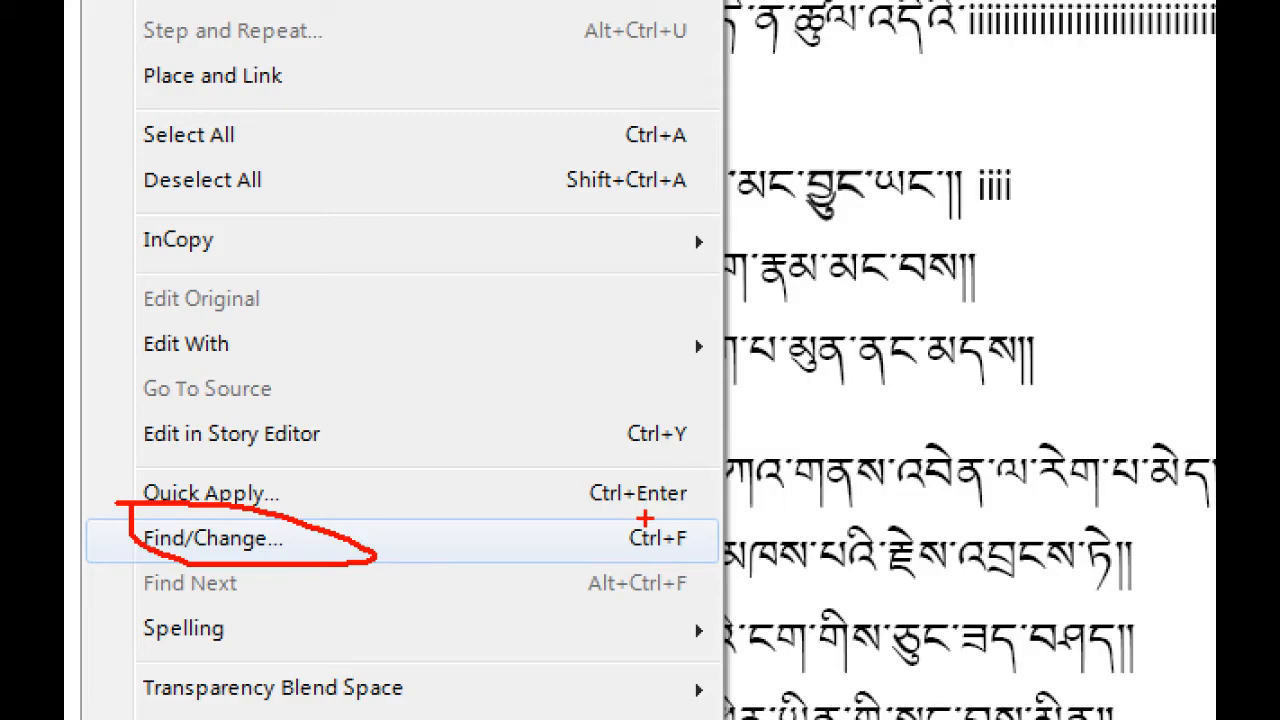
{"action": "key", "text": "Escape"}
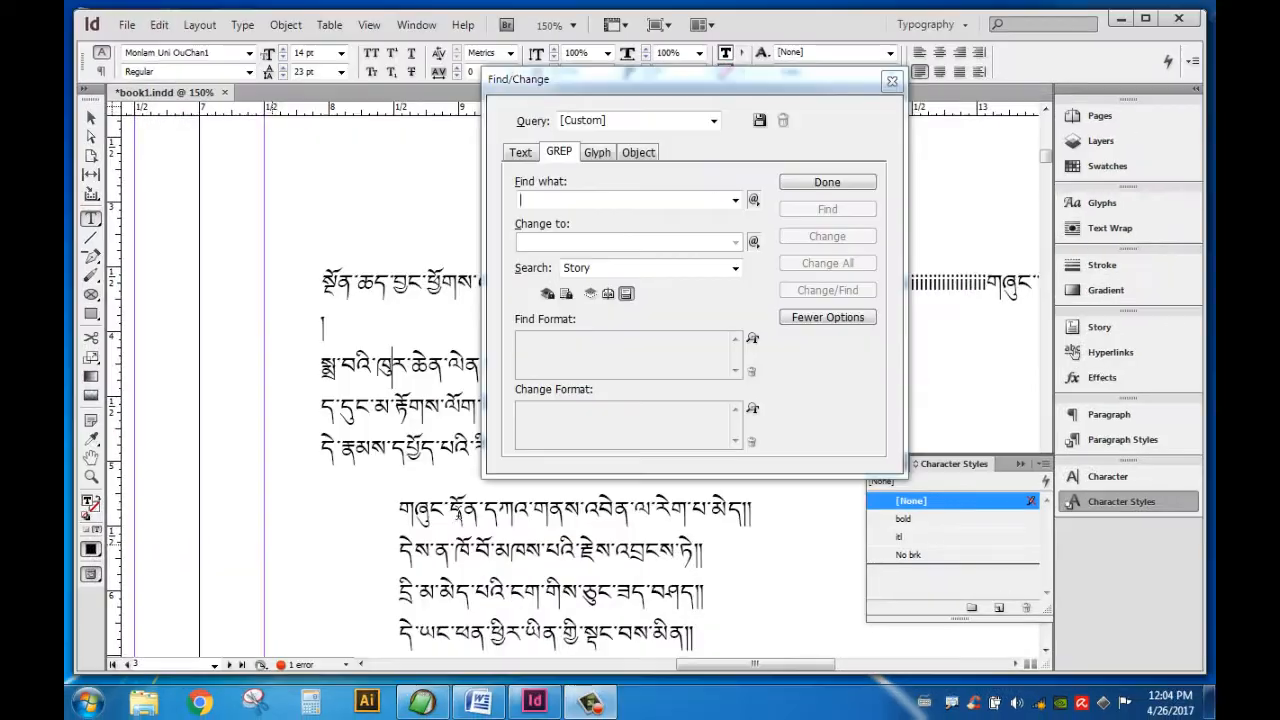
{"action": "left_click", "coordinate": [160, 25]}
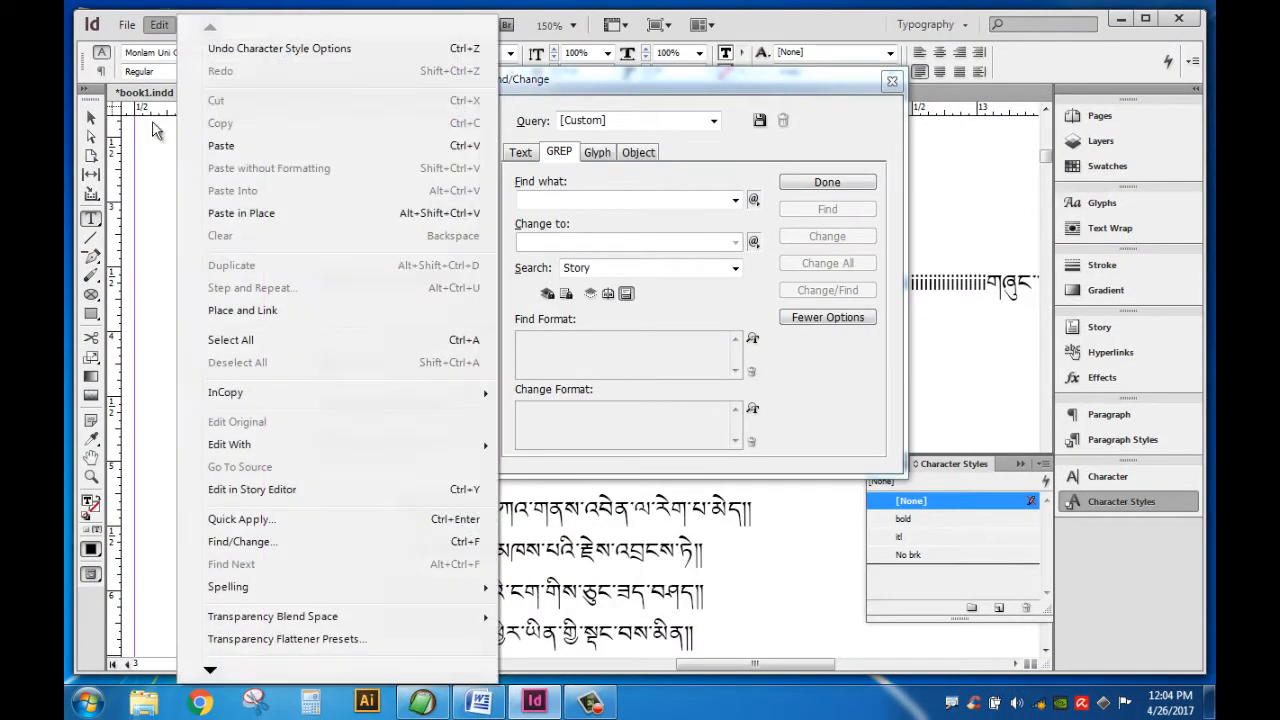
{"action": "left_click", "coordinate": [240, 543]}
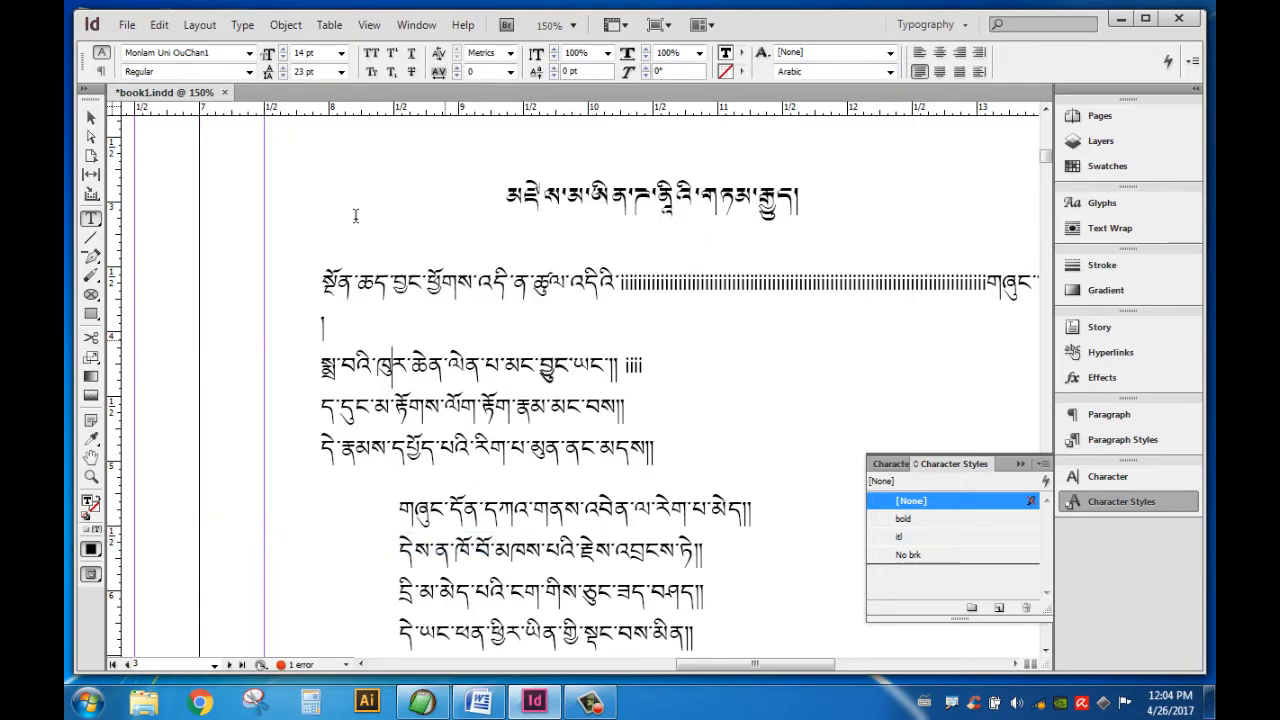
{"action": "left_click", "coordinate": [160, 25]}
{"action": "left_click", "coordinate": [265, 545]}
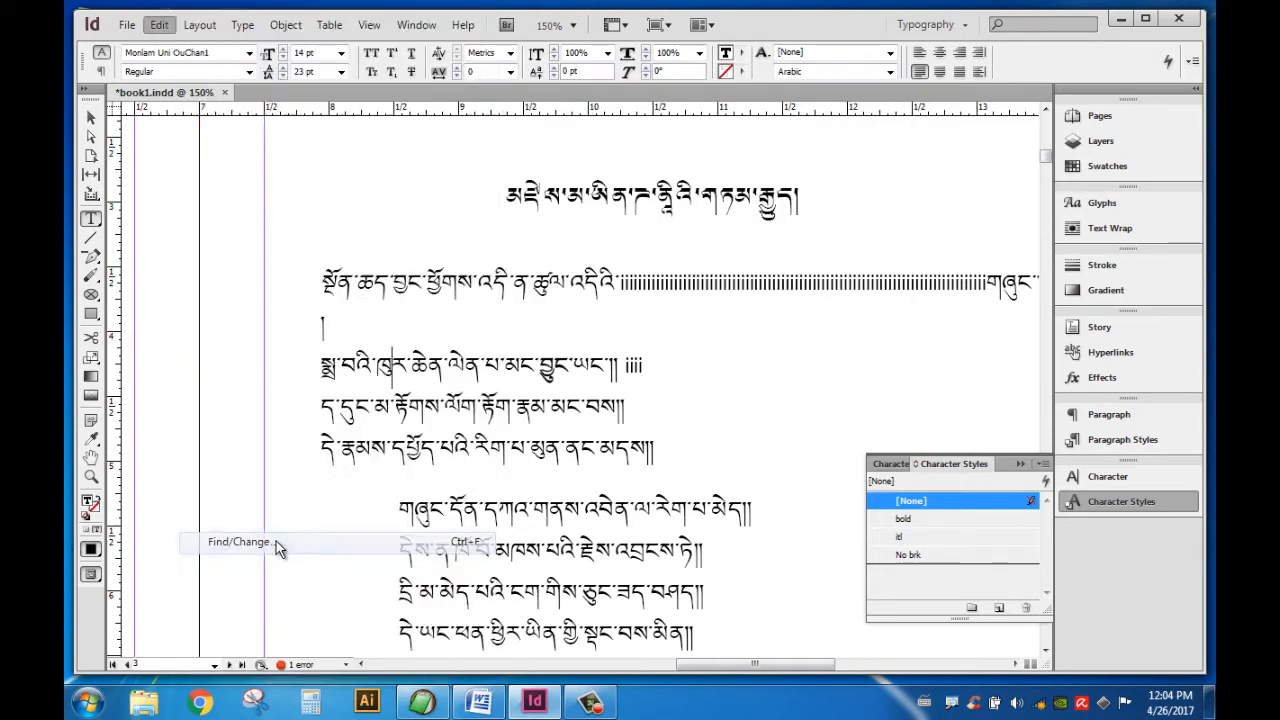
{"action": "left_click_drag", "start_coordinate": [675, 85], "coordinate": [876, 90]}
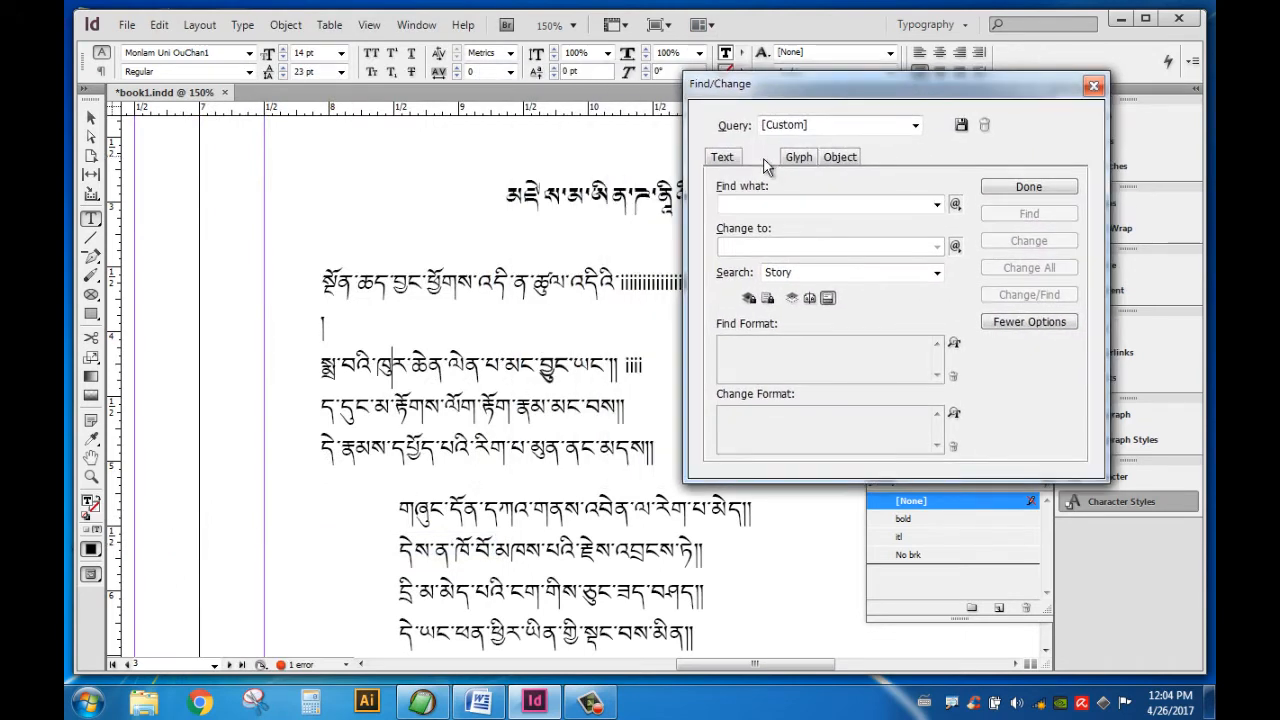
{"action": "left_click", "coordinate": [724, 158]}
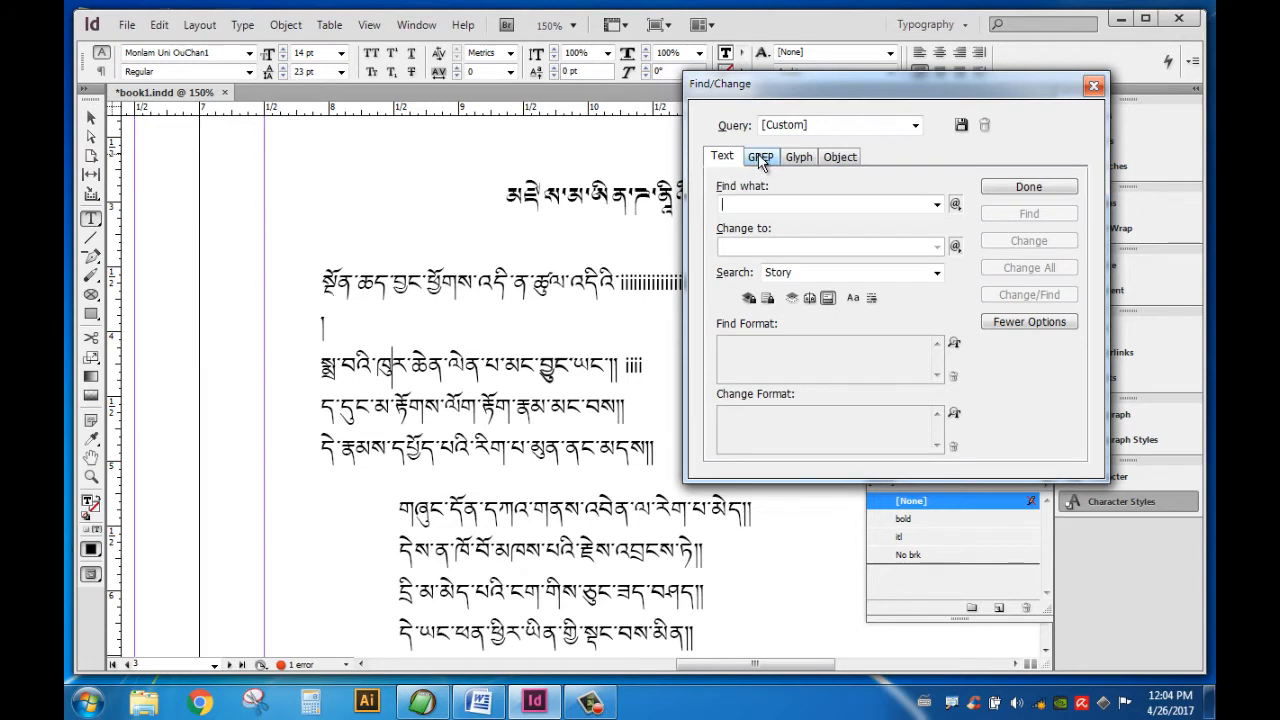
{"action": "left_click", "coordinate": [760, 160]}
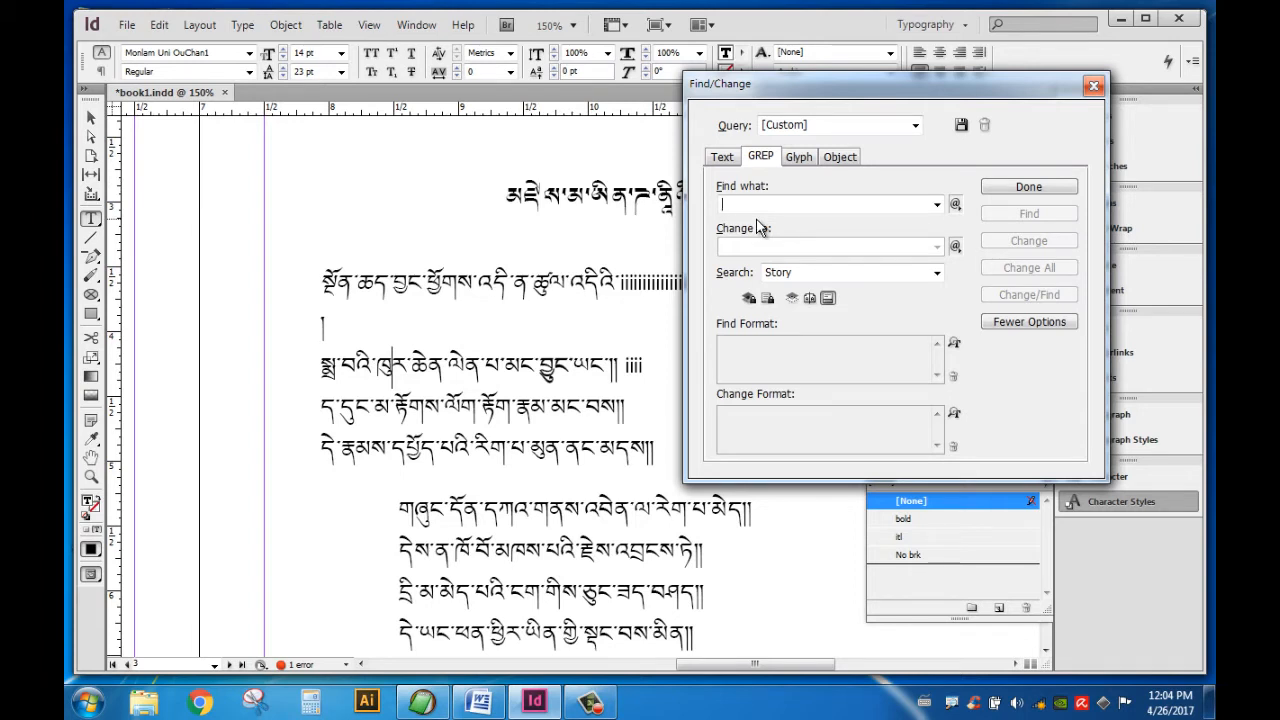
- Enter the tsheg-shad mark sequence as the GREP search pattern
{"action": "type", "text": "?"}
{"action": "key", "text": "BackSpace"}
{"action": "type", "text": "-"}
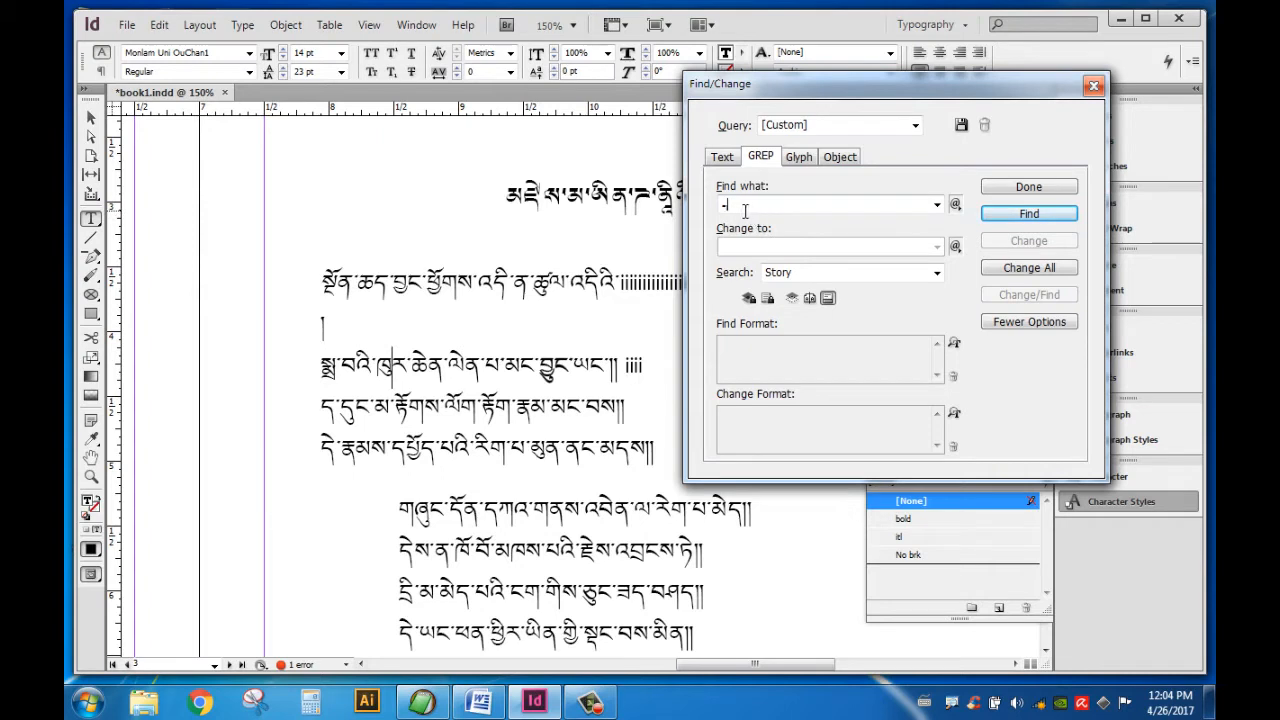
{"action": "left_click_drag", "start_coordinate": [740, 208], "coordinate": [712, 210]}
{"action": "left_click", "coordinate": [759, 425]}
{"action": "left_click", "coordinate": [922, 496]}
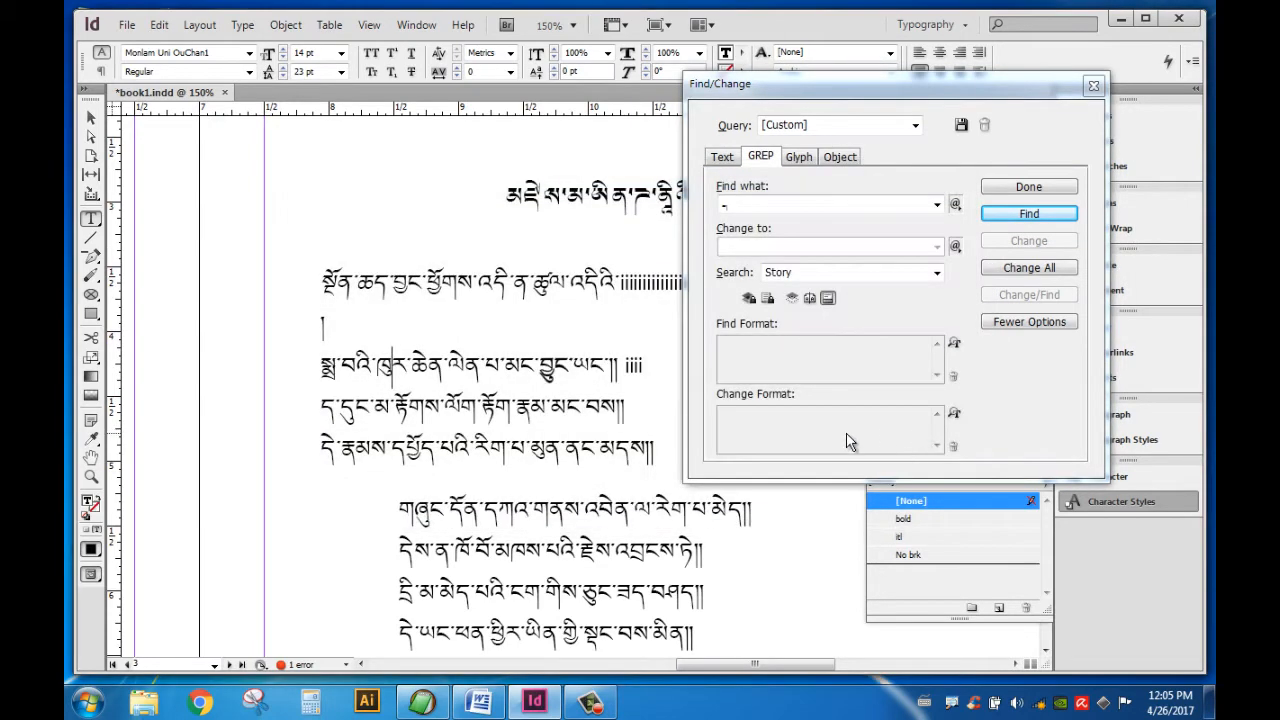
- Set the replacement format to the No brk character style and apply it to every match in the story
{"action": "left_click", "coordinate": [953, 414]}
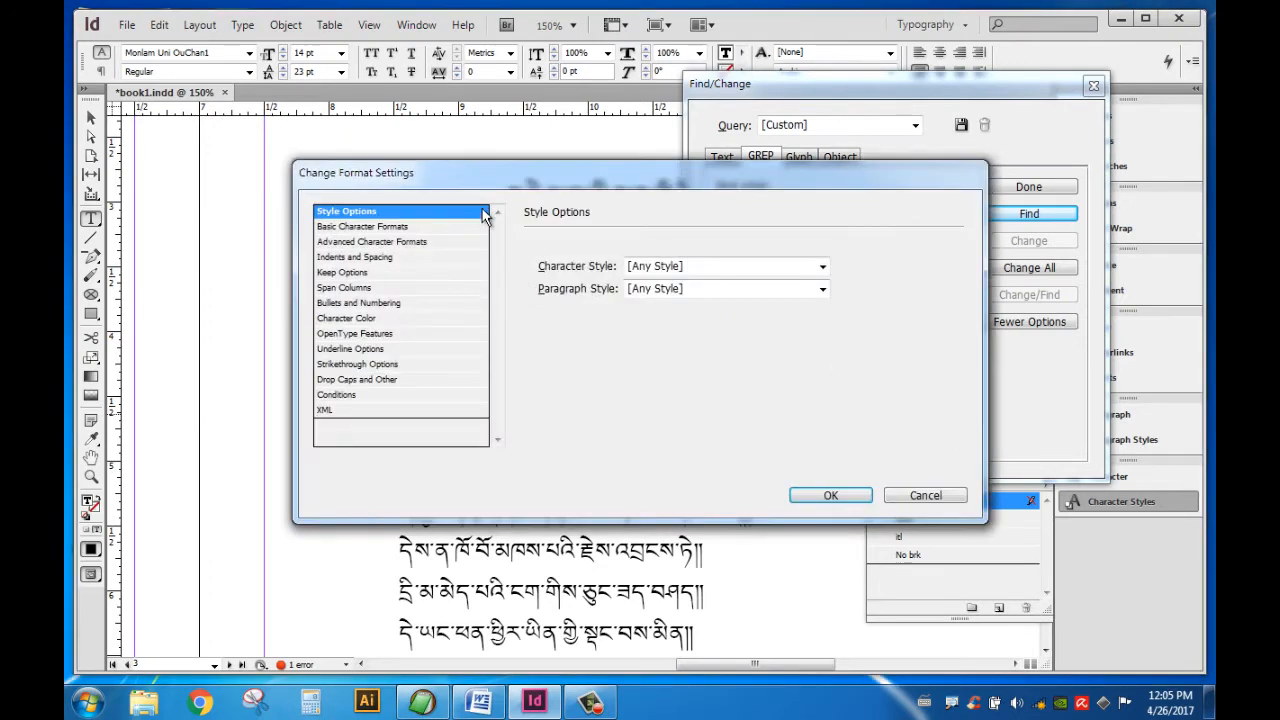
{"action": "left_click_drag", "start_coordinate": [505, 187], "coordinate": [551, 150]}
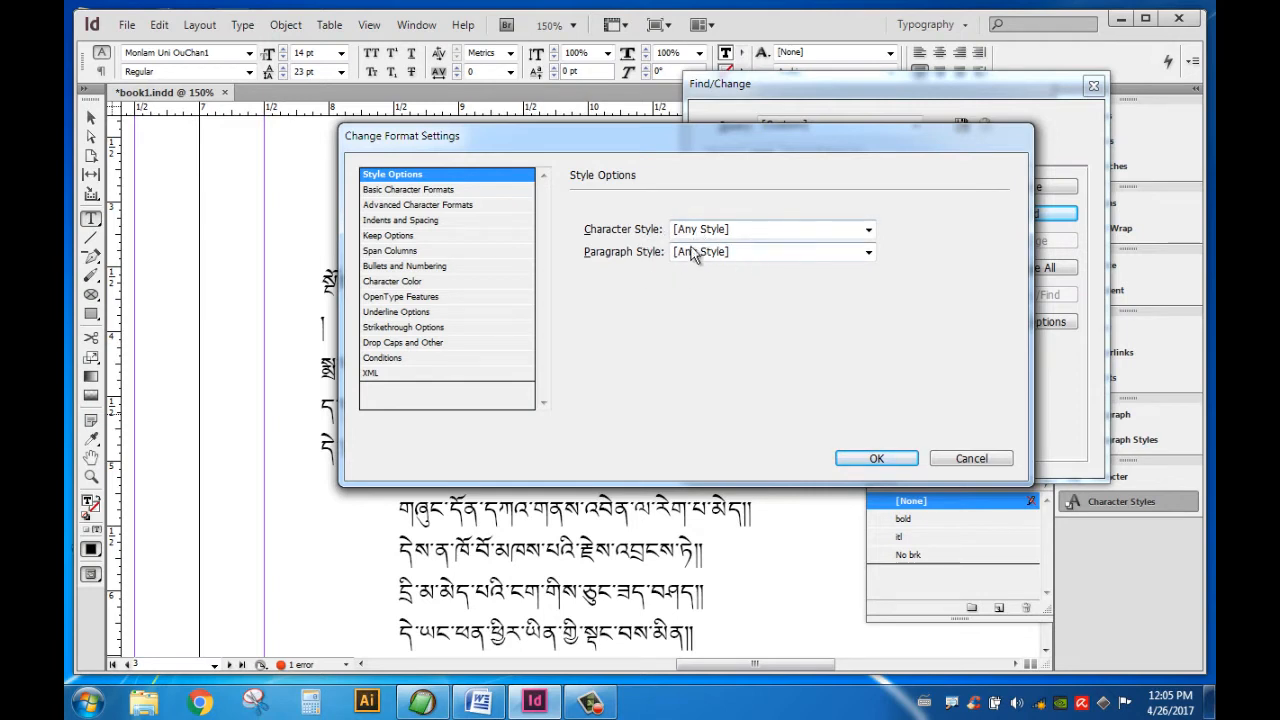
{"action": "left_click", "coordinate": [867, 230]}
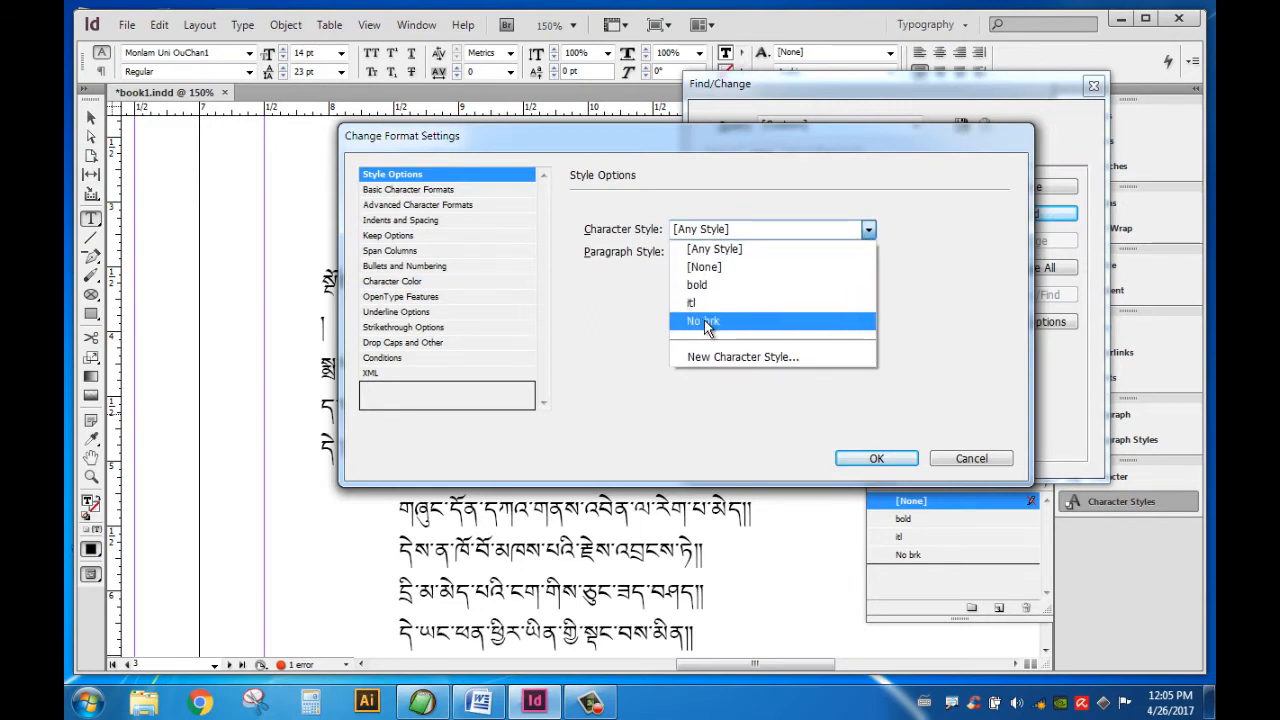
{"action": "left_click", "coordinate": [705, 321]}
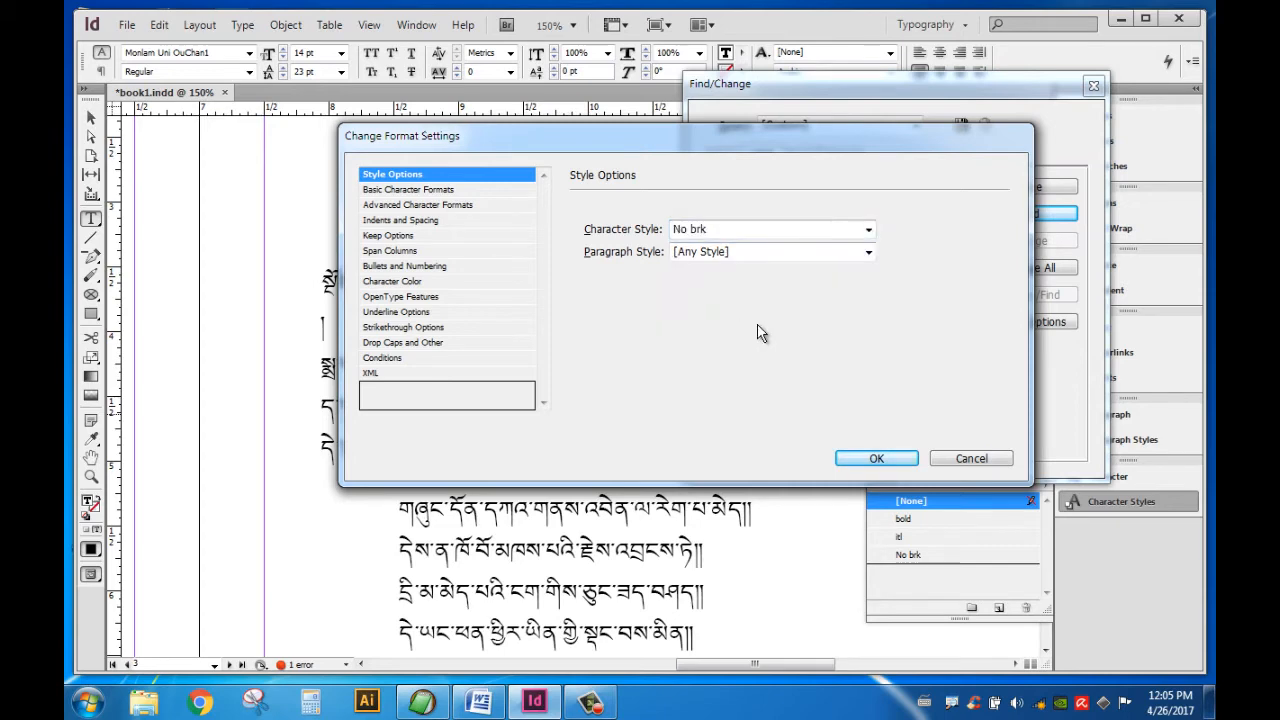
{"action": "left_click", "coordinate": [876, 459]}
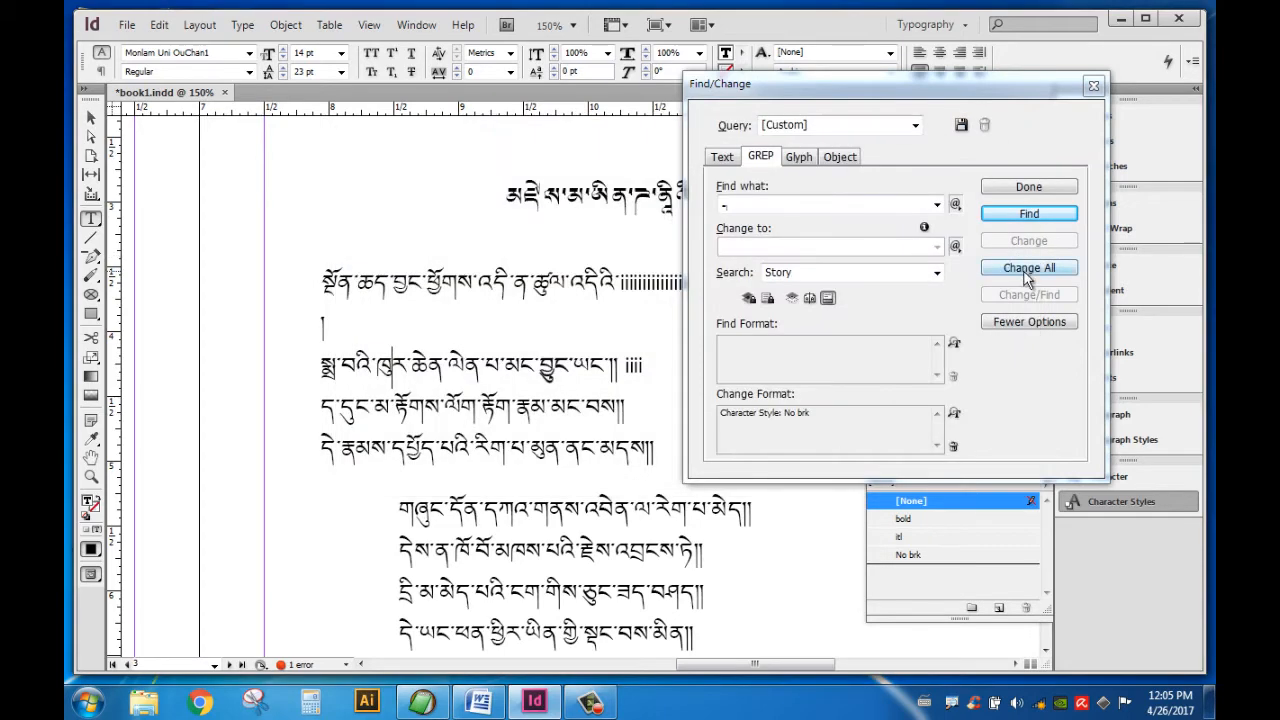
{"action": "left_click", "coordinate": [1024, 271]}
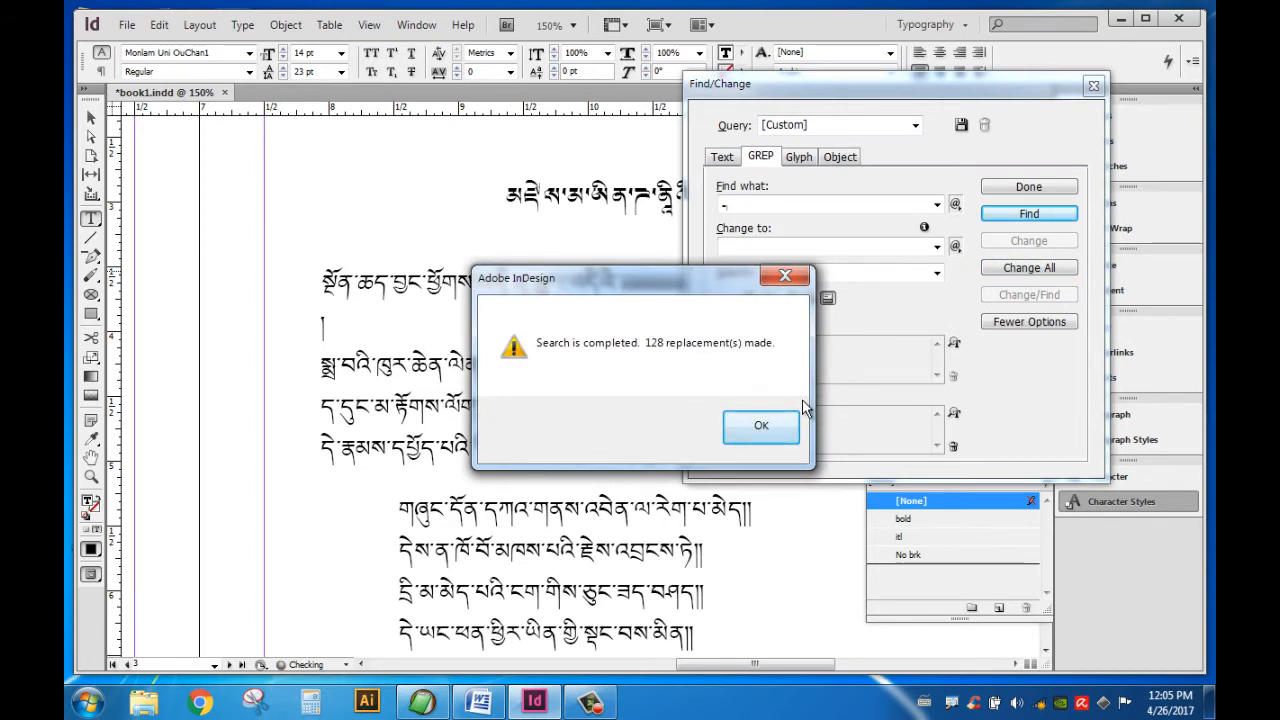
{"action": "left_click", "coordinate": [777, 428]}
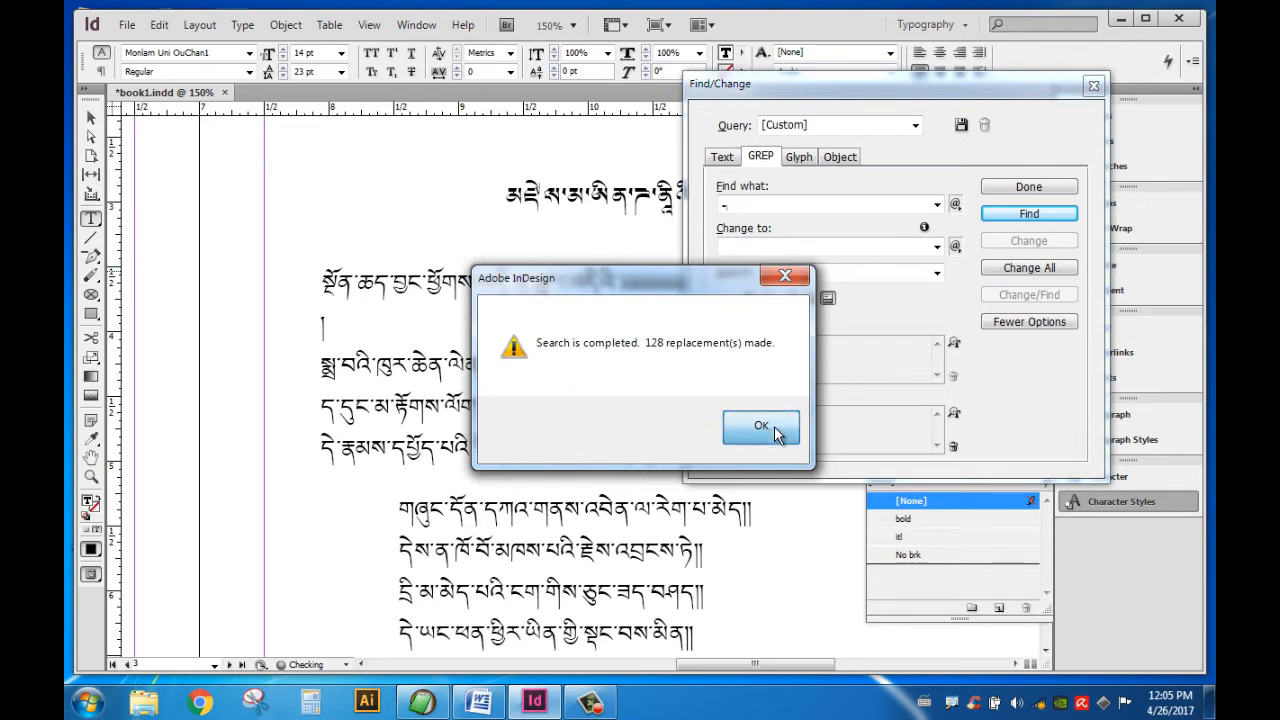
- Change the GREP pattern to a pair of shad marks, apply No brk to all matches in the story, and close Find/Change
{"action": "left_click", "coordinate": [755, 208]}
{"action": "key", "text": "BackSpace"}
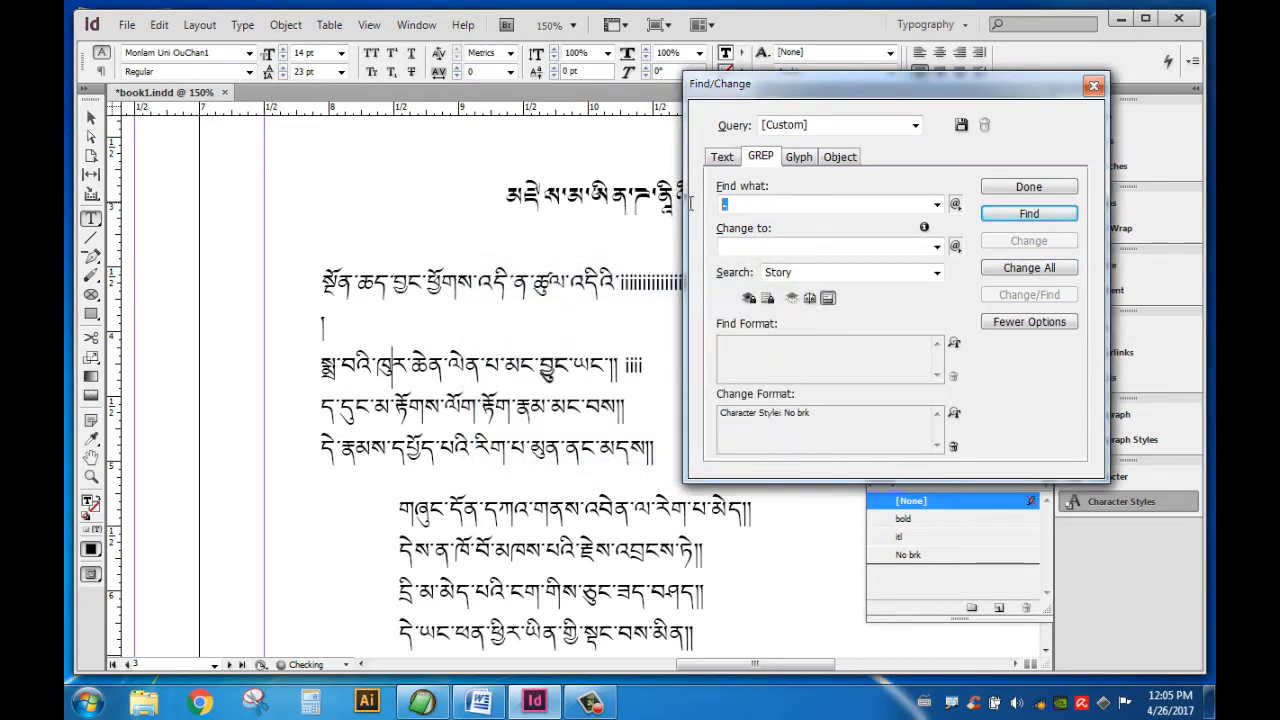
{"action": "type", "text": "།"}
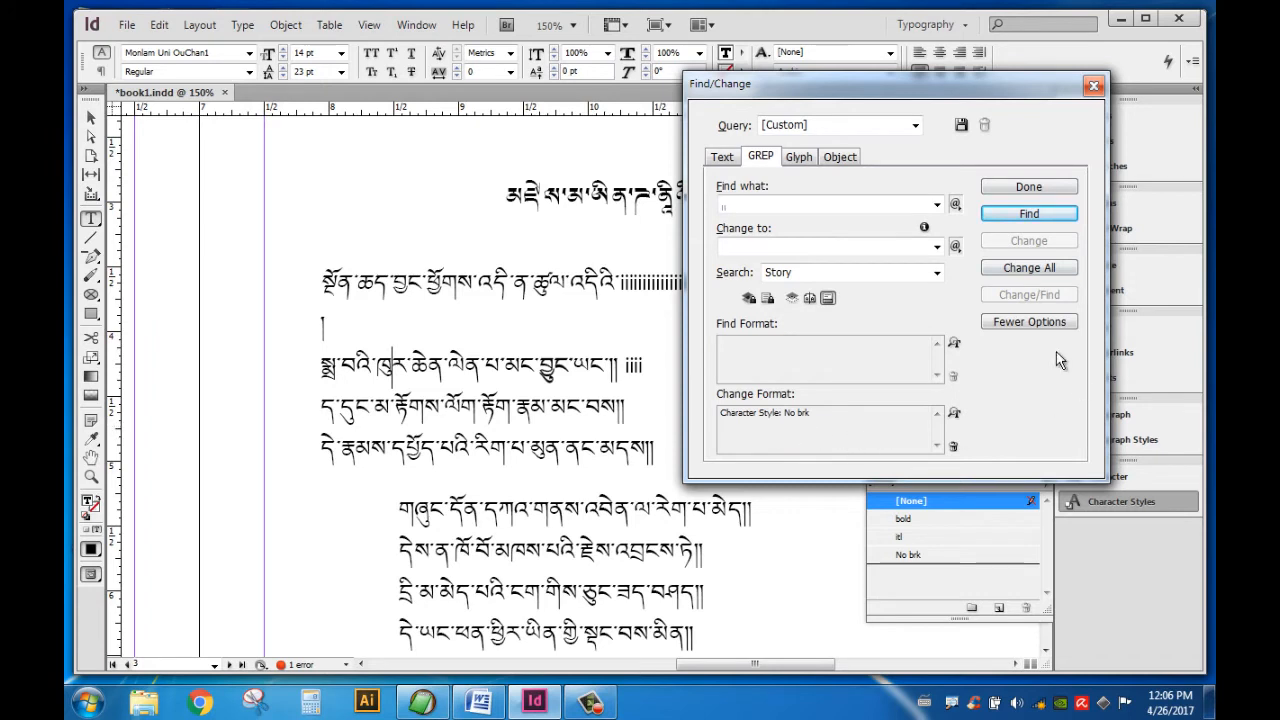
{"action": "left_click", "coordinate": [1029, 268]}
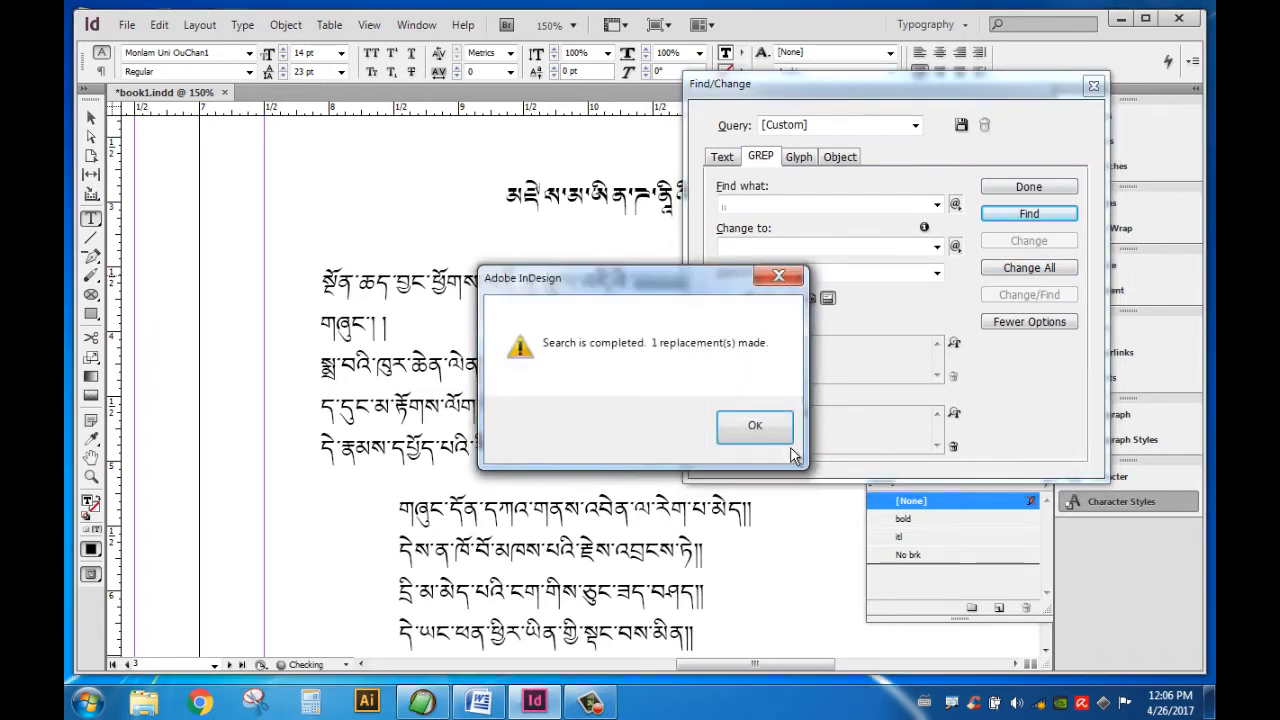
{"action": "left_click", "coordinate": [756, 424]}
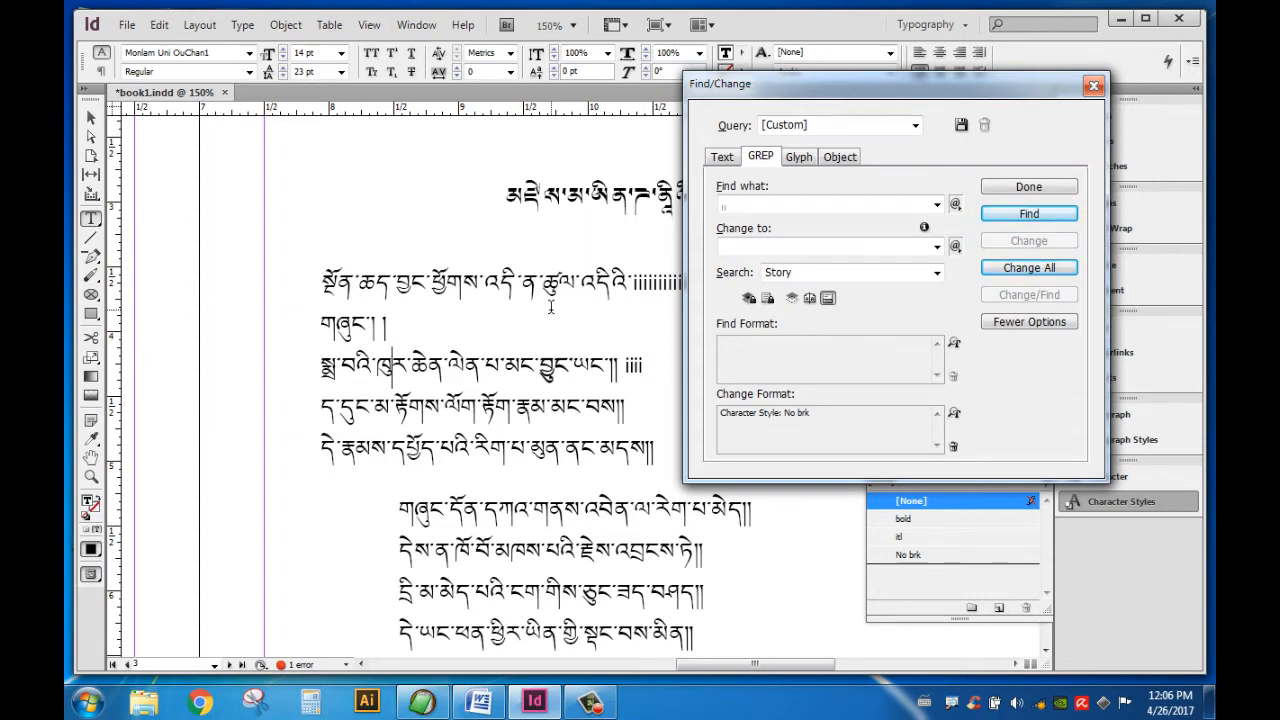
{"action": "left_click", "coordinate": [1093, 86]}
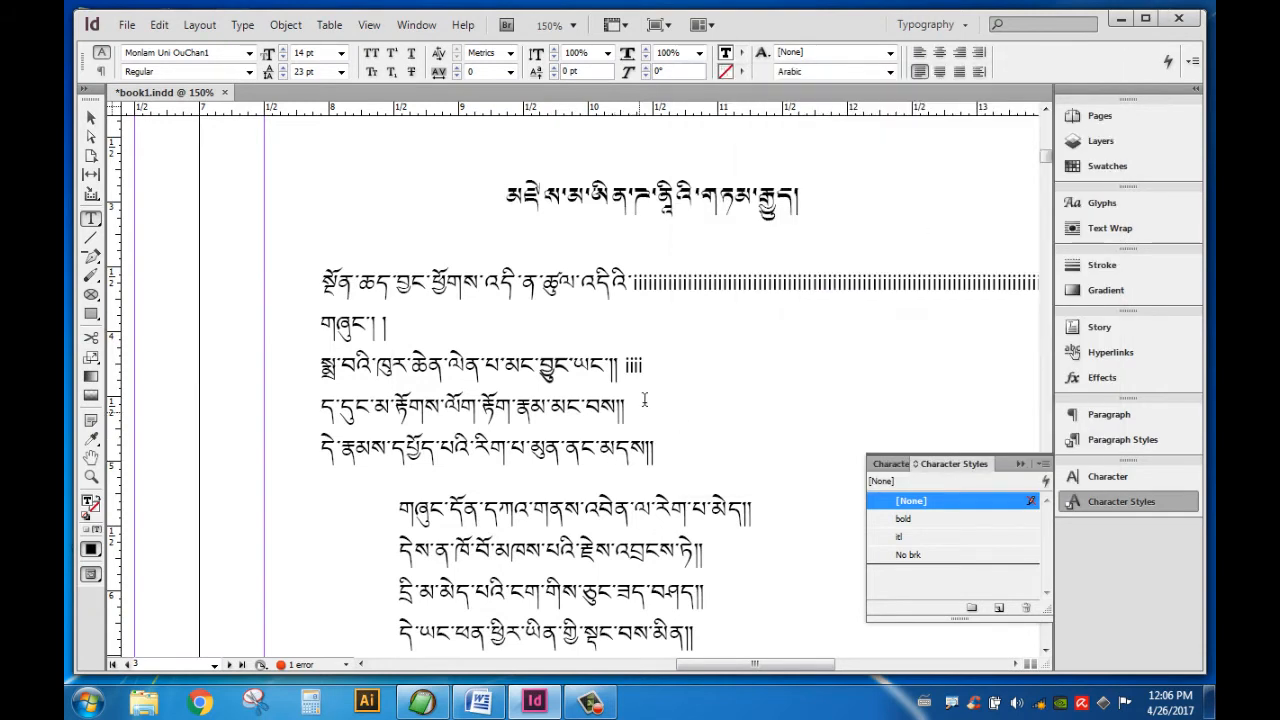
{"action": "left_click", "coordinate": [560, 298]}
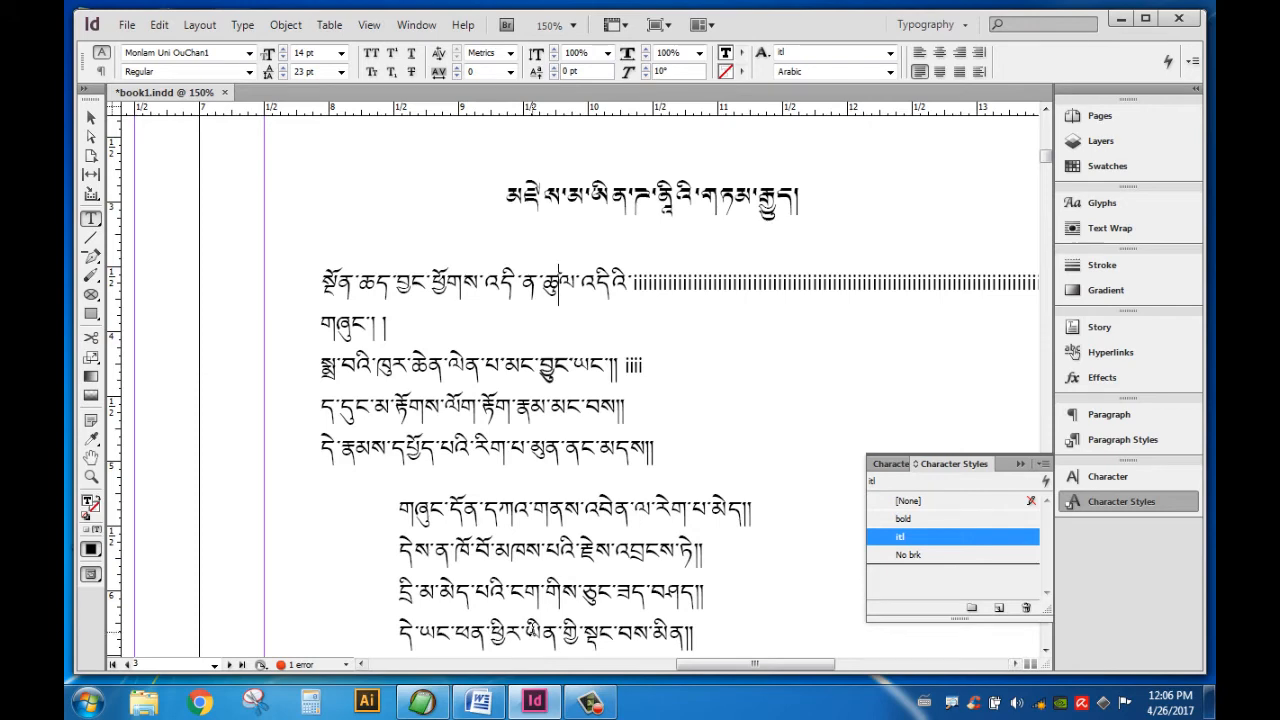
- Switch to EditPad Lite, review the topic list under Character Styles in the notes, and return to the InDesign document
{"action": "left_click", "coordinate": [422, 702]}
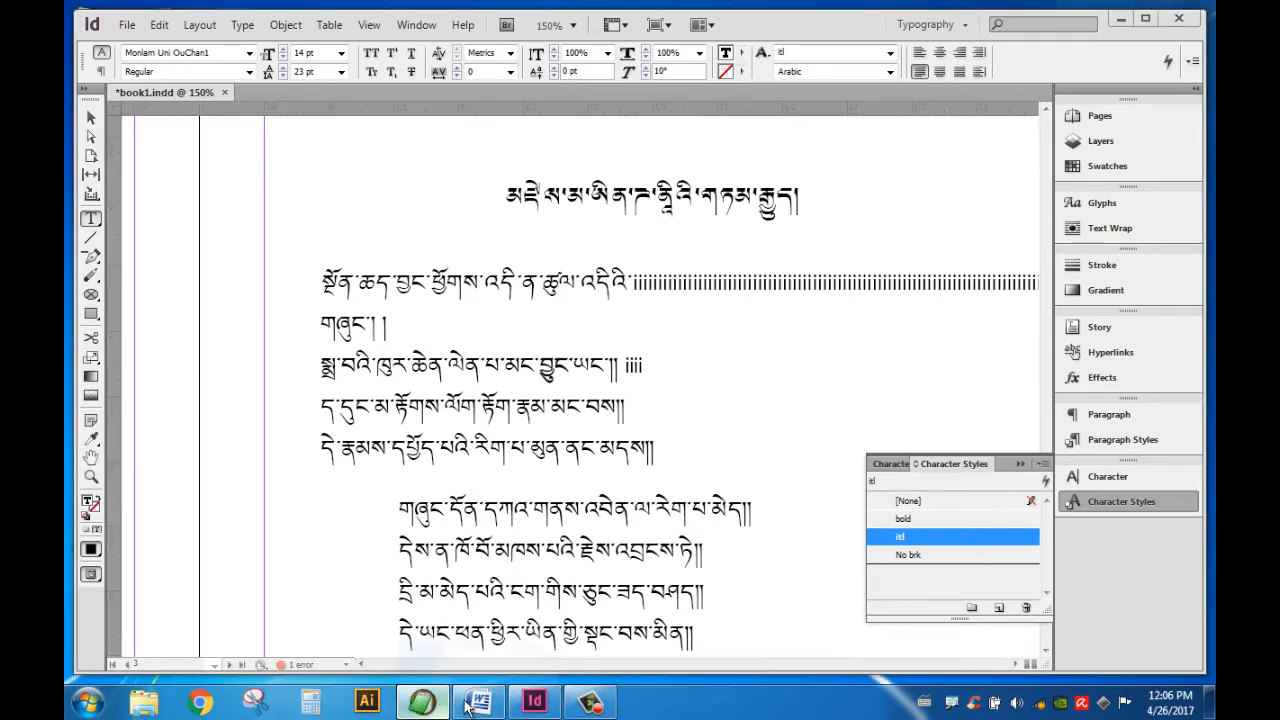
{"action": "left_click", "coordinate": [225, 205]}
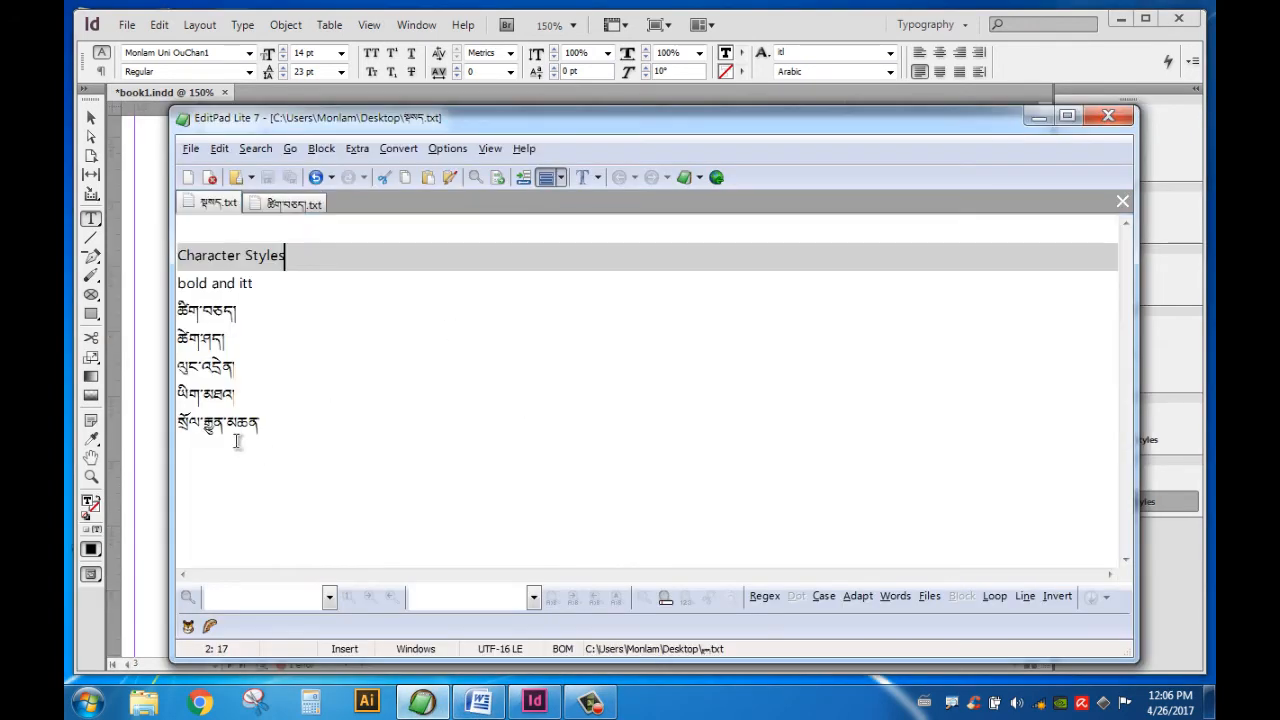
{"action": "left_click", "coordinate": [231, 370]}
{"action": "left_click", "coordinate": [240, 334]}
{"action": "left_click", "coordinate": [250, 369]}
{"action": "left_click", "coordinate": [252, 399]}
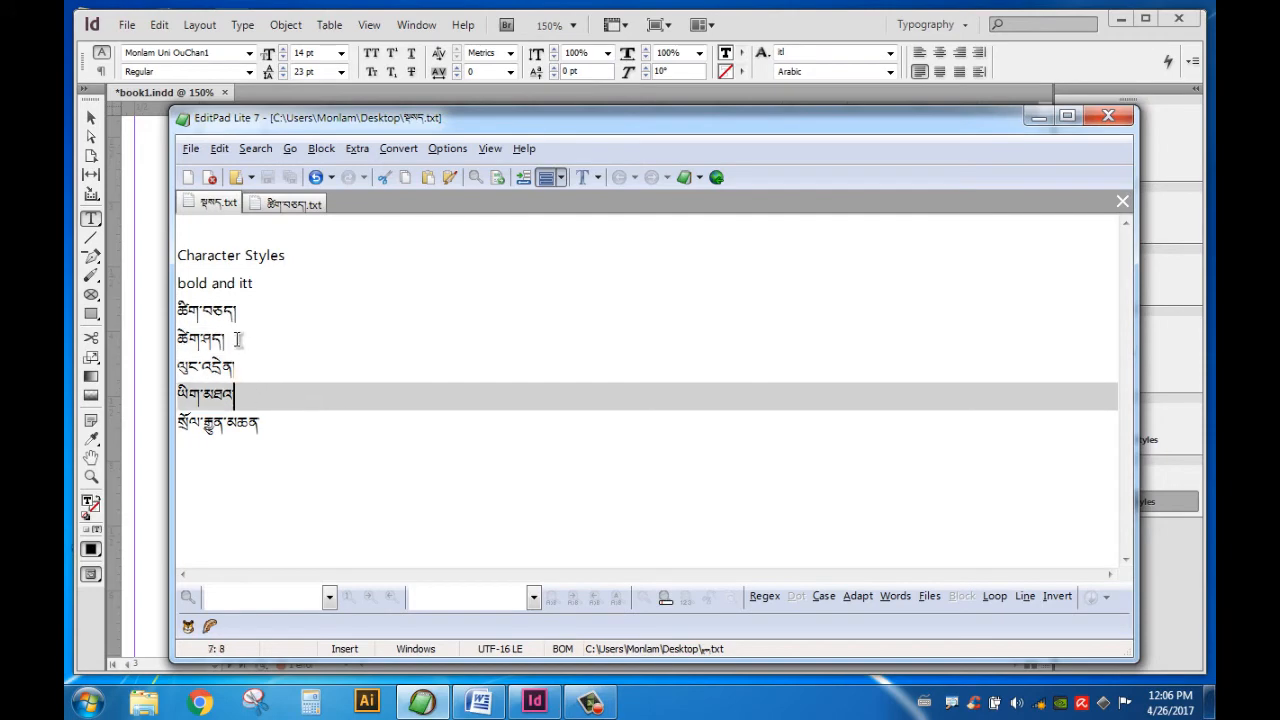
{"action": "left_click", "coordinate": [239, 341]}
{"action": "left_click", "coordinate": [252, 305]}
{"action": "left_click", "coordinate": [251, 346]}
{"action": "left_click_drag", "start_coordinate": [270, 420], "coordinate": [280, 396]}
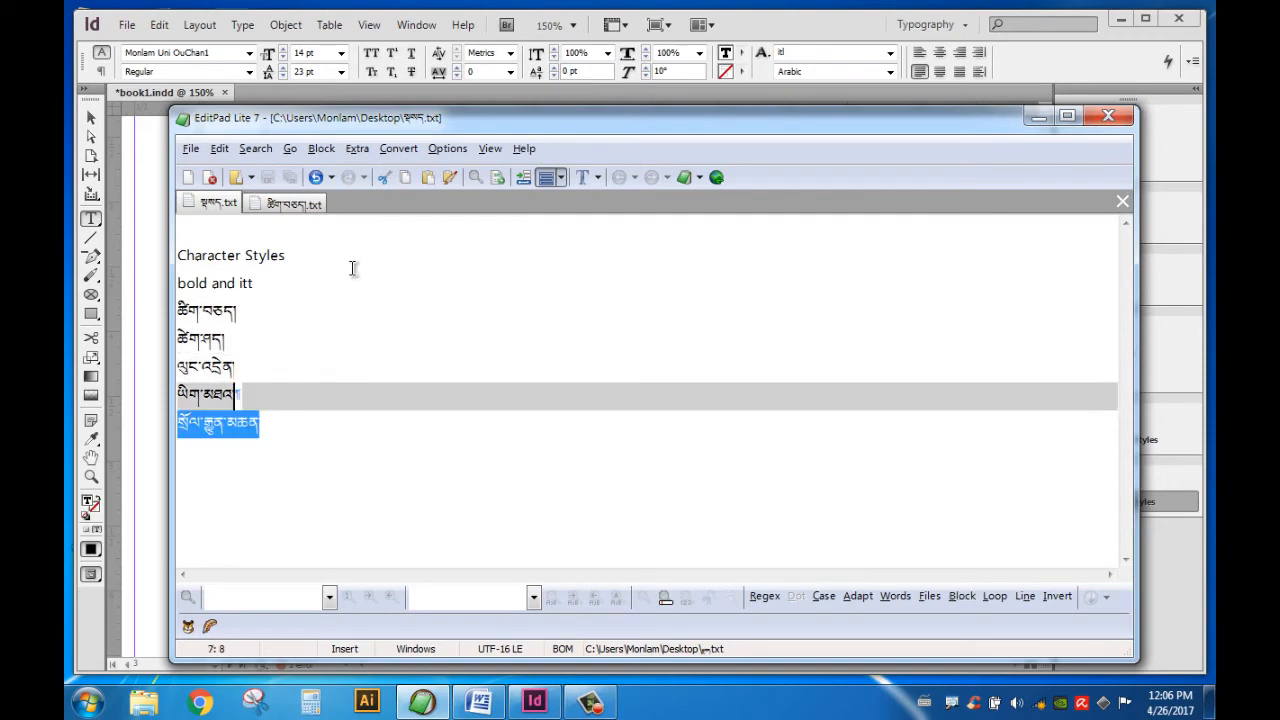
{"action": "left_click", "coordinate": [1039, 117]}
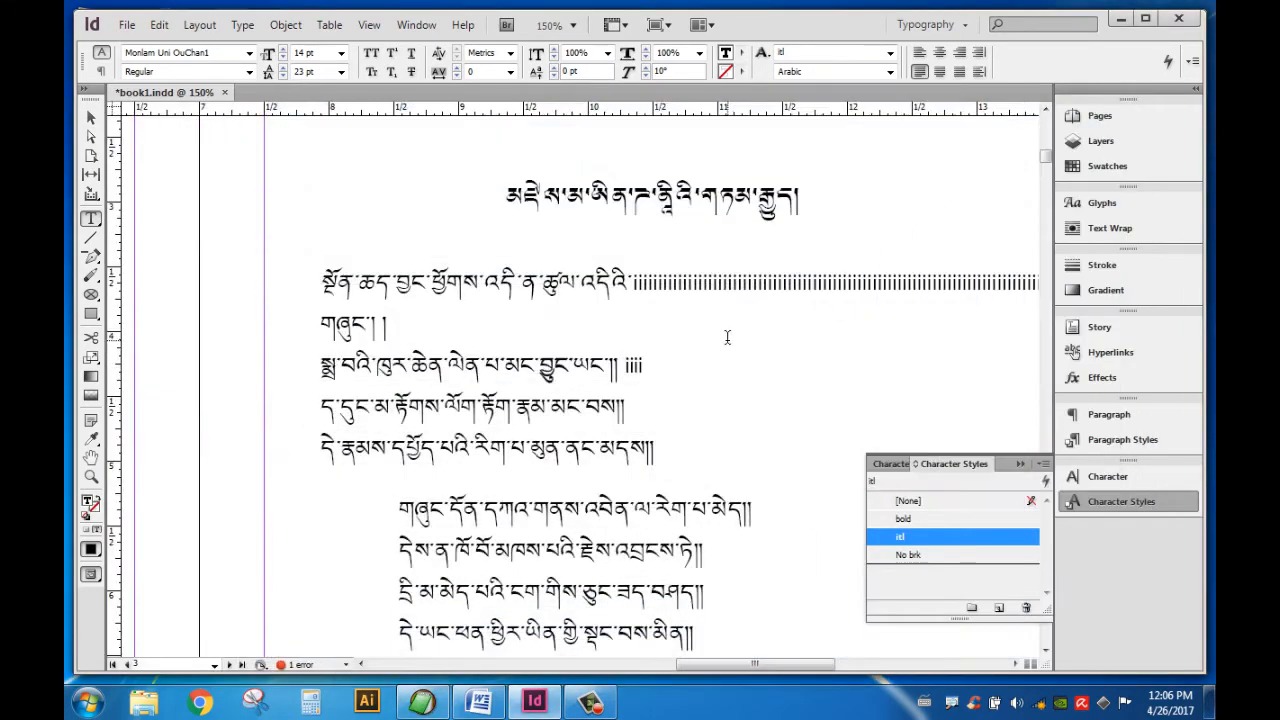
{"action": "left_click", "coordinate": [654, 300]}
{"action": "left_click", "coordinate": [636, 283], "text": "shift"}
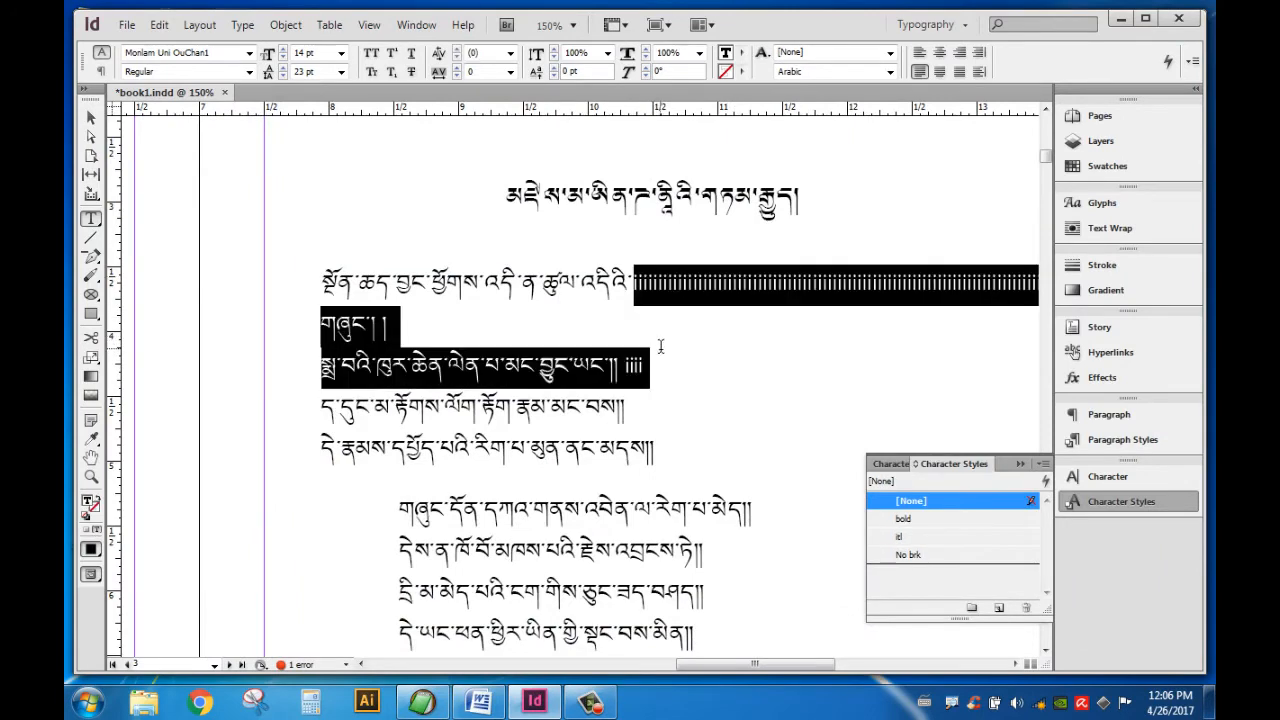
{"action": "left_click_drag", "start_coordinate": [663, 287], "coordinate": [709, 295]}
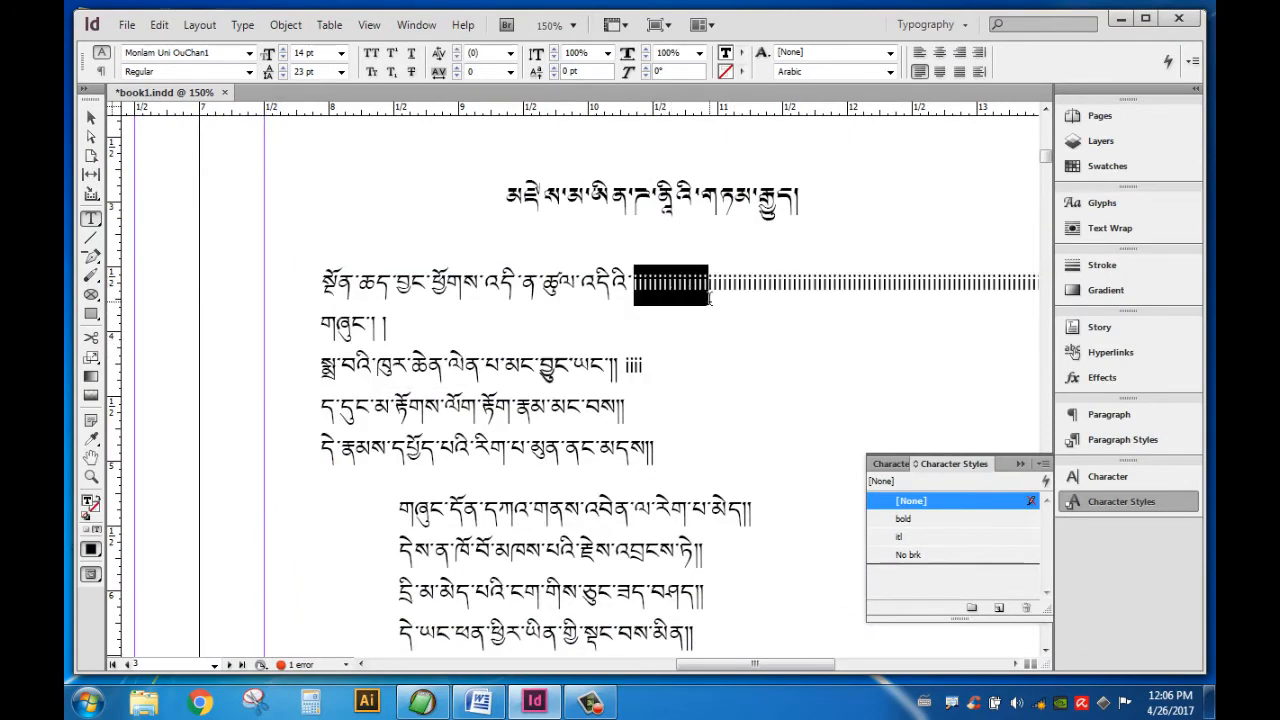
- Apply superscript to a phrase in the fourth line of prose on page 5 and keep that phrase selected
{"action": "scroll", "coordinate": [731, 376], "scroll_direction": "down", "scroll_amount": 3}
{"action": "scroll", "coordinate": [731, 376], "scroll_direction": "down", "scroll_amount": 20}
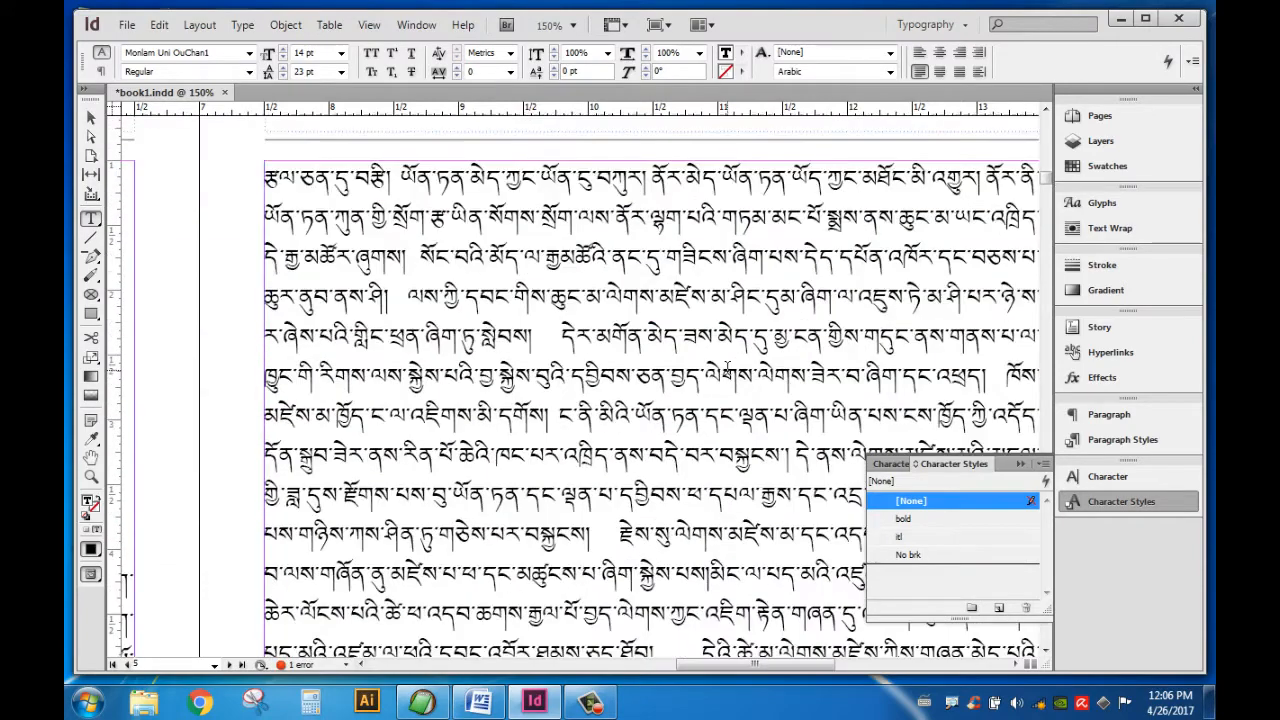
{"action": "scroll", "coordinate": [726, 366], "scroll_direction": "up", "scroll_amount": 3}
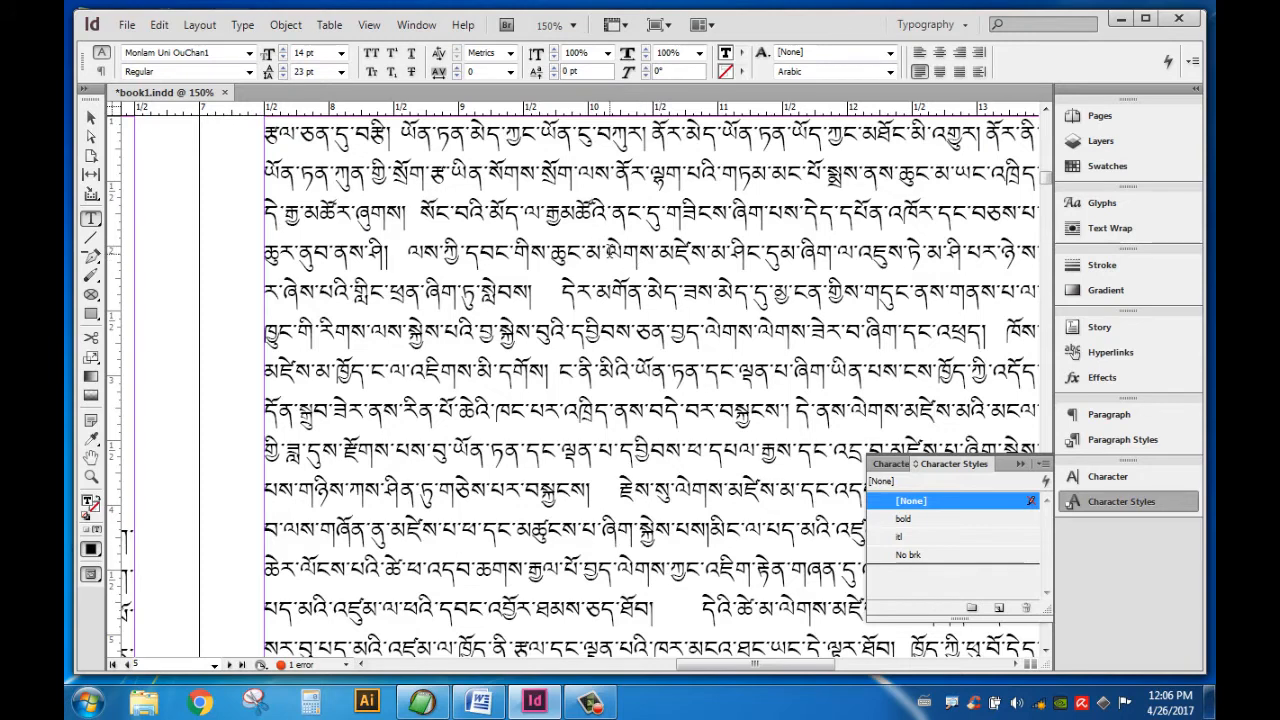
{"action": "left_click_drag", "start_coordinate": [607, 252], "coordinate": [872, 268]}
{"action": "left_click_drag", "start_coordinate": [955, 260], "coordinate": [972, 256]}
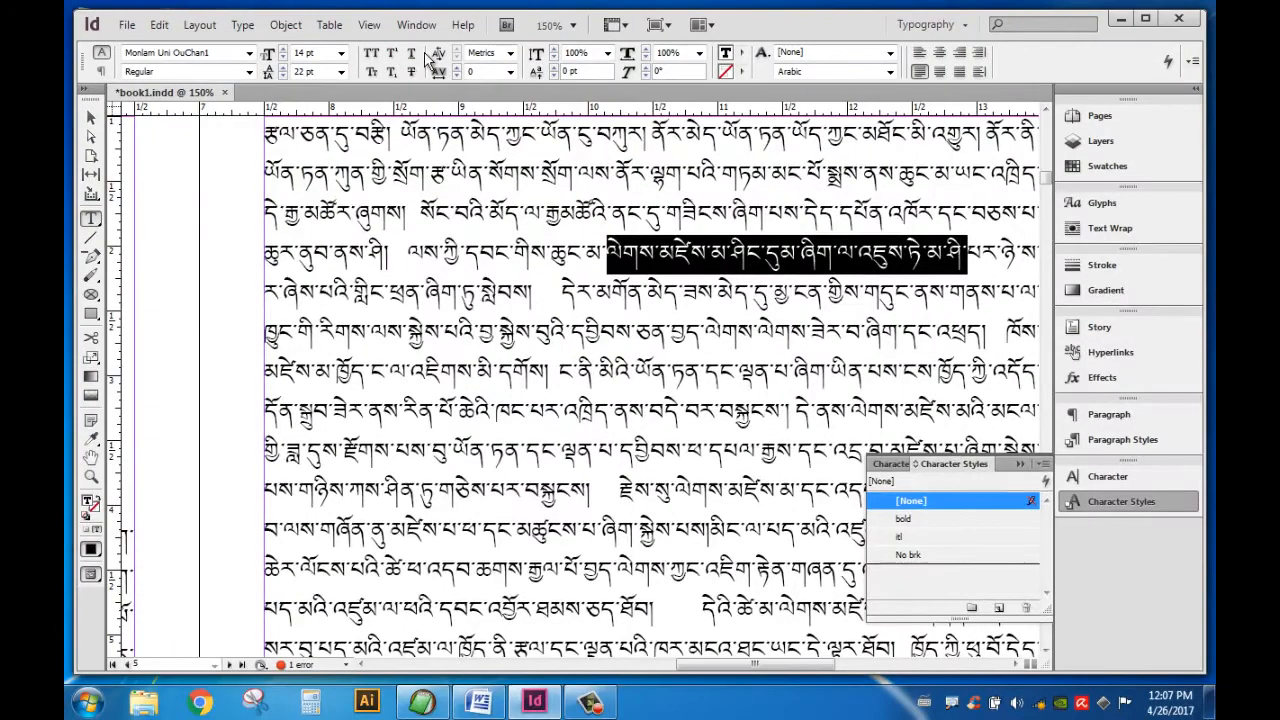
{"action": "left_click", "coordinate": [392, 53]}
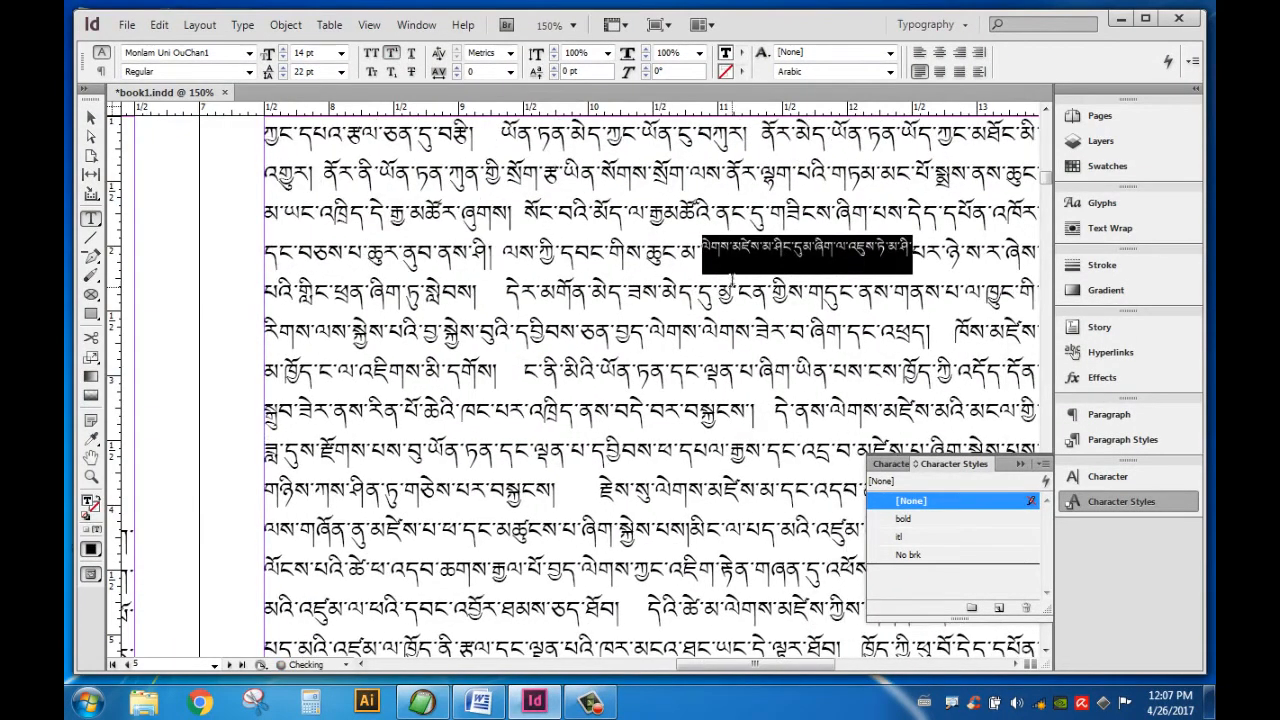
{"action": "left_click", "coordinate": [742, 256]}
{"action": "left_click_drag", "start_coordinate": [702, 252], "coordinate": [896, 252]}
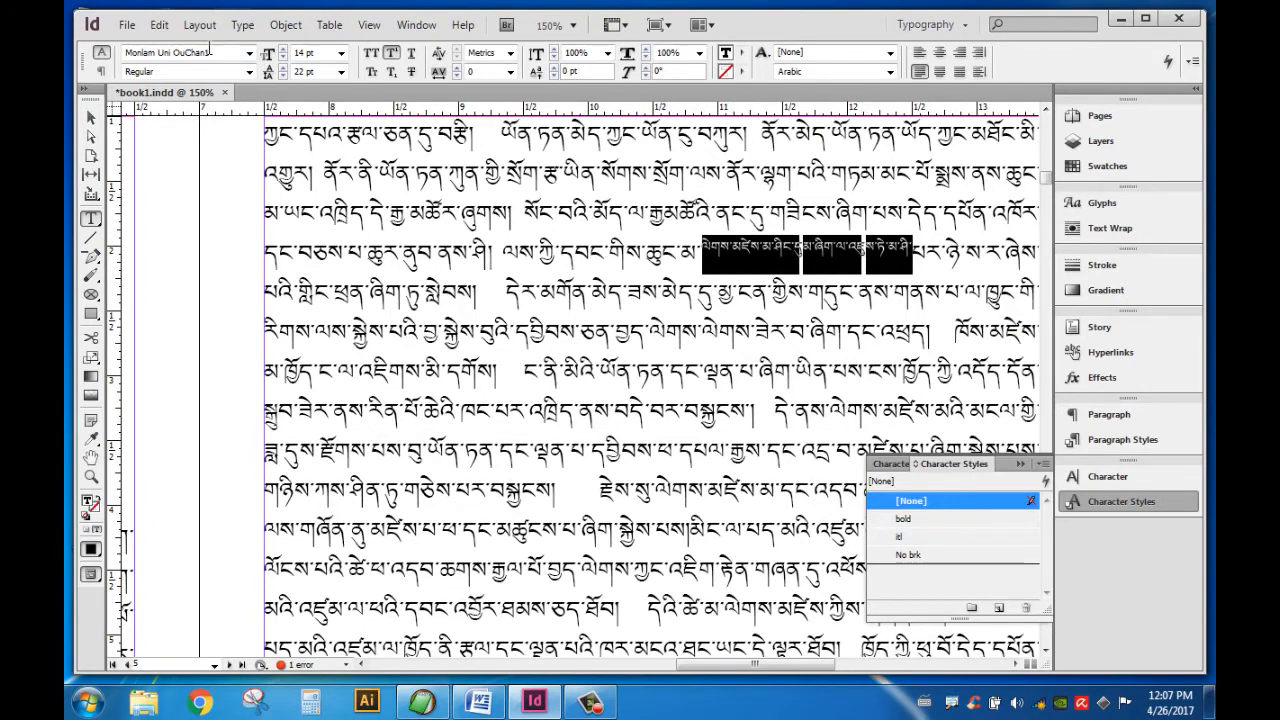
- Examine the superscript size and position settings in the Advanced Type preferences, and close the preferences without changing them
{"action": "left_click", "coordinate": [159, 24]}
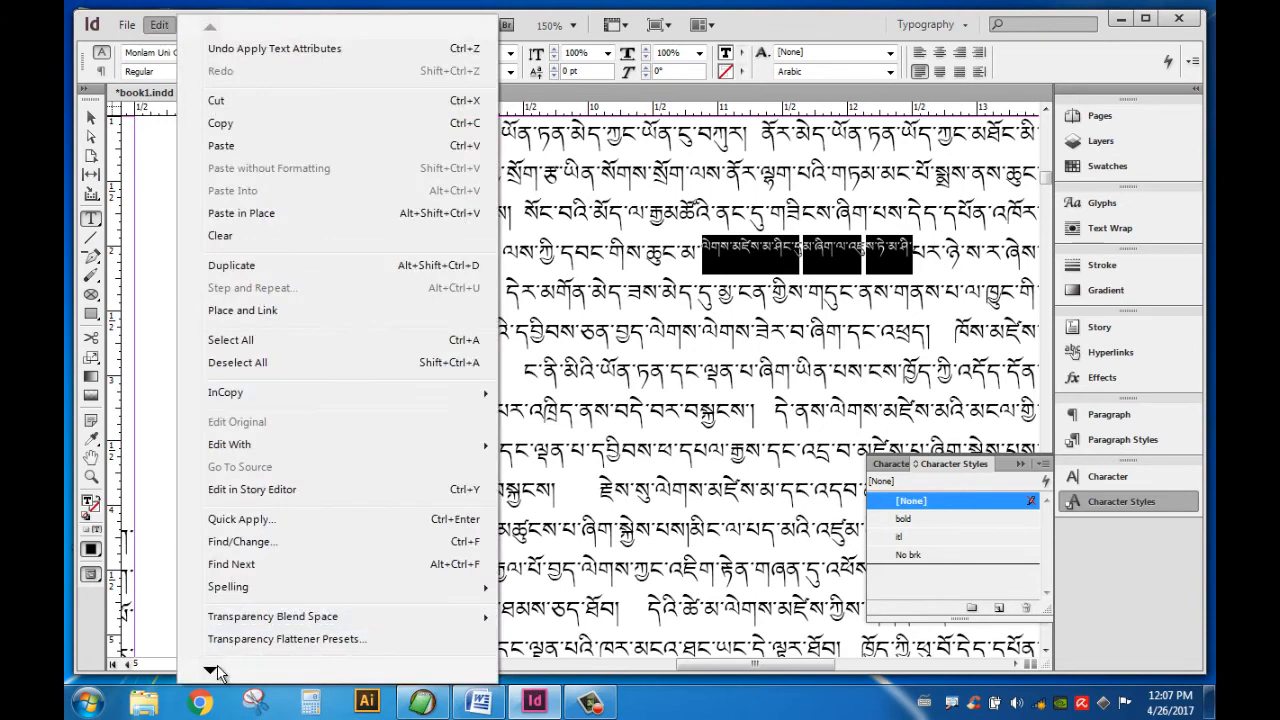
{"action": "mouse_move", "coordinate": [218, 672]}
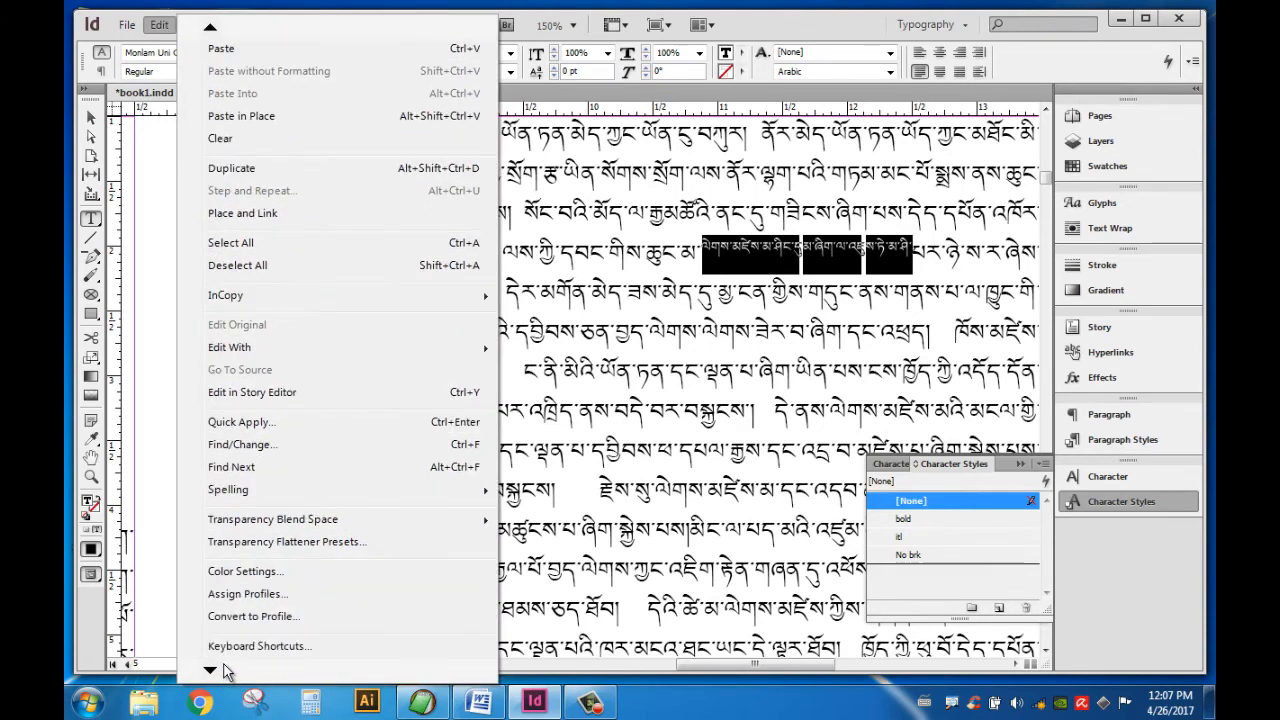
{"action": "mouse_move", "coordinate": [240, 646]}
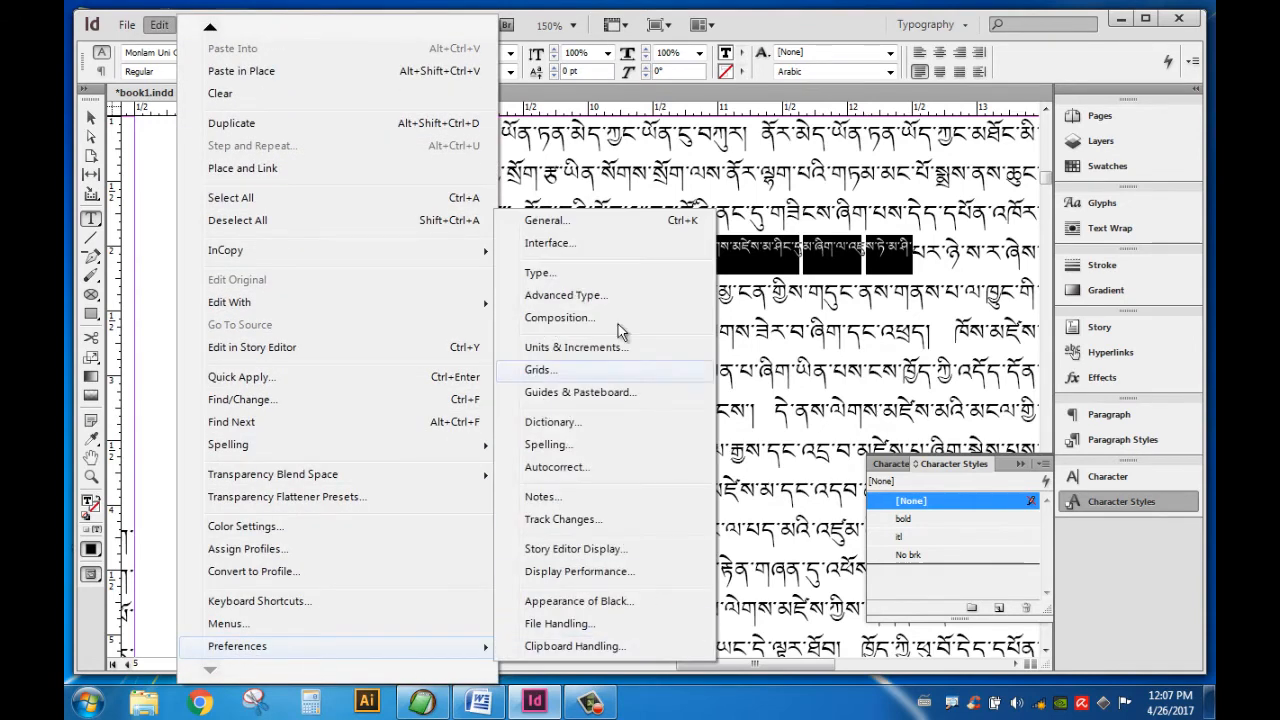
{"action": "left_click", "coordinate": [578, 222]}
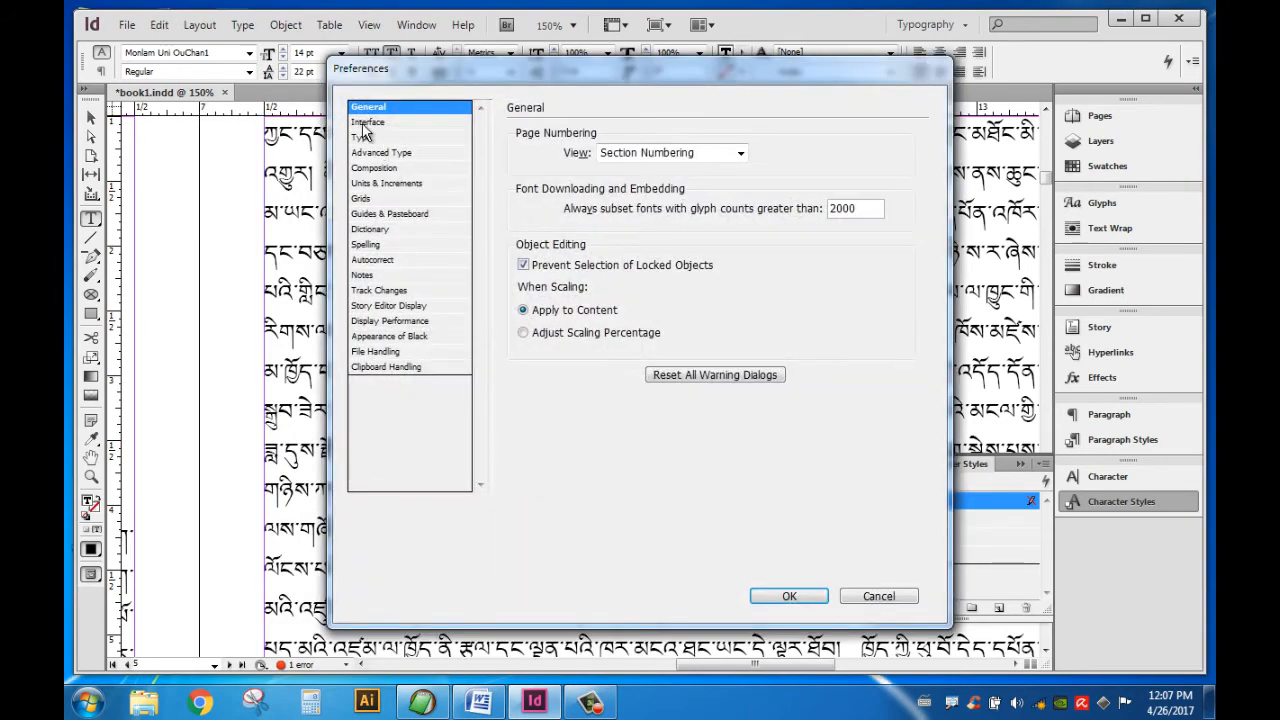
{"action": "left_click", "coordinate": [364, 125]}
{"action": "left_click", "coordinate": [362, 138]}
{"action": "left_click", "coordinate": [368, 153]}
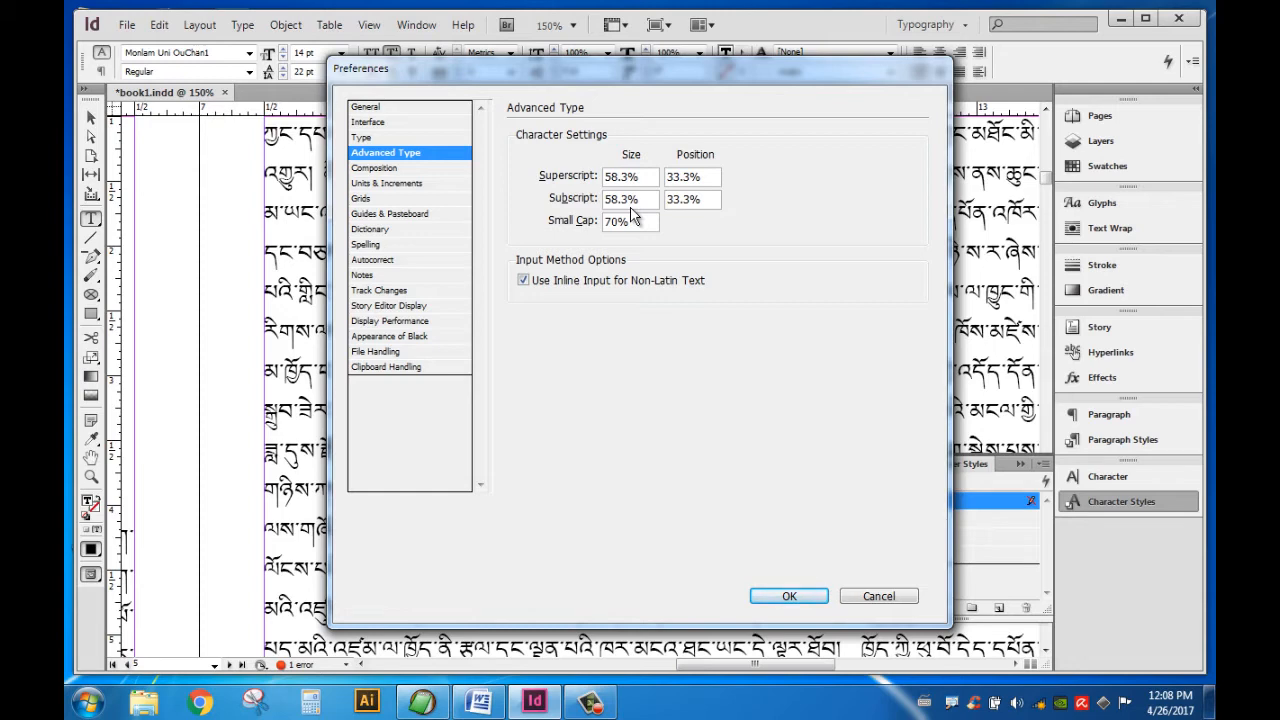
{"action": "left_click", "coordinate": [878, 597]}
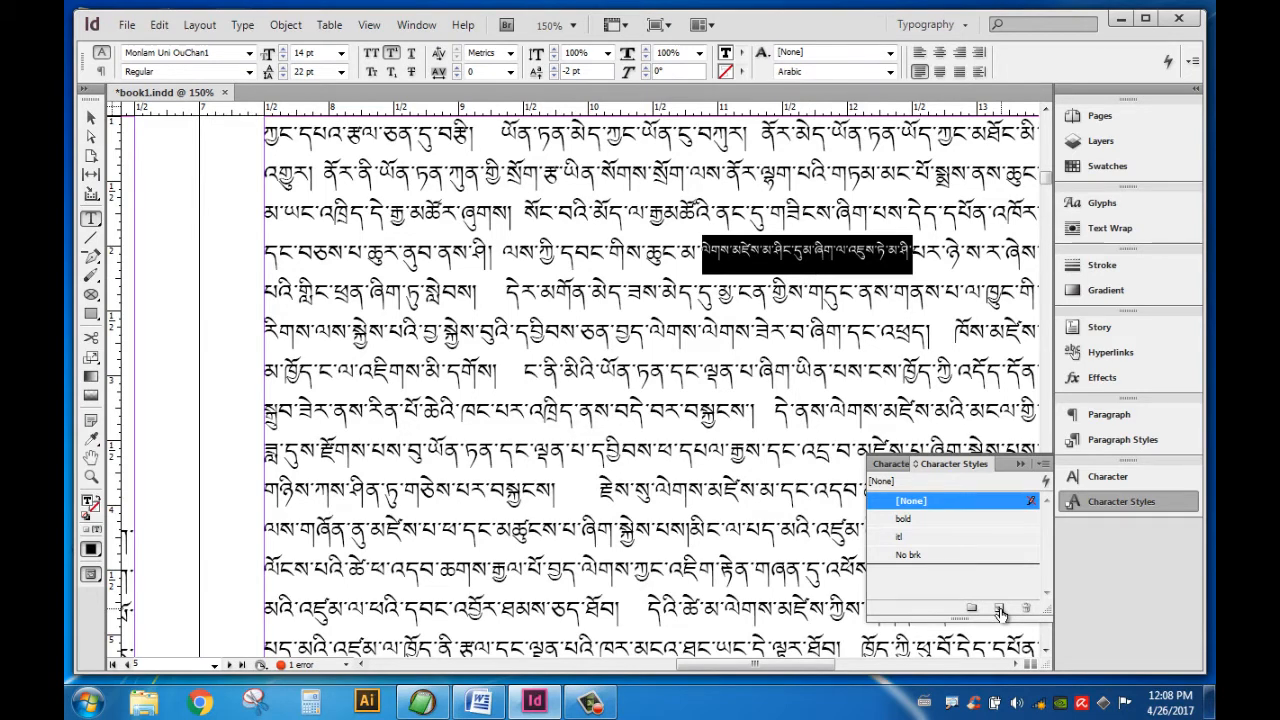
- Create a character style named chen from the selected superscript phrase with its -2 pt baseline shift
{"action": "left_click", "coordinate": [999, 609]}
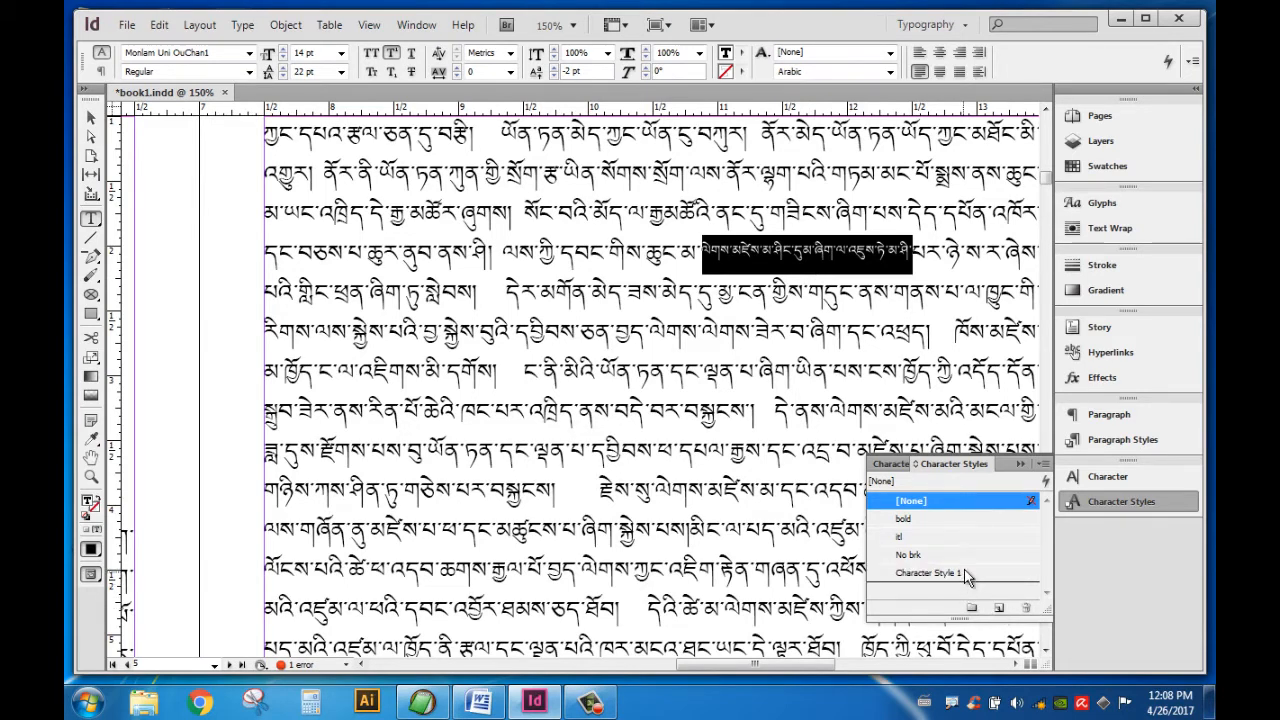
{"action": "double_click", "coordinate": [968, 577]}
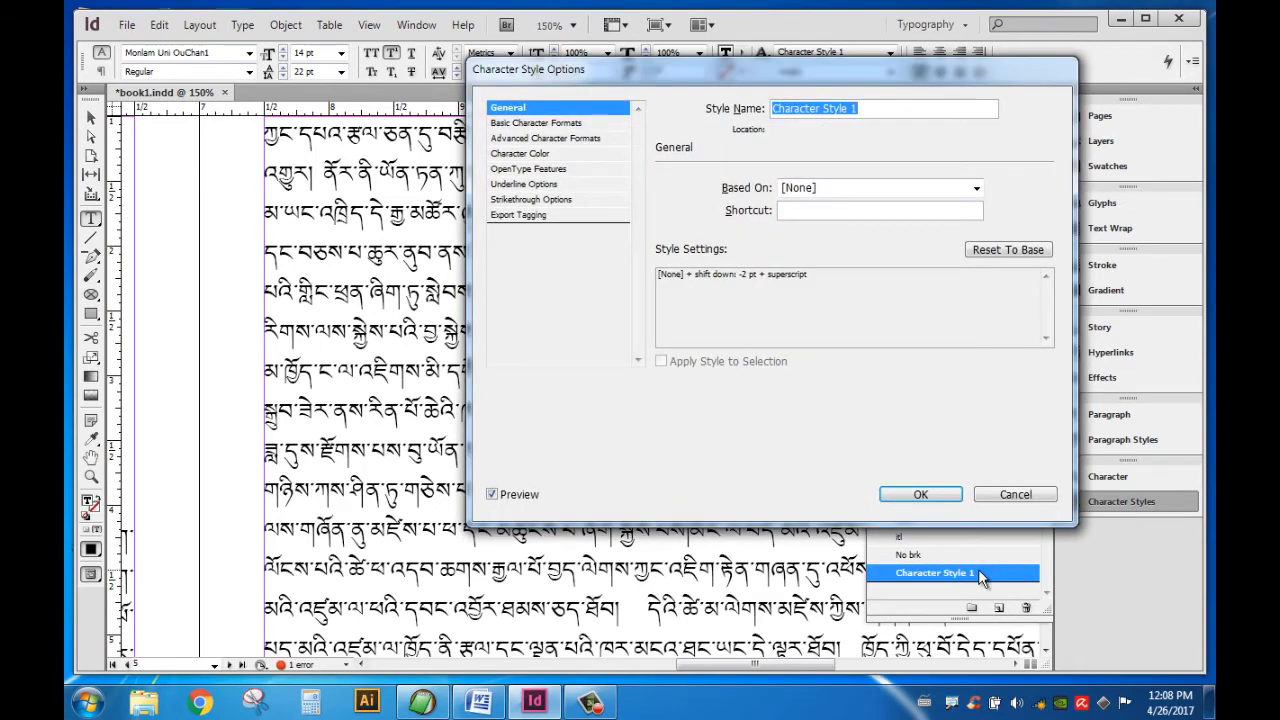
{"action": "type", "text": "ཡ"}
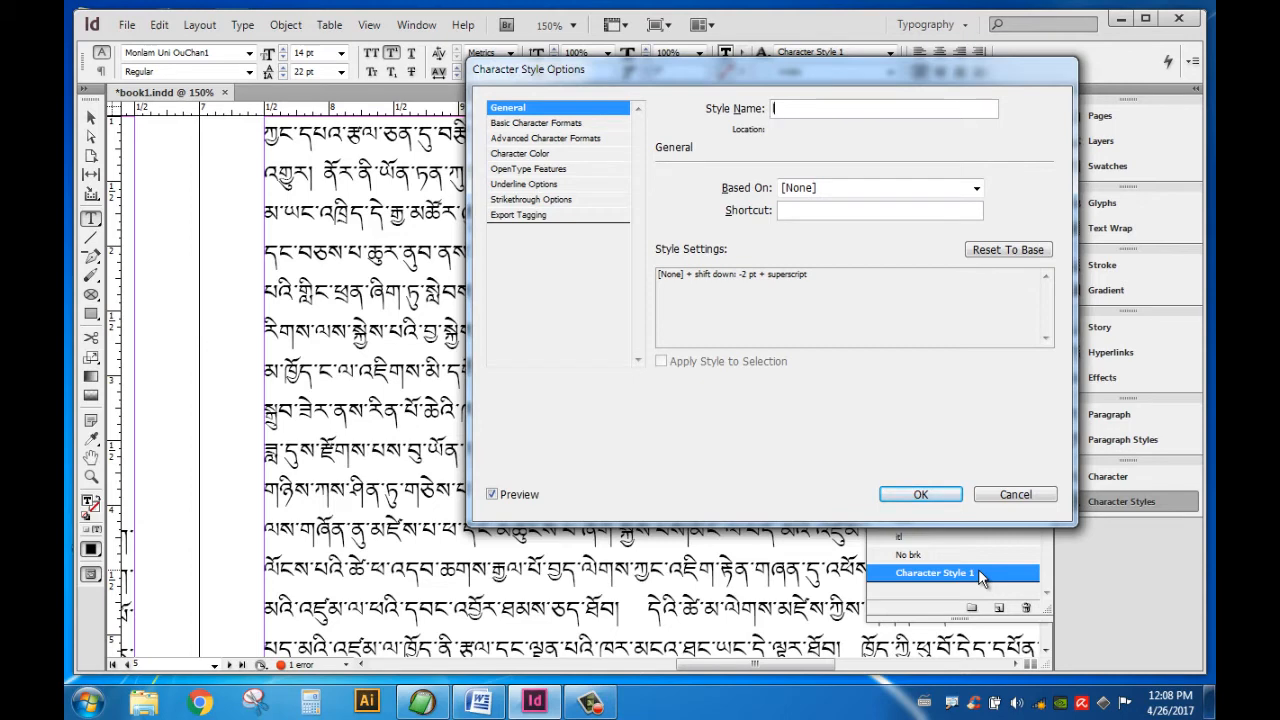
{"action": "left_click", "coordinate": [922, 494]}
{"action": "type", "text": "hen"}
{"action": "left_click", "coordinate": [922, 494]}
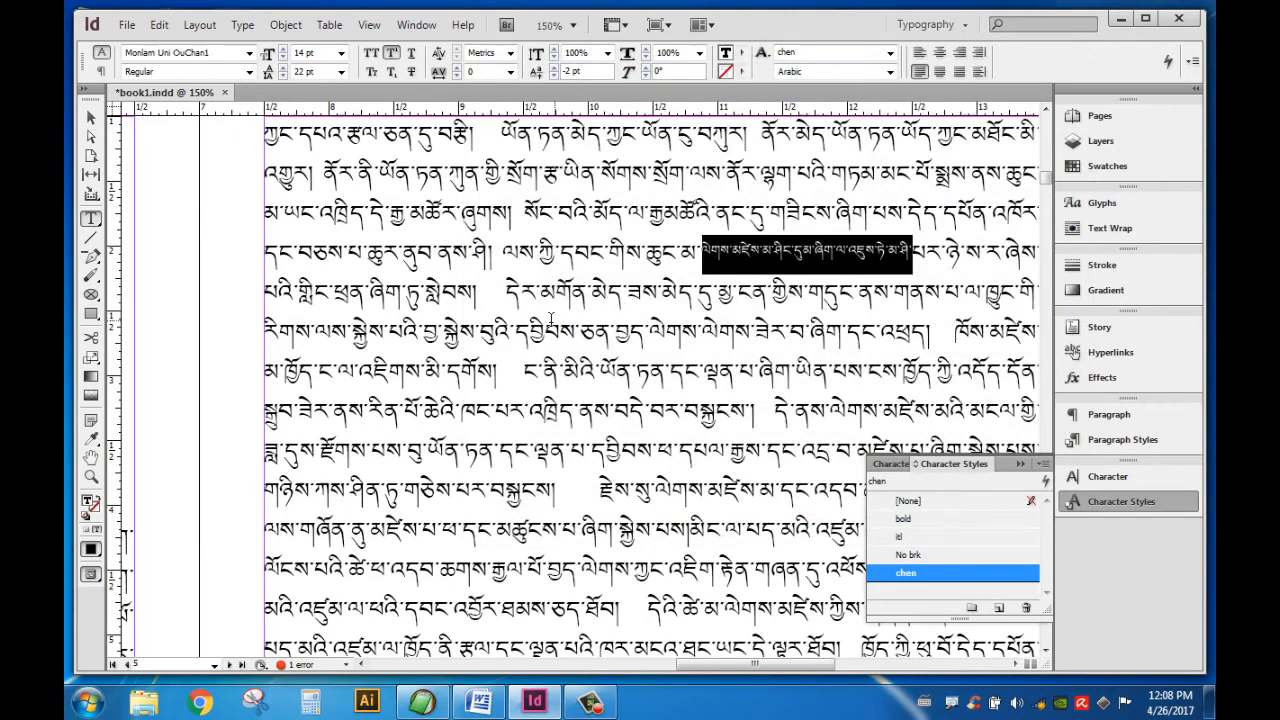
- Apply the chen character style to two more passages farther down the same page, including one spanning two lines
{"action": "left_click", "coordinate": [546, 325]}
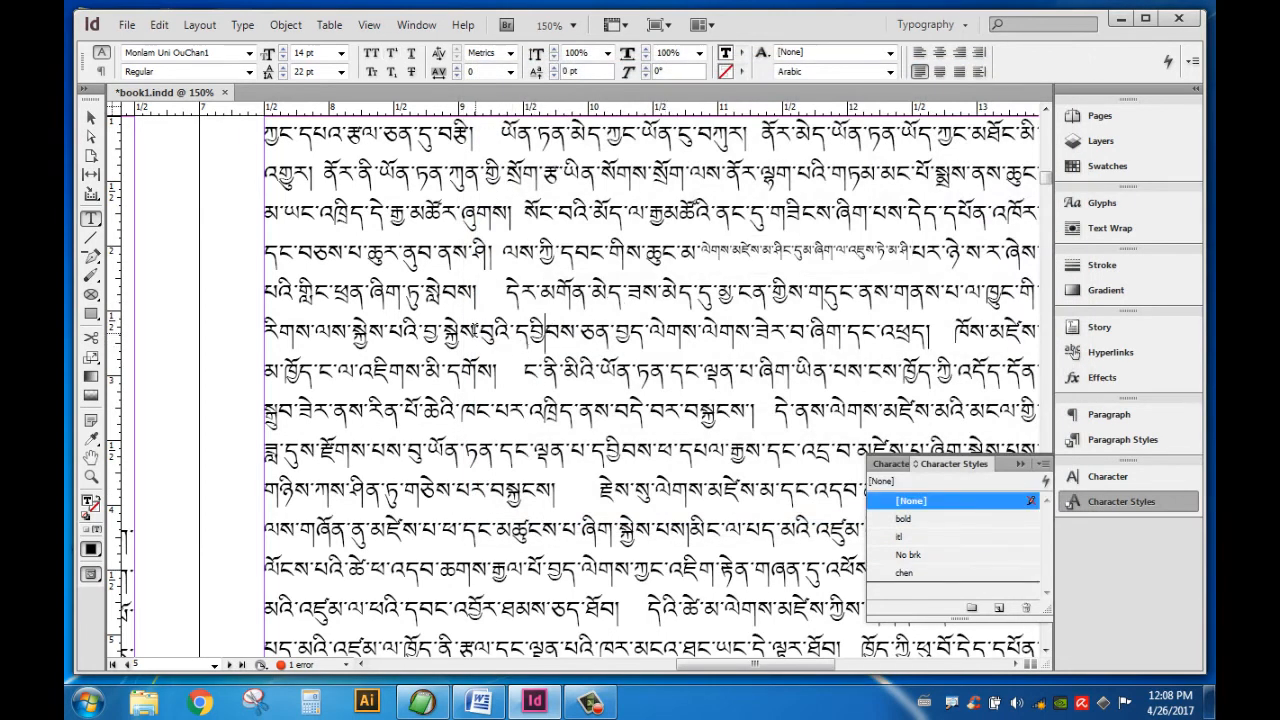
{"action": "left_click_drag", "start_coordinate": [515, 332], "coordinate": [848, 332]}
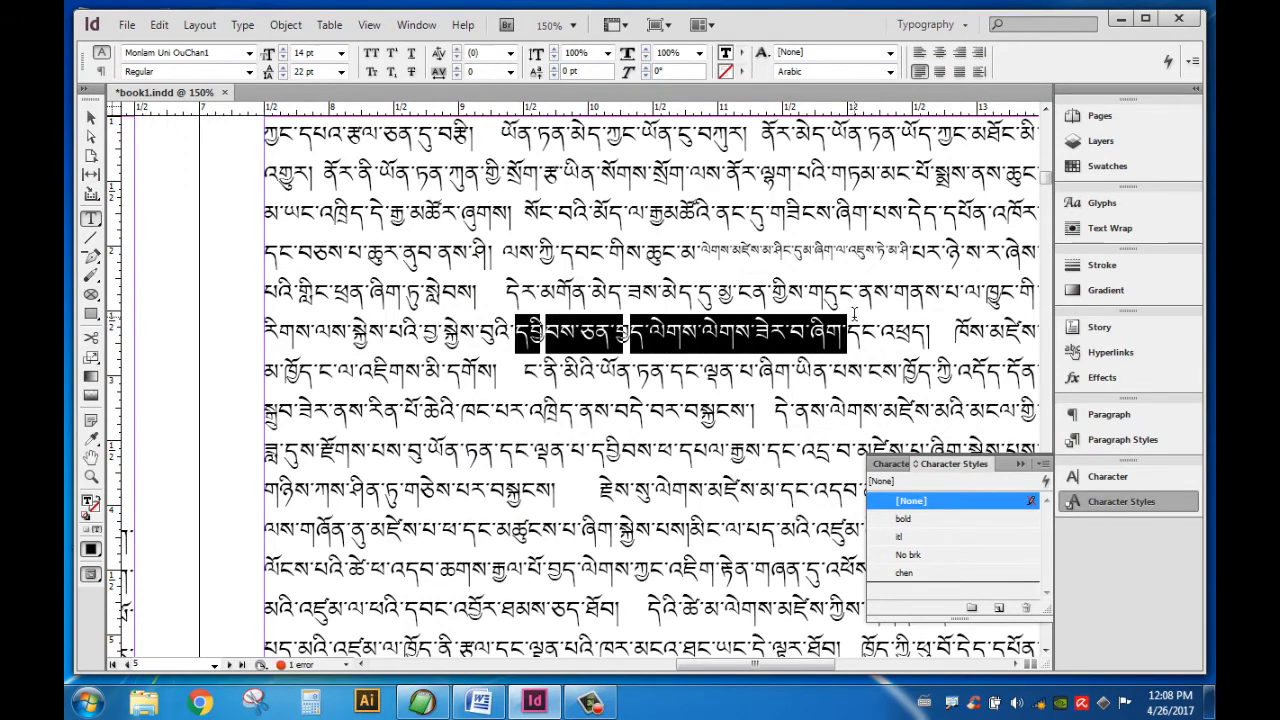
{"action": "left_click", "coordinate": [924, 574]}
{"action": "left_click", "coordinate": [572, 407]}
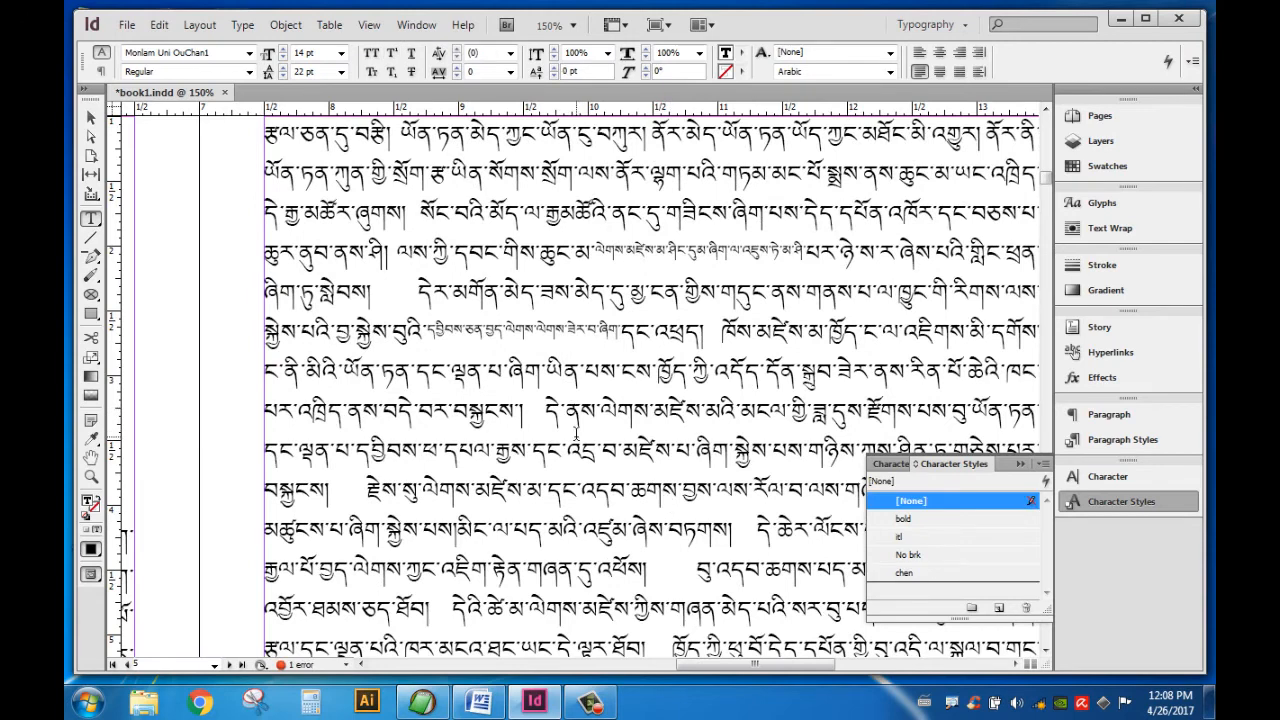
{"action": "left_click_drag", "start_coordinate": [655, 410], "coordinate": [700, 452]}
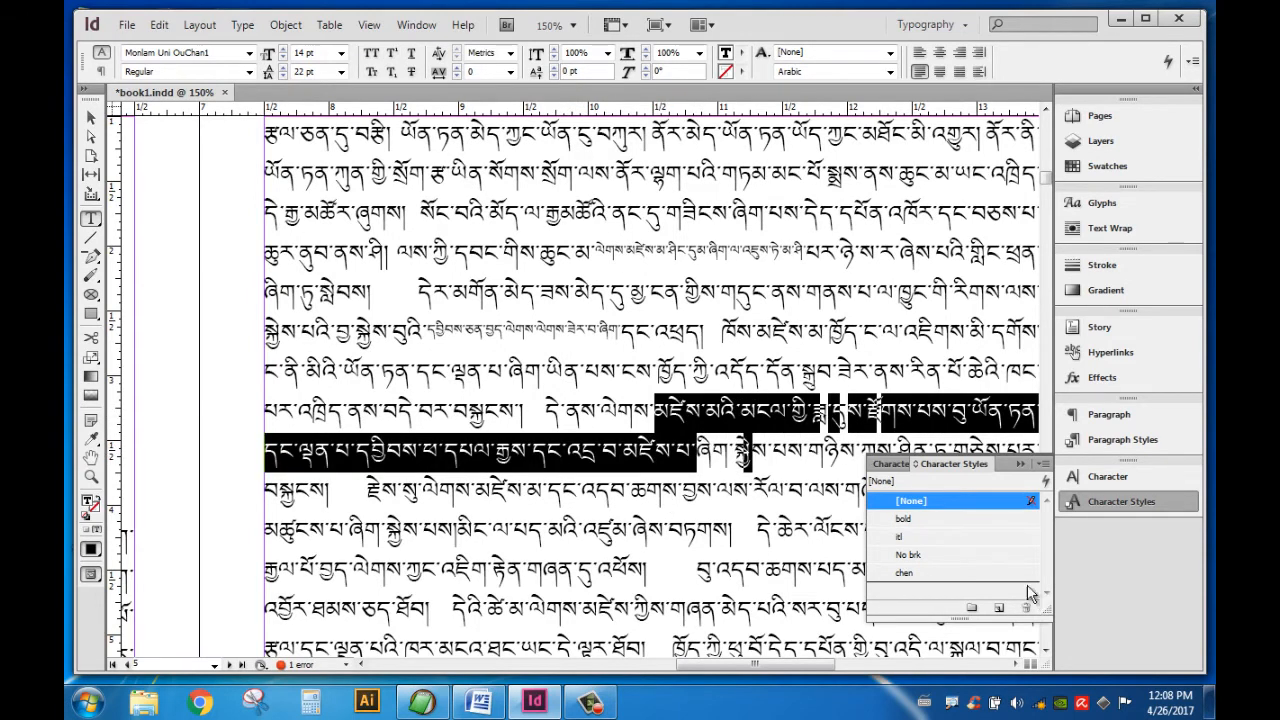
{"action": "left_click", "coordinate": [905, 573]}
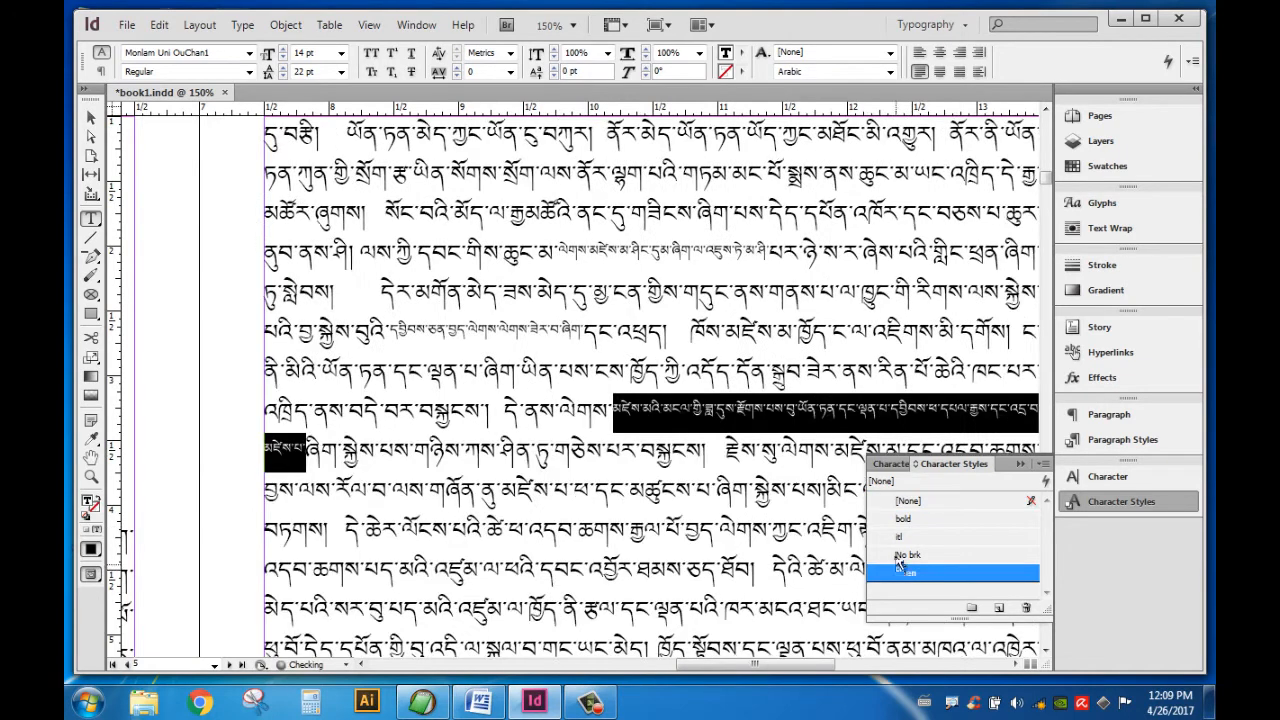
{"action": "left_click", "coordinate": [645, 455]}
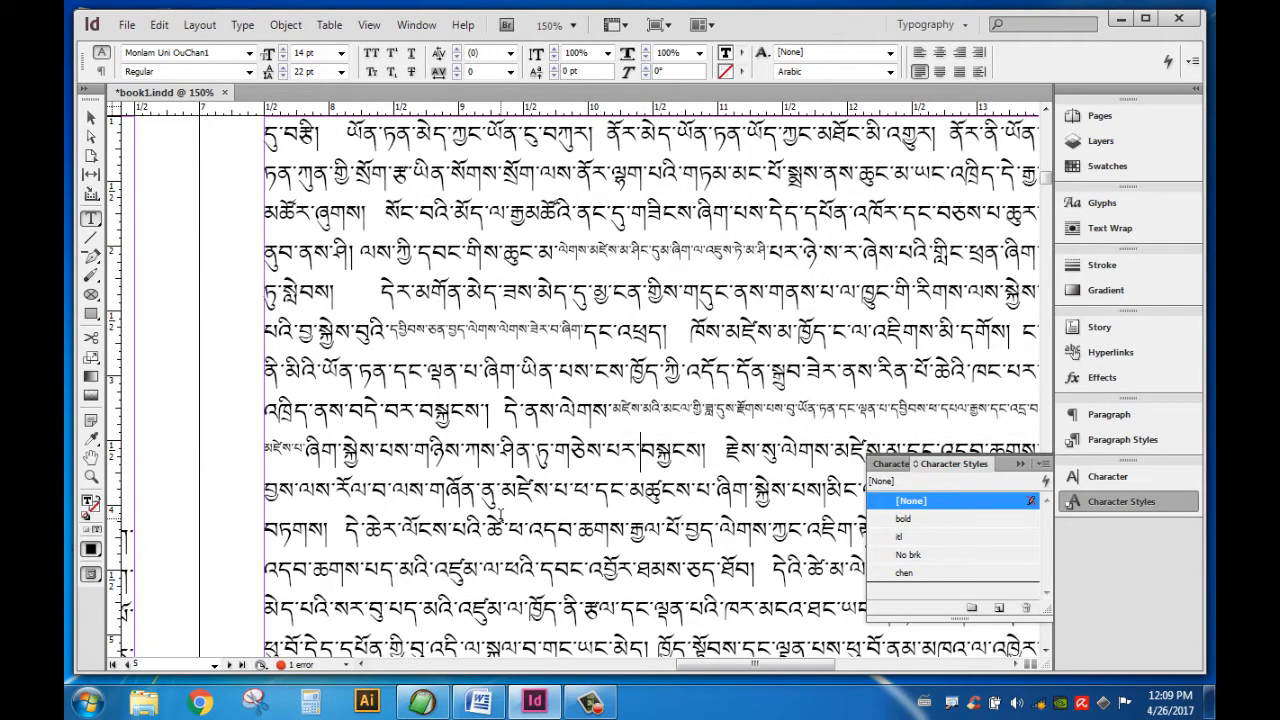
- Minimize InDesign and open the Monlam Sybol font file from the desktop's fonts folder in FontLab Studio
{"action": "scroll", "coordinate": [545, 463], "scroll_direction": "down", "scroll_amount": 1}
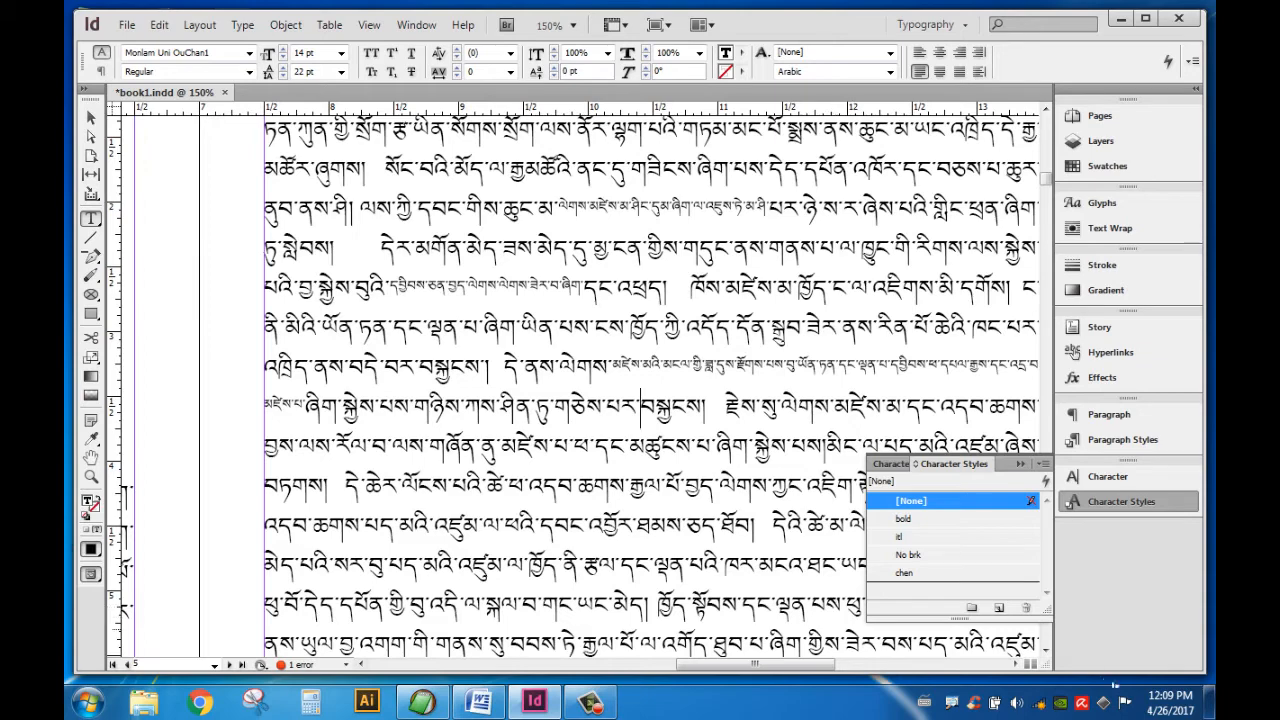
{"action": "left_click", "coordinate": [1123, 23]}
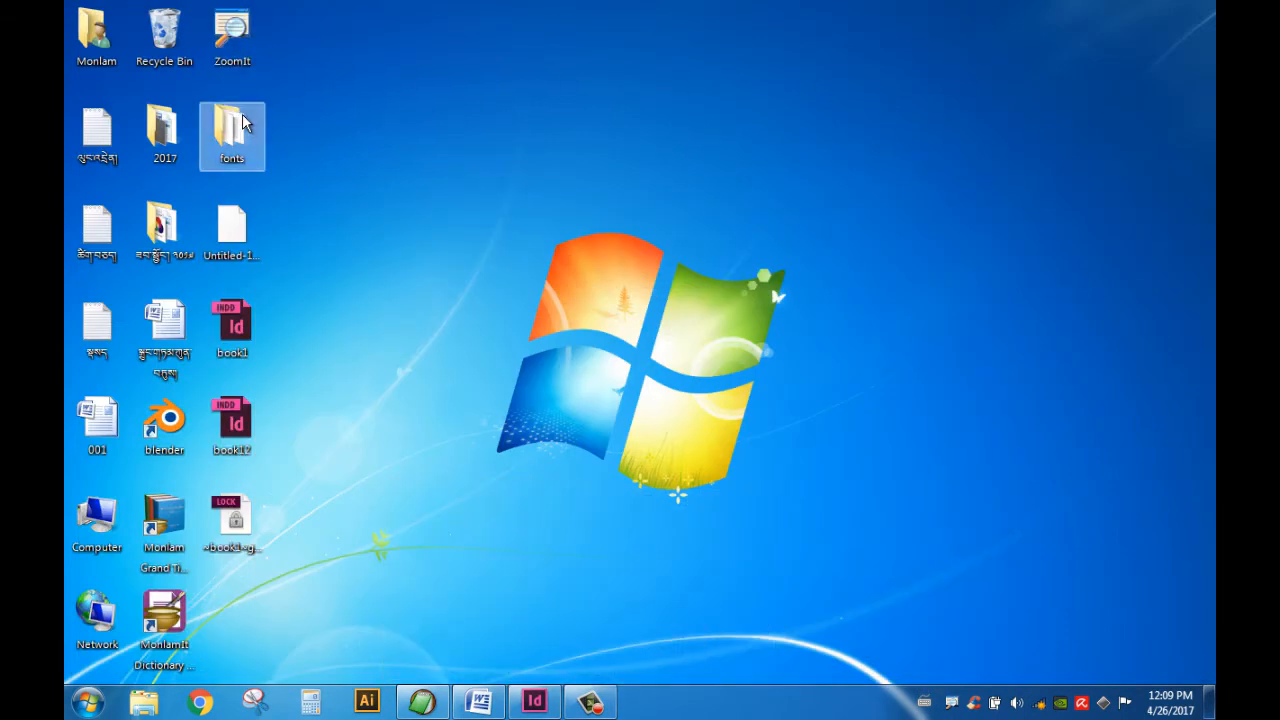
{"action": "double_click", "coordinate": [243, 122]}
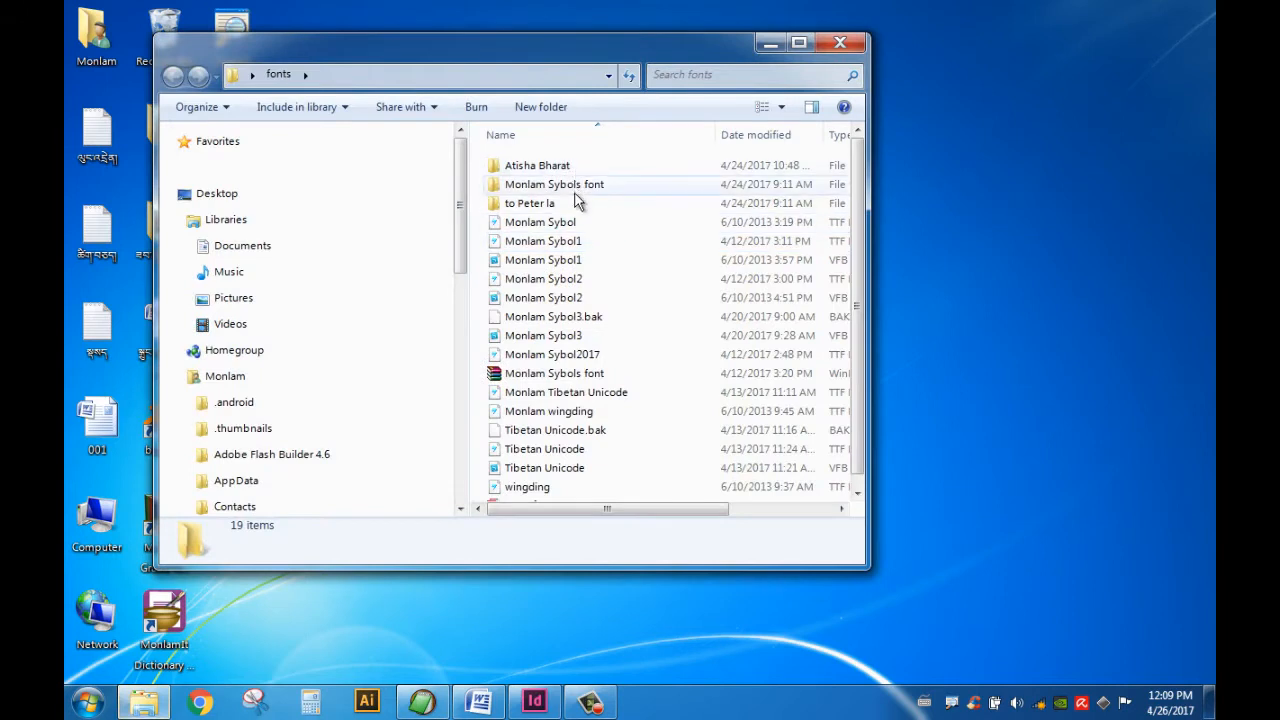
{"action": "left_click", "coordinate": [575, 229]}
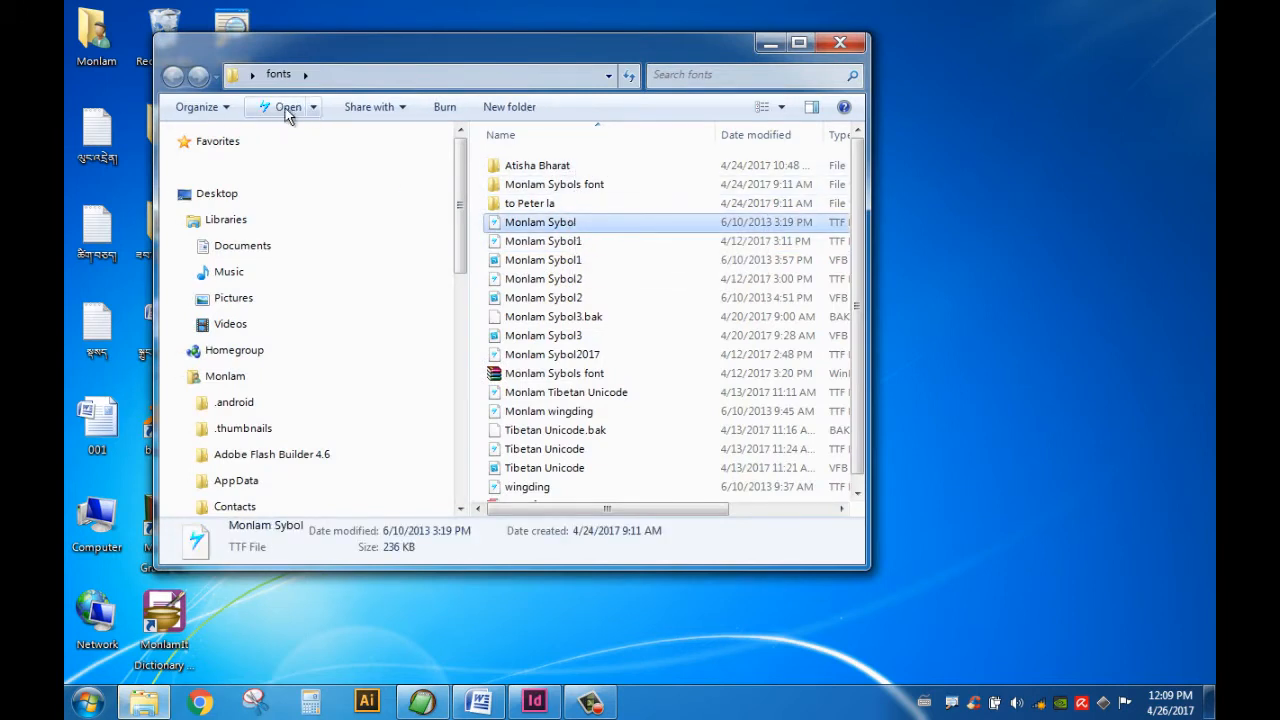
{"action": "left_click", "coordinate": [313, 107]}
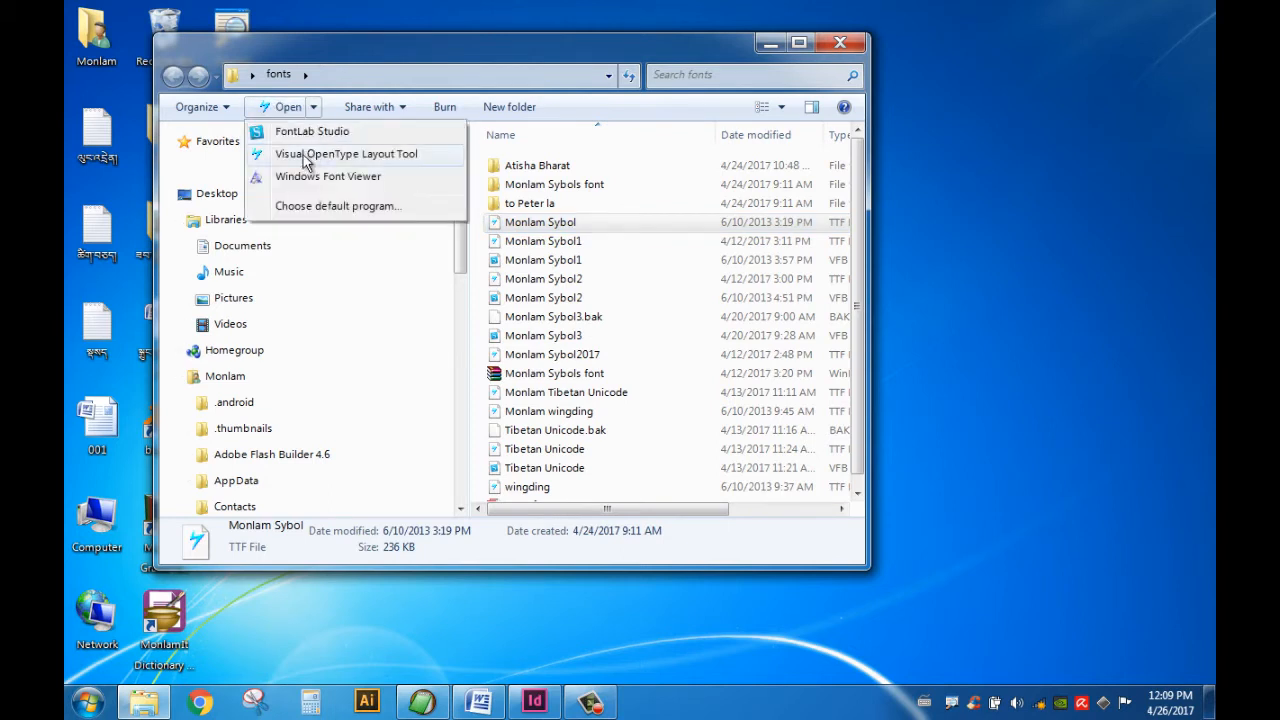
{"action": "left_click", "coordinate": [305, 131]}
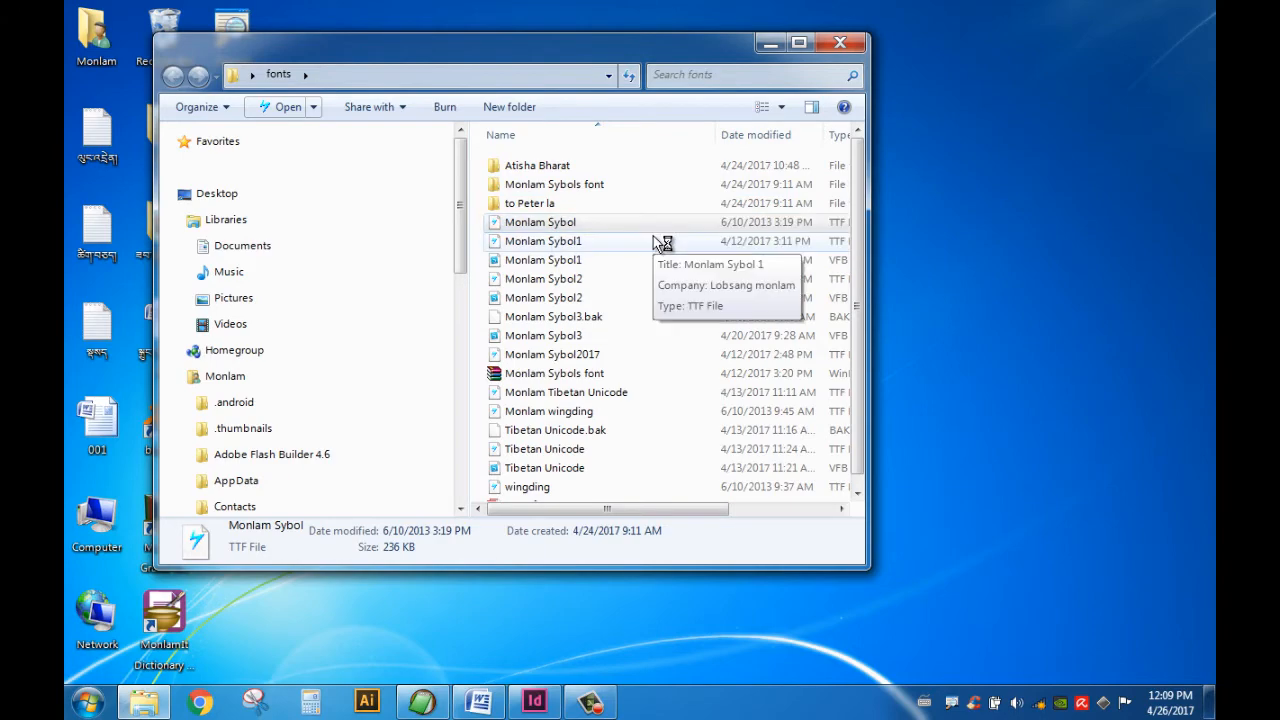
- Open the Monlam Sybol1 TTF file from the same folder in FontLab Studio
{"action": "left_click", "coordinate": [578, 245]}
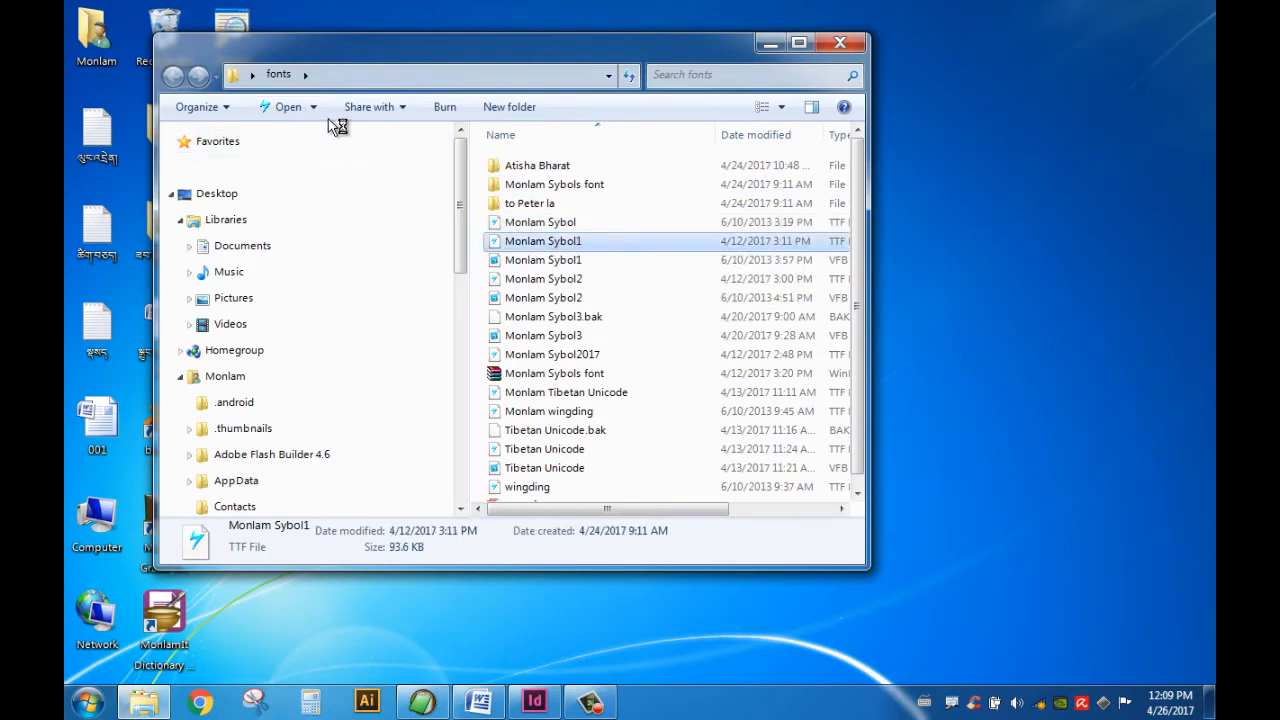
{"action": "left_click", "coordinate": [312, 107]}
{"action": "left_click", "coordinate": [338, 132]}
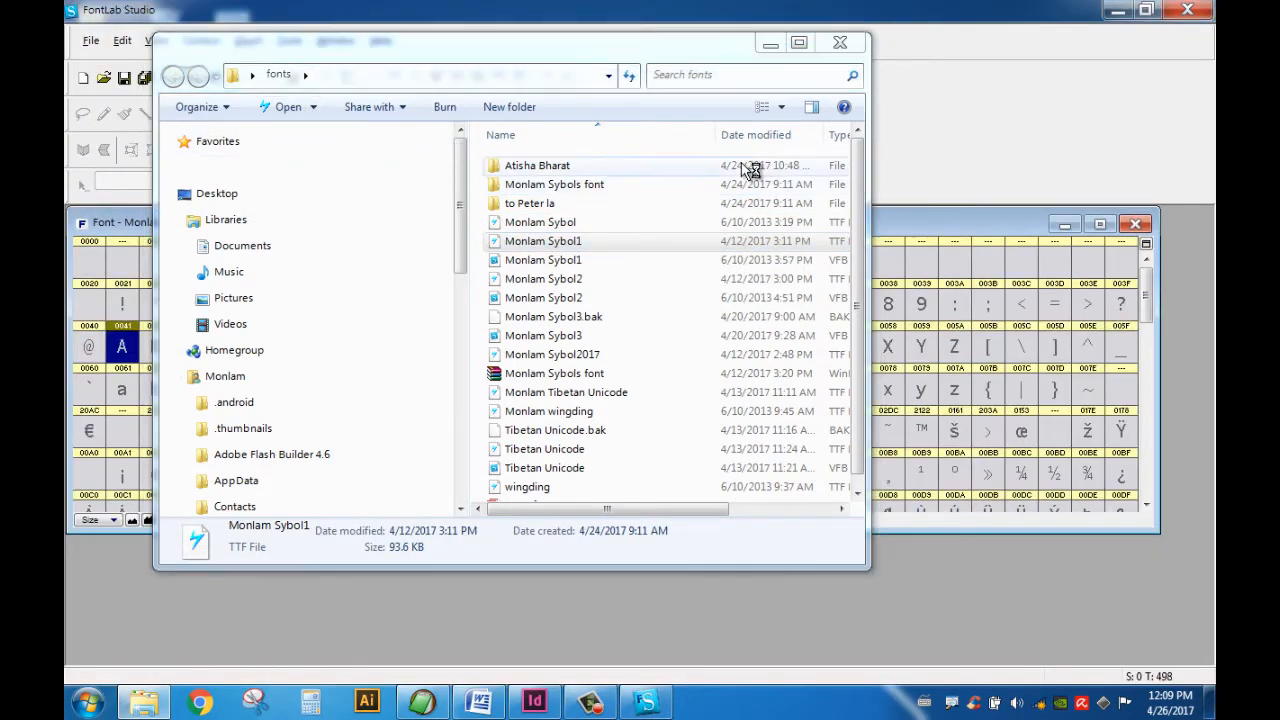
- Examine the outlines of glyphs uniF000 and uniF053 in the Monlam Sybol 1 font
{"action": "left_click_drag", "start_coordinate": [1146, 298], "coordinate": [1143, 497]}
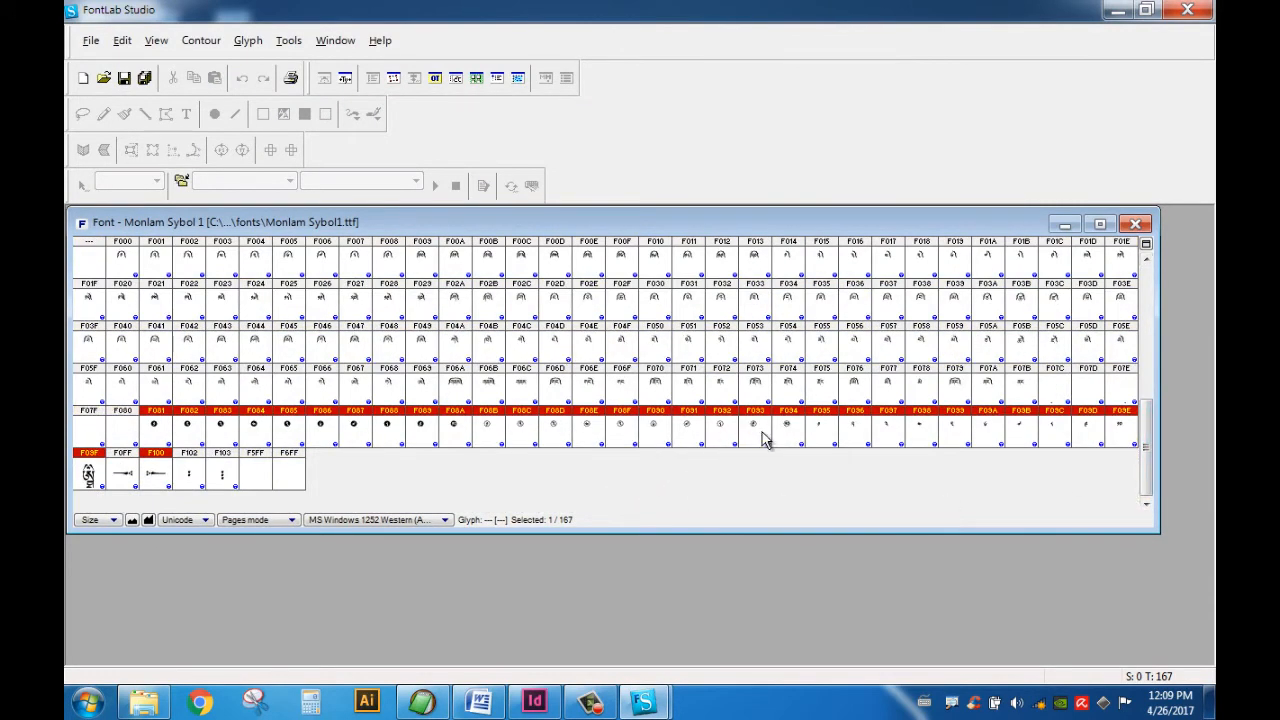
{"action": "scroll", "coordinate": [762, 443], "scroll_direction": "up", "scroll_amount": 2}
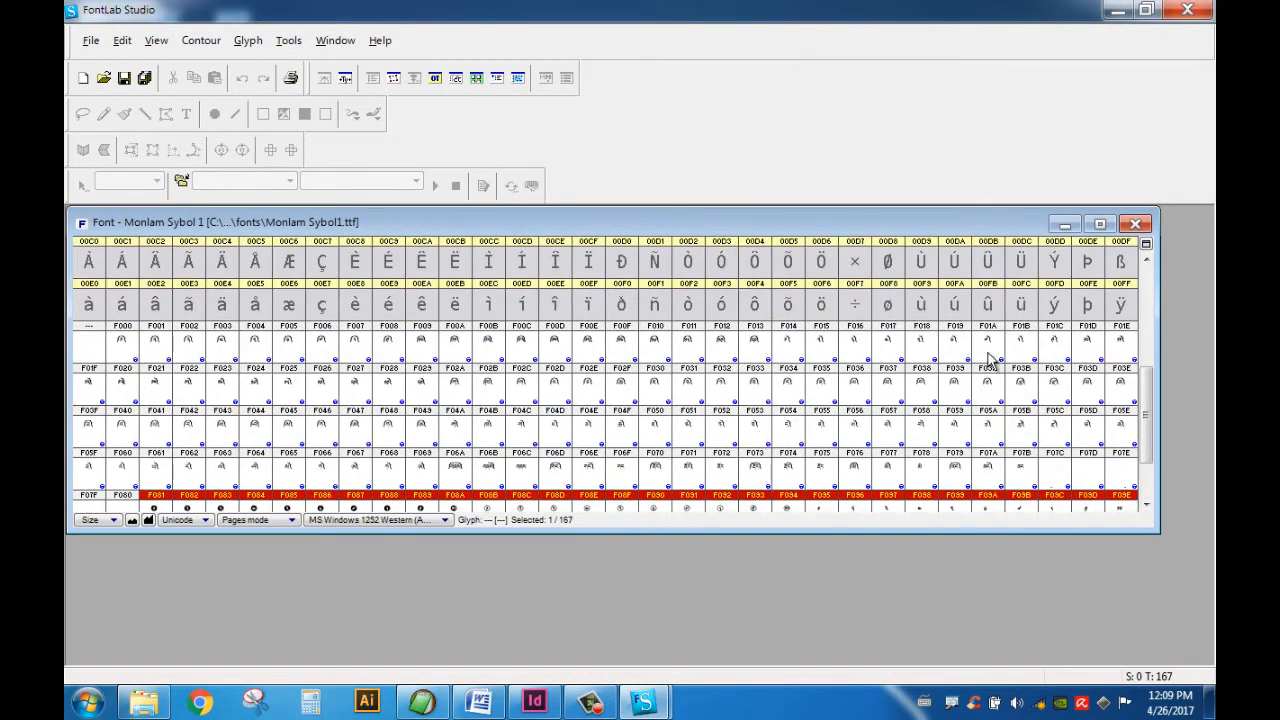
{"action": "double_click", "coordinate": [119, 350]}
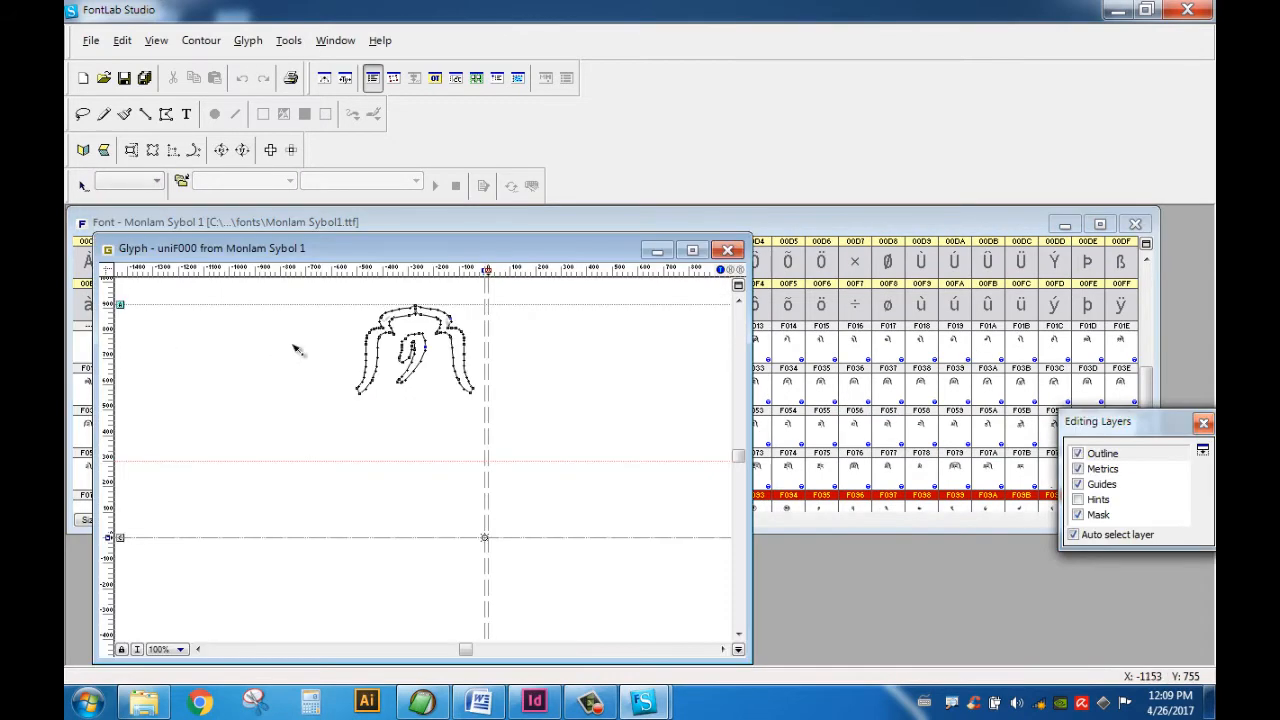
{"action": "left_click", "coordinate": [727, 250]}
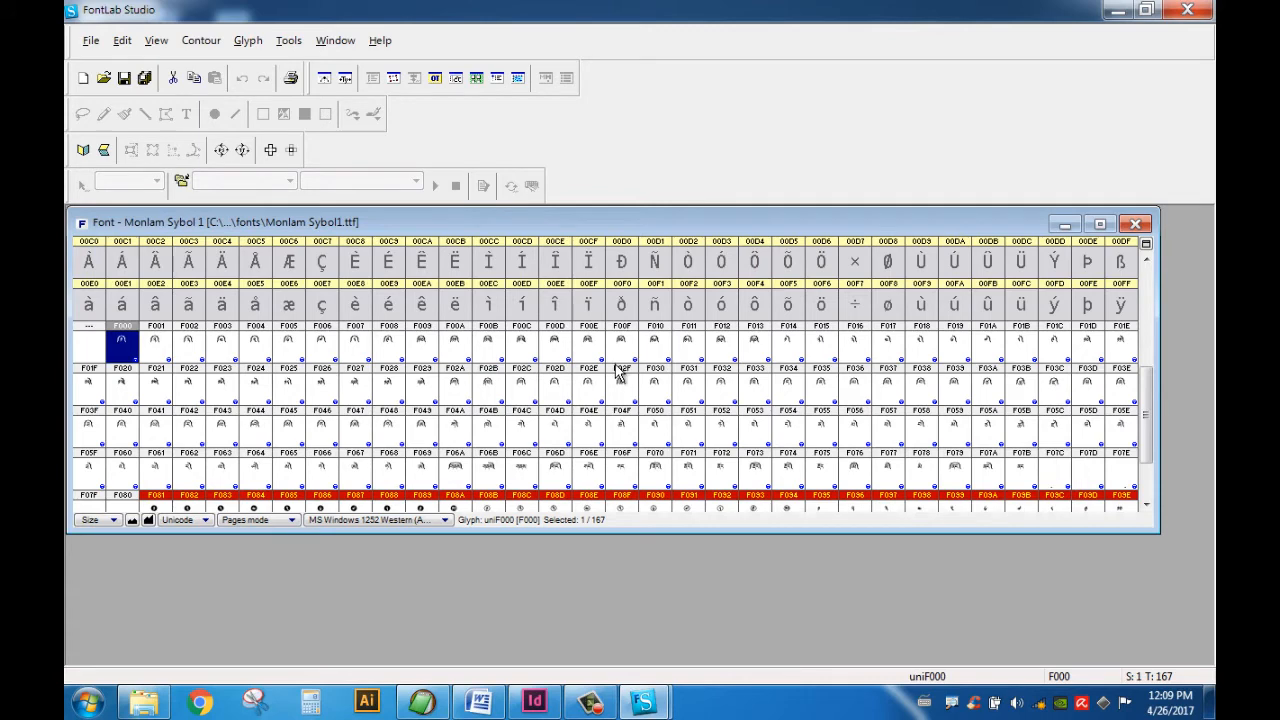
{"action": "scroll", "coordinate": [617, 380], "scroll_direction": "down", "scroll_amount": 1}
{"action": "left_click", "coordinate": [755, 386]}
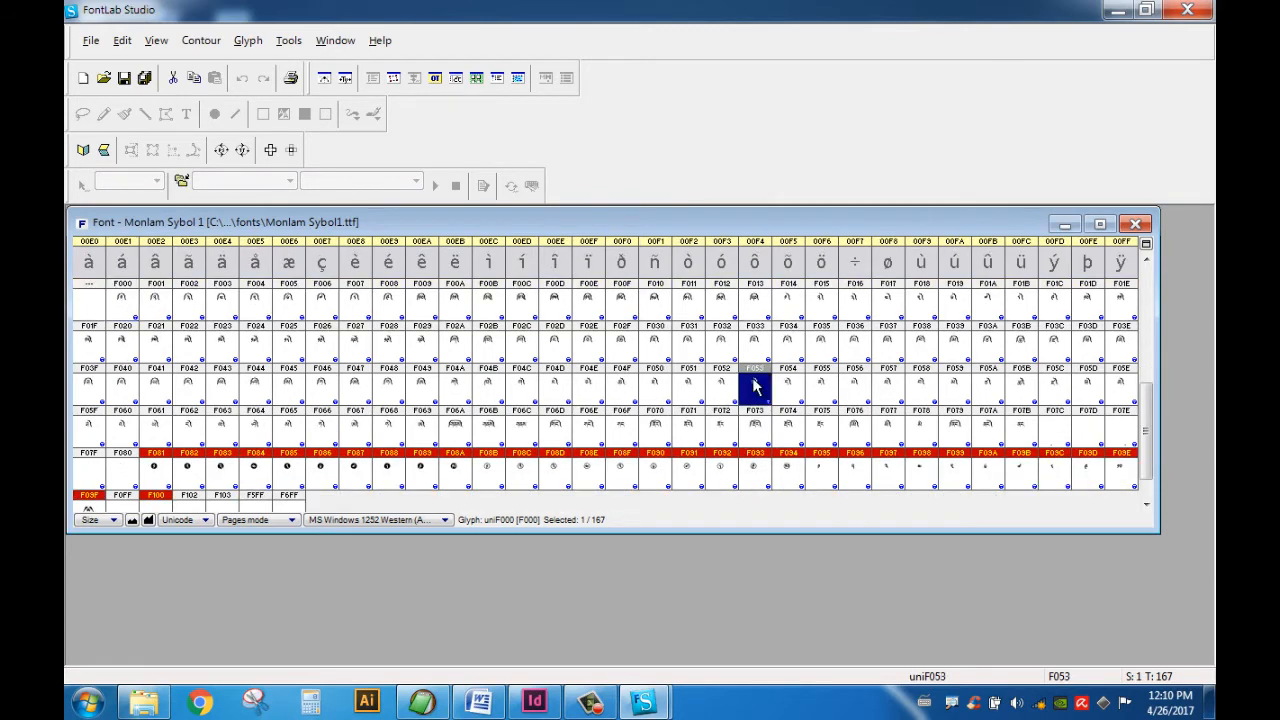
{"action": "double_click", "coordinate": [755, 386]}
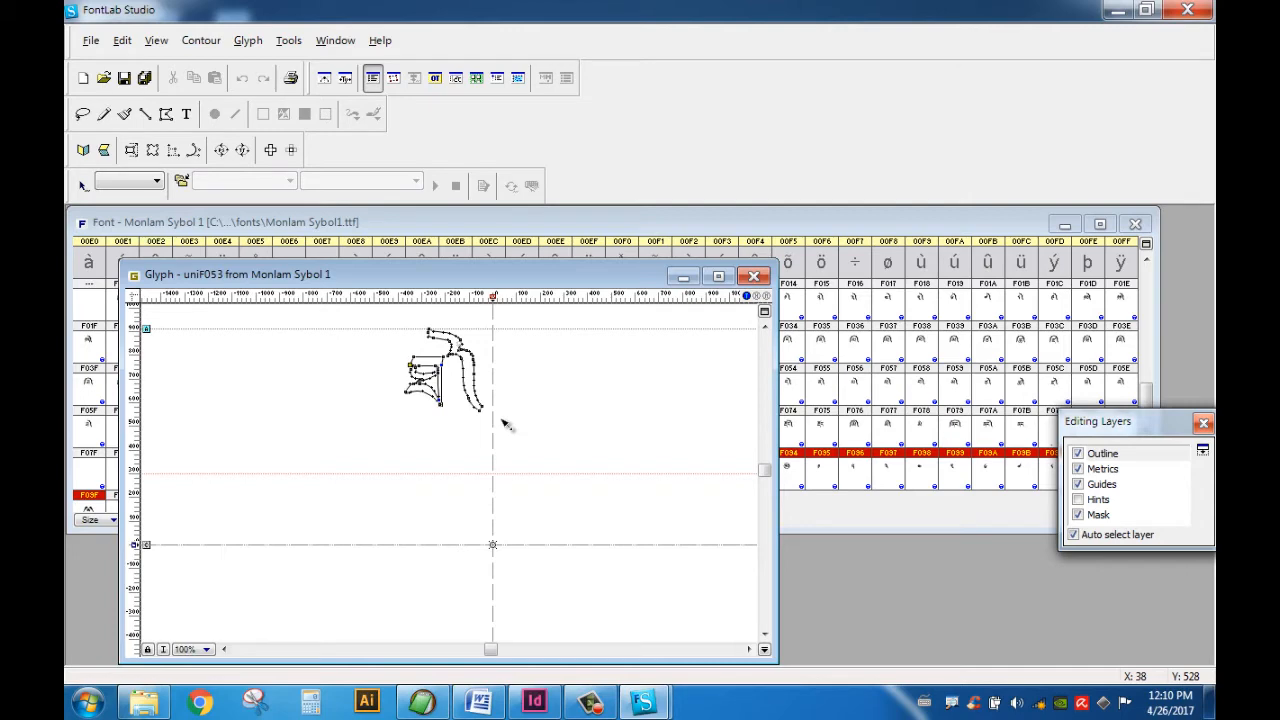
- Examine the glyphs at F081 and F5FF in the Monlam Sybol 1 font, closing each glyph window
{"action": "left_click", "coordinate": [755, 277]}
{"action": "double_click", "coordinate": [160, 468]}
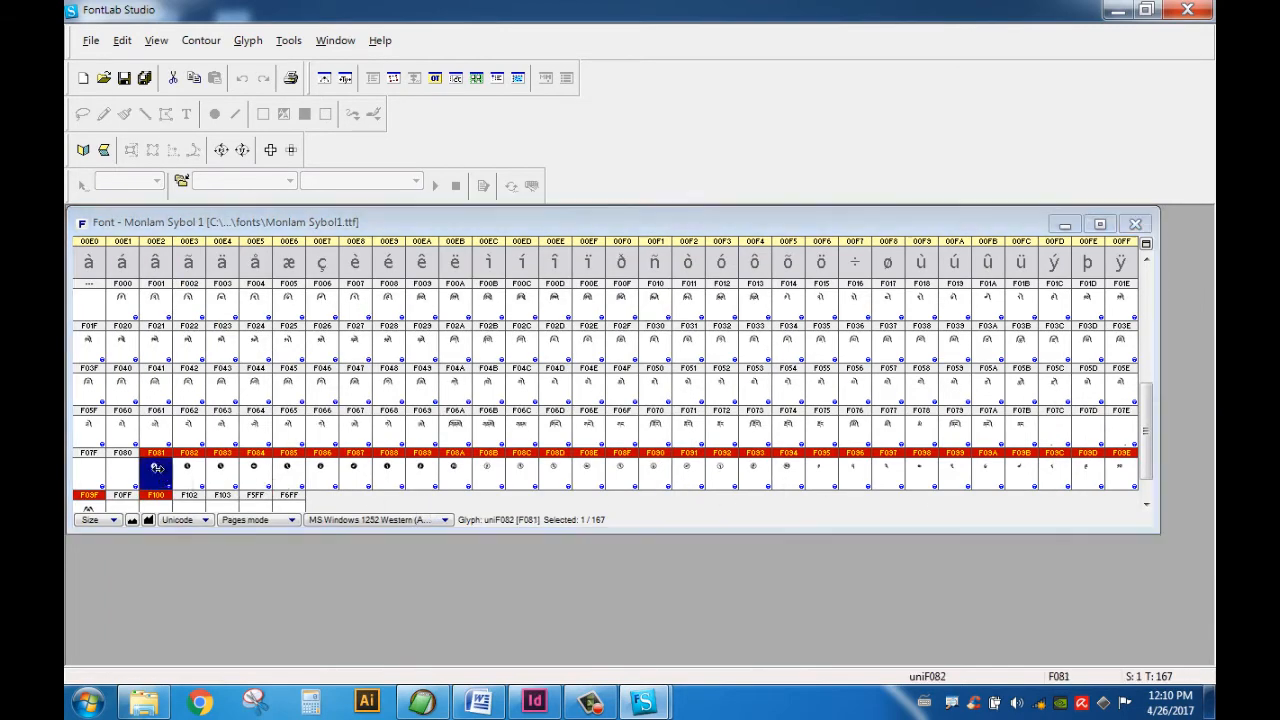
{"action": "left_click", "coordinate": [780, 302]}
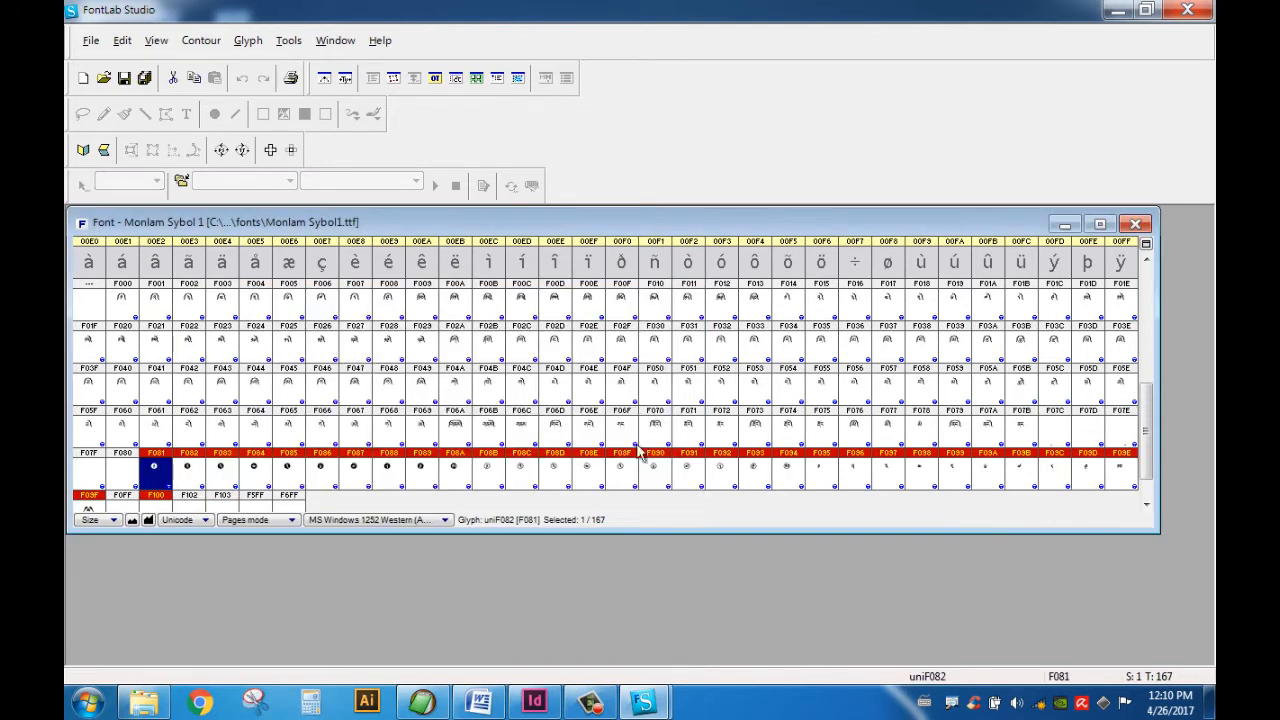
{"action": "scroll", "coordinate": [840, 478], "scroll_direction": "down", "scroll_amount": 1}
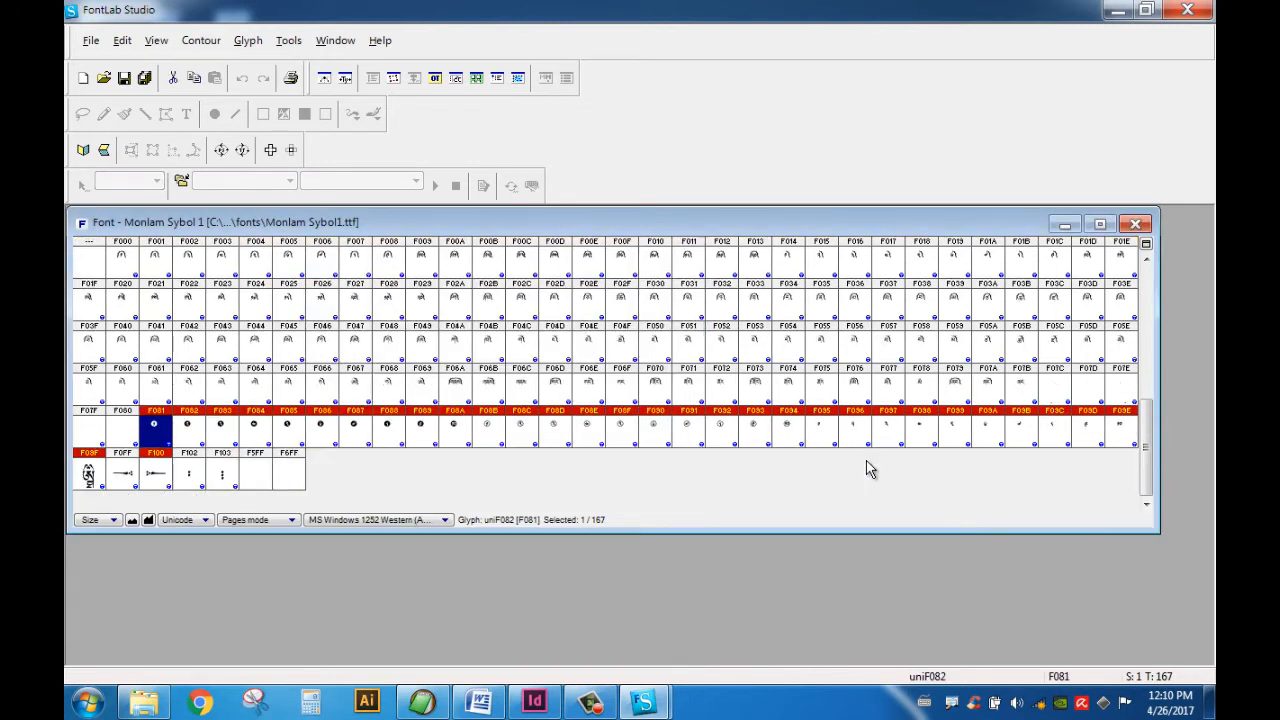
{"action": "double_click", "coordinate": [256, 478]}
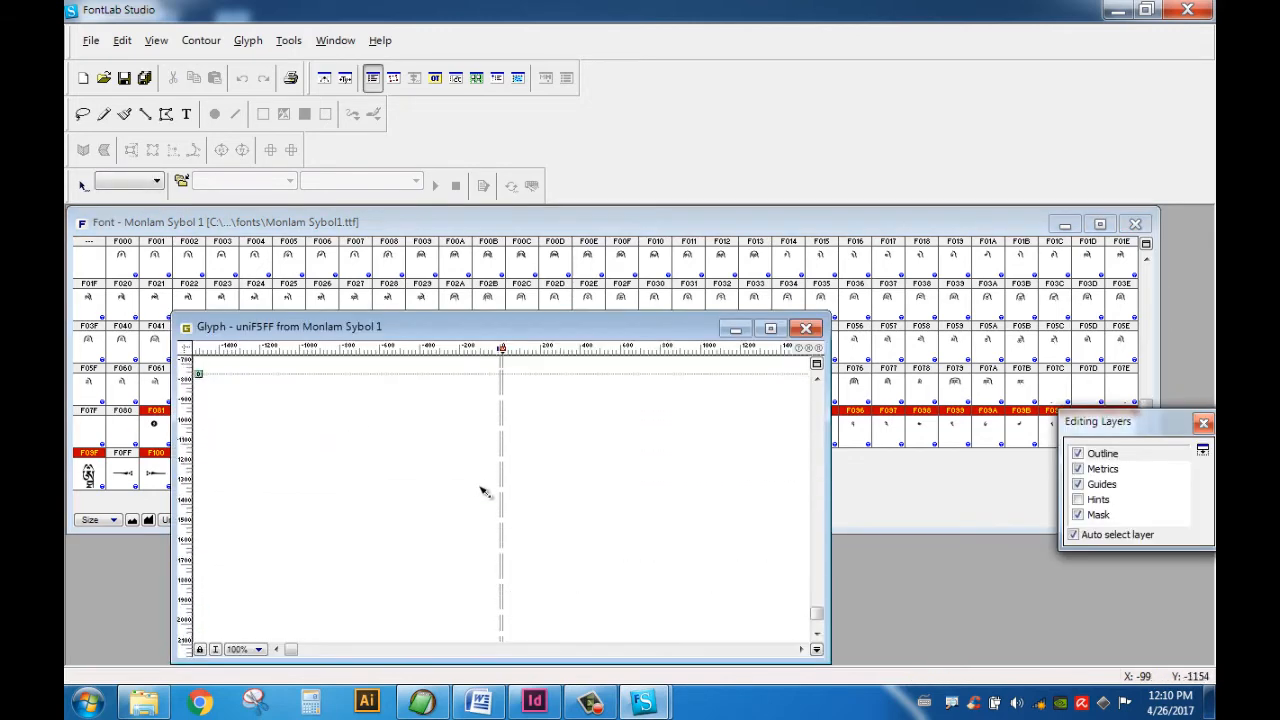
{"action": "left_click", "coordinate": [806, 328]}
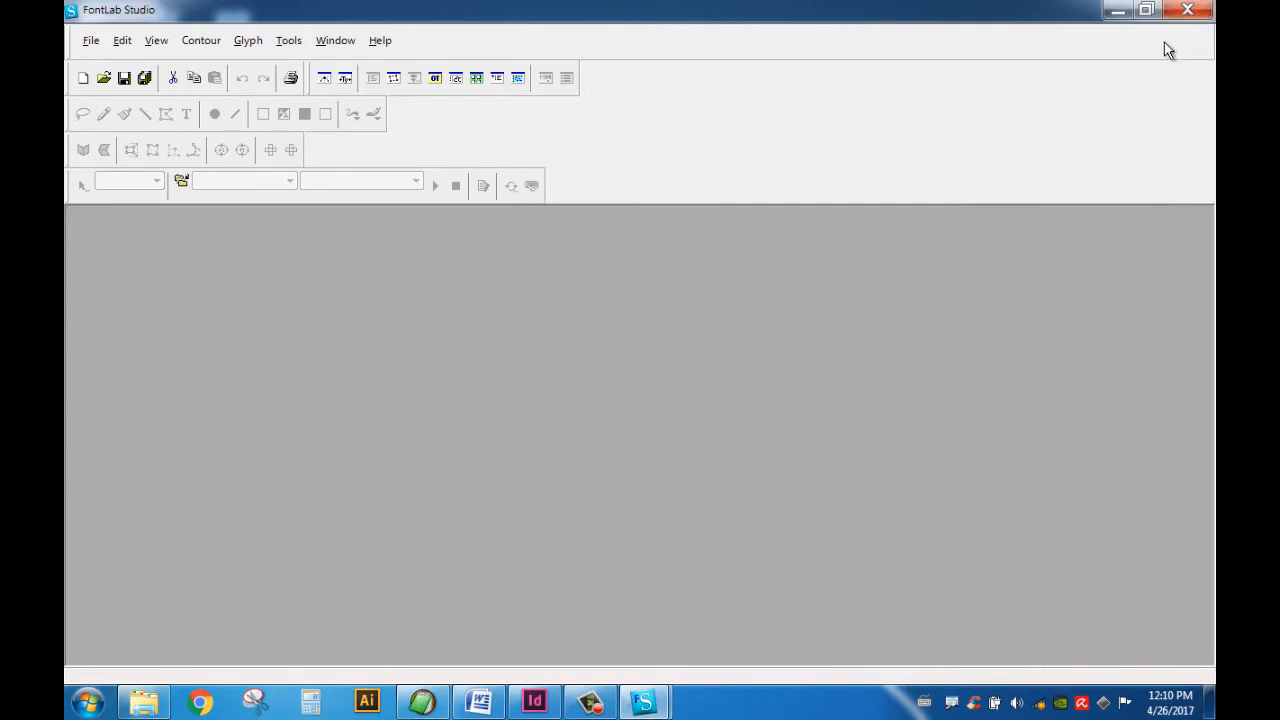
- Leave Monlam Sybol 1, maximize the Monlam Sybol font window, examine the outline of glyph uniF06A, and close FontLab Studio
{"action": "key", "text": "ctrl+F4"}
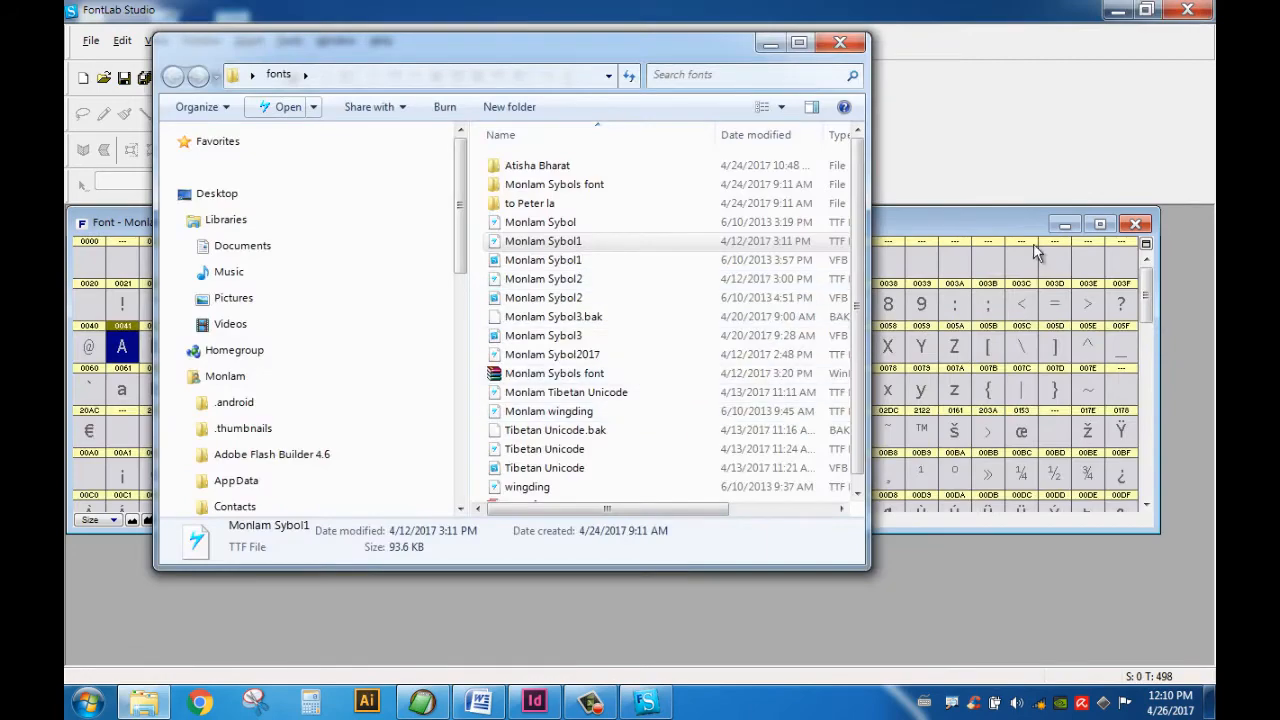
{"action": "key", "text": "Escape"}
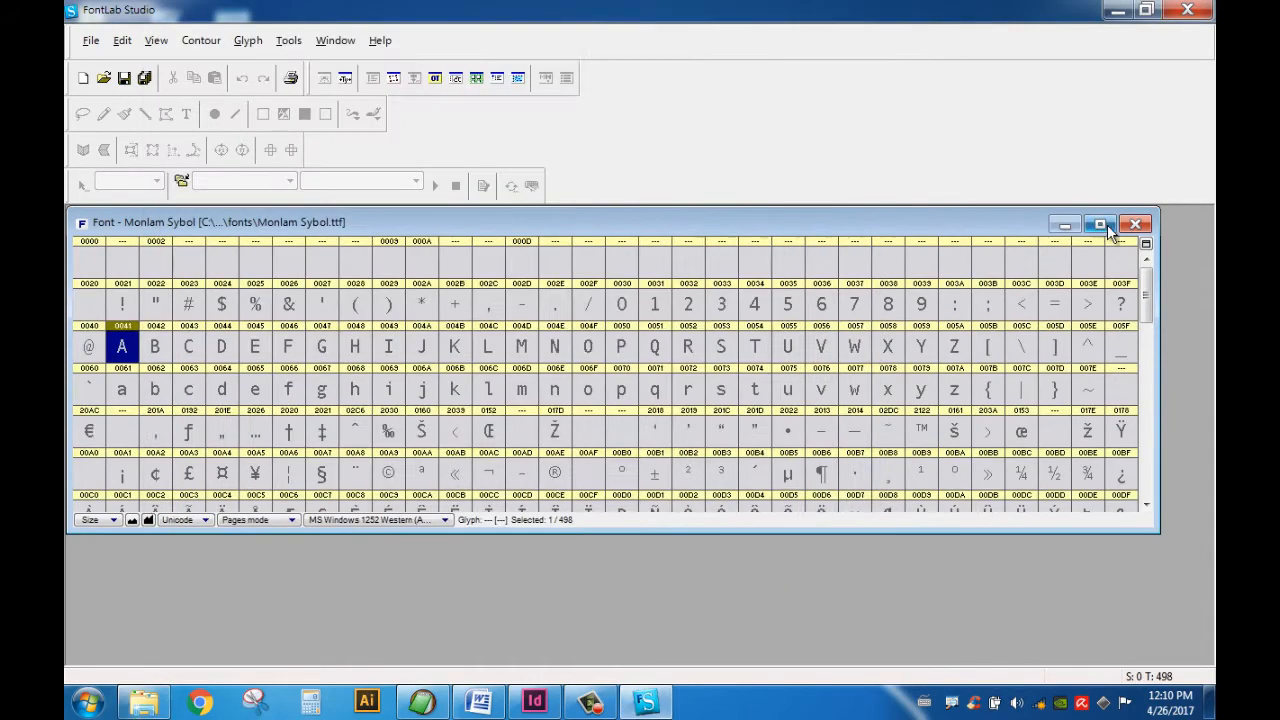
{"action": "left_click", "coordinate": [1104, 224]}
{"action": "left_click_drag", "start_coordinate": [1205, 318], "coordinate": [1203, 635]}
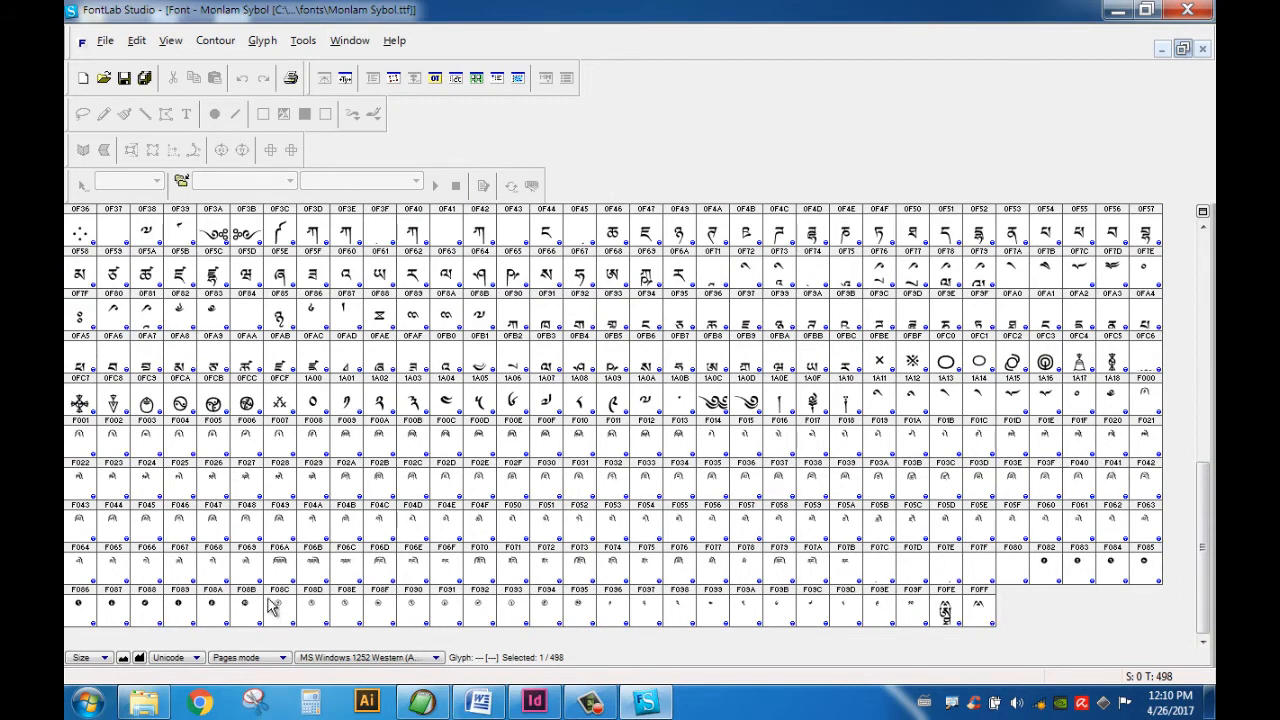
{"action": "double_click", "coordinate": [280, 562]}
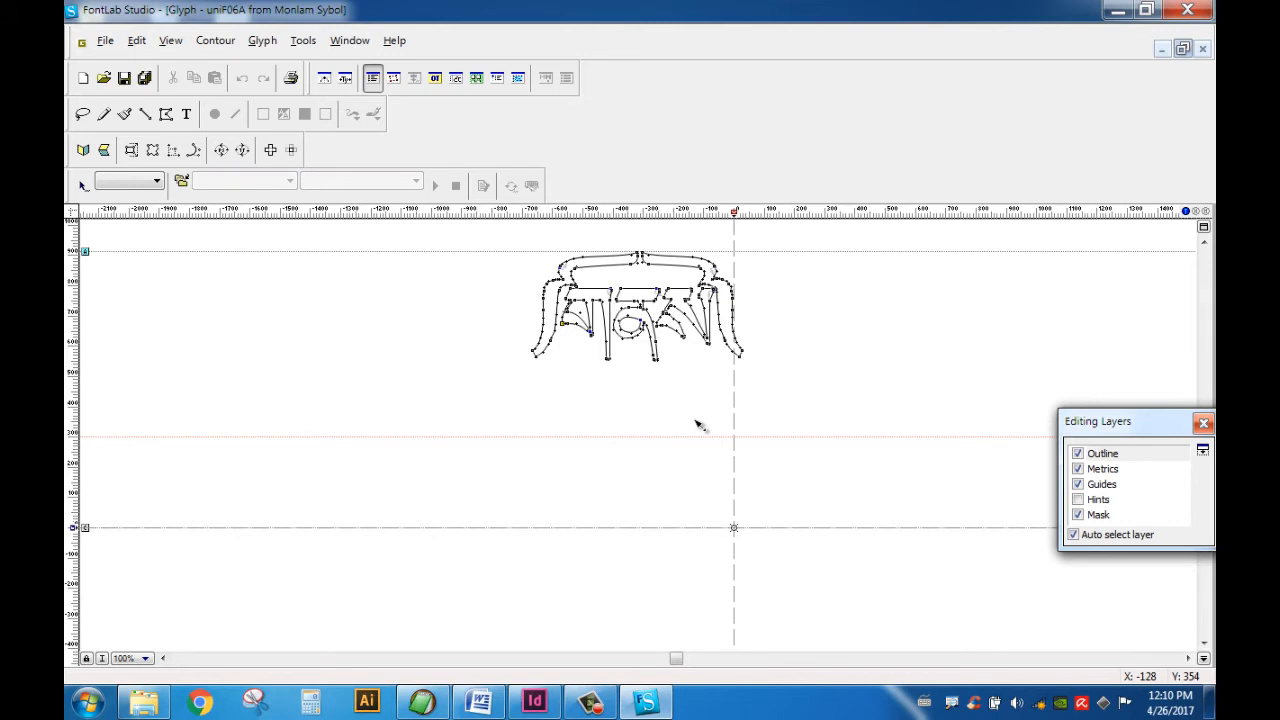
{"action": "left_click", "coordinate": [1187, 11]}
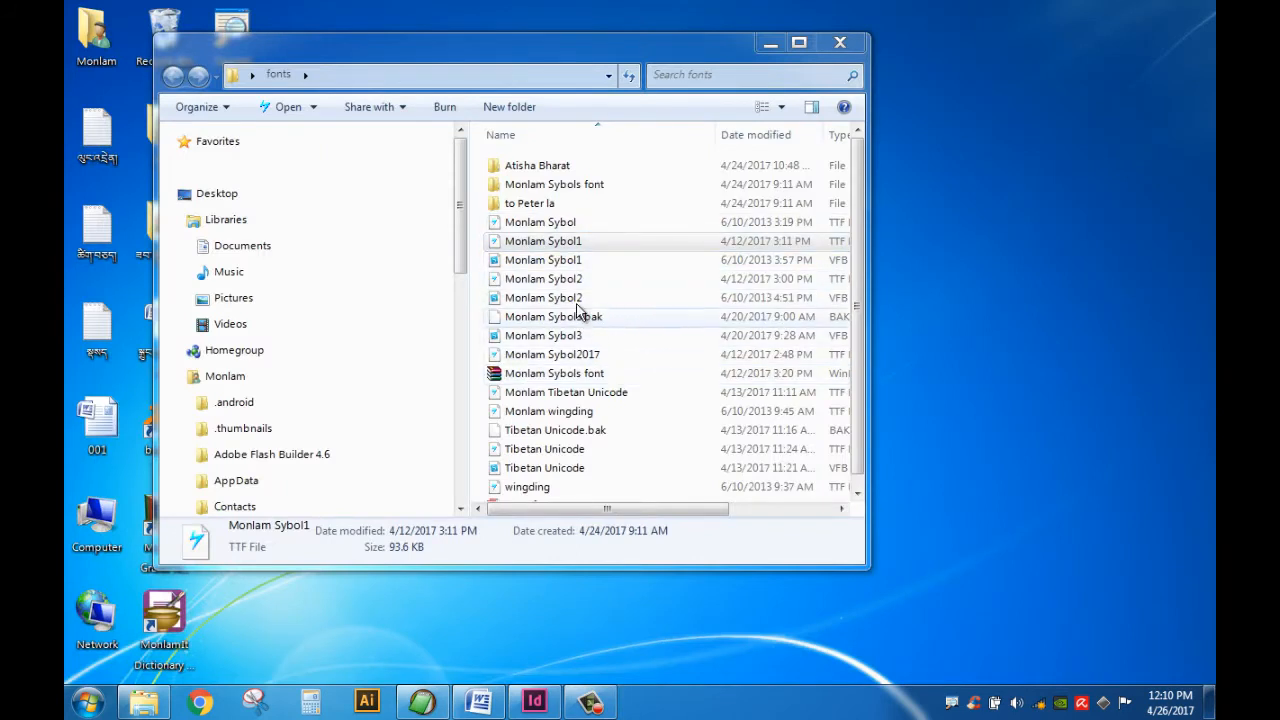
- Open the Monlam Sybol1 TTF file from the Monlam Sybols font subfolder in FontLab Studio
{"action": "double_click", "coordinate": [562, 186]}
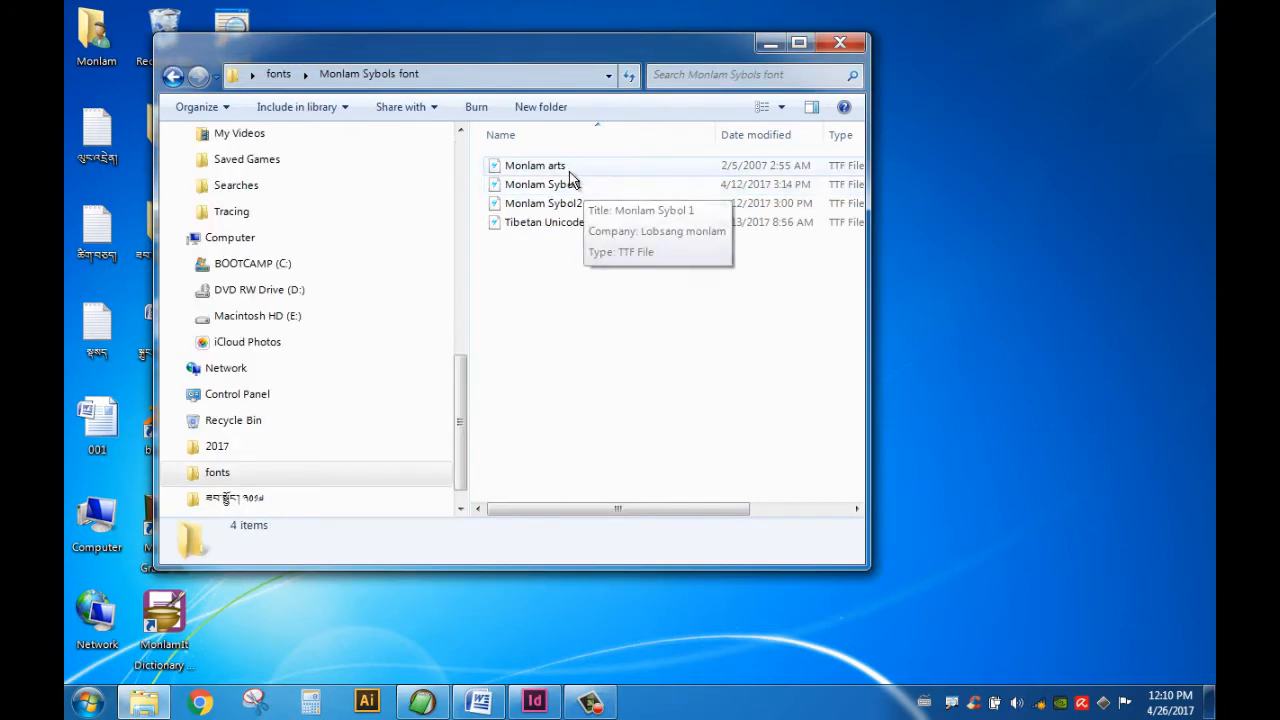
{"action": "left_click", "coordinate": [565, 167]}
{"action": "left_click", "coordinate": [583, 207]}
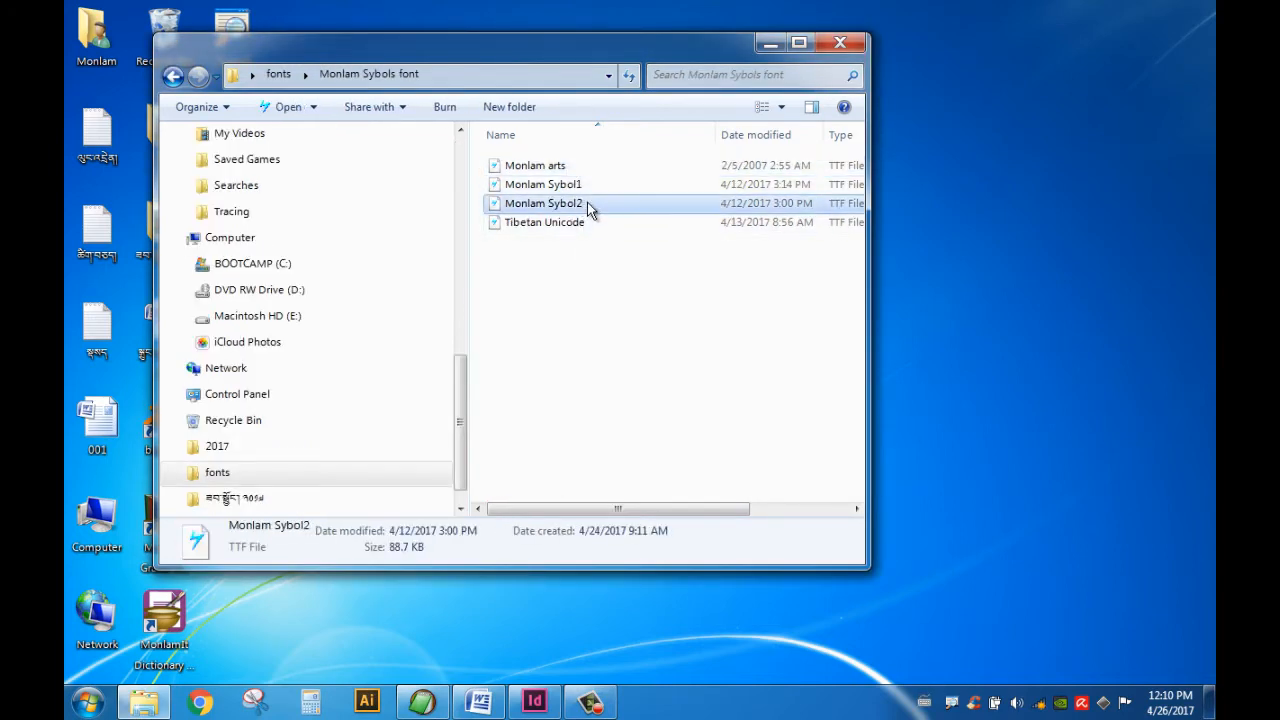
{"action": "left_click", "coordinate": [578, 190]}
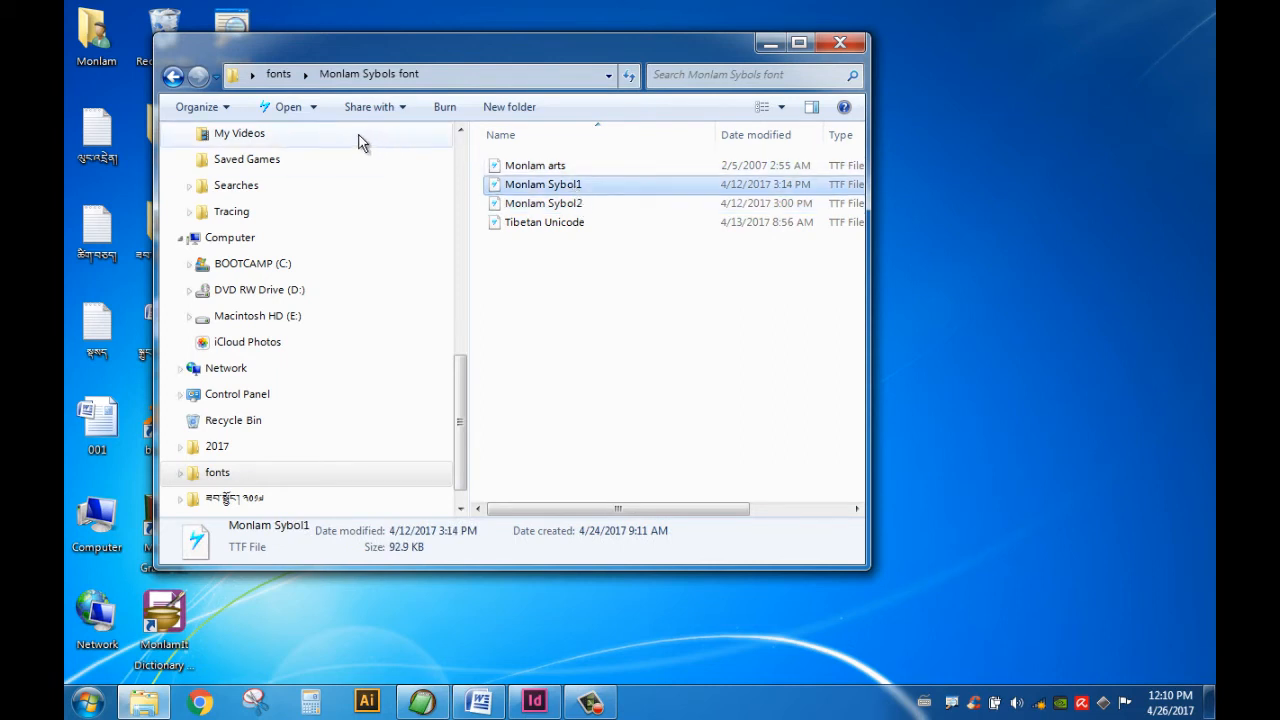
{"action": "left_click", "coordinate": [313, 107]}
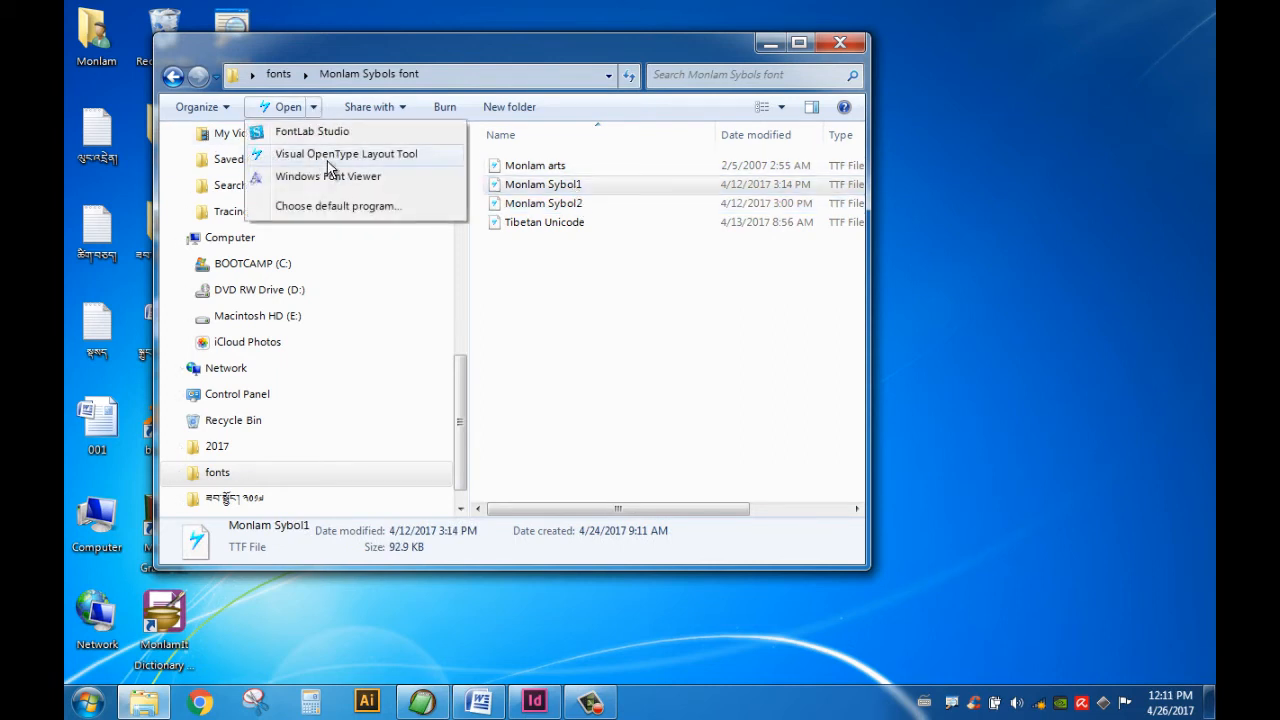
{"action": "left_click", "coordinate": [336, 133]}
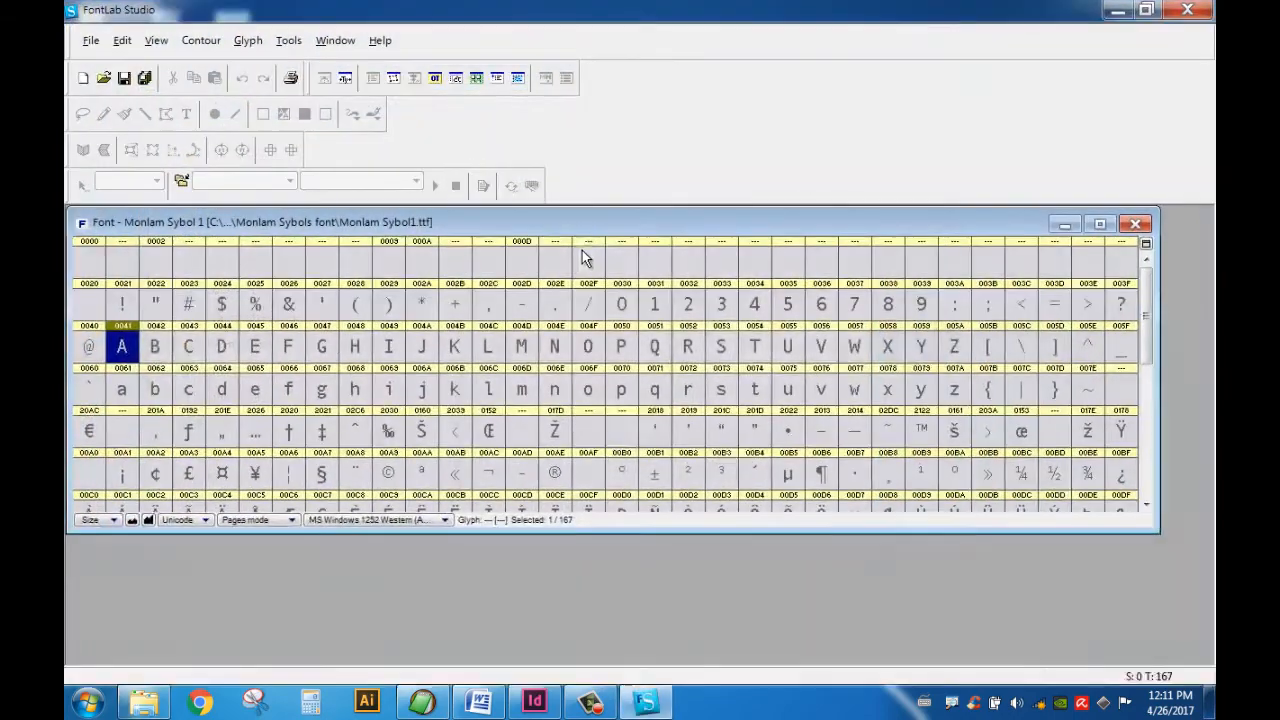
- Examine the outlines of glyphs uniF07C, uniF07D and uniF07E in this copy of the Monlam Sybol 1 font
{"action": "left_click_drag", "start_coordinate": [1150, 315], "coordinate": [1148, 437]}
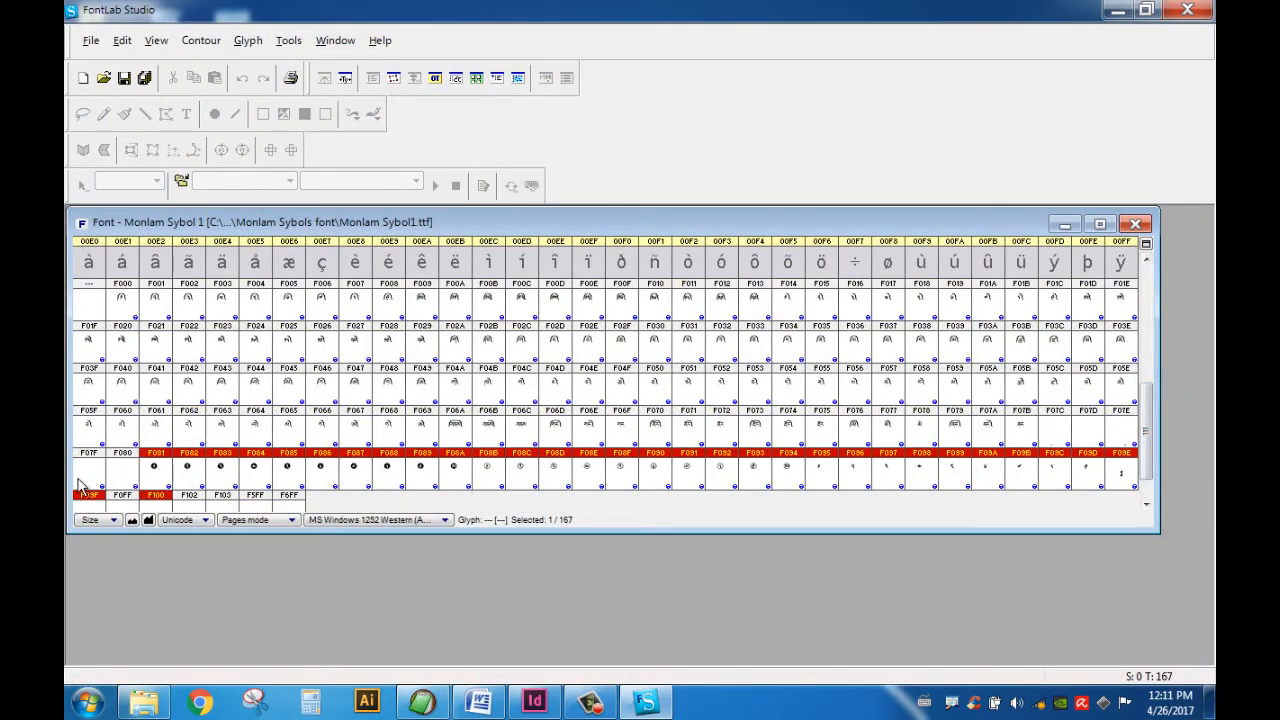
{"action": "double_click", "coordinate": [1058, 438]}
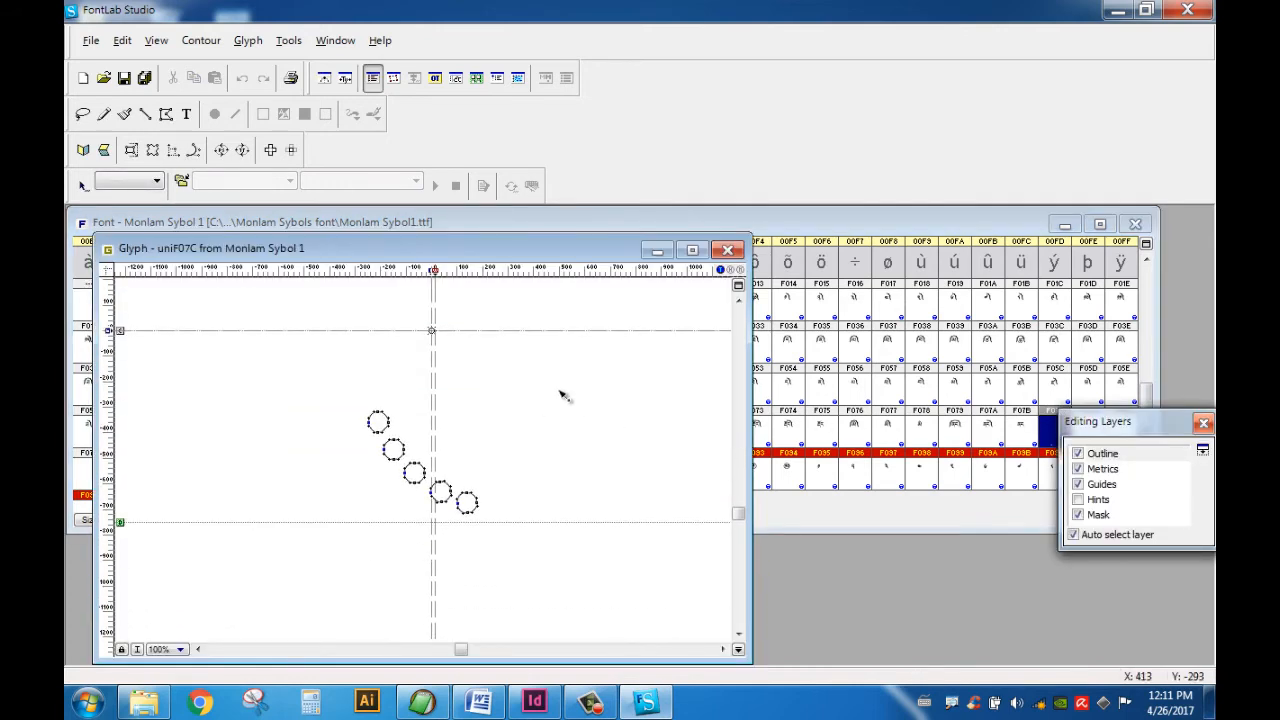
{"action": "left_click", "coordinate": [728, 249]}
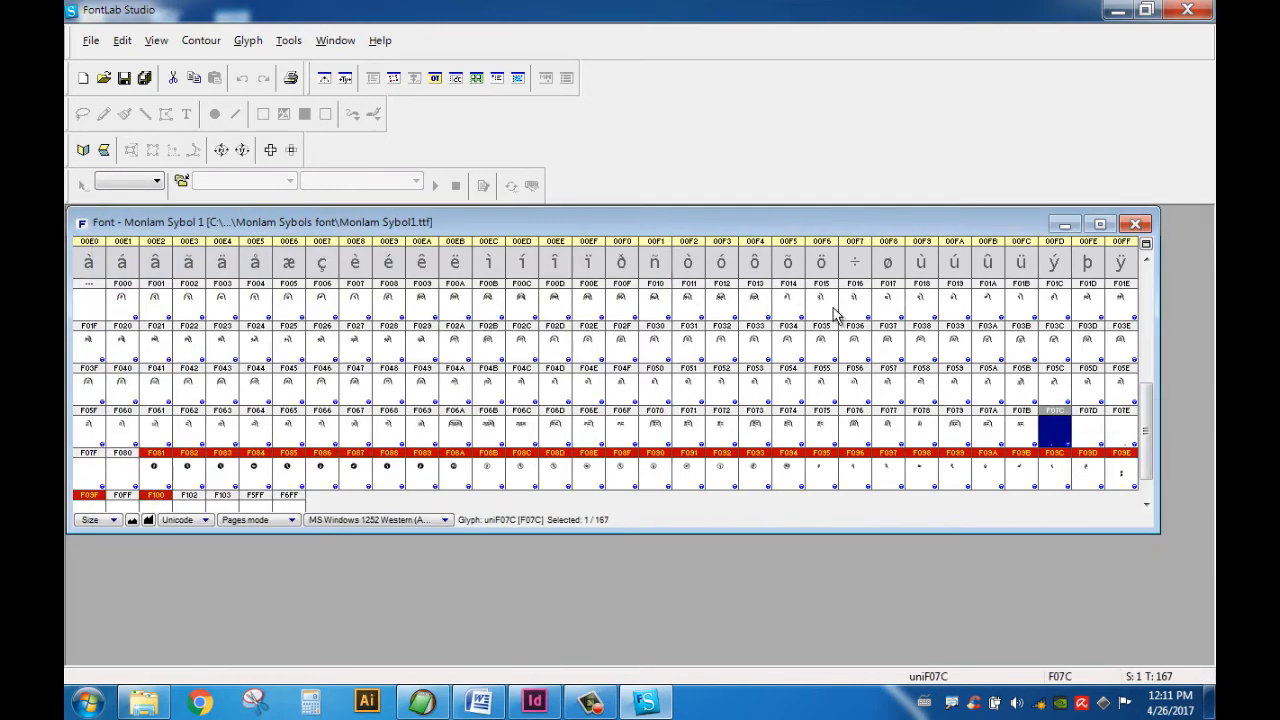
{"action": "double_click", "coordinate": [1087, 430]}
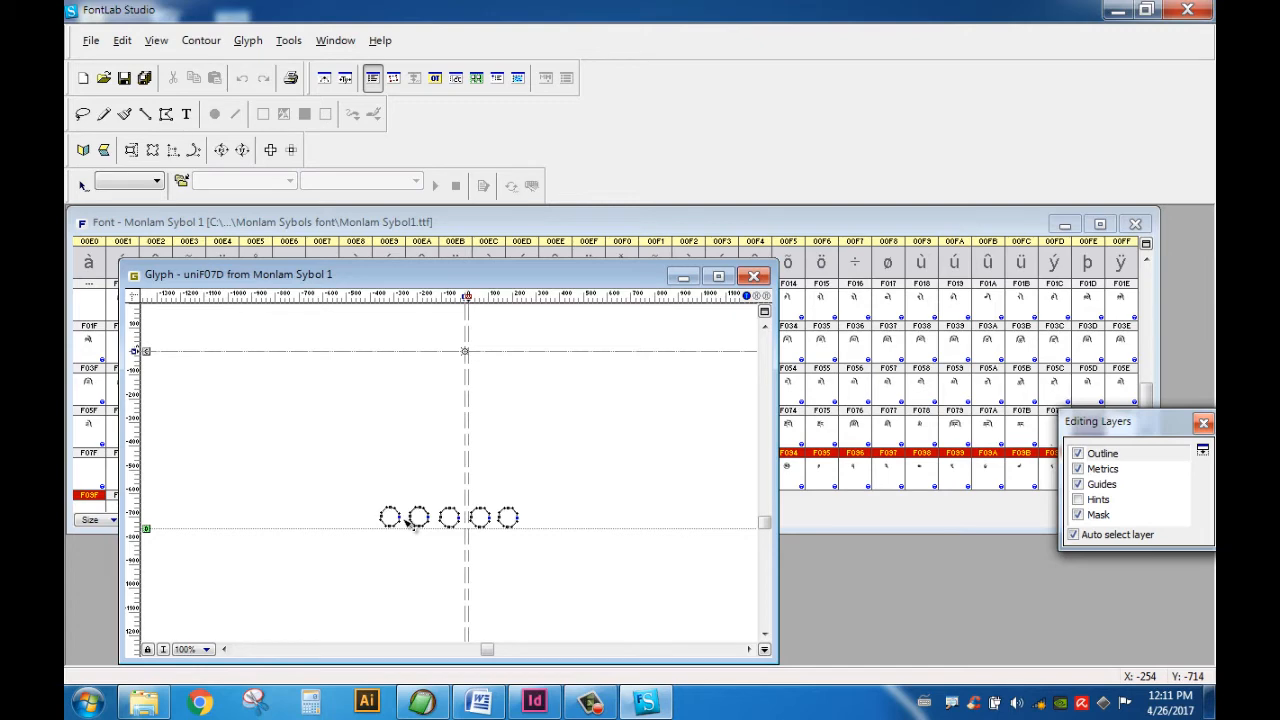
{"action": "left_click", "coordinate": [754, 275]}
{"action": "double_click", "coordinate": [1118, 435]}
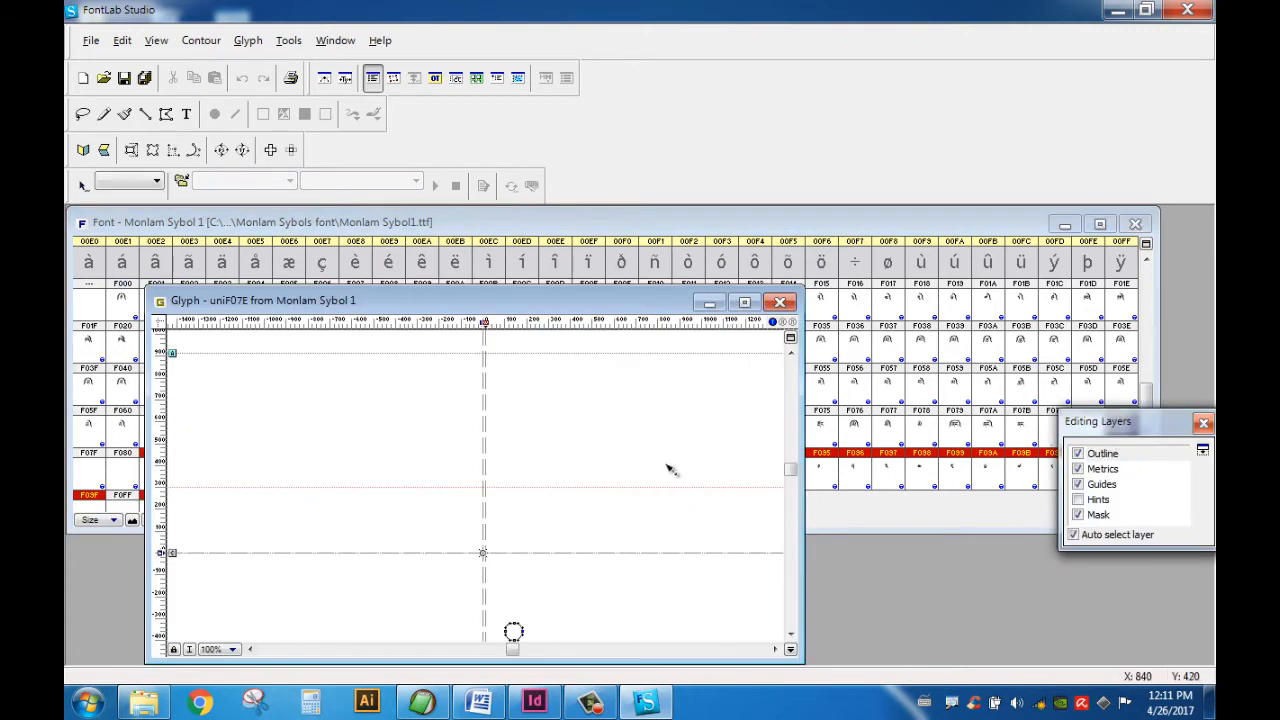
{"action": "left_click", "coordinate": [780, 302]}
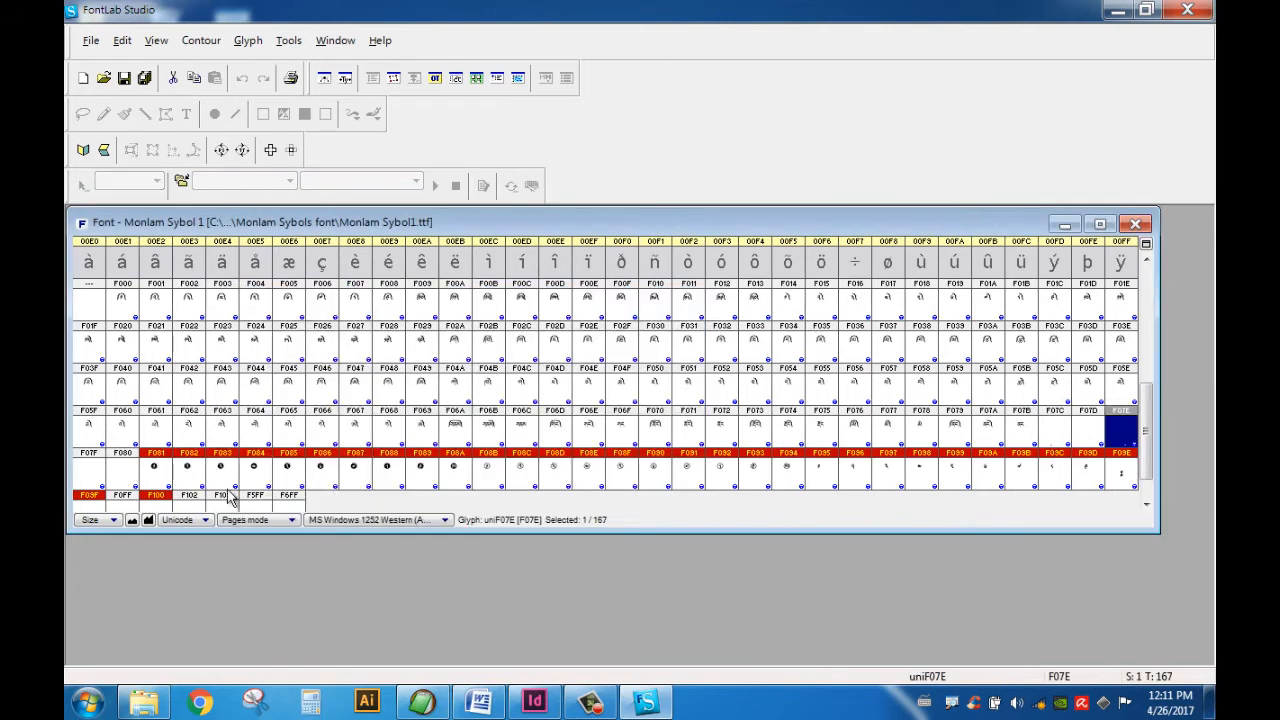
- Check the glyph cells at F081 and F5FF near the end of the font table, and close FontLab Studio
{"action": "left_click", "coordinate": [155, 470]}
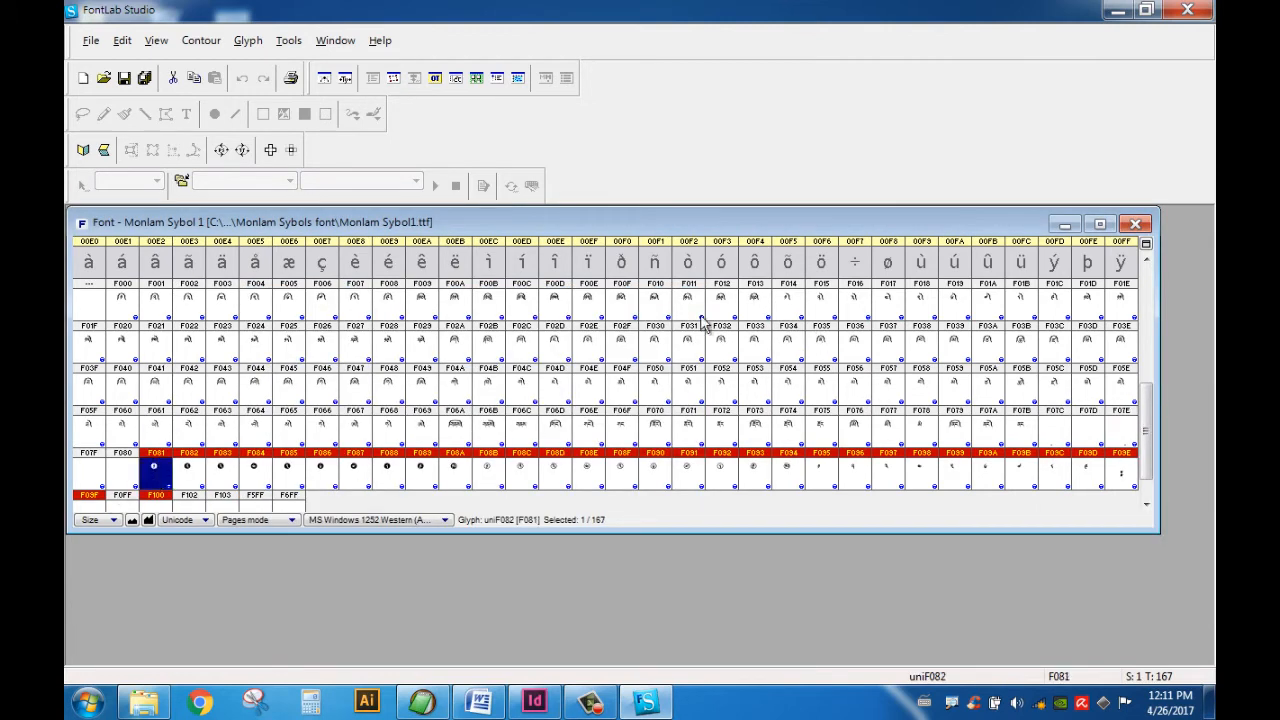
{"action": "scroll", "coordinate": [712, 350], "scroll_direction": "down", "scroll_amount": 1}
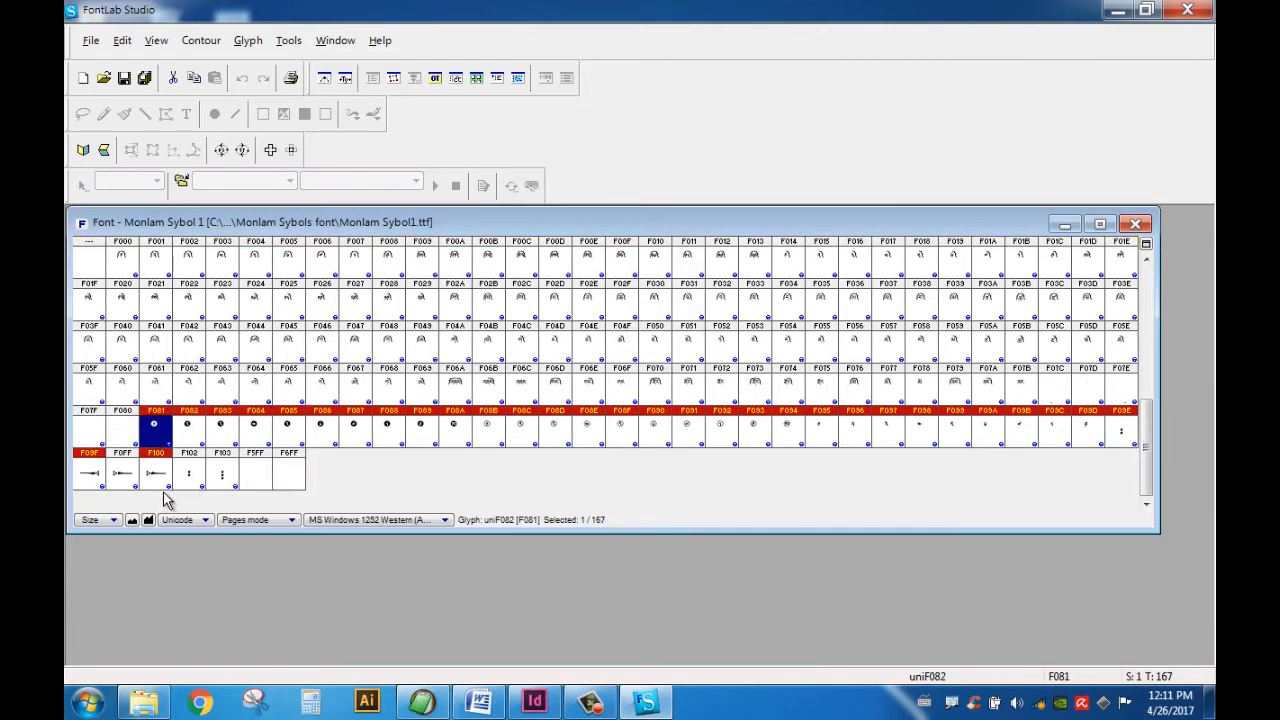
{"action": "left_click", "coordinate": [256, 472]}
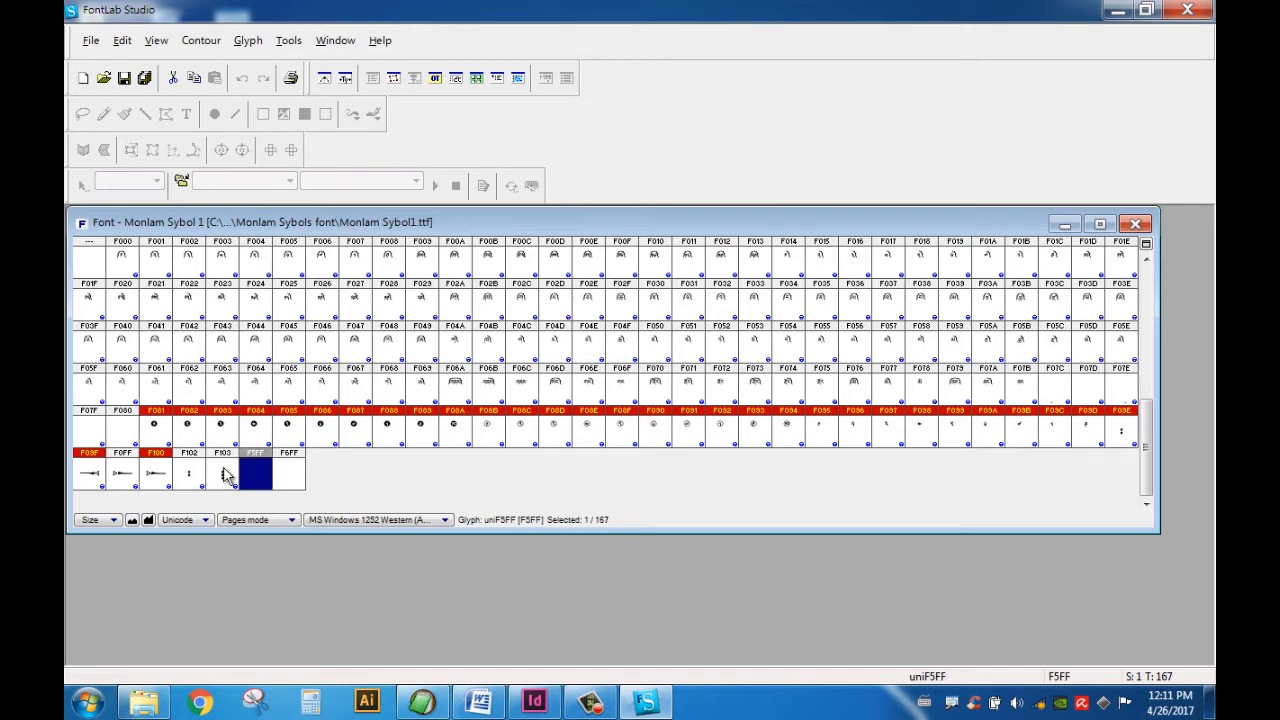
{"action": "left_click", "coordinate": [1187, 10]}
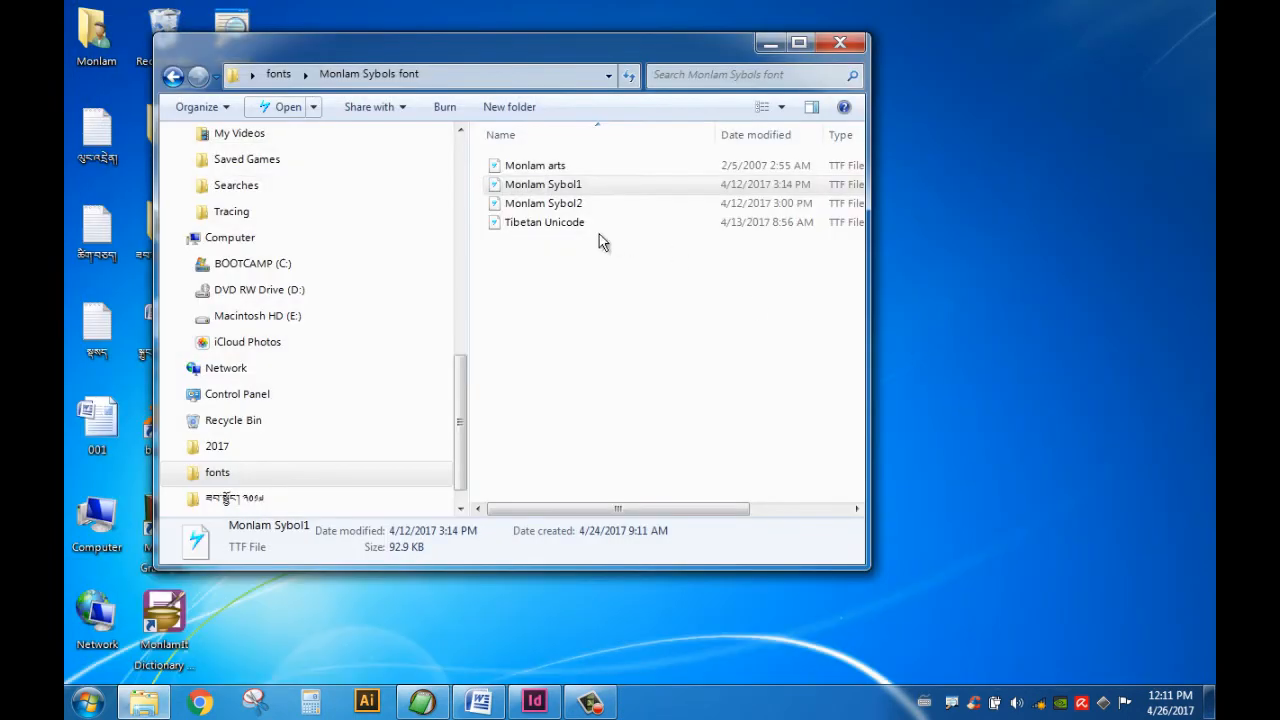
{"action": "left_click", "coordinate": [560, 222]}
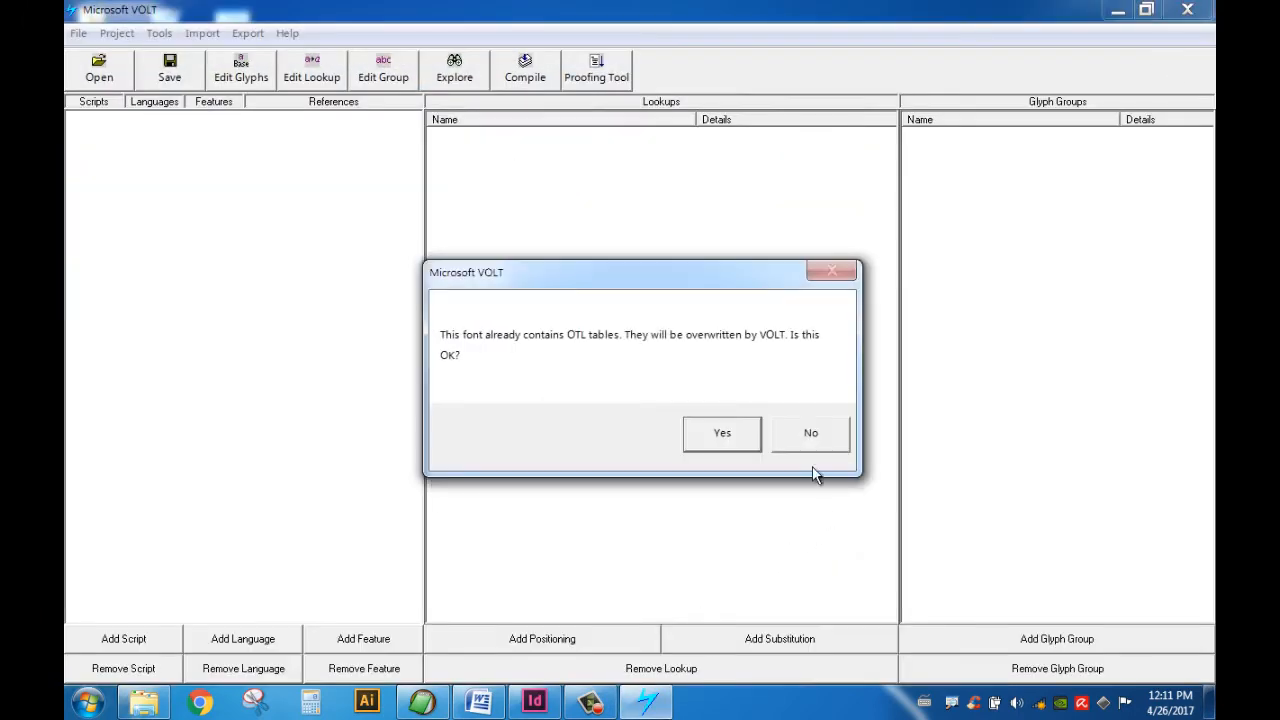
{"action": "left_click", "coordinate": [813, 440]}
{"action": "left_click", "coordinate": [1187, 10]}
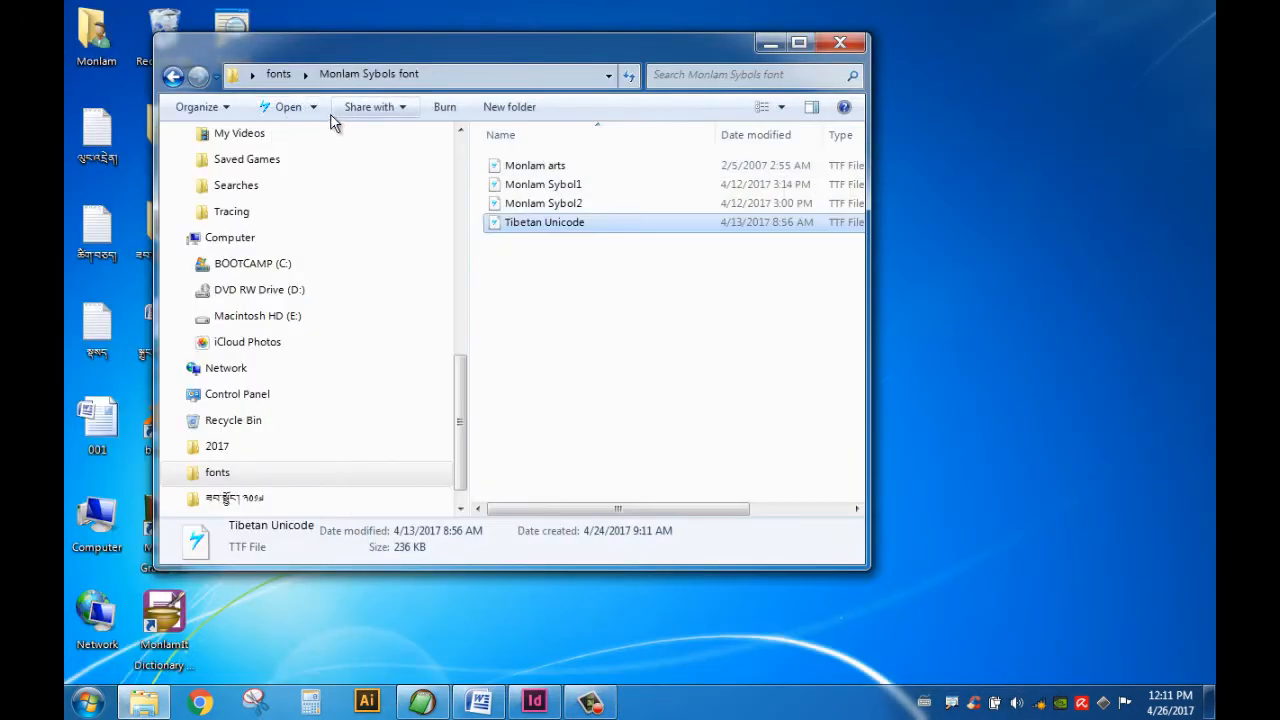
- Open the Tibetan Unicode TTF file in FontLab Studio, review its glyph table through to the last characters, and close the program
{"action": "left_click", "coordinate": [313, 107]}
{"action": "left_click", "coordinate": [334, 133]}
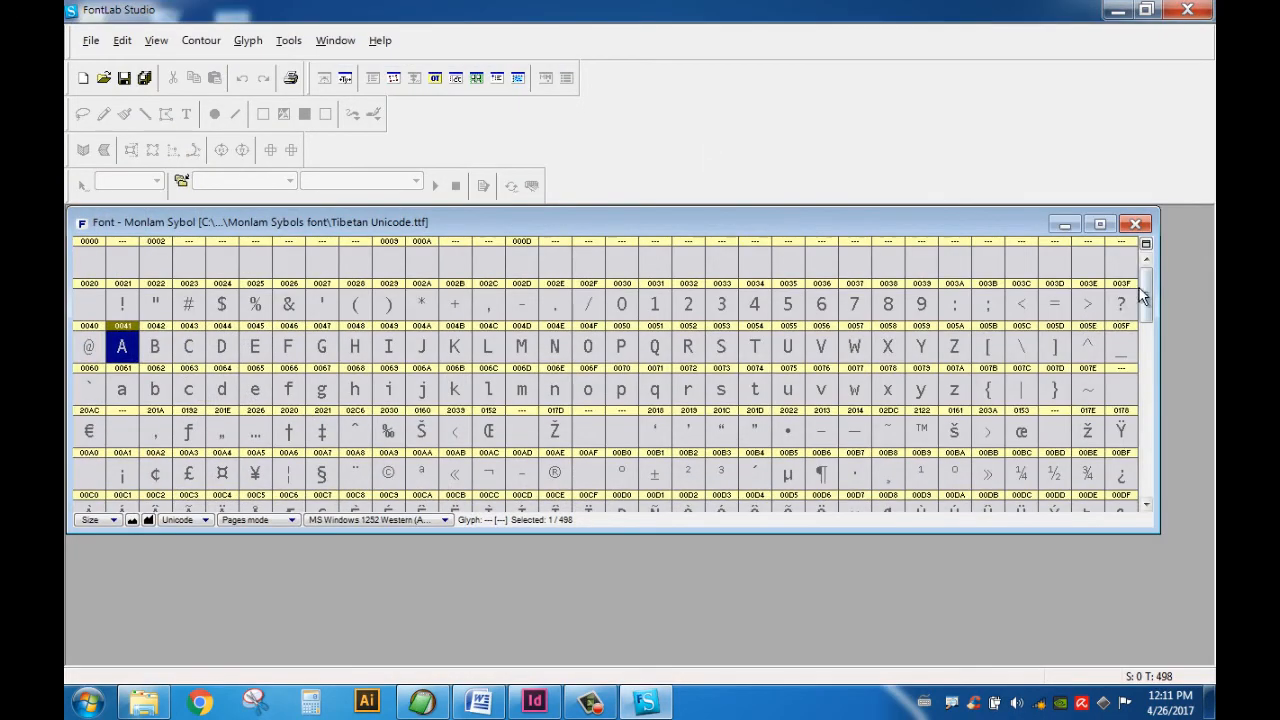
{"action": "left_click_drag", "start_coordinate": [1146, 300], "coordinate": [1150, 417]}
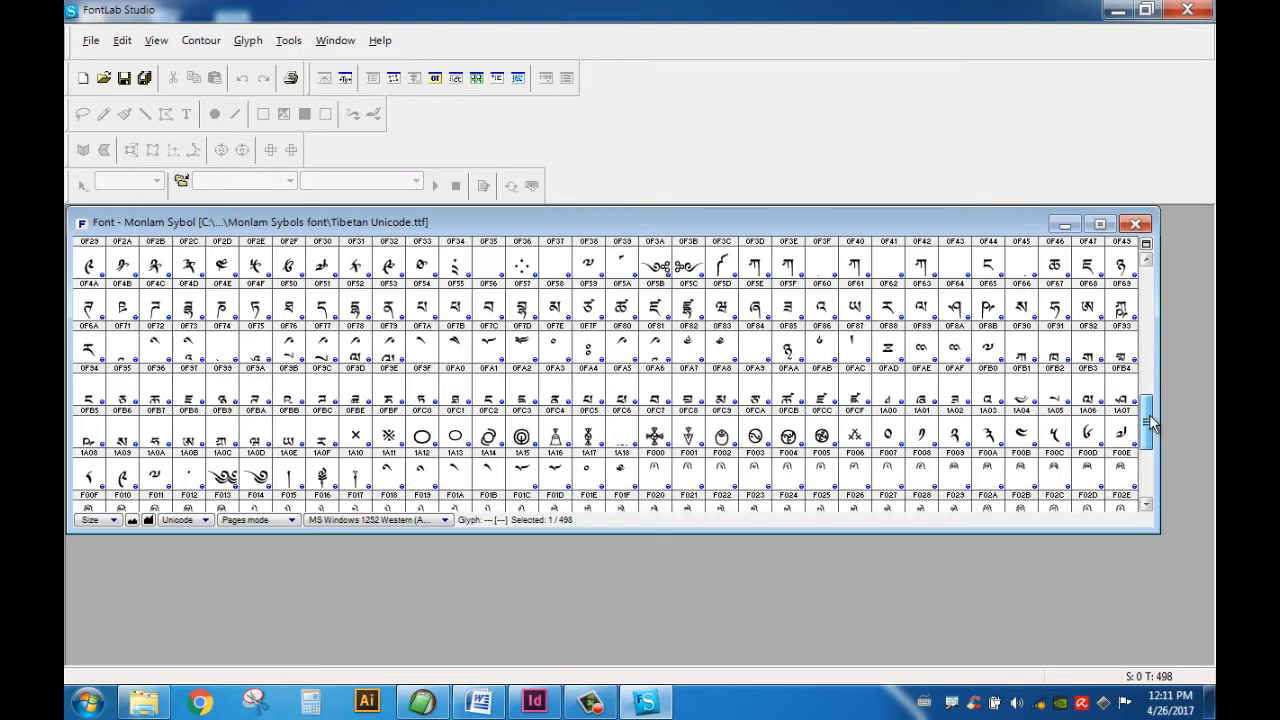
{"action": "left_click_drag", "start_coordinate": [1150, 424], "coordinate": [1149, 472]}
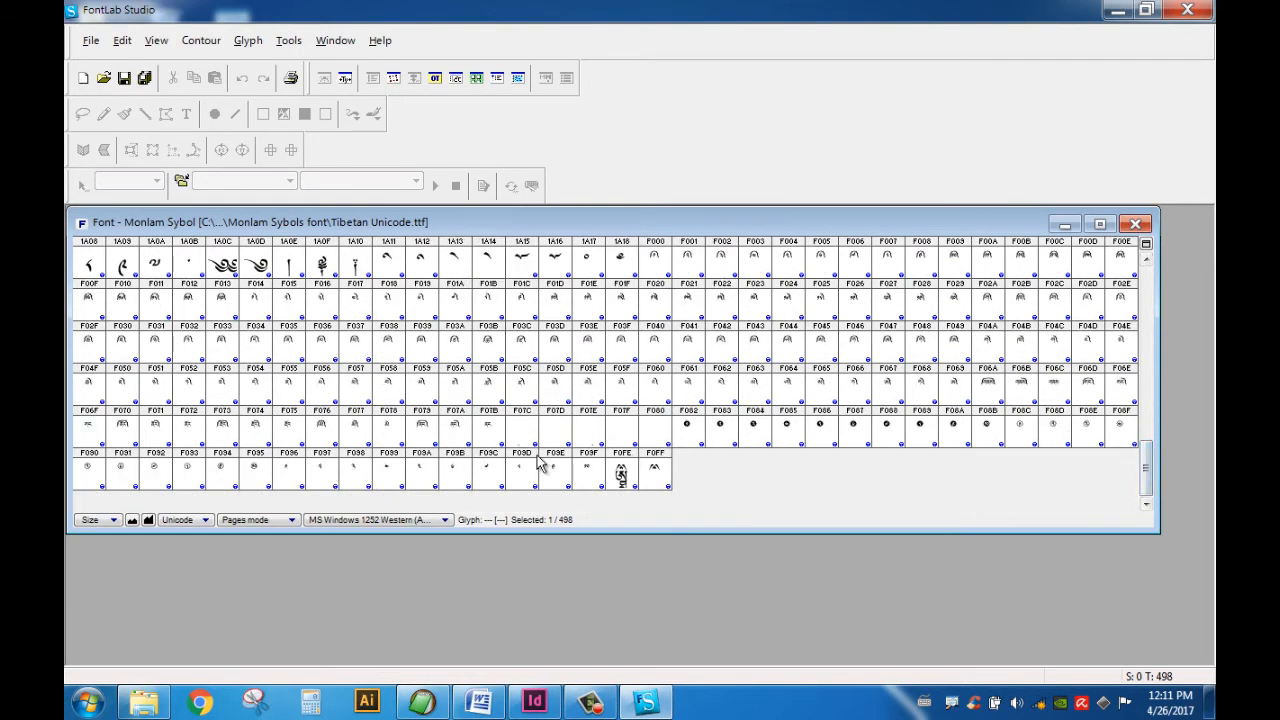
{"action": "left_click", "coordinate": [1135, 223]}
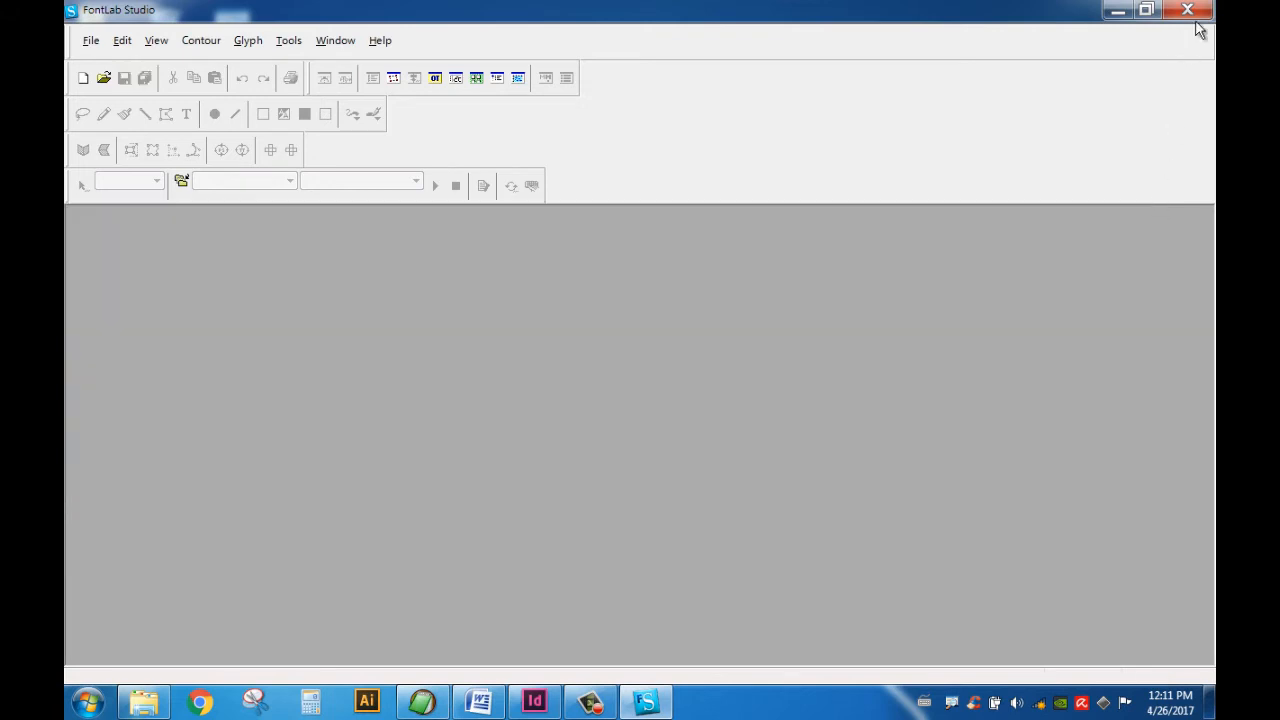
{"action": "left_click", "coordinate": [1187, 10]}
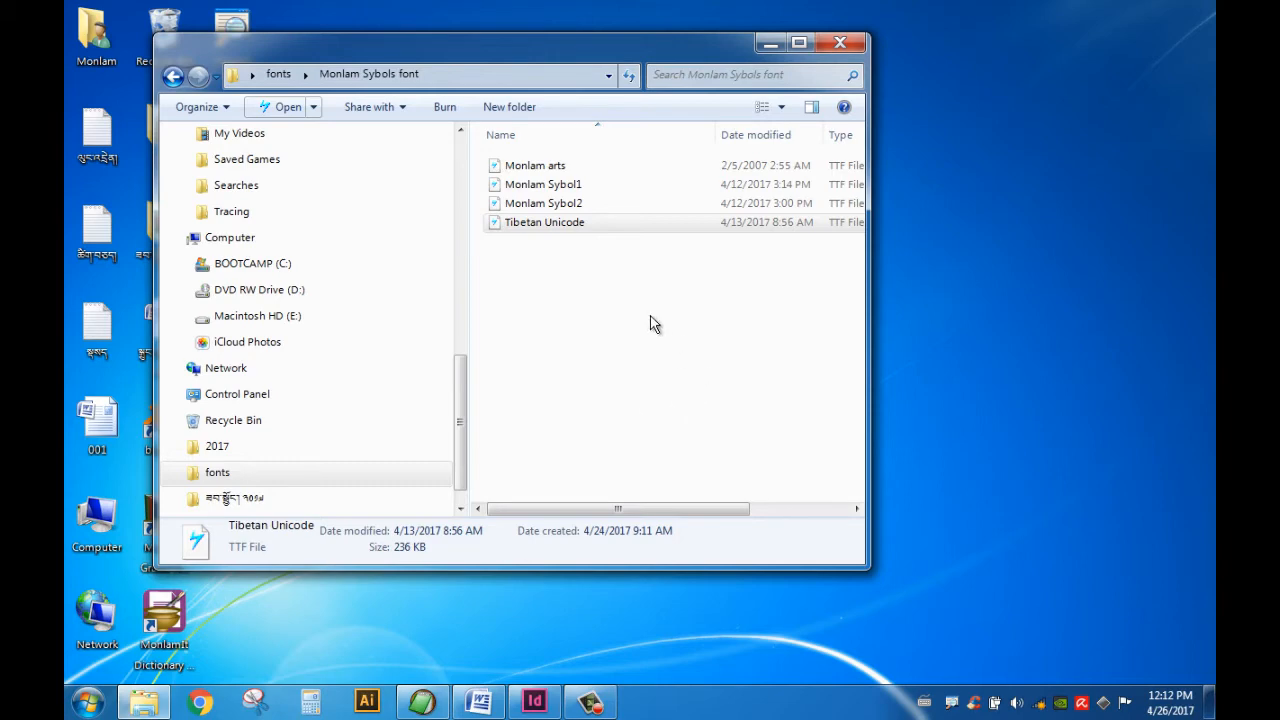
- Close the font folder window and switch back to the book1 document in InDesign
{"action": "left_click", "coordinate": [840, 43]}
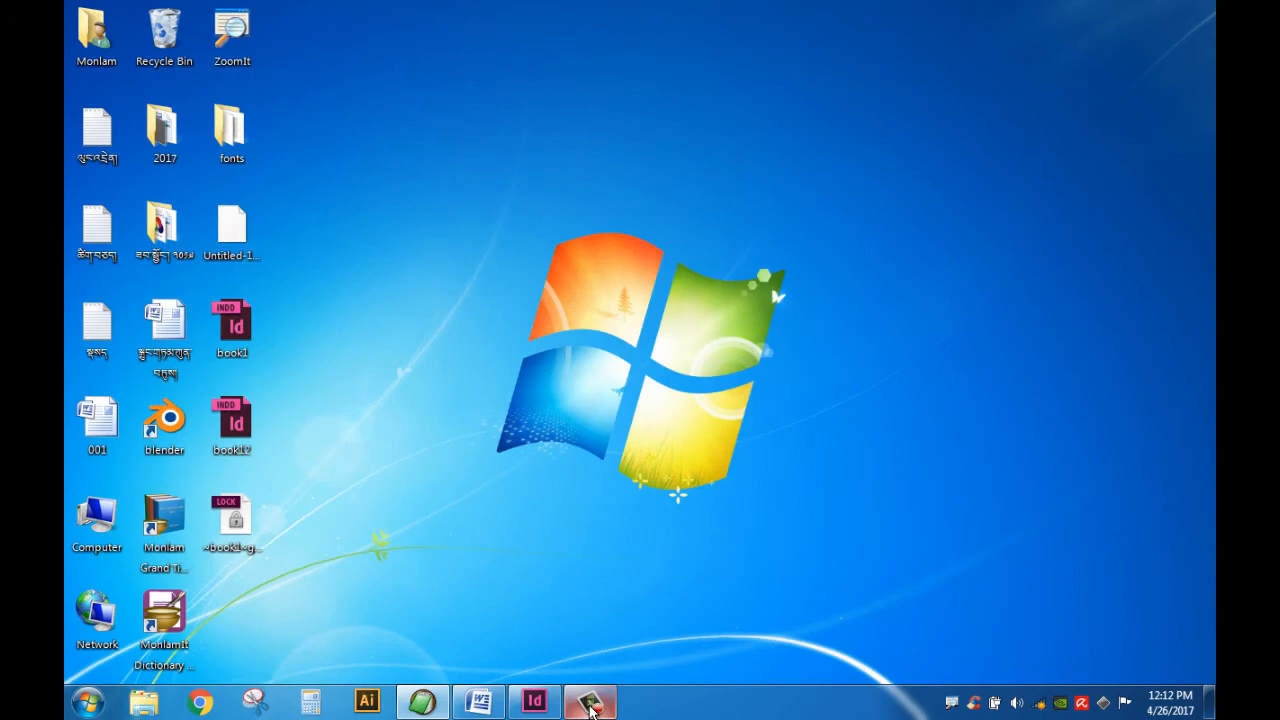
{"action": "mouse_move", "coordinate": [591, 710]}
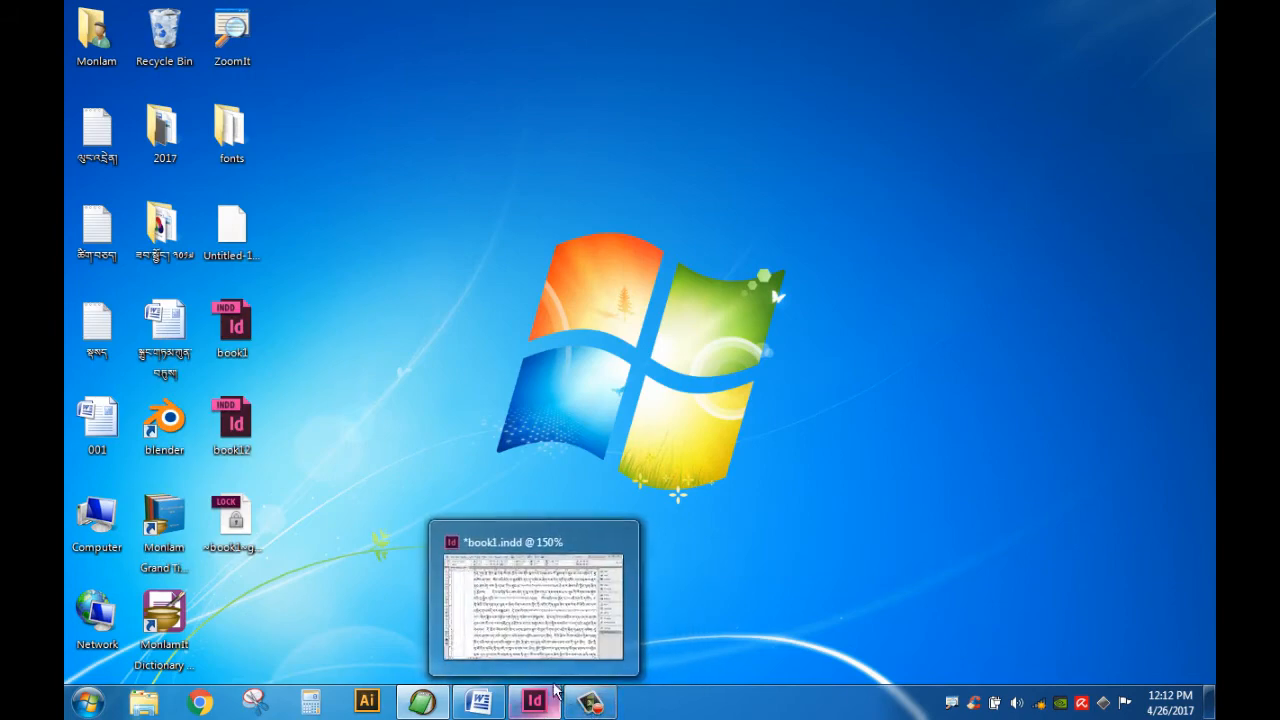
{"action": "left_click", "coordinate": [556, 703]}
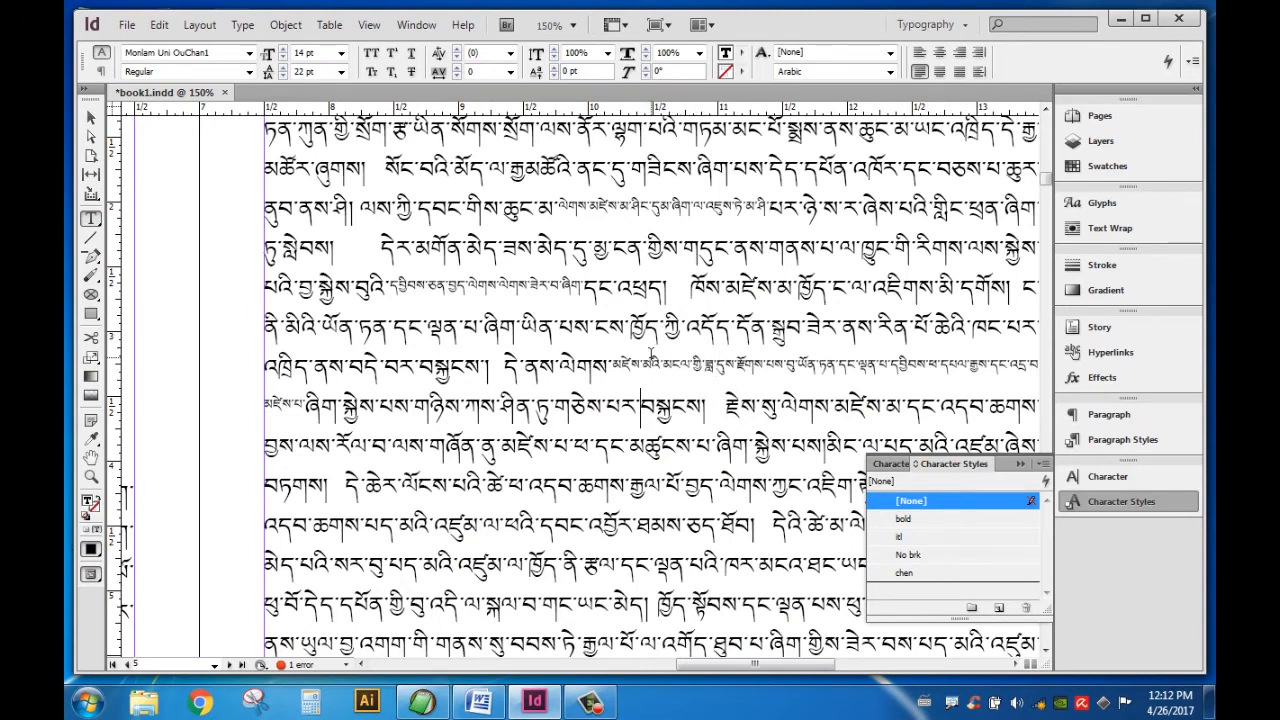
- Collapse the Character Styles panel and break the running text into new paragraphs before རྗེས་སུ་ལེགས་མཛེས་མ and before དེའི་ཚེ་མ་ལེགས་མཛེས
{"action": "left_click", "coordinate": [620, 362]}
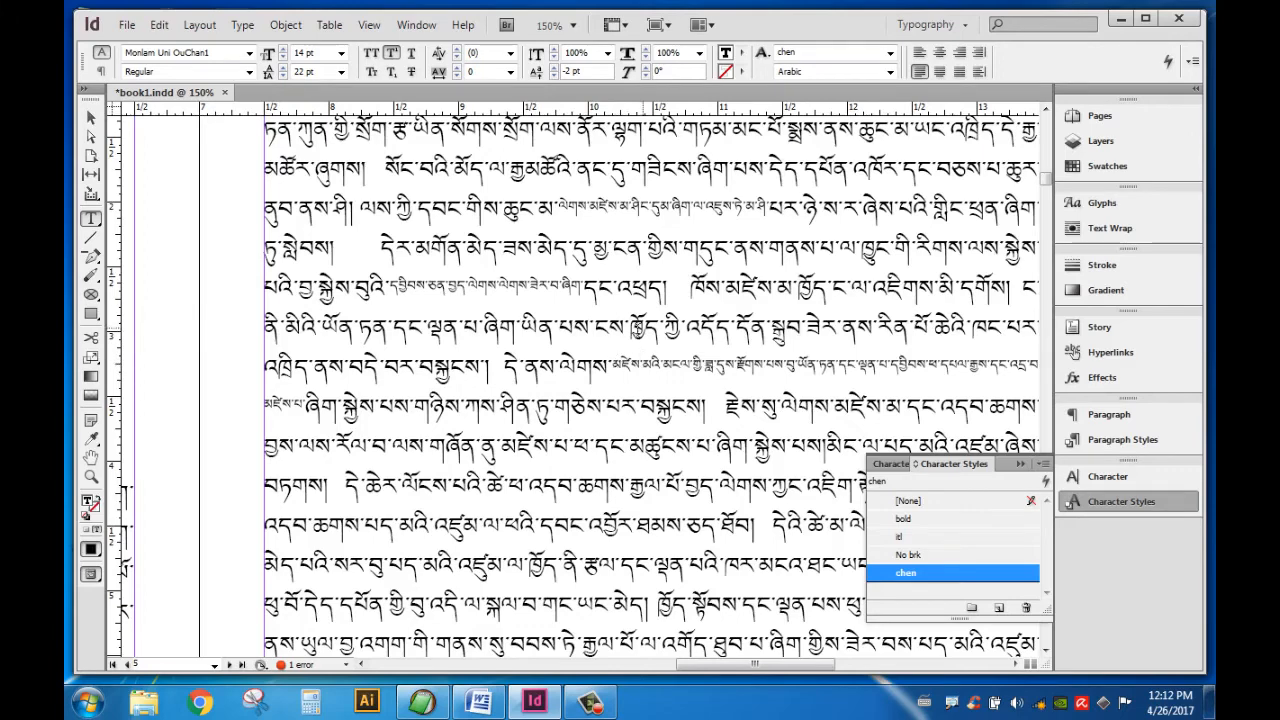
{"action": "scroll", "coordinate": [630, 360], "scroll_direction": "down", "scroll_amount": 5}
{"action": "scroll", "coordinate": [612, 352], "scroll_direction": "up", "scroll_amount": 3}
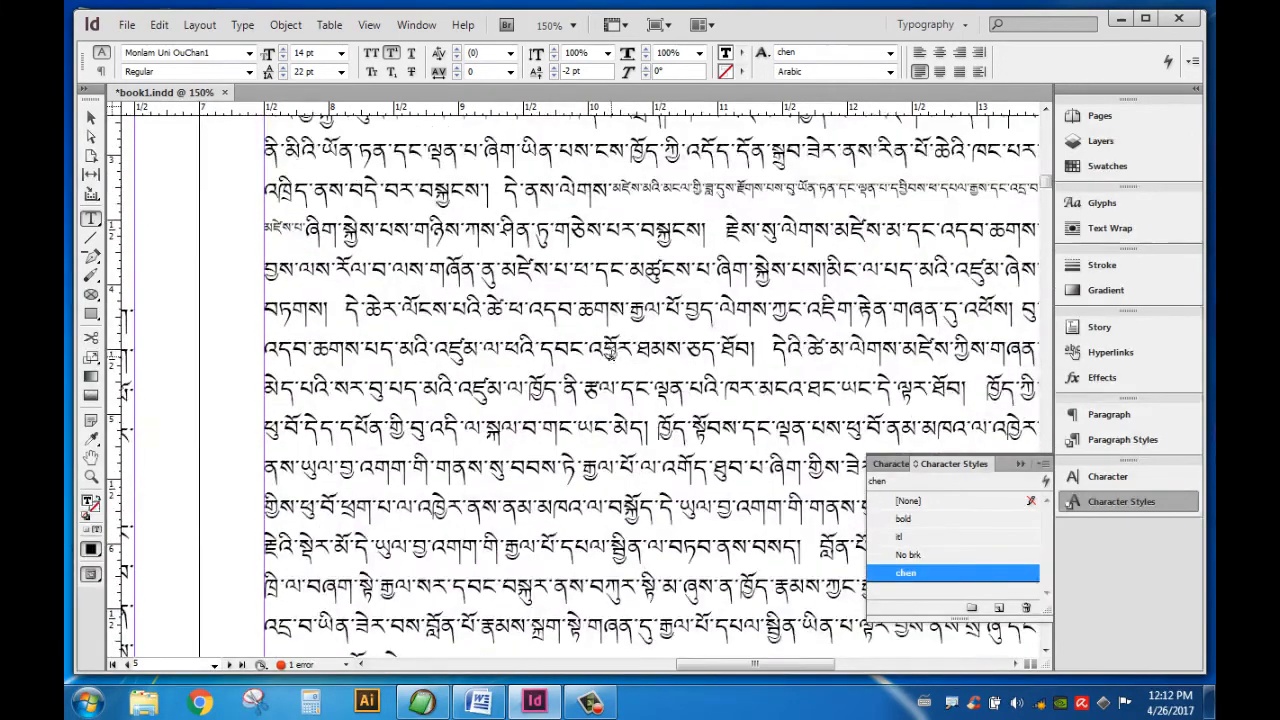
{"action": "left_click", "coordinate": [1019, 463]}
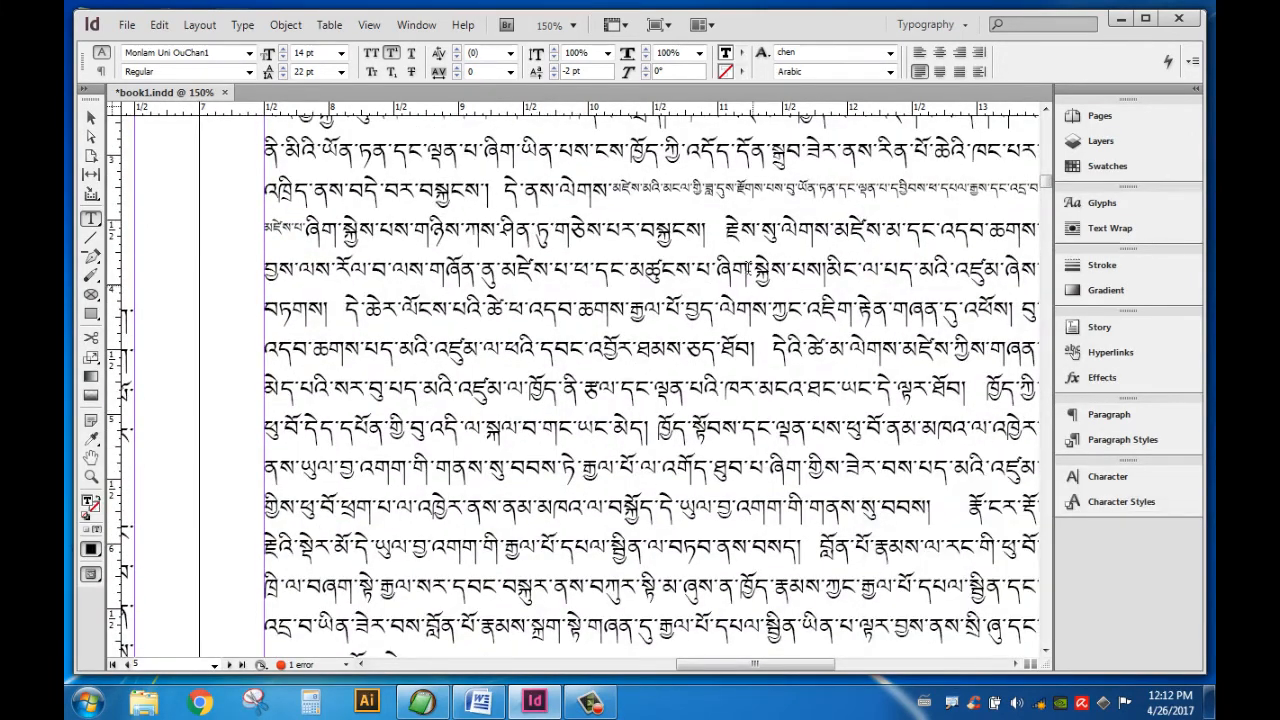
{"action": "left_click", "coordinate": [726, 232]}
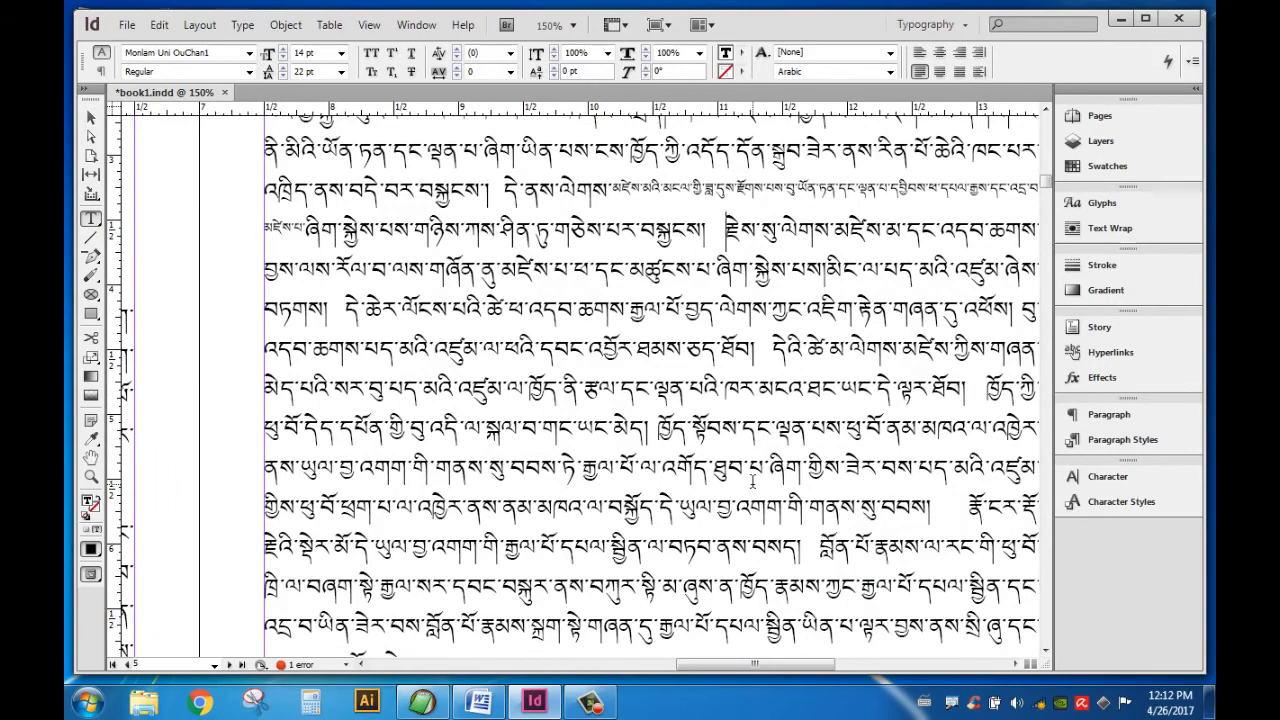
{"action": "key", "text": "Return"}
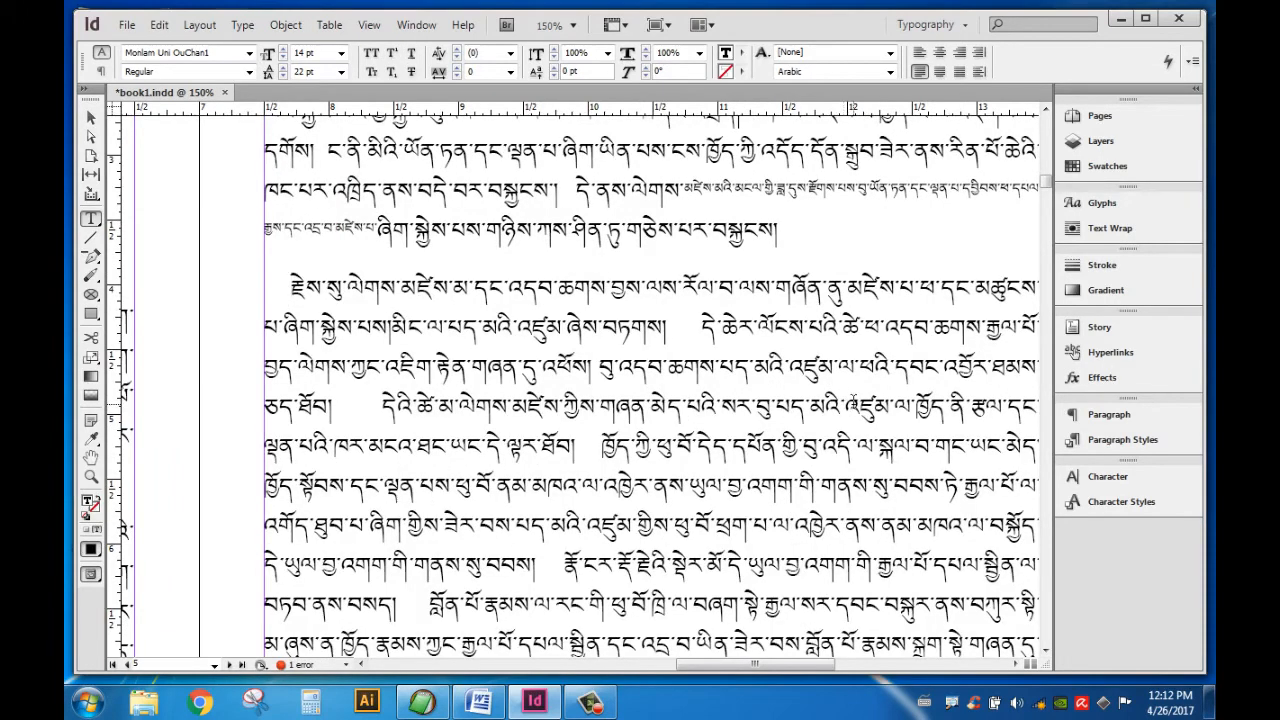
{"action": "left_click", "coordinate": [383, 405]}
{"action": "key", "text": "Return"}
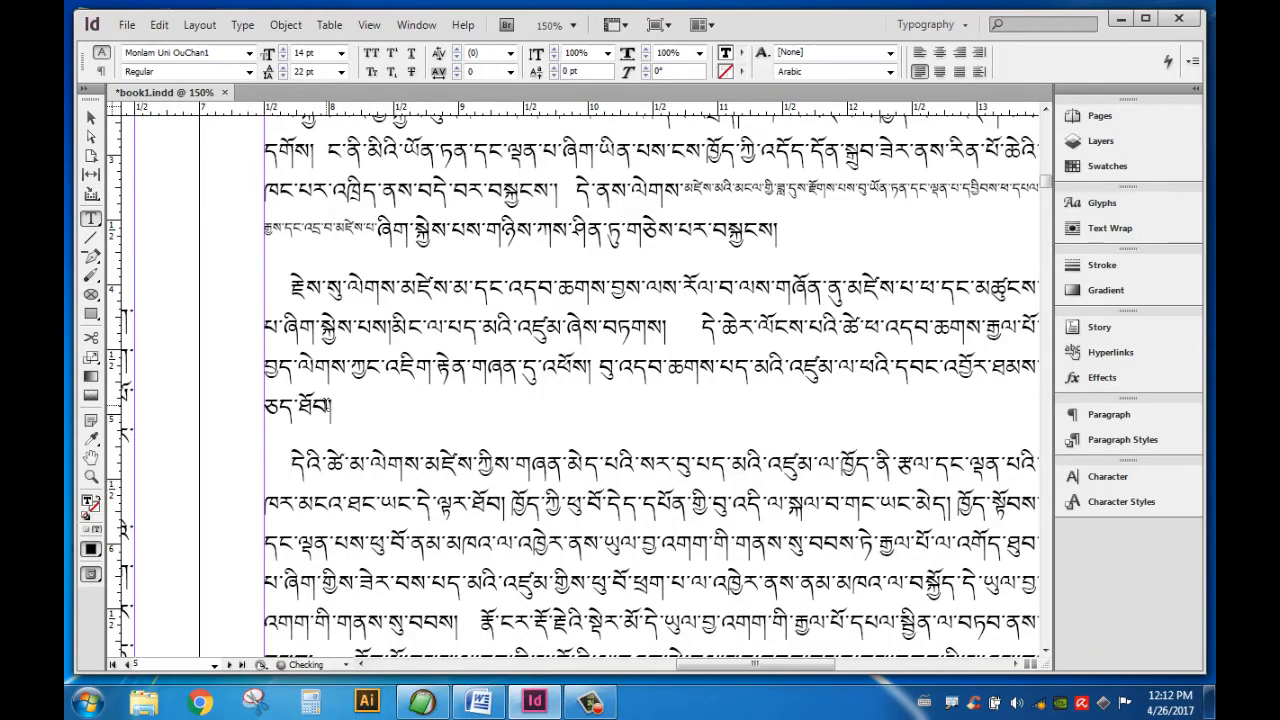
- Reduce the font size of the whole new paragraph beginning རྗེས་སུ་ལེགས to 12 pt
{"action": "left_click_drag", "start_coordinate": [336, 405], "coordinate": [276, 291]}
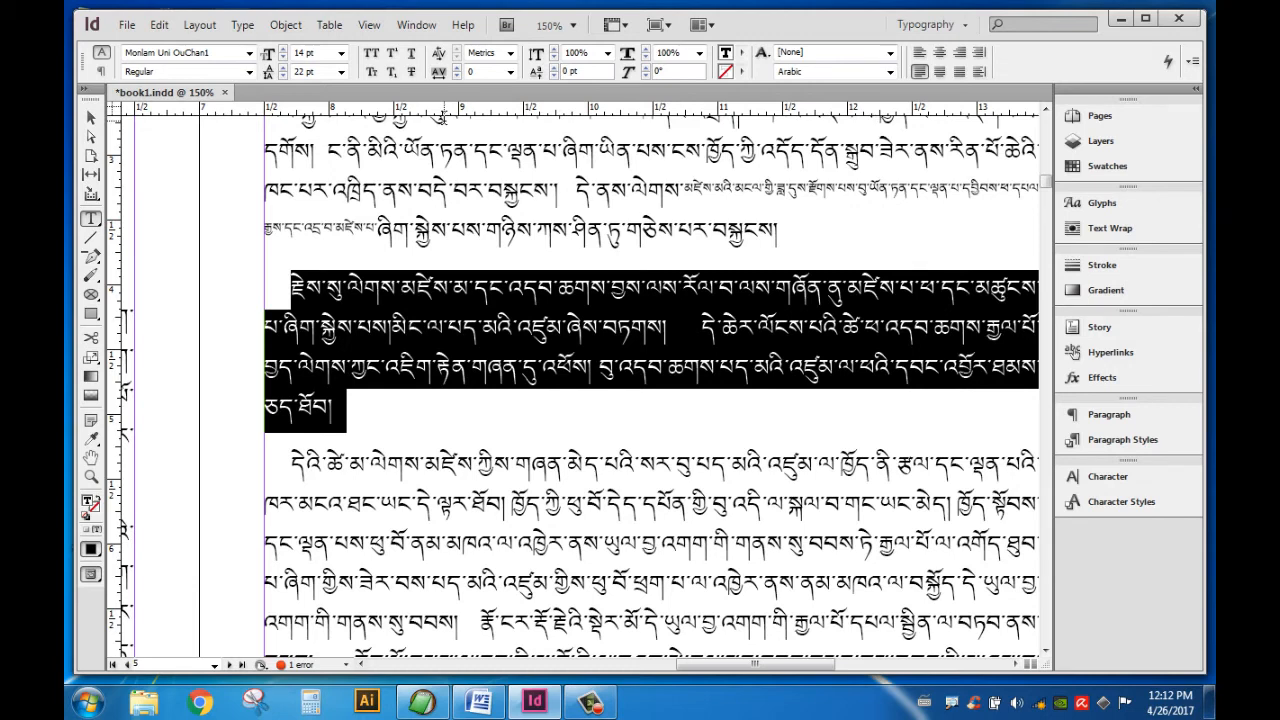
{"action": "left_click", "coordinate": [283, 58]}
{"action": "left_click", "coordinate": [283, 58]}
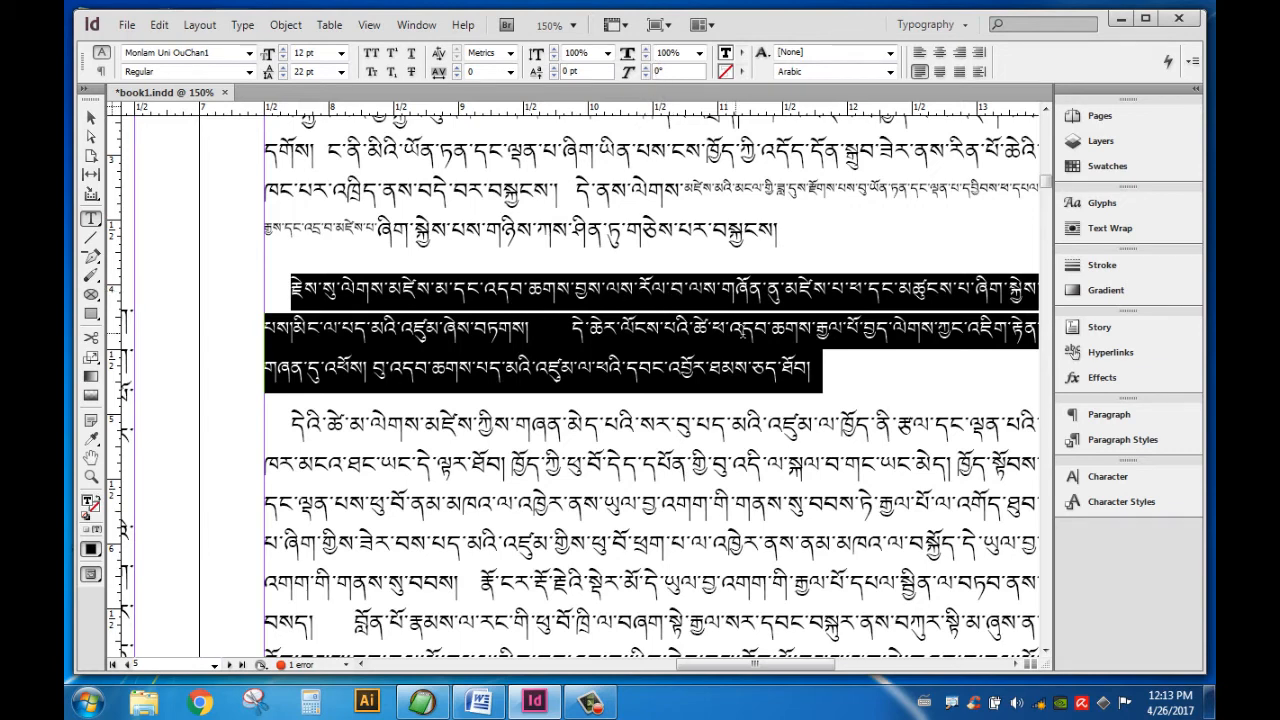
- Slant the text of the 12 pt paragraph with a skew angle of 10°
{"action": "left_click", "coordinate": [646, 67]}
{"action": "left_click", "coordinate": [646, 67]}
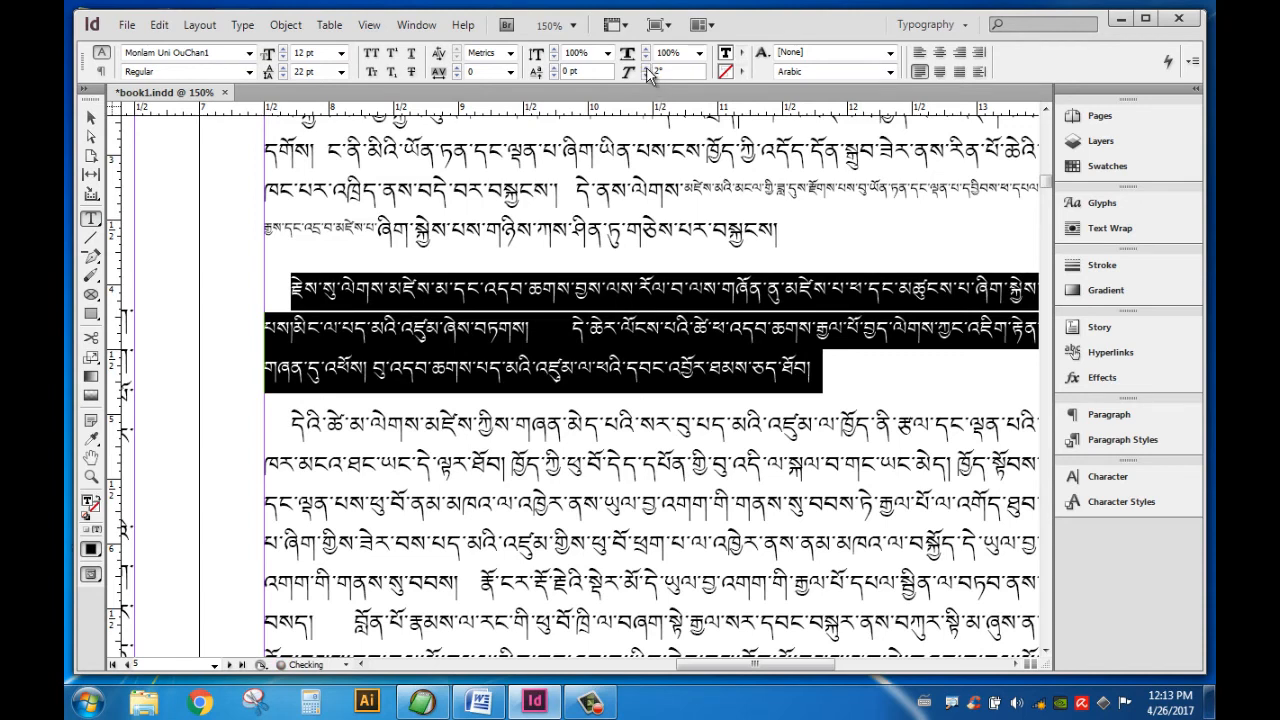
{"action": "left_click", "coordinate": [646, 67]}
{"action": "left_click", "coordinate": [646, 67]}
{"action": "left_click", "coordinate": [646, 67]}
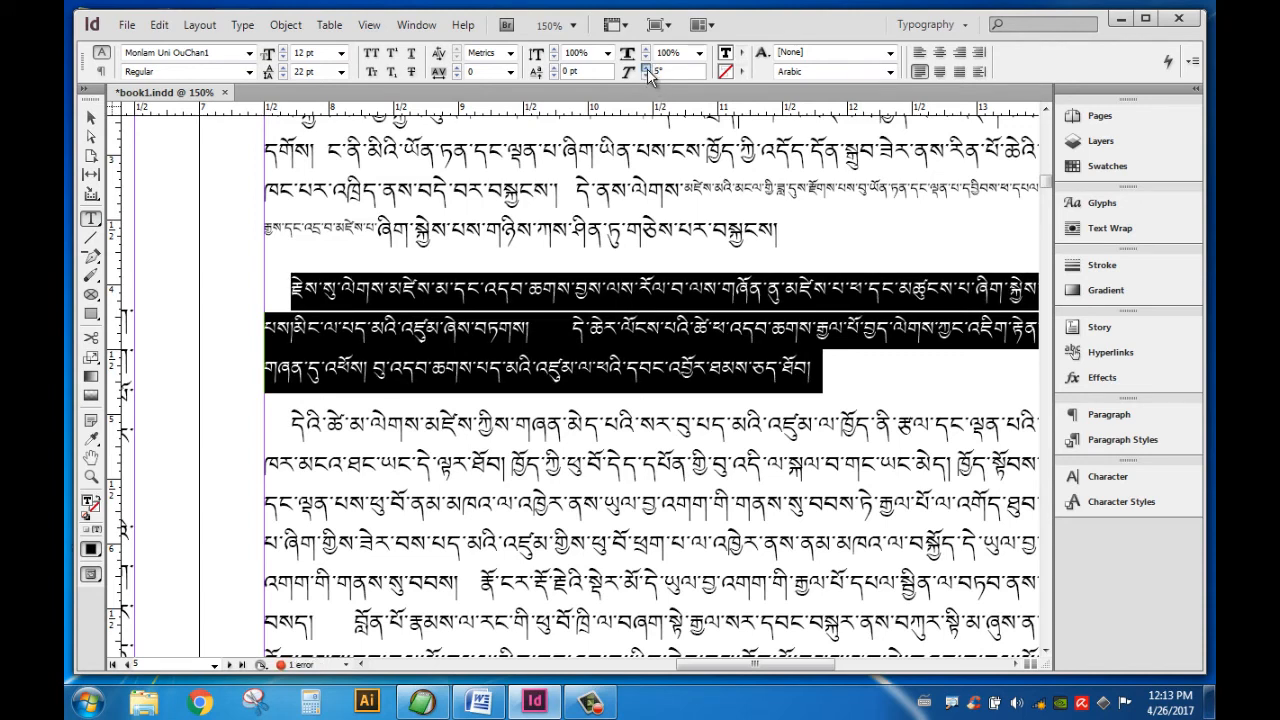
{"action": "left_click", "coordinate": [711, 331]}
{"action": "left_click_drag", "start_coordinate": [291, 288], "coordinate": [812, 367]}
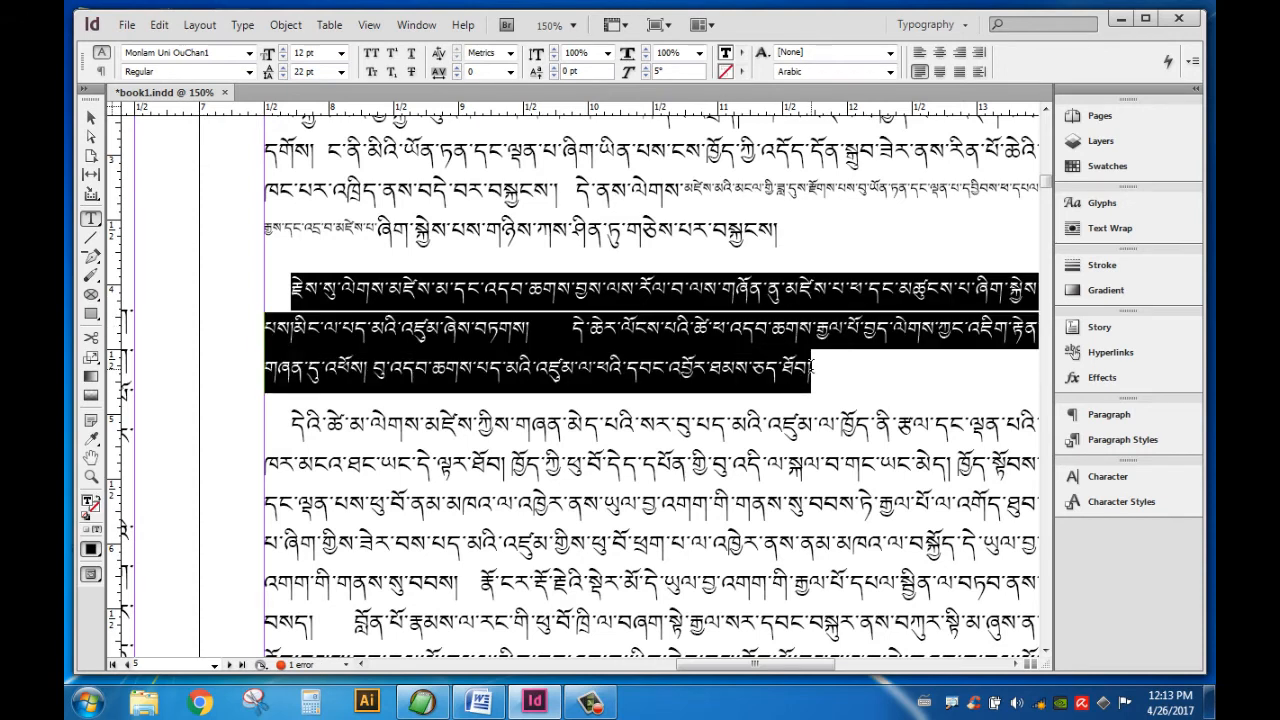
{"action": "left_click", "coordinate": [646, 67]}
{"action": "left_click", "coordinate": [646, 67]}
{"action": "left_click", "coordinate": [646, 67]}
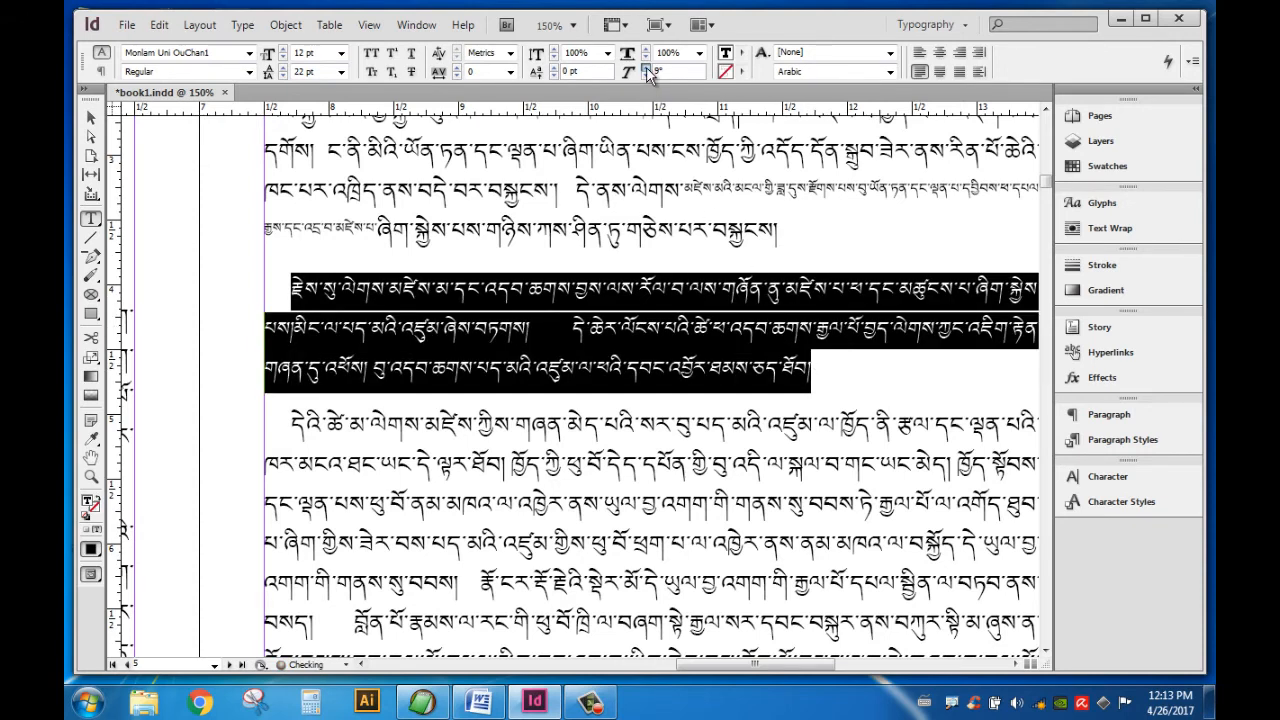
{"action": "left_click", "coordinate": [646, 67]}
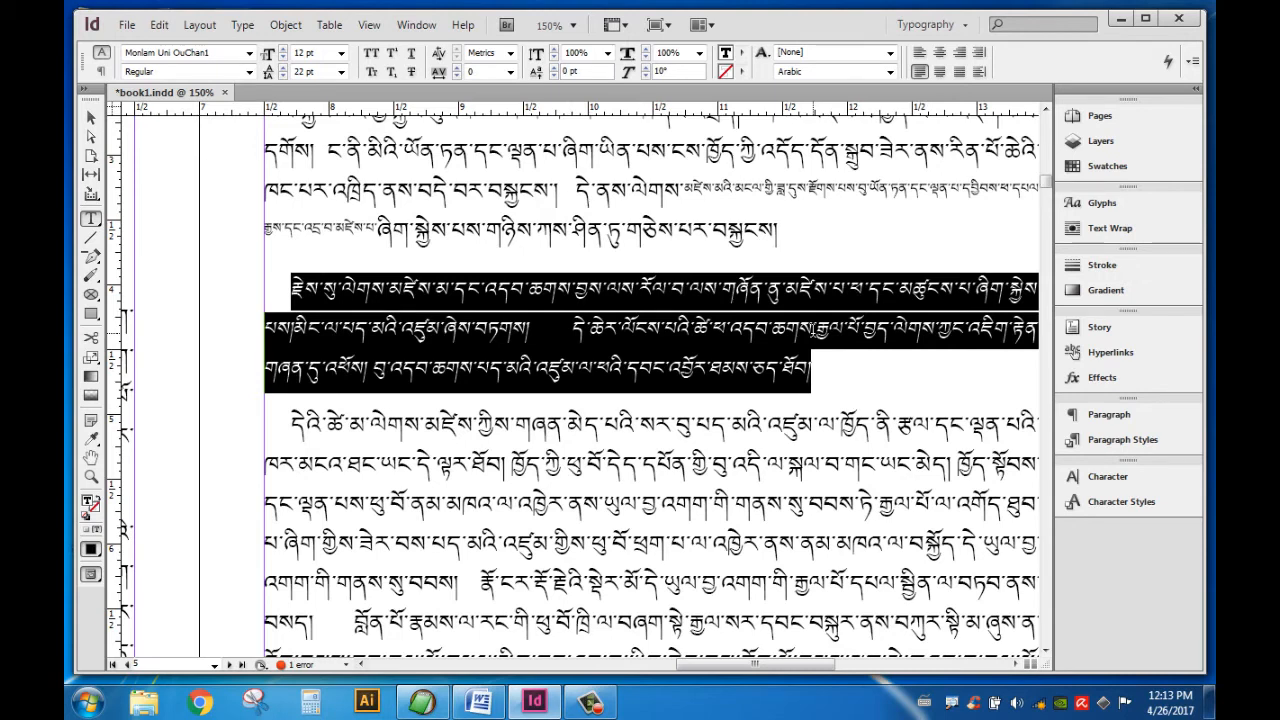
- Insert the opening curly quotation mark from the Word document directly before the slanted paragraph's first word, without extra space
{"action": "left_click", "coordinate": [294, 292]}
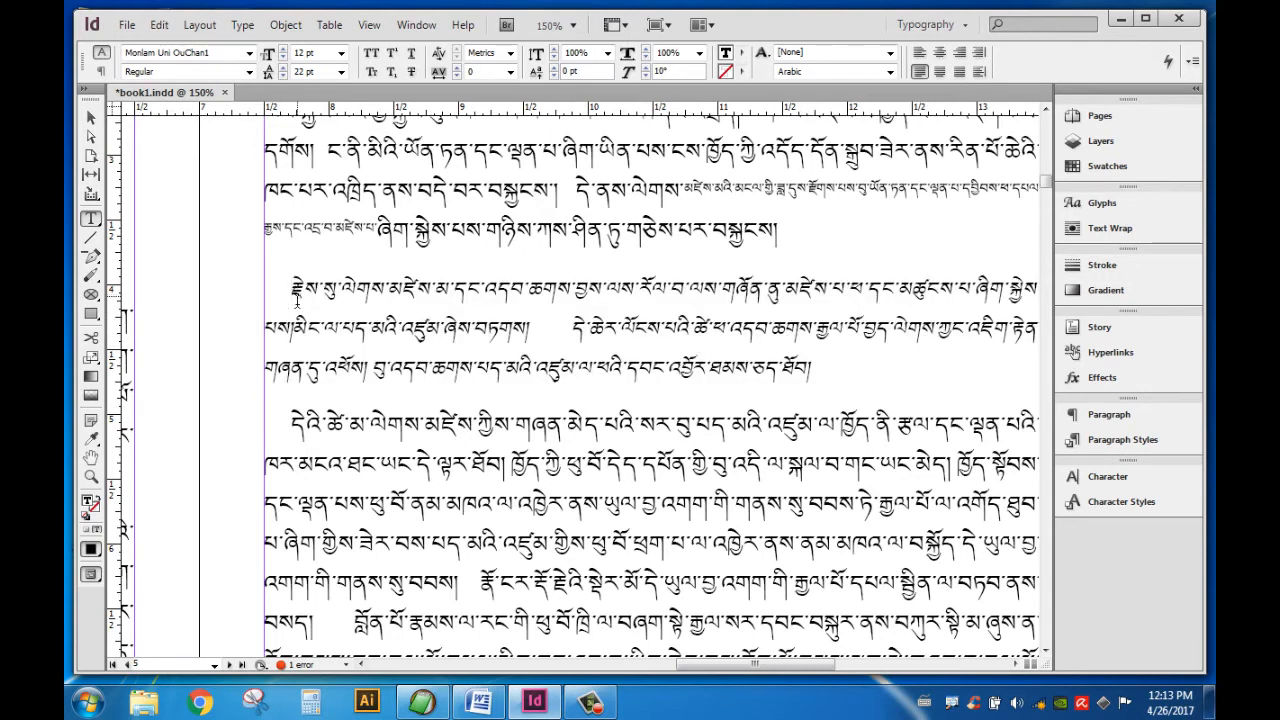
{"action": "left_click", "coordinate": [478, 702]}
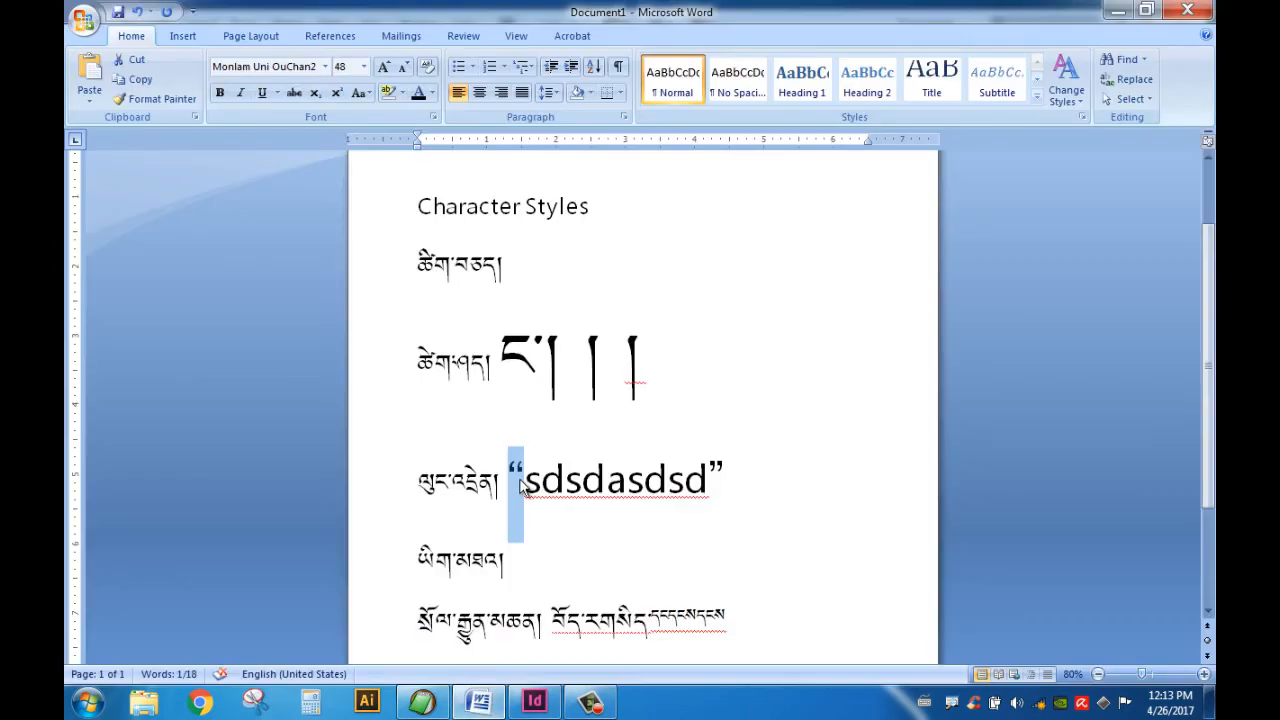
{"action": "left_click", "coordinate": [1117, 9]}
{"action": "type", "text": "\""}
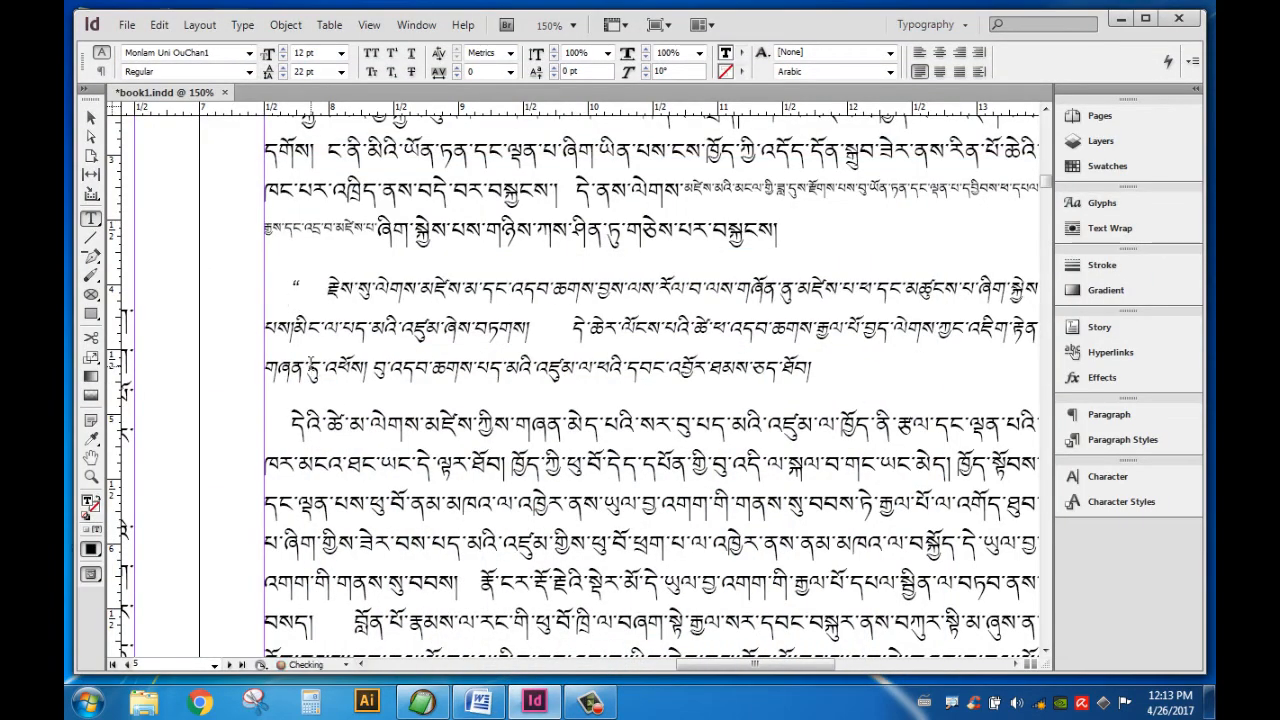
{"action": "key", "text": "BackSpace"}
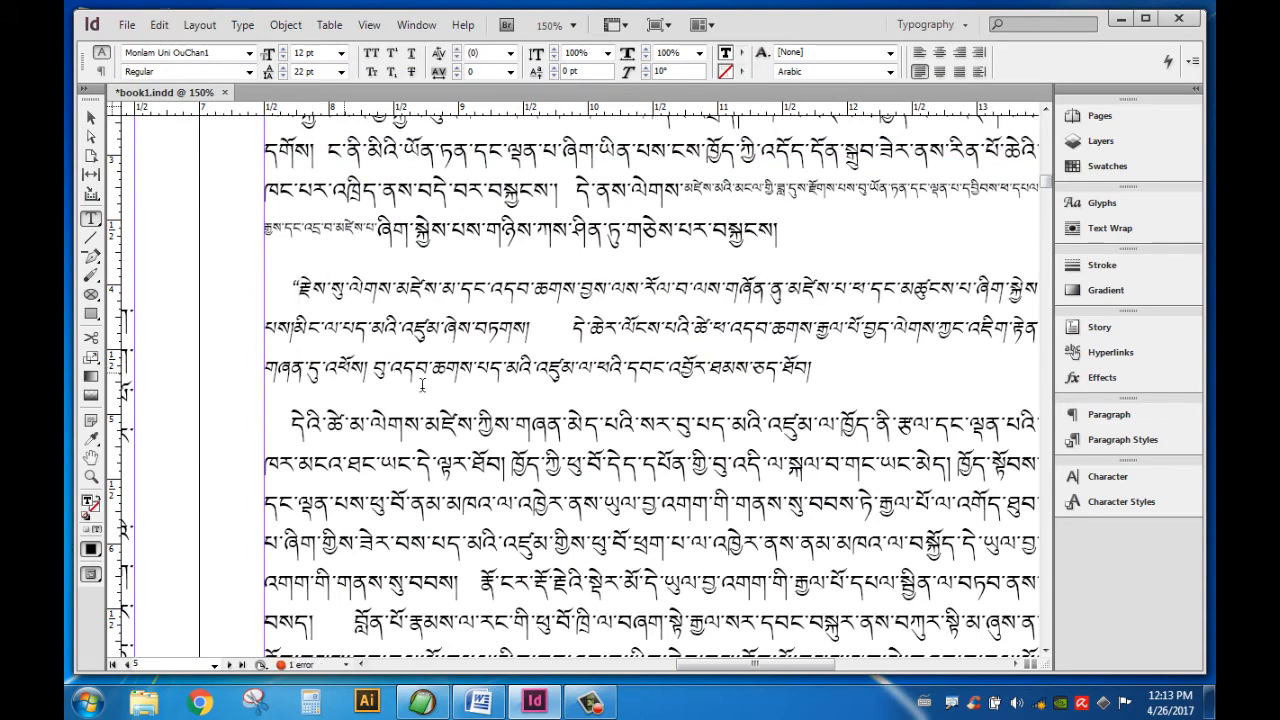
- Copy the closing curly quotation mark from the Word sample and paste it directly after the slanted paragraph's last character
{"action": "left_click", "coordinate": [478, 702]}
{"action": "left_click", "coordinate": [710, 480]}
{"action": "left_click_drag", "start_coordinate": [710, 480], "coordinate": [720, 465]}
{"action": "key", "text": "ctrl+c"}
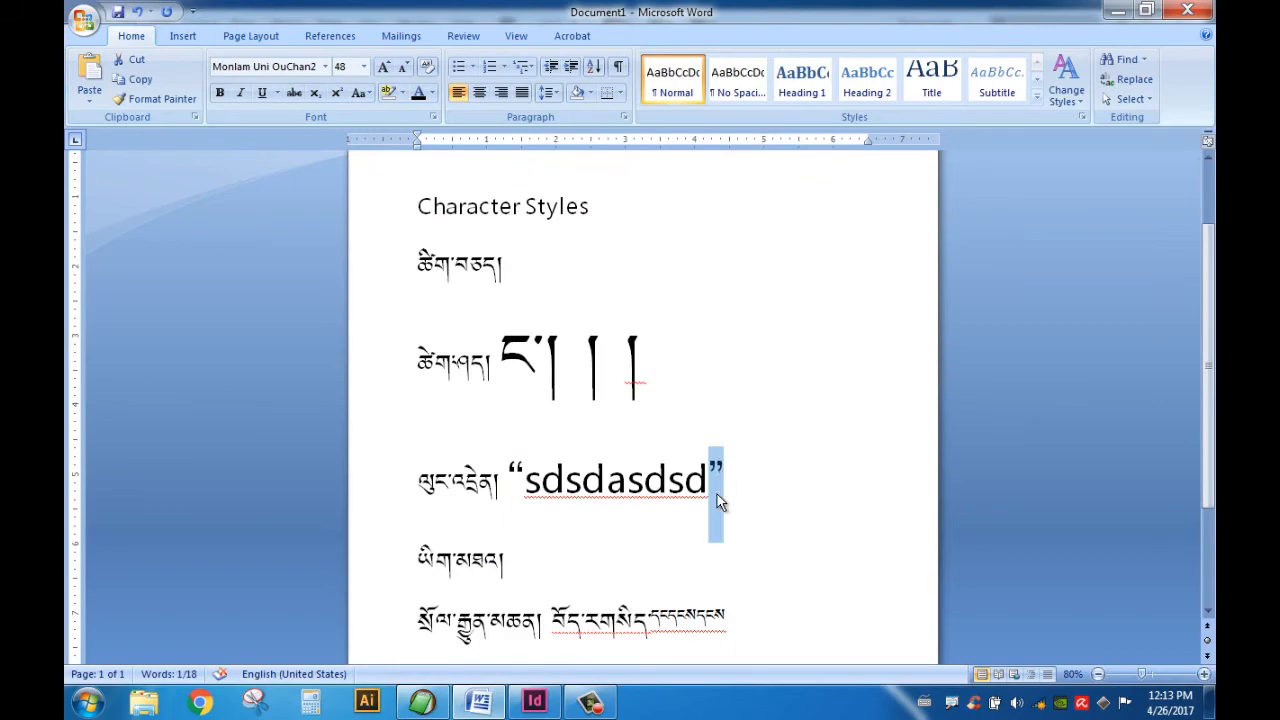
{"action": "left_click", "coordinate": [1117, 10]}
{"action": "key", "text": "ctrl+v"}
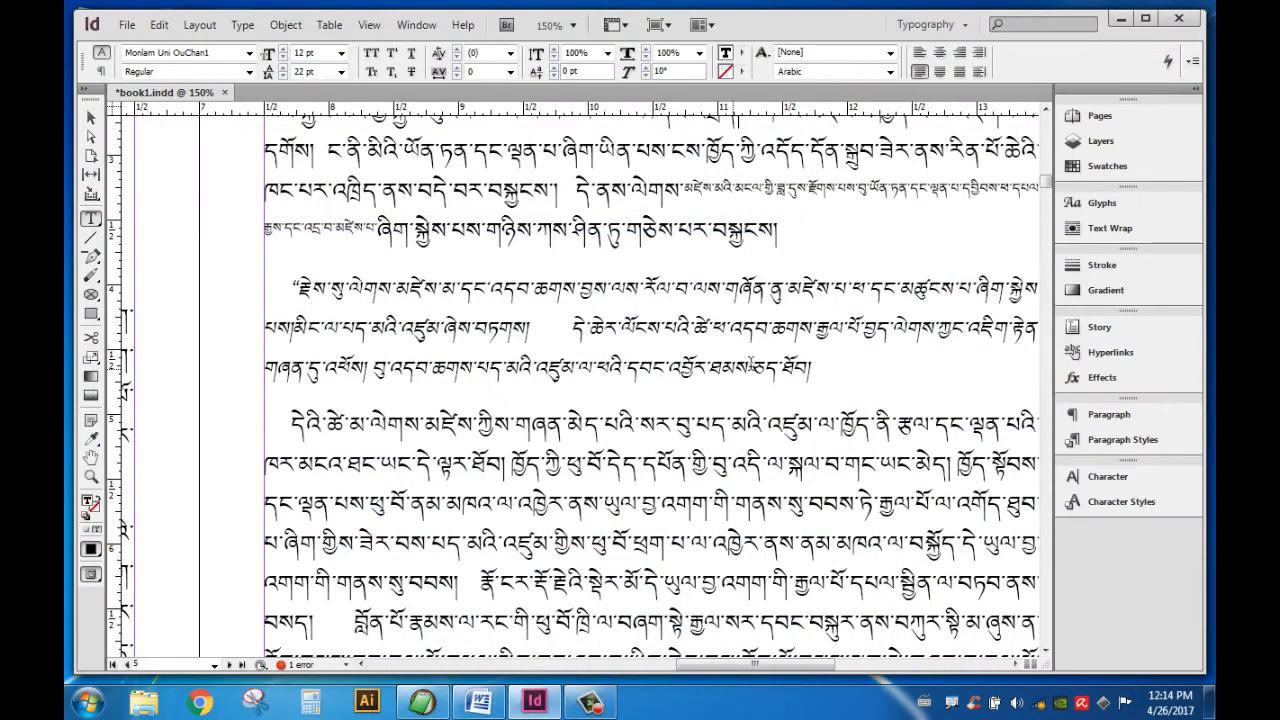
{"action": "left_click", "coordinate": [823, 368]}
{"action": "key", "text": "ctrl+v"}
{"action": "left_click", "coordinate": [817, 368]}
{"action": "key", "text": "BackSpace"}
{"action": "left_click", "coordinate": [846, 366]}
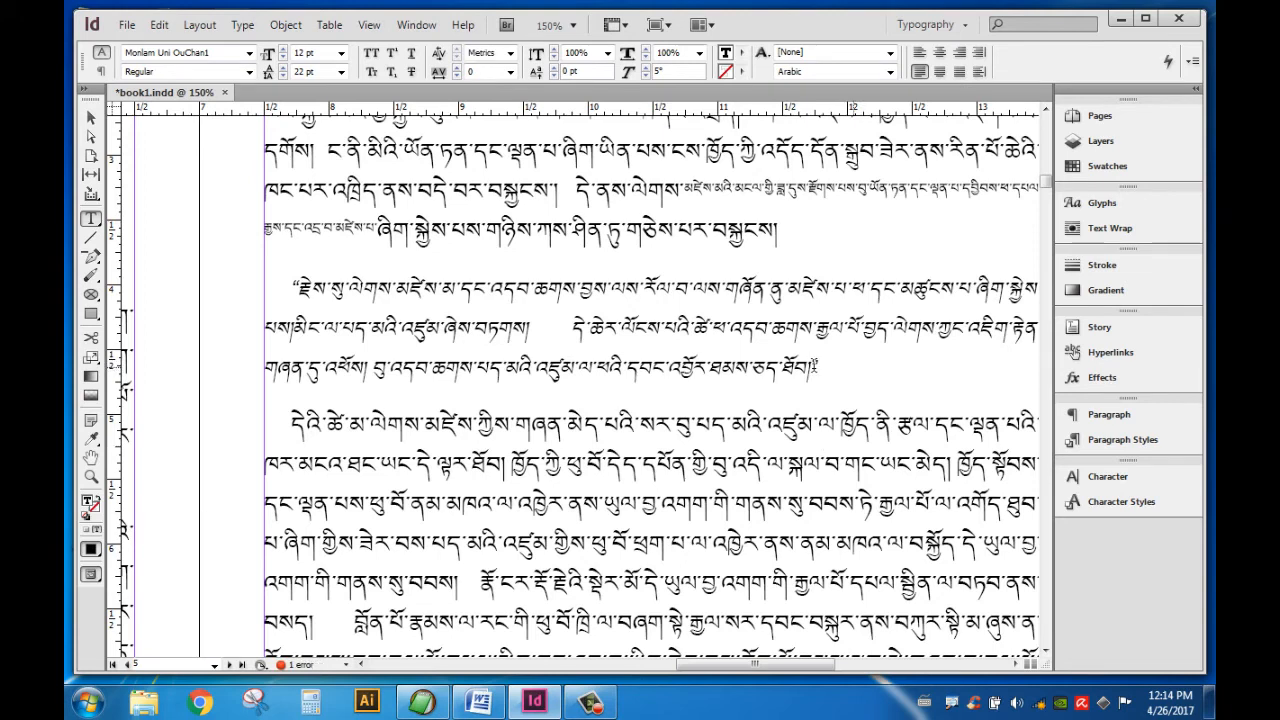
- Create a paragraph style named "long r" from the formatting of the whole quoted passage, based on body2
{"action": "left_click", "coordinate": [296, 287]}
{"action": "left_click", "coordinate": [829, 364], "text": "shift"}
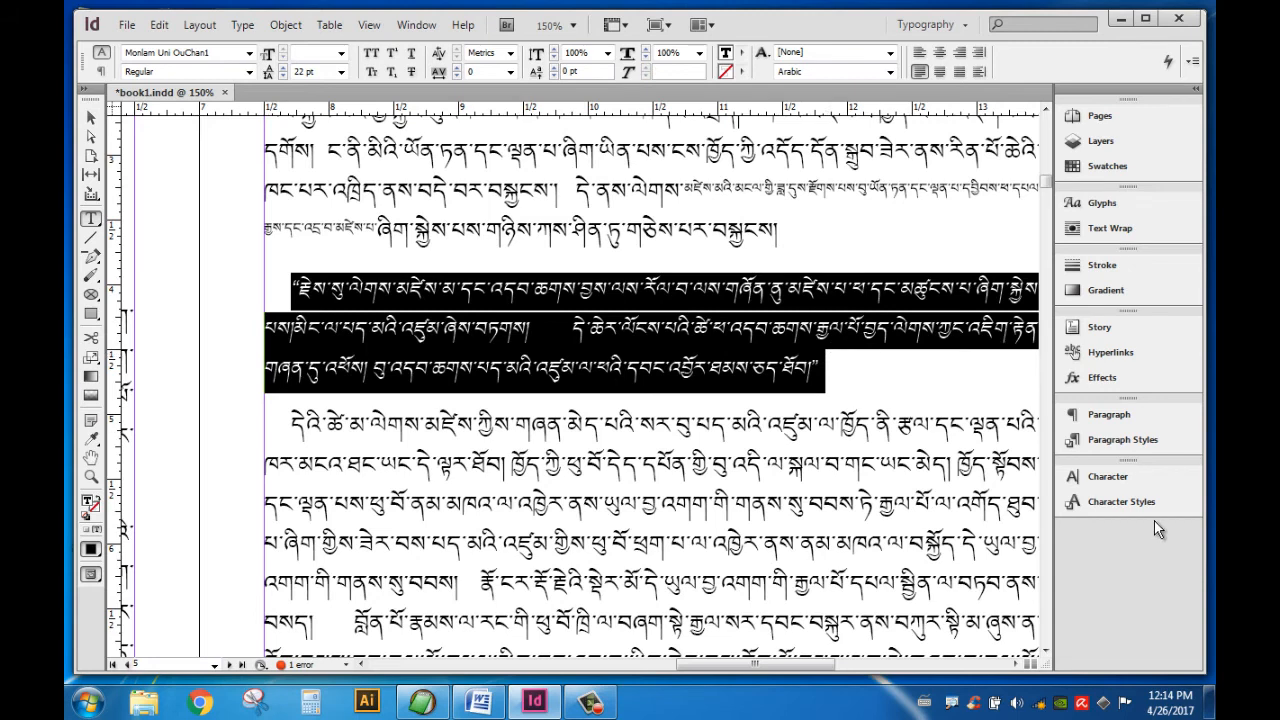
{"action": "left_click", "coordinate": [1142, 441]}
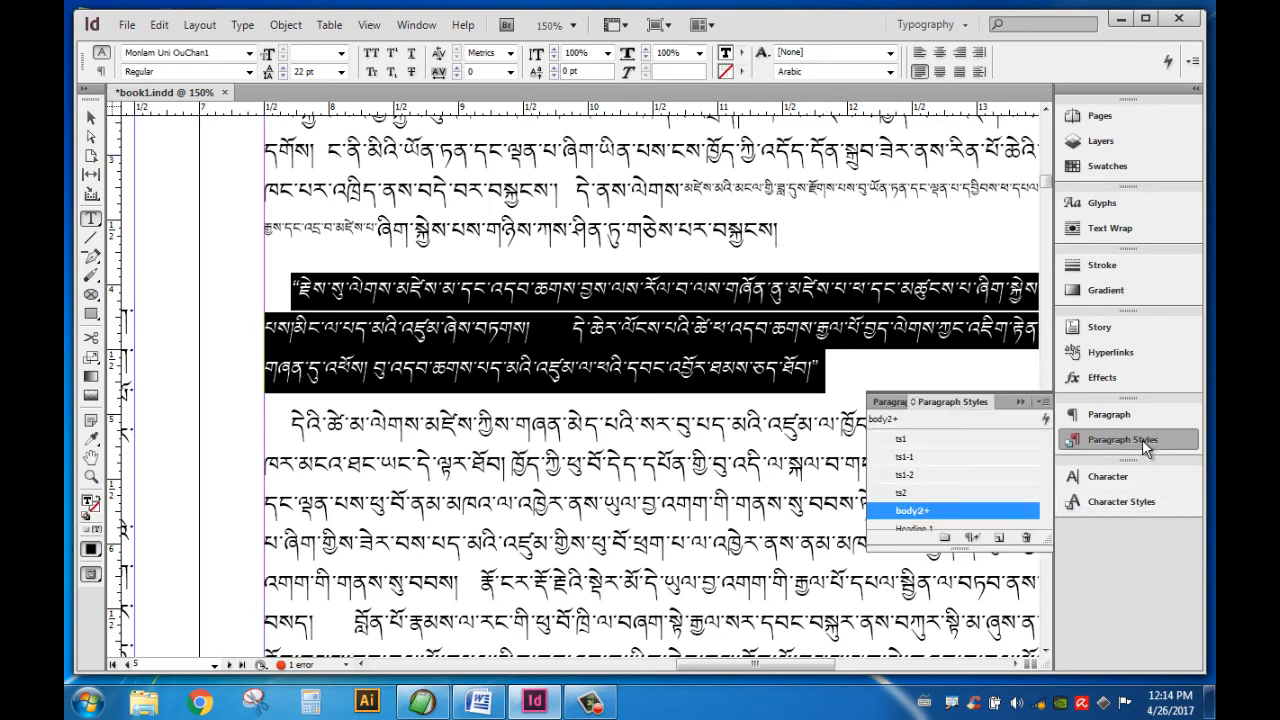
{"action": "left_click", "coordinate": [998, 538]}
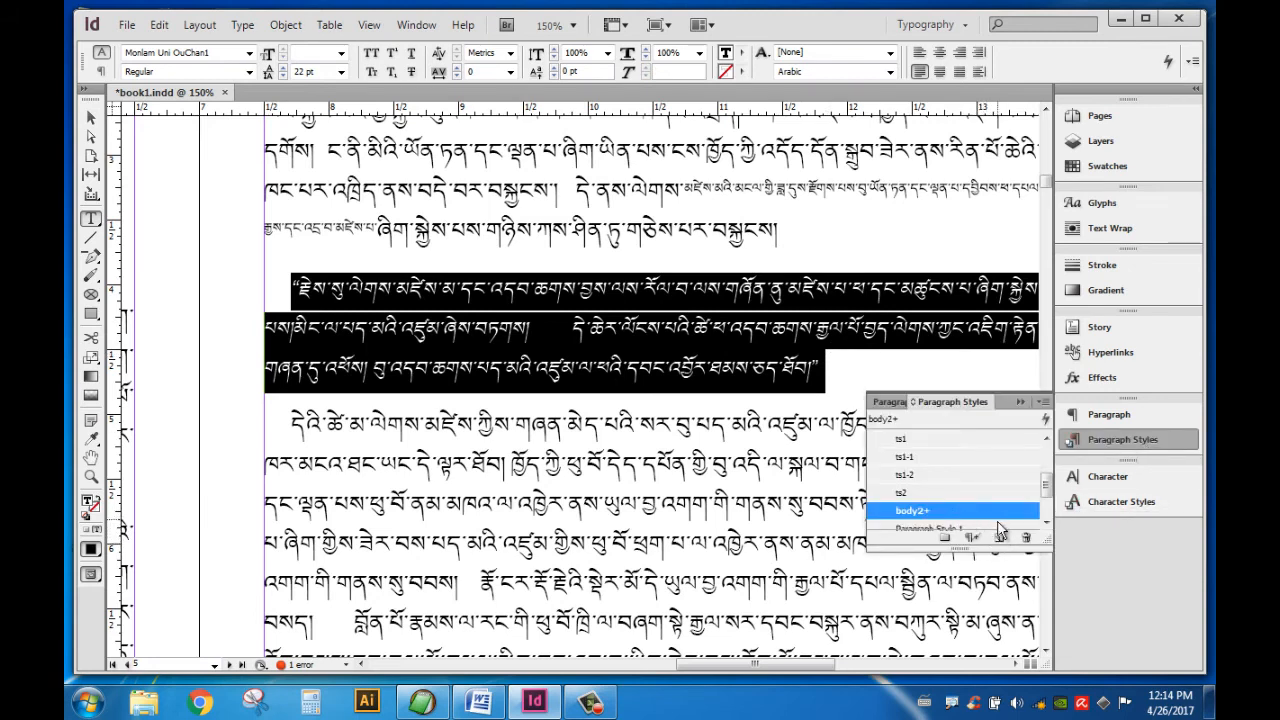
{"action": "left_click_drag", "start_coordinate": [1046, 493], "coordinate": [1047, 515]}
{"action": "double_click", "coordinate": [975, 486]}
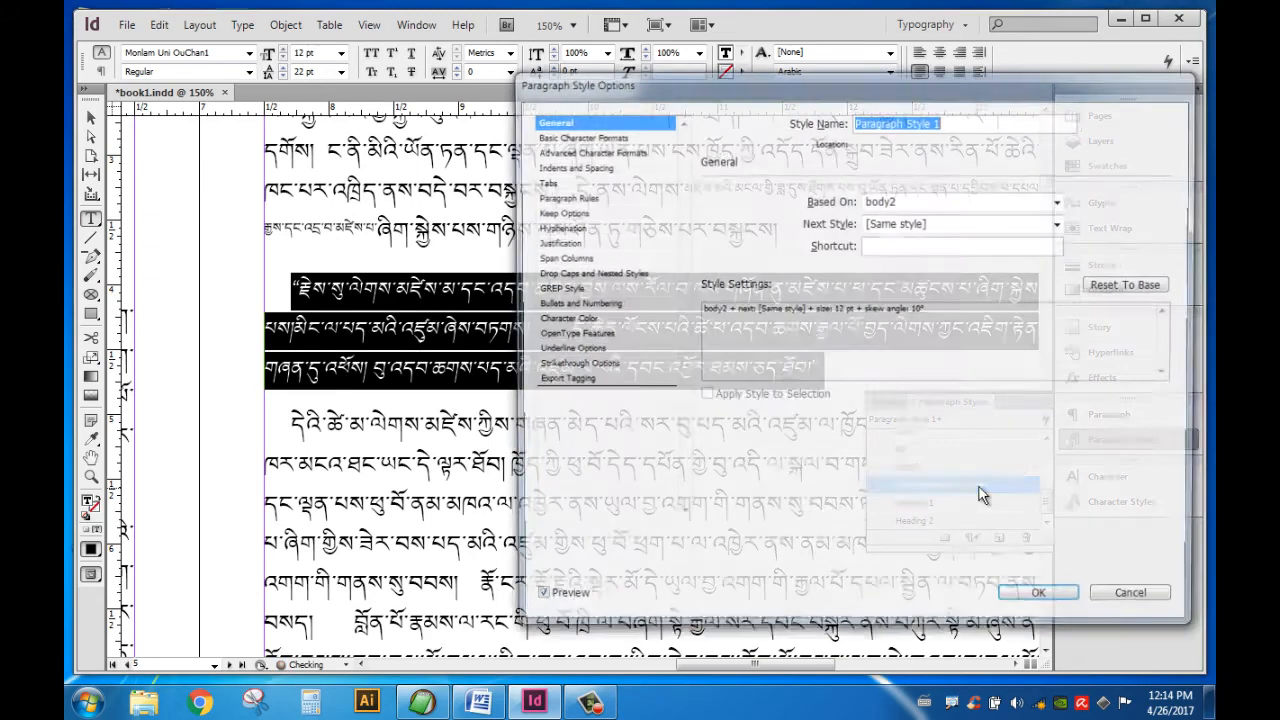
{"action": "type", "text": "lo"}
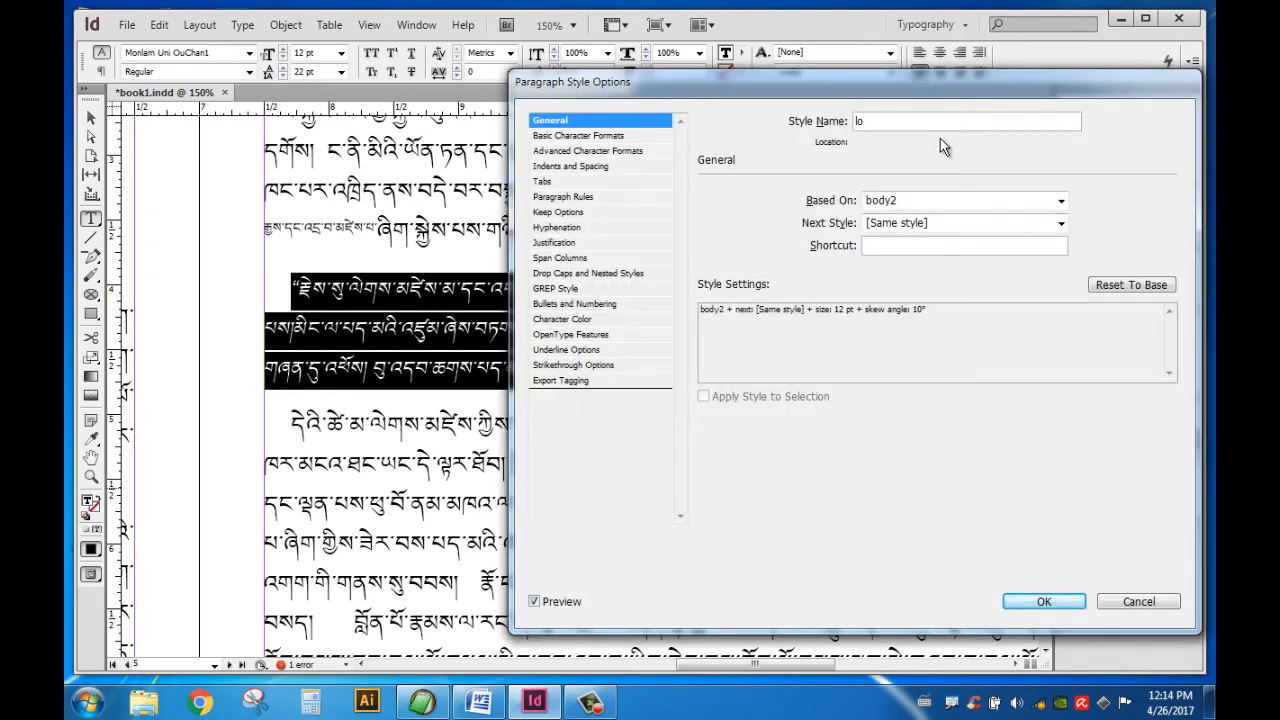
{"action": "type", "text": "ng rang"}
{"action": "left_click", "coordinate": [1043, 603]}
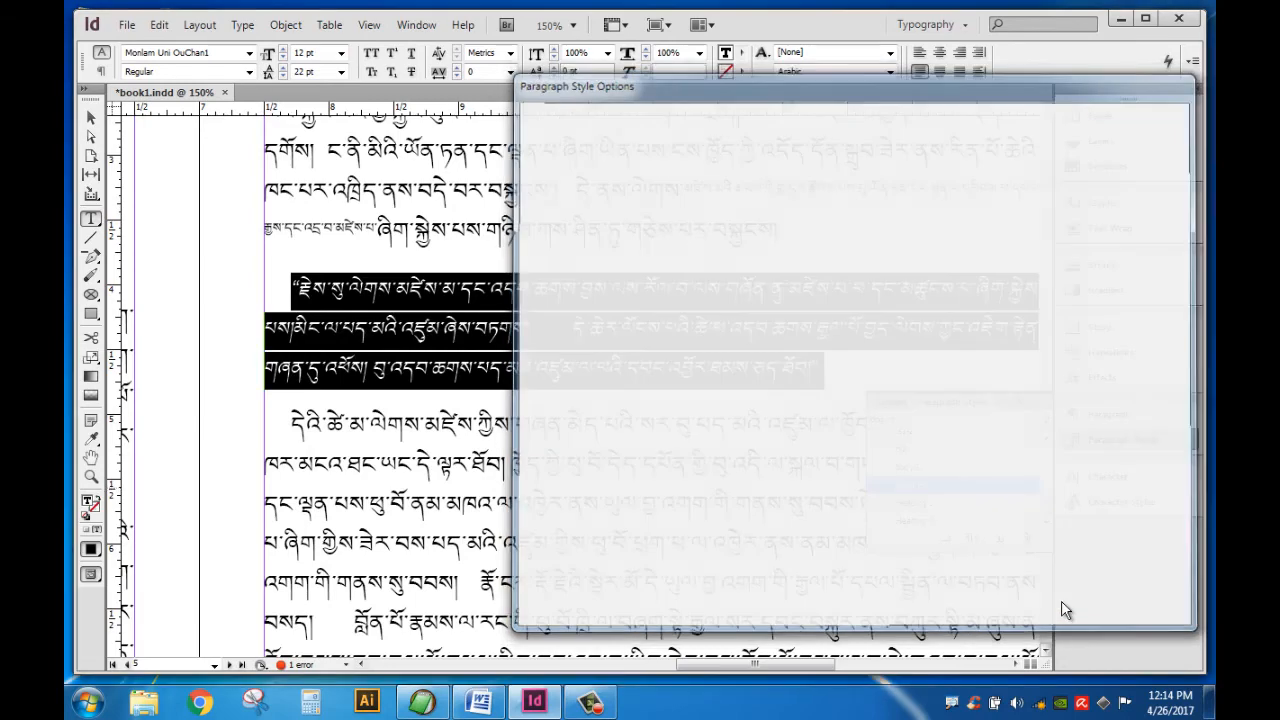
{"action": "left_click", "coordinate": [677, 332]}
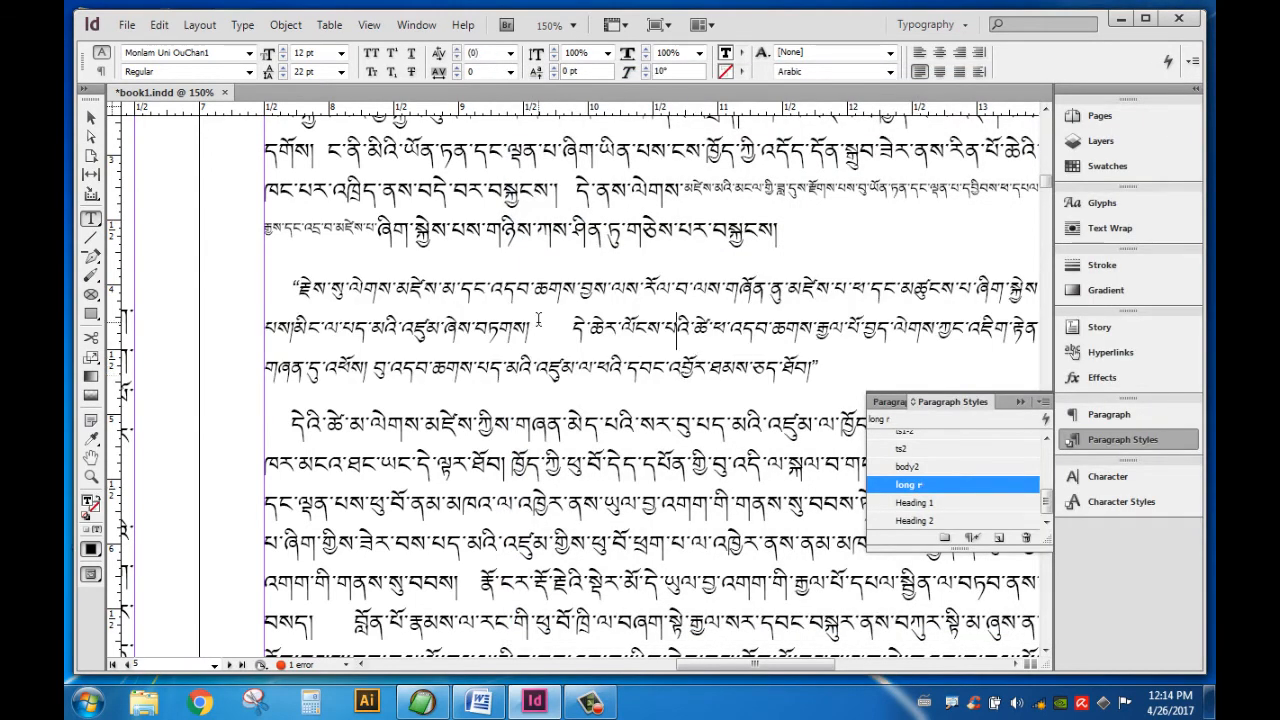
- Edit the long r paragraph style's tab ruler to a left indent of about 0.33 in and a first-line indent of 0.1389 in
{"action": "scroll", "coordinate": [538, 320], "scroll_direction": "down", "scroll_amount": 5}
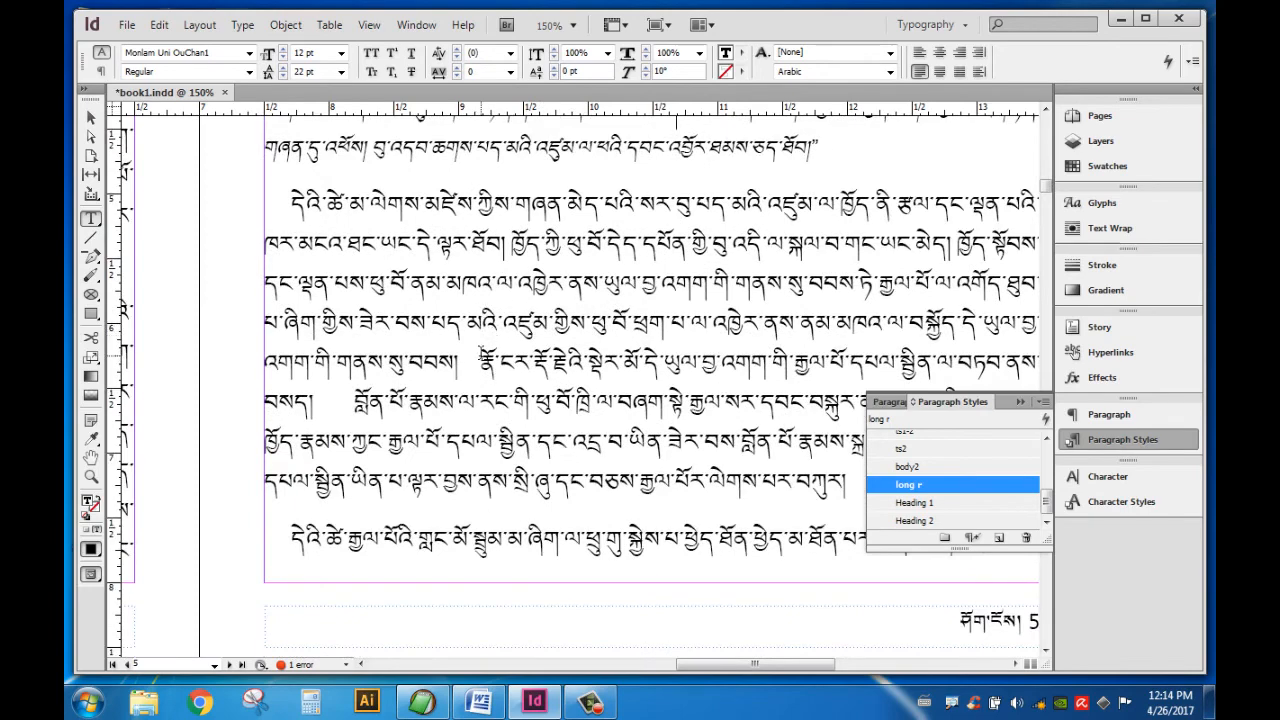
{"action": "left_click", "coordinate": [907, 466]}
{"action": "scroll", "coordinate": [159, 380], "scroll_direction": "up", "scroll_amount": 8}
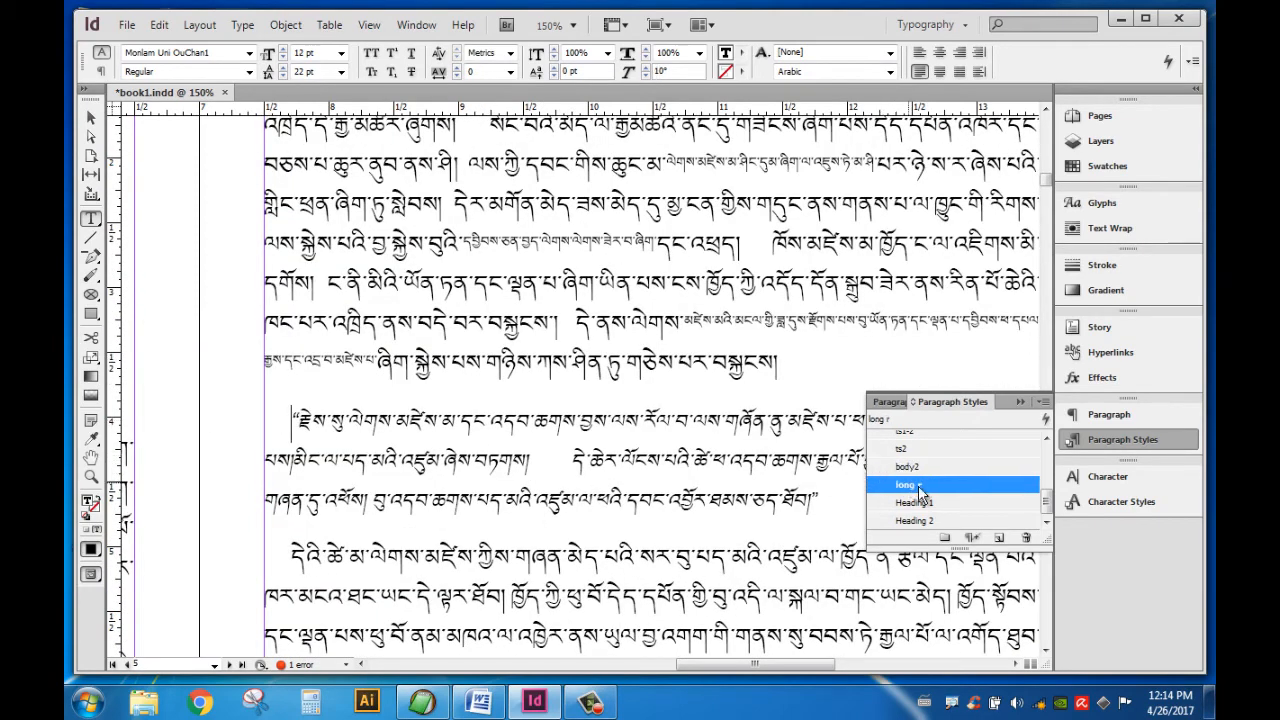
{"action": "double_click", "coordinate": [906, 484]}
{"action": "left_click", "coordinate": [550, 181]}
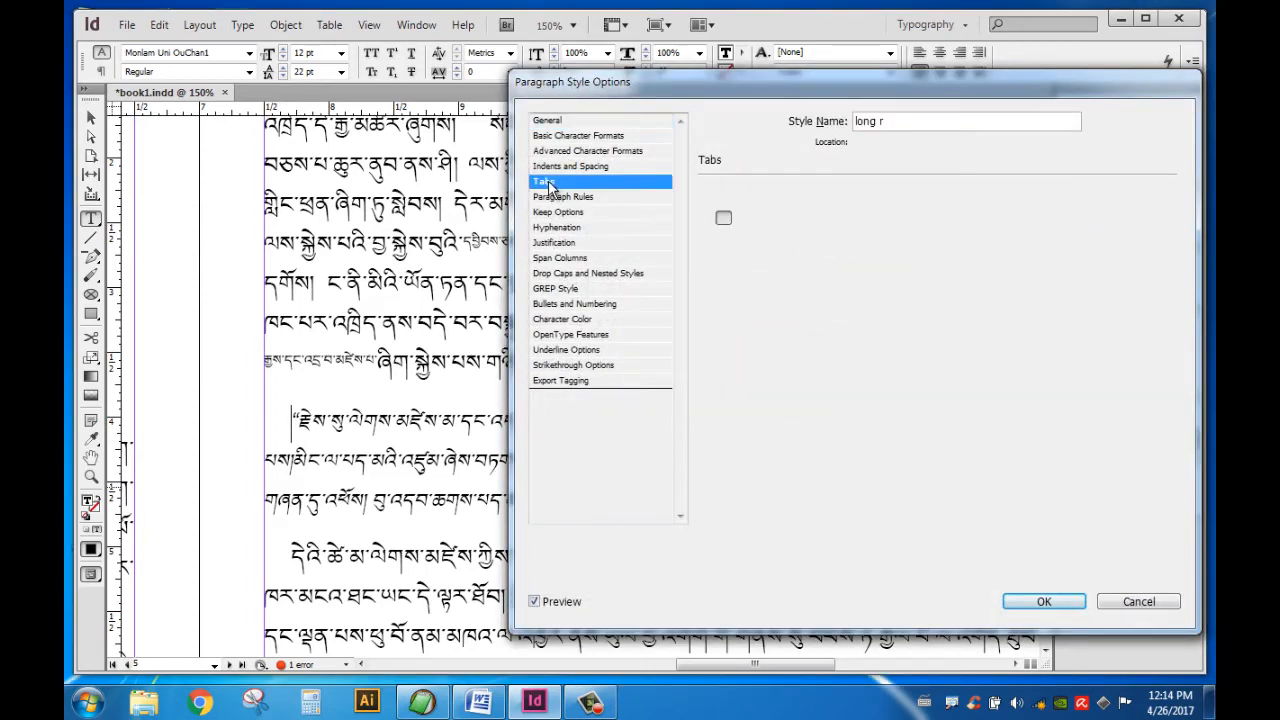
{"action": "left_click_drag", "start_coordinate": [1176, 95], "coordinate": [1132, 91]}
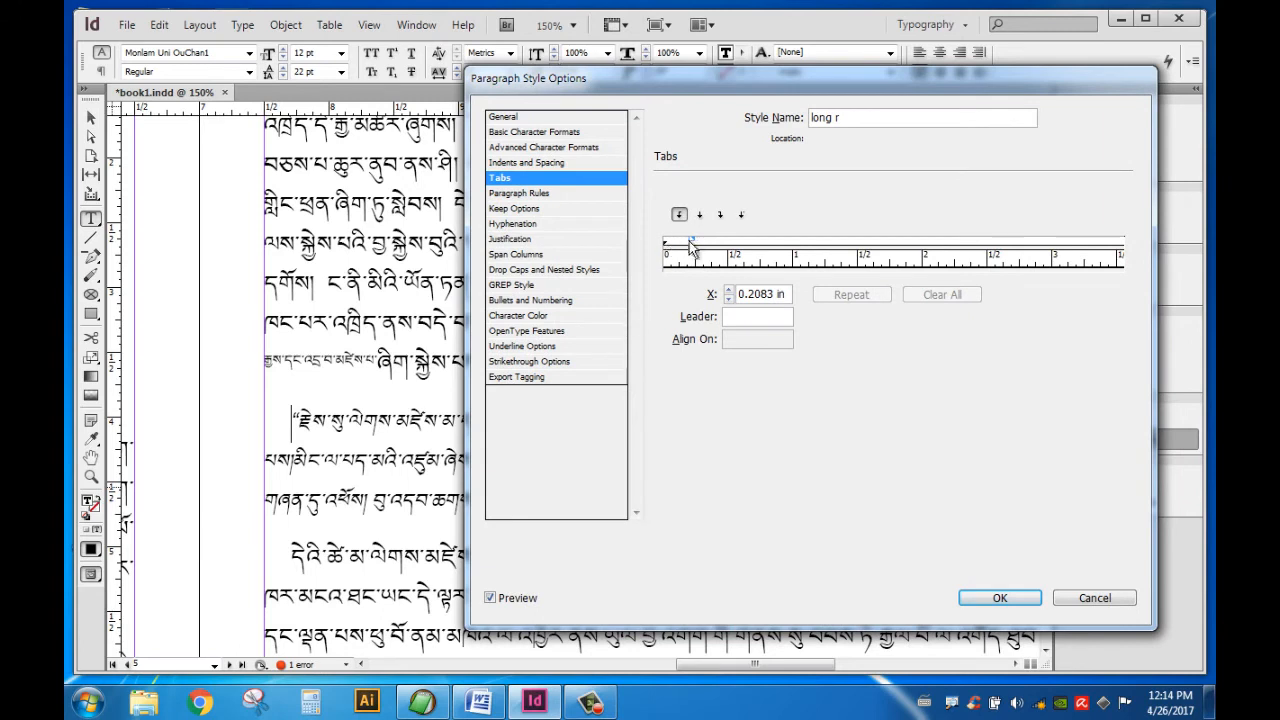
{"action": "mouse_move", "coordinate": [665, 245]}
{"action": "left_mouse_down"}
{"action": "mouse_move", "coordinate": [777, 252]}
{"action": "mouse_move", "coordinate": [708, 246]}
{"action": "left_mouse_up"}
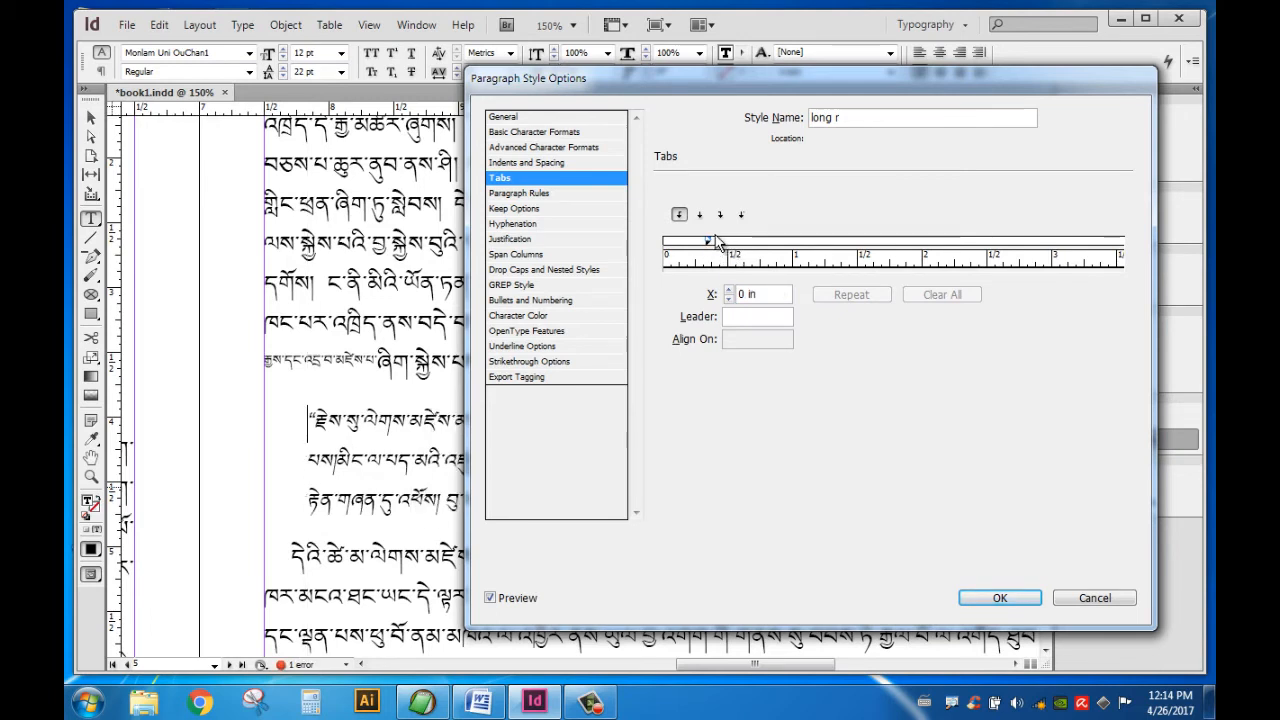
{"action": "left_click_drag", "start_coordinate": [708, 245], "coordinate": [728, 246]}
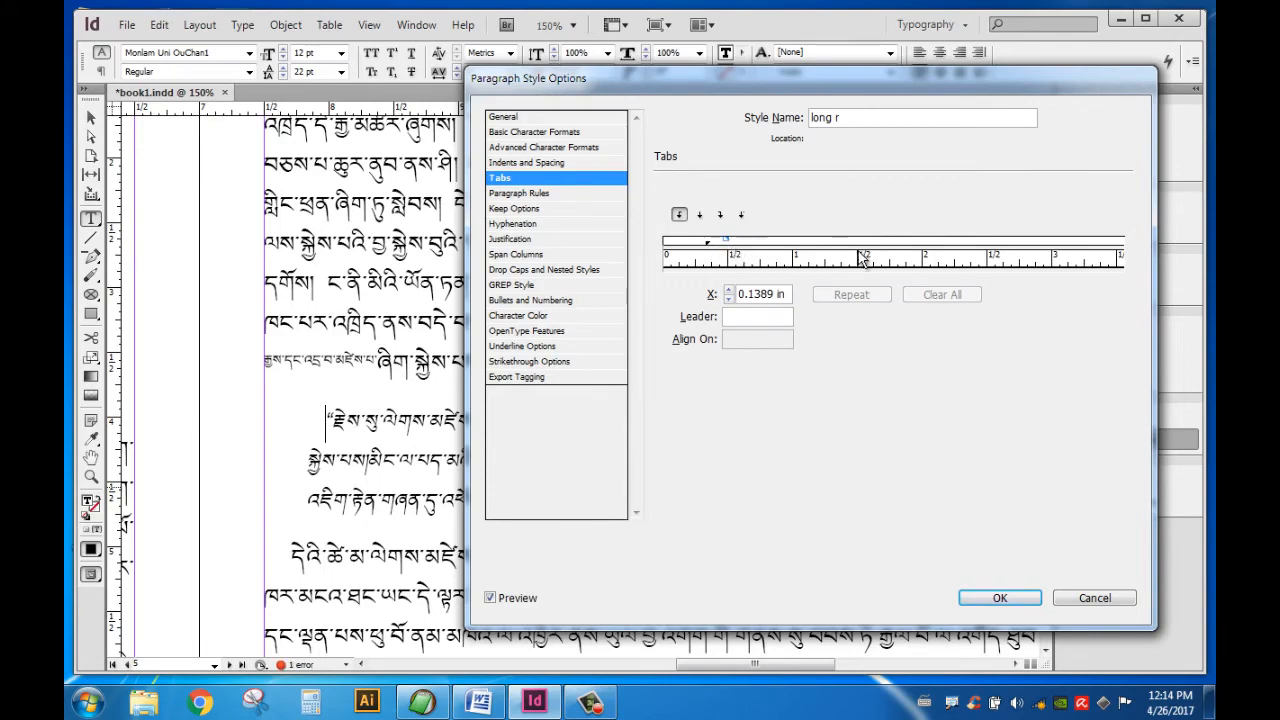
{"action": "left_click", "coordinate": [1000, 597]}
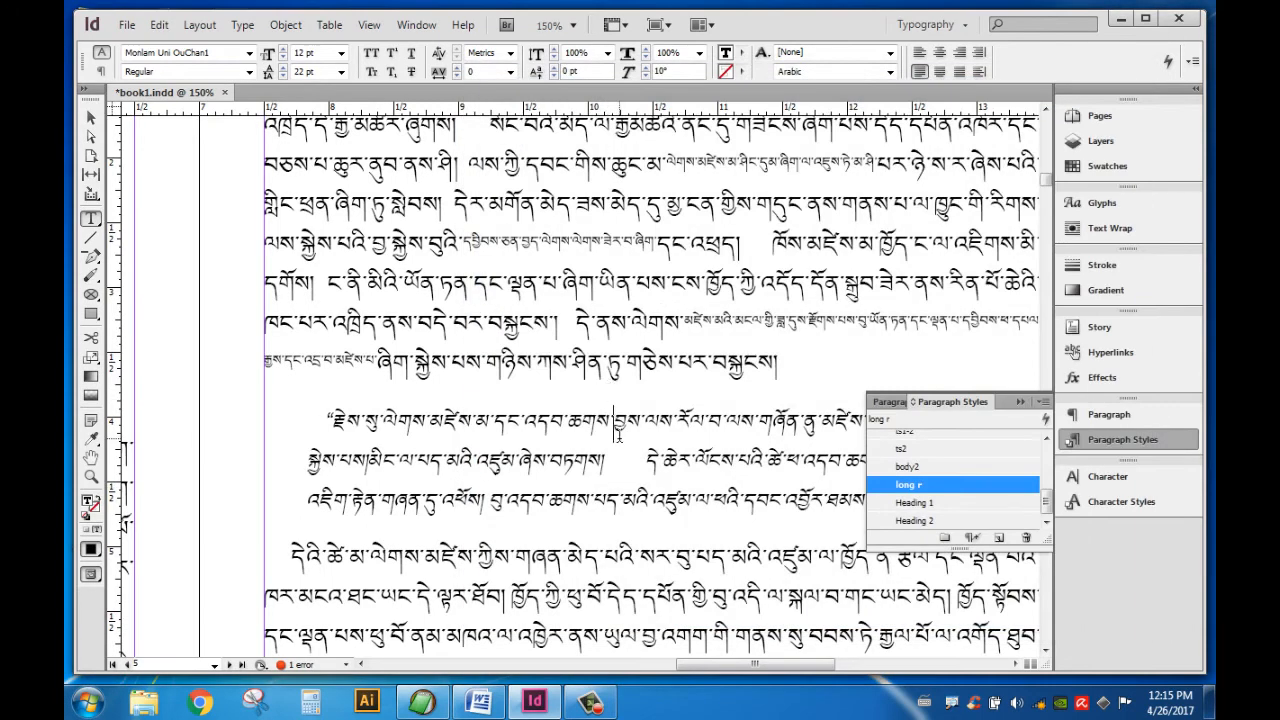
{"action": "scroll", "coordinate": [560, 350], "scroll_direction": "down", "scroll_amount": 5}
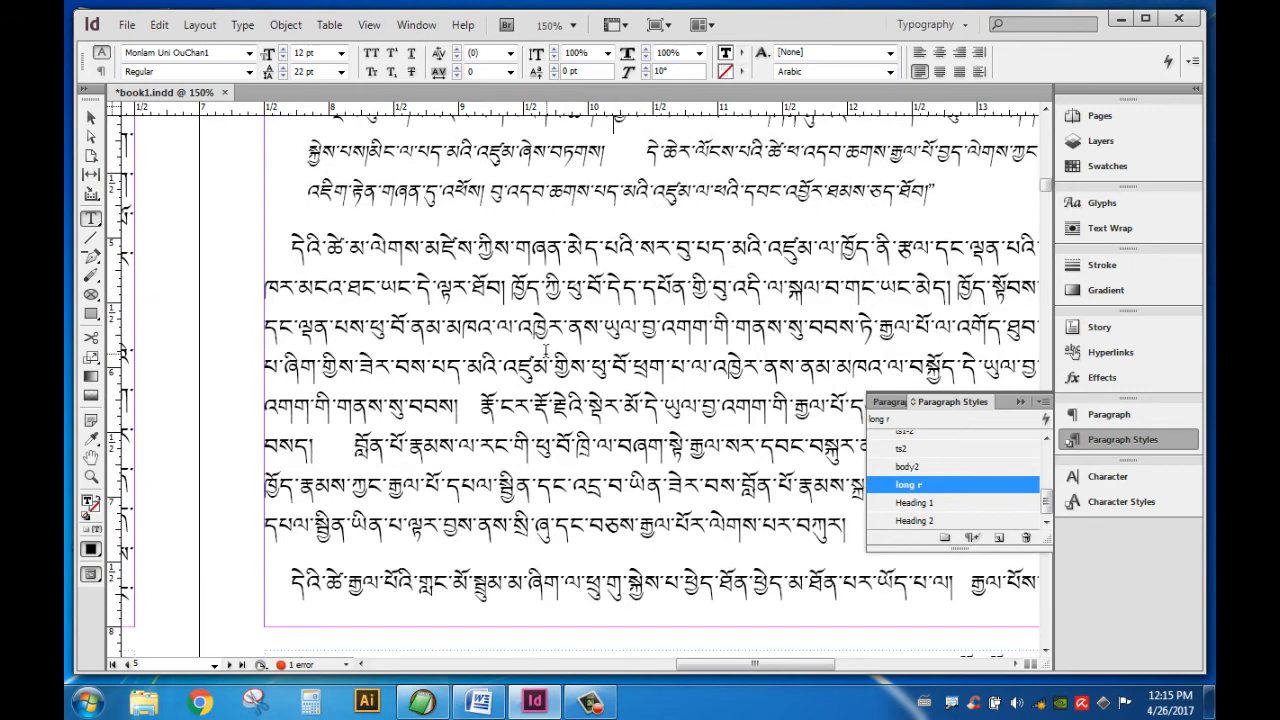
- Split the paragraph after the gap in its fifth line, remove the leading space, and apply the long r paragraph style to the new paragraph
{"action": "left_click", "coordinate": [516, 434]}
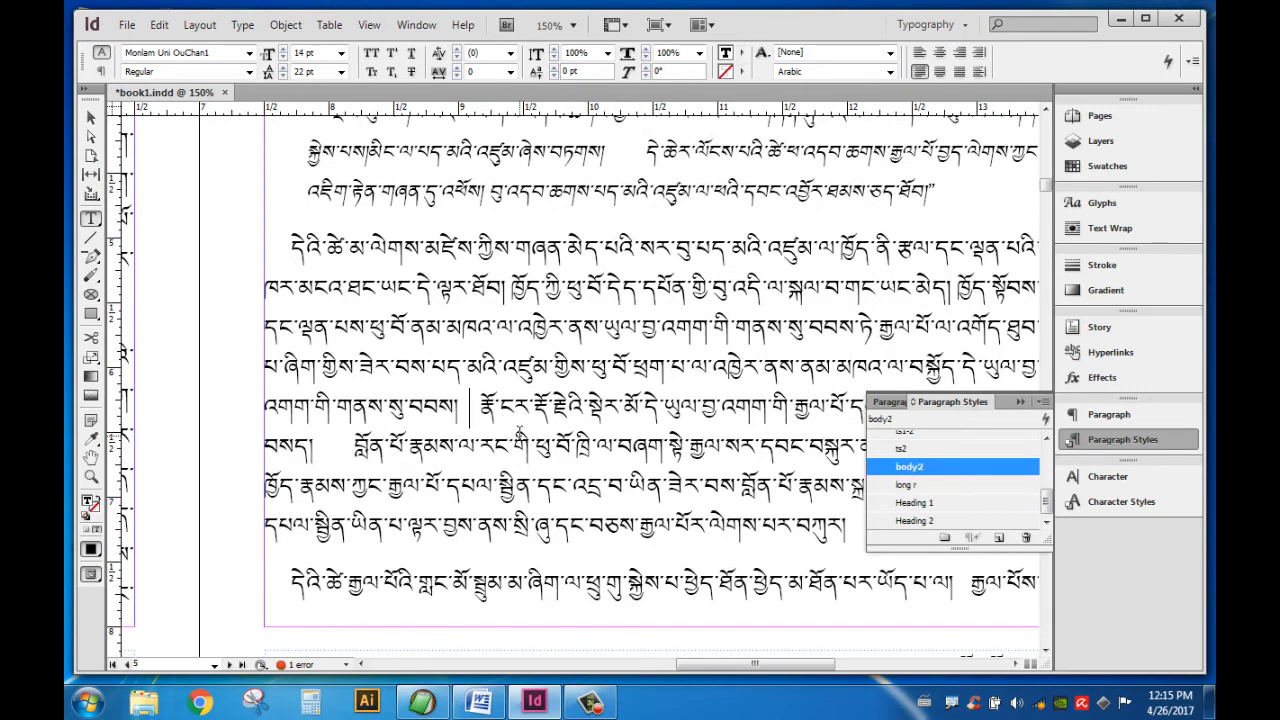
{"action": "key", "text": "Return"}
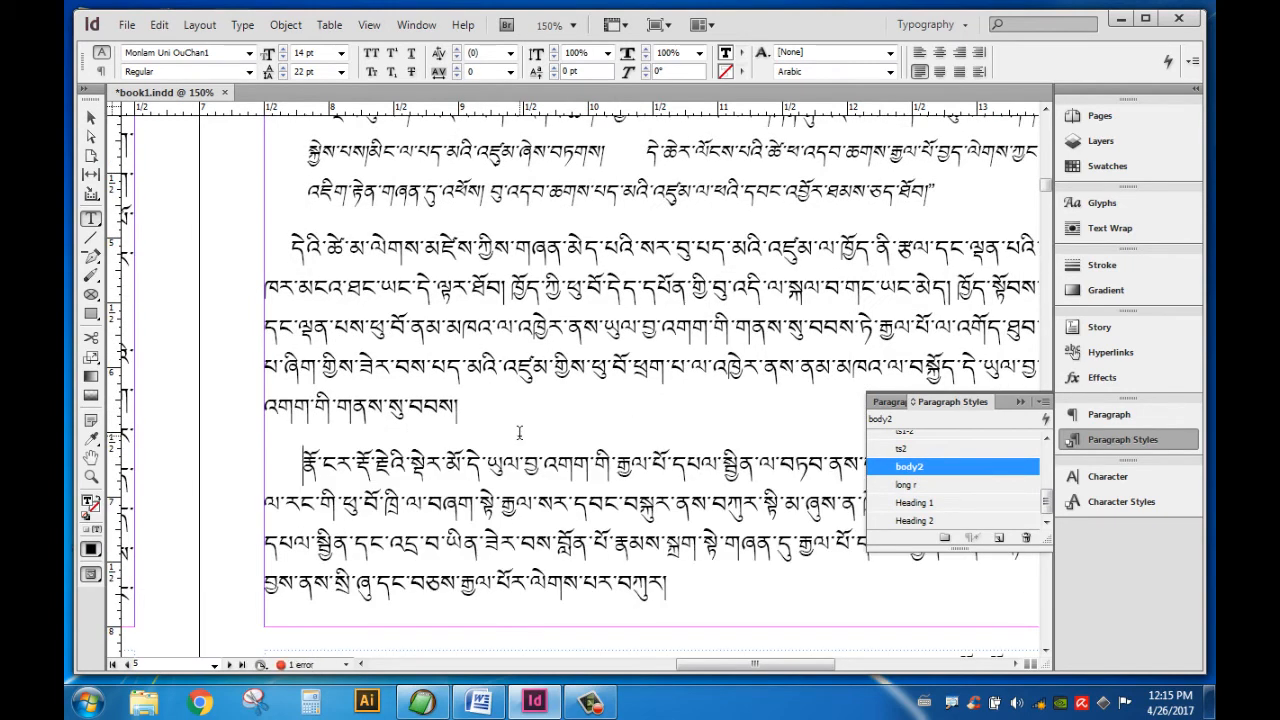
{"action": "key", "text": "BackSpace"}
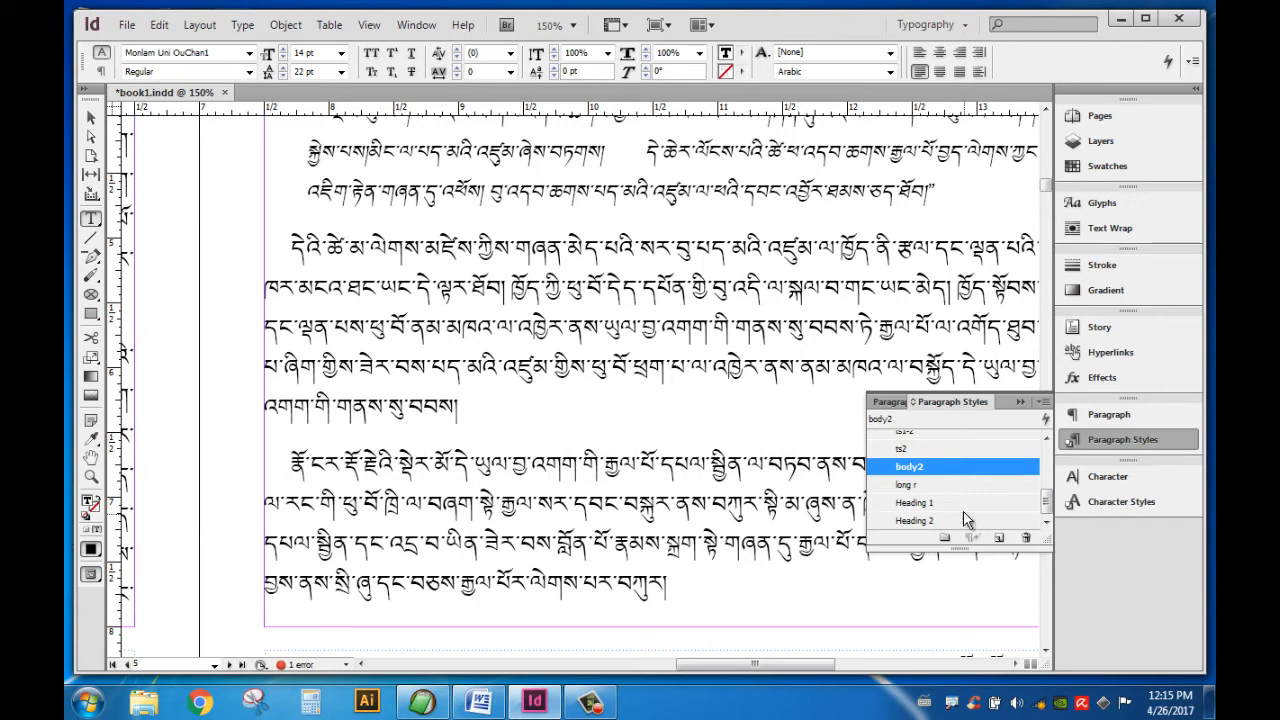
{"action": "left_click", "coordinate": [912, 484]}
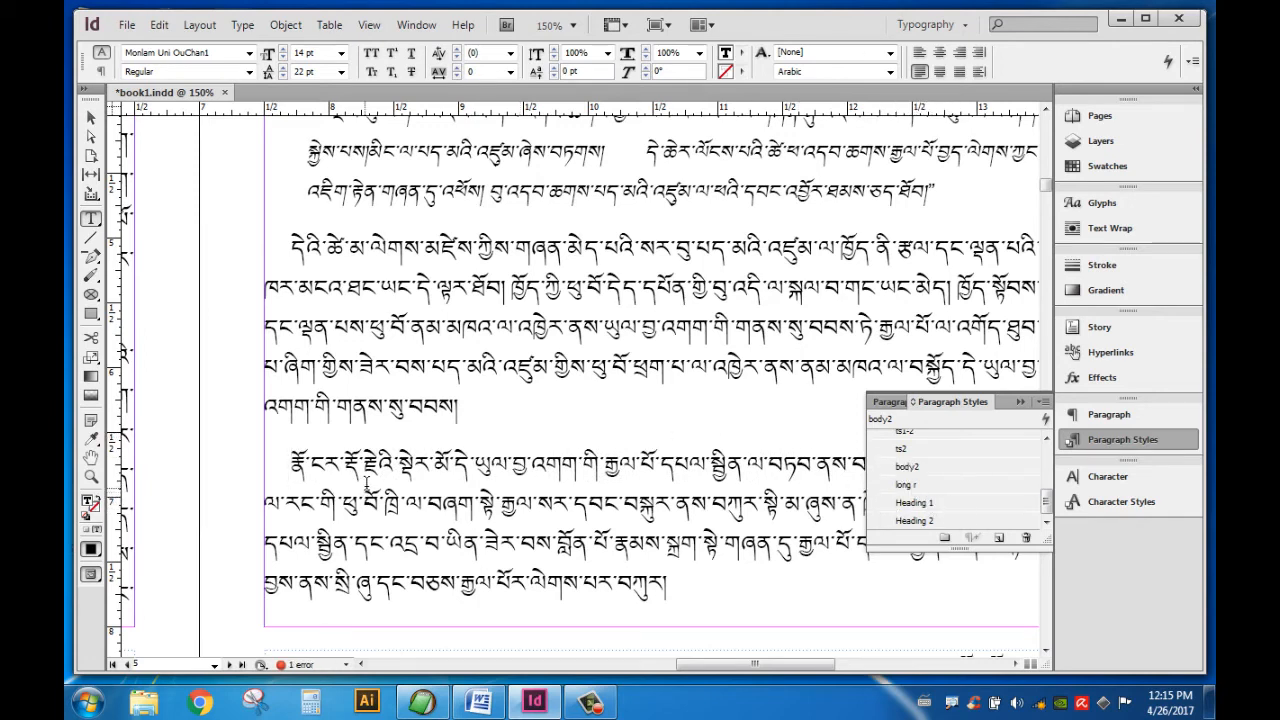
{"action": "left_click", "coordinate": [912, 484]}
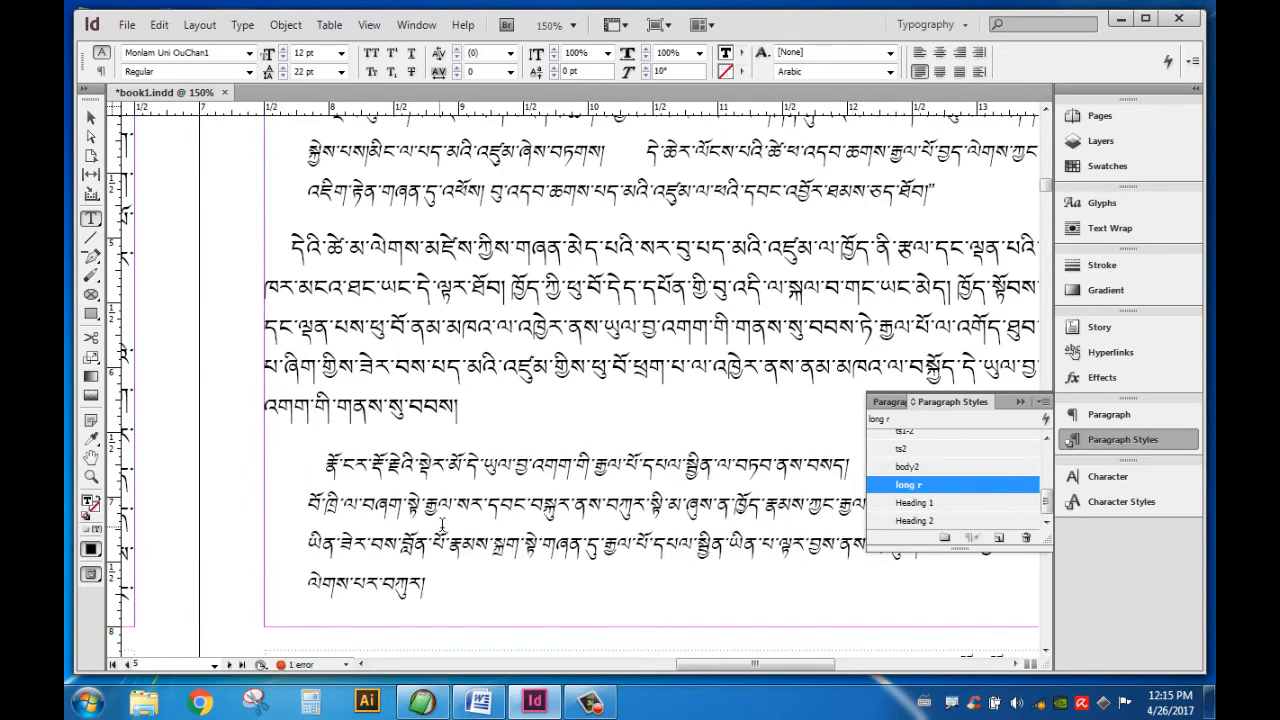
{"action": "scroll", "coordinate": [741, 508], "scroll_direction": "down", "scroll_amount": 3}
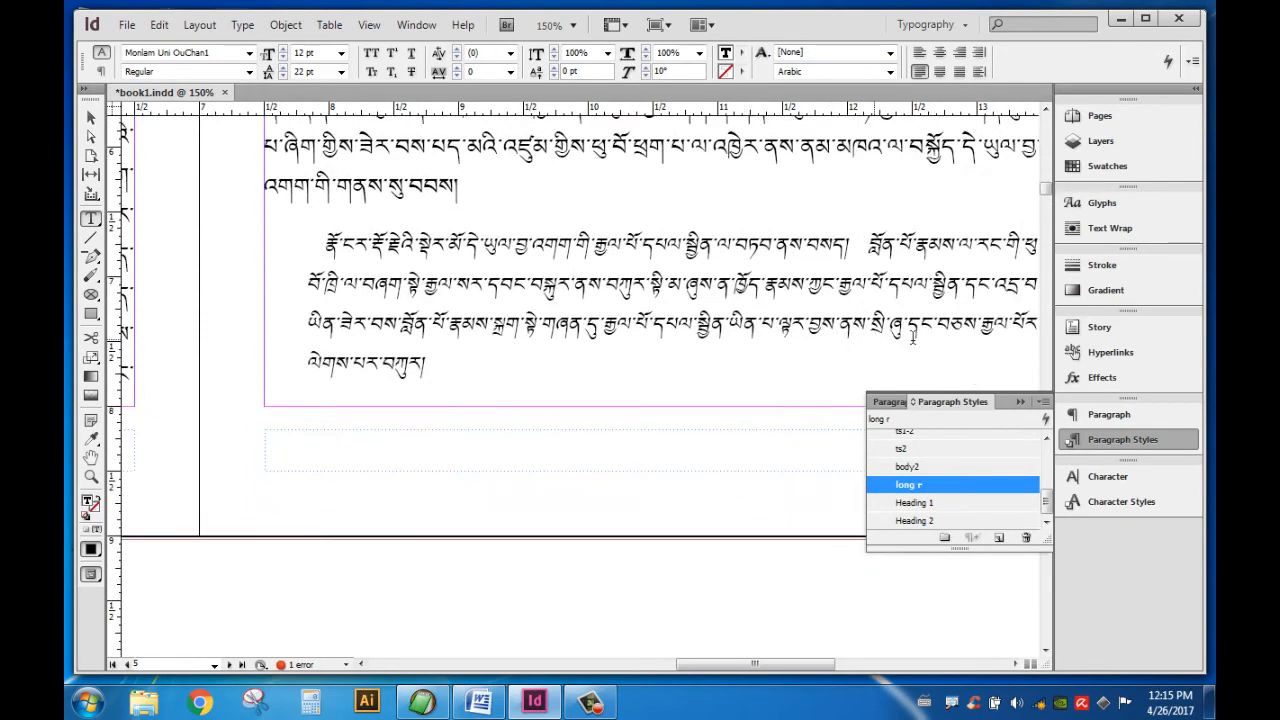
{"action": "left_click", "coordinate": [469, 363]}
- Create a character style named "long" from the first words of the slanted quotation and apply it to them
{"action": "scroll", "coordinate": [560, 364], "scroll_direction": "up", "scroll_amount": 6}
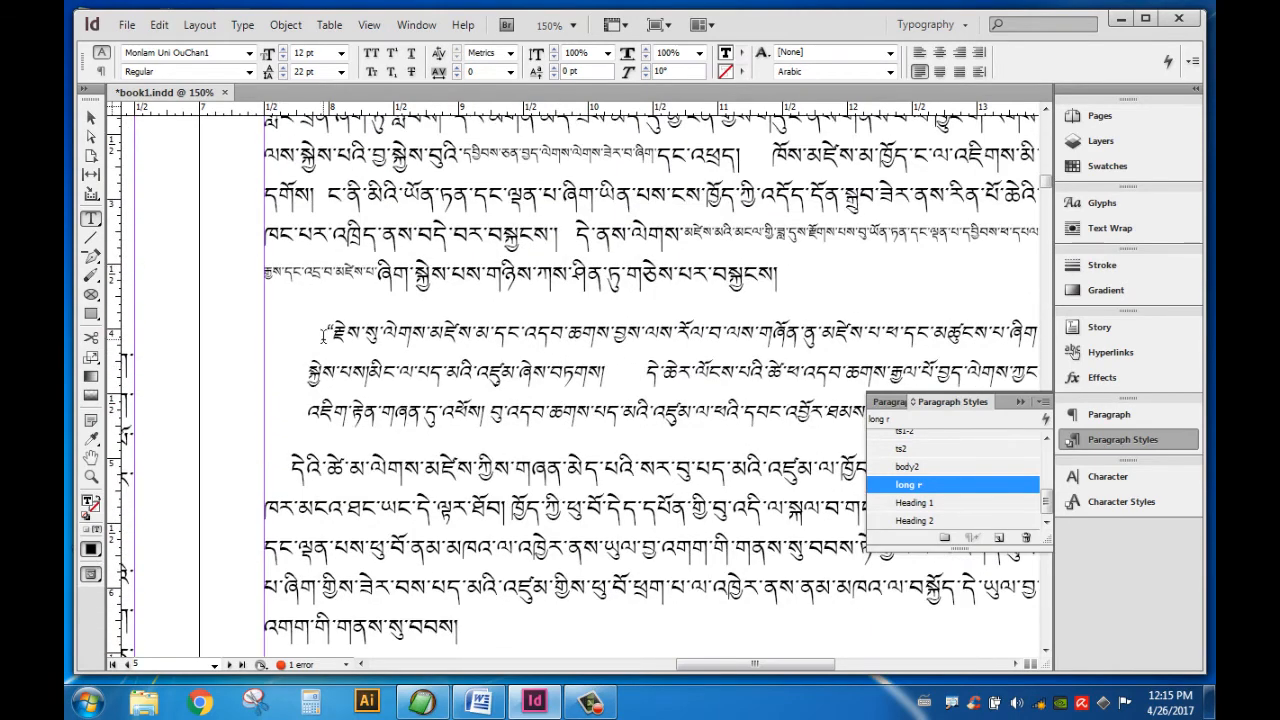
{"action": "left_click_drag", "start_coordinate": [334, 327], "coordinate": [598, 340]}
{"action": "left_click", "coordinate": [339, 326]}
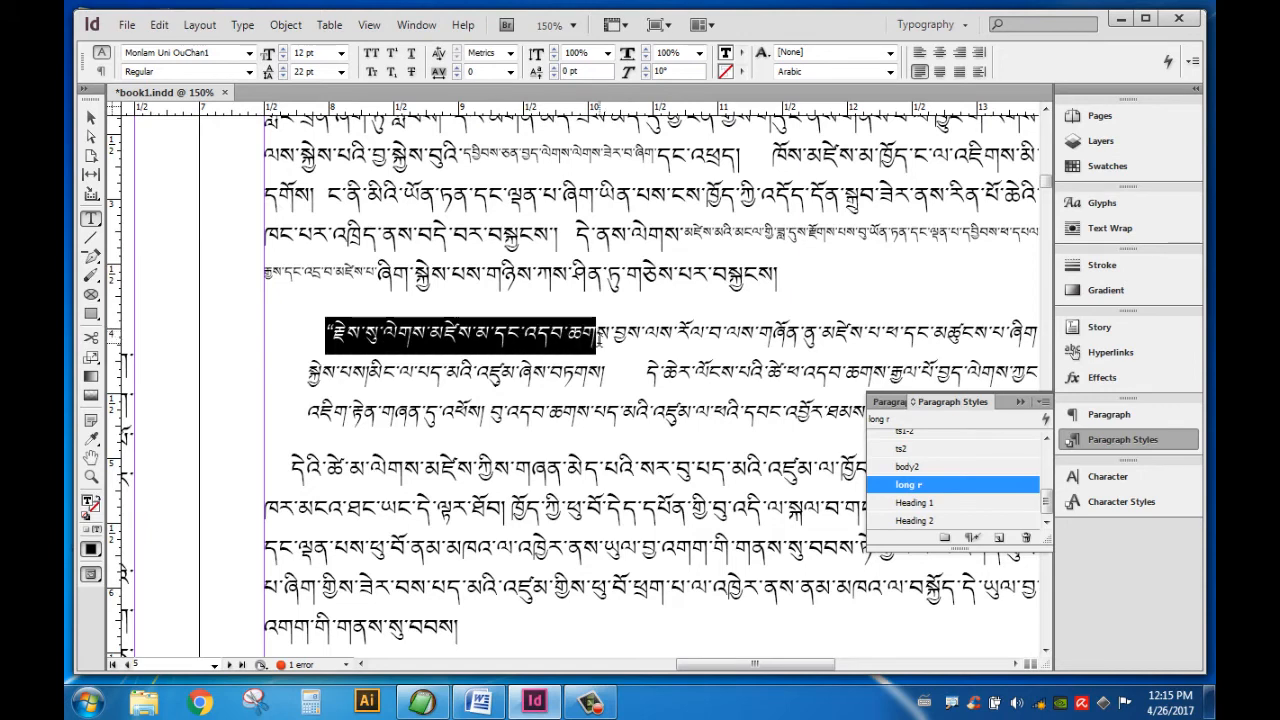
{"action": "left_click", "coordinate": [1130, 504]}
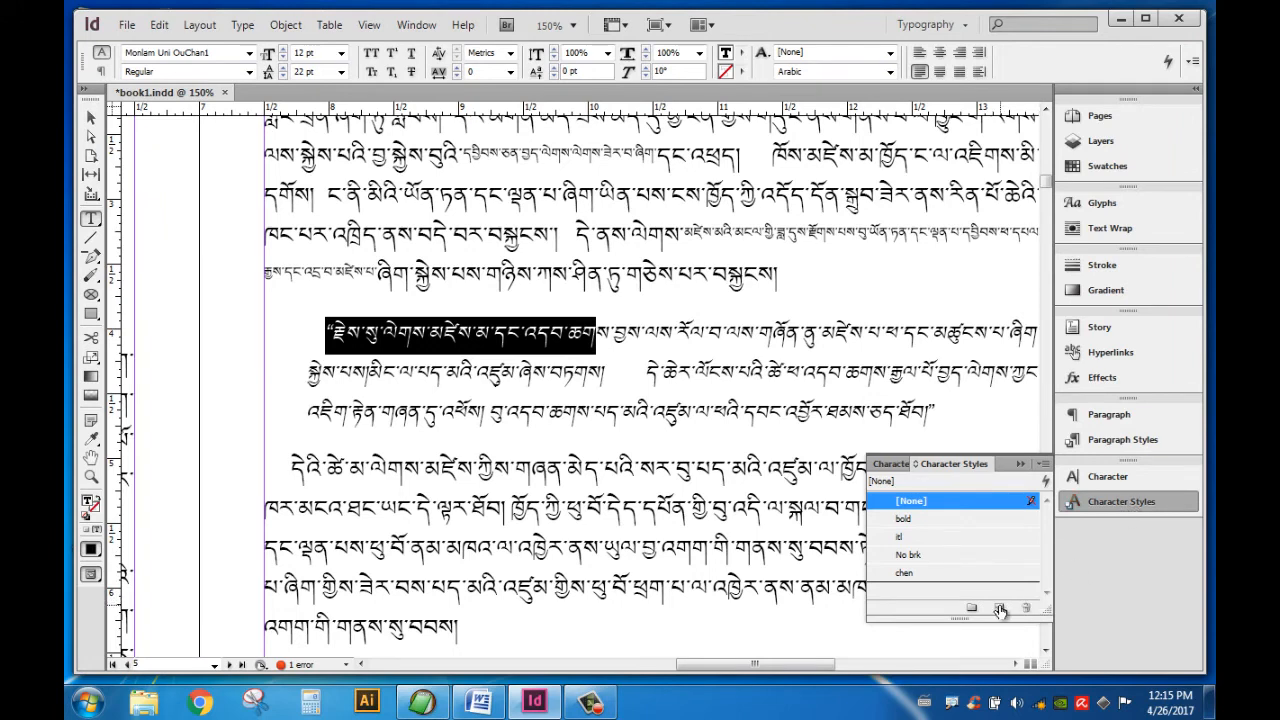
{"action": "left_click", "coordinate": [998, 607]}
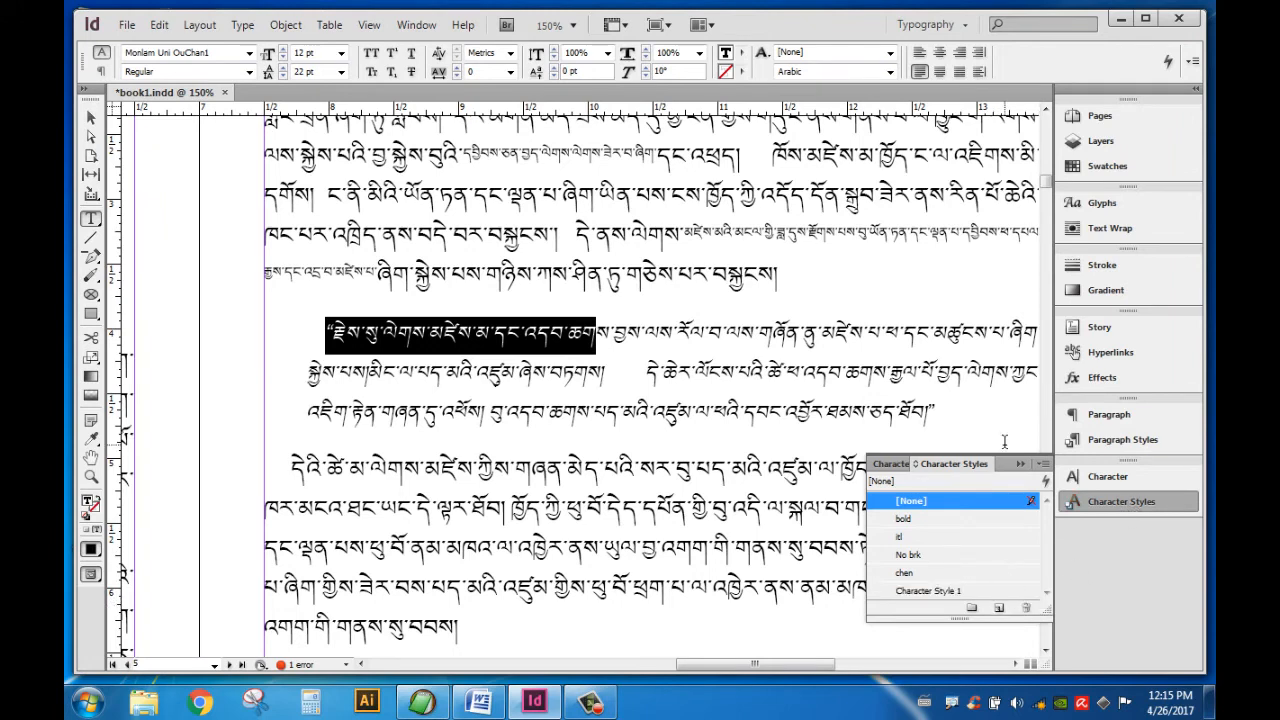
{"action": "left_click", "coordinate": [960, 590]}
{"action": "left_click", "coordinate": [986, 592]}
{"action": "double_click", "coordinate": [986, 594]}
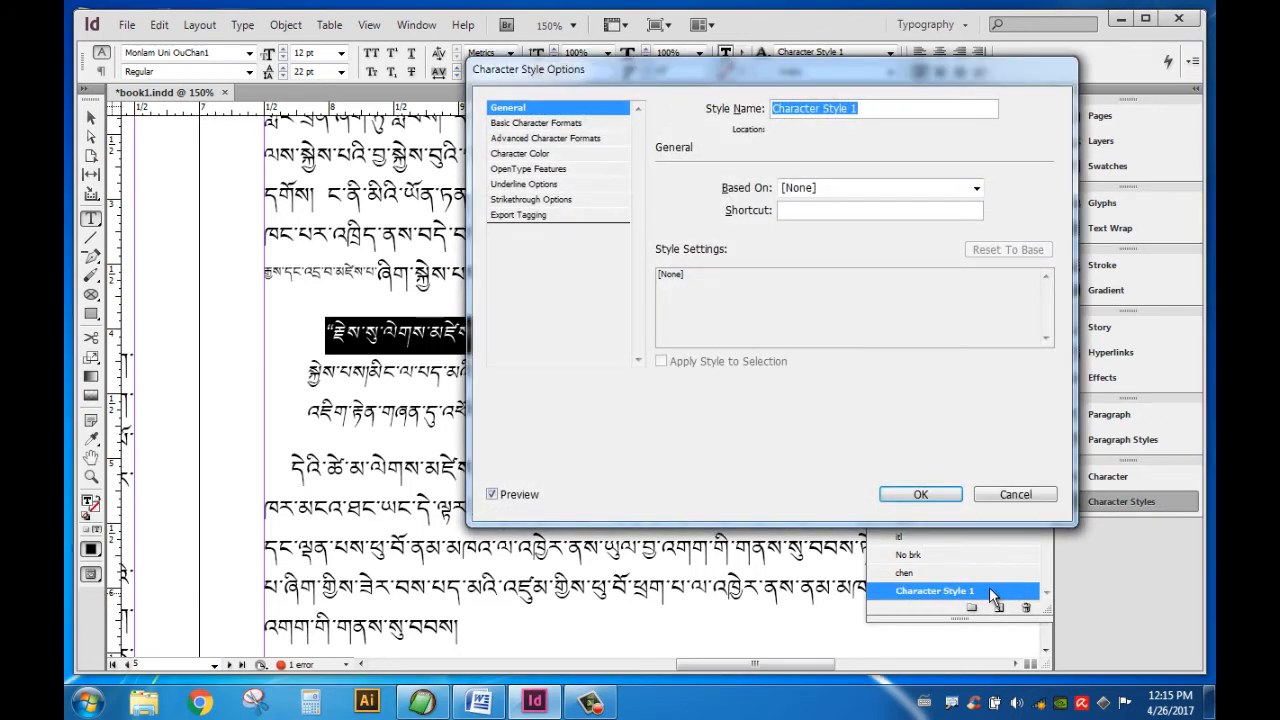
{"action": "key", "text": "BackSpace"}
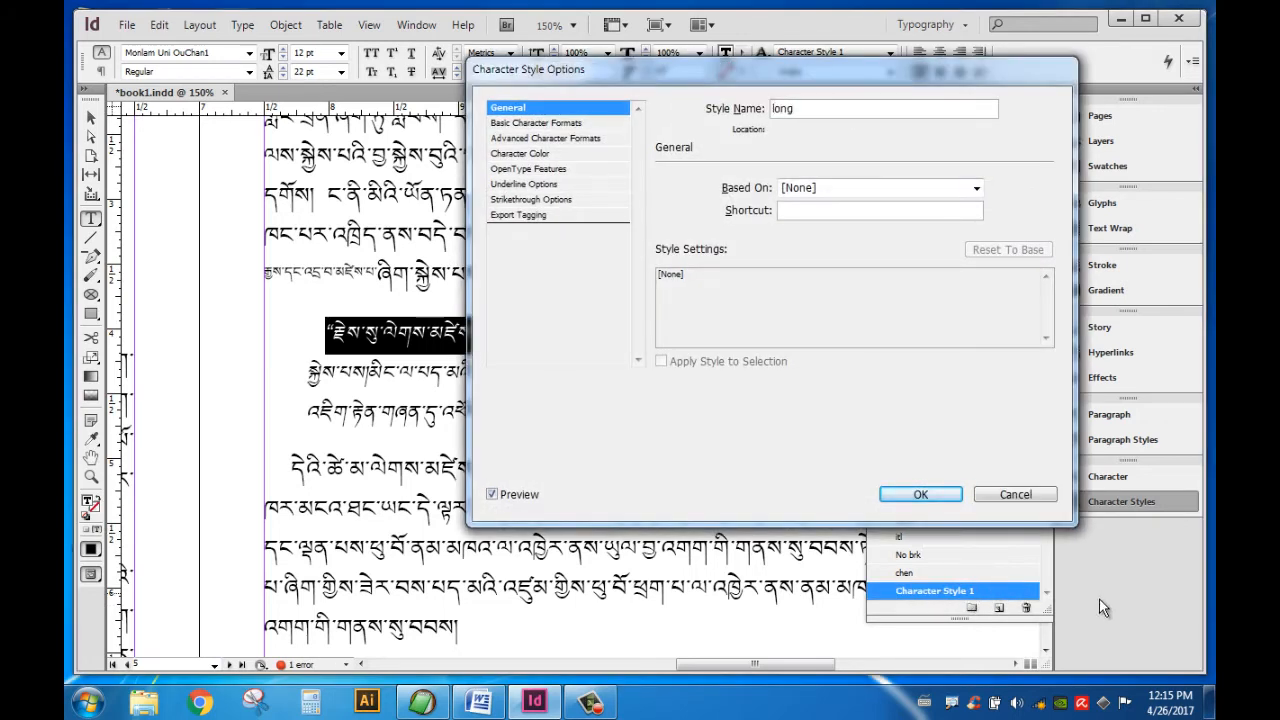
{"action": "left_click", "coordinate": [920, 494]}
{"action": "left_click", "coordinate": [619, 329]}
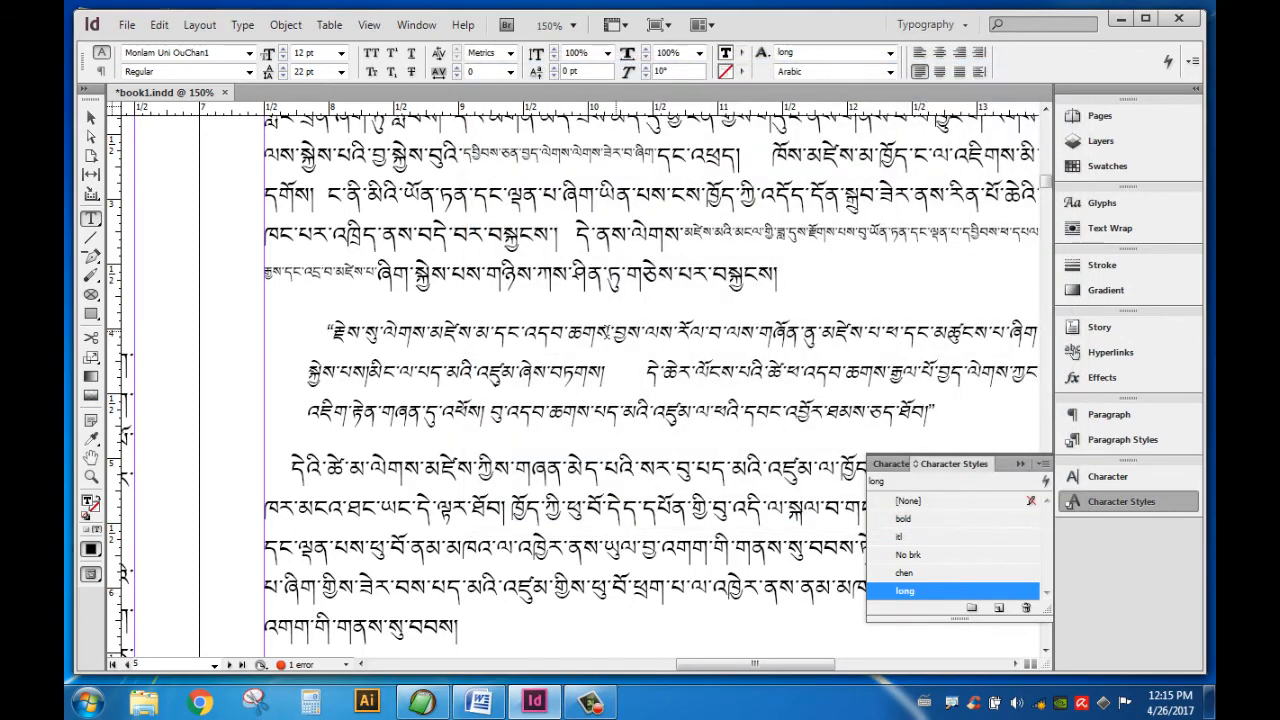
- Enlarge the opening quotation mark of the slanted quotation to 20 pt
{"action": "left_click_drag", "start_coordinate": [336, 329], "coordinate": [329, 333]}
{"action": "left_click", "coordinate": [284, 49]}
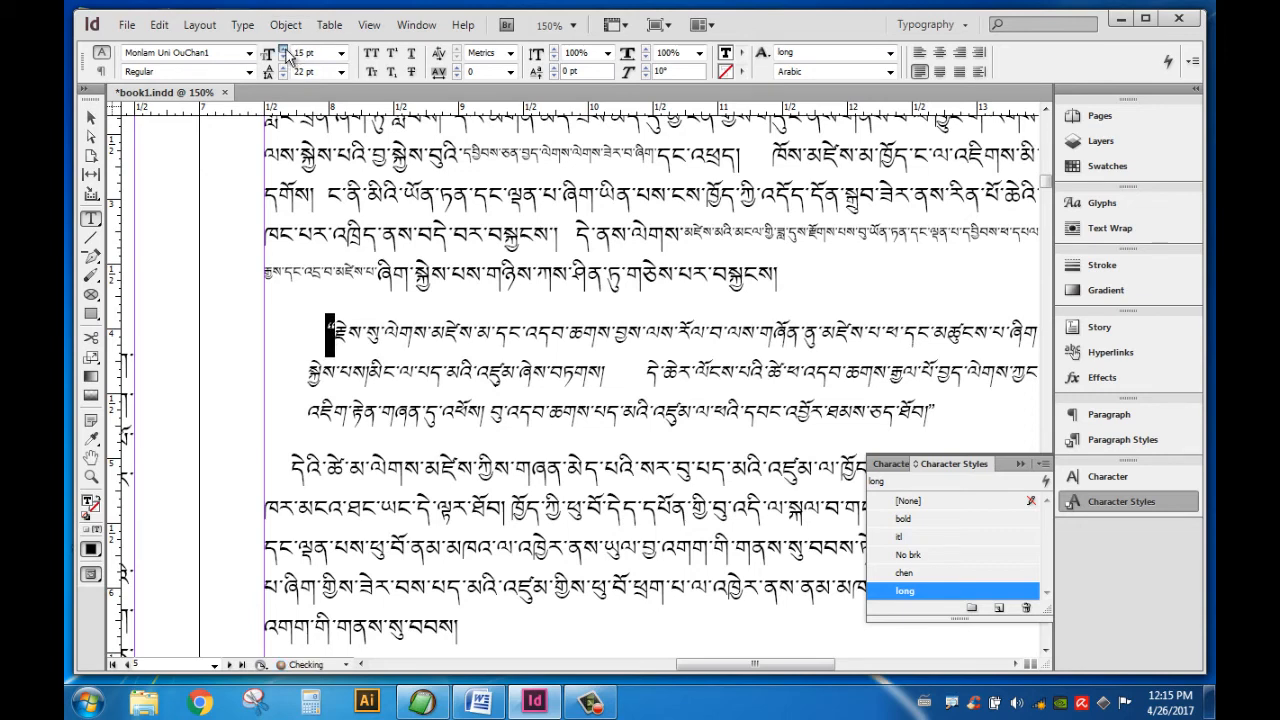
{"action": "left_click", "coordinate": [284, 49]}
{"action": "left_click", "coordinate": [284, 49]}
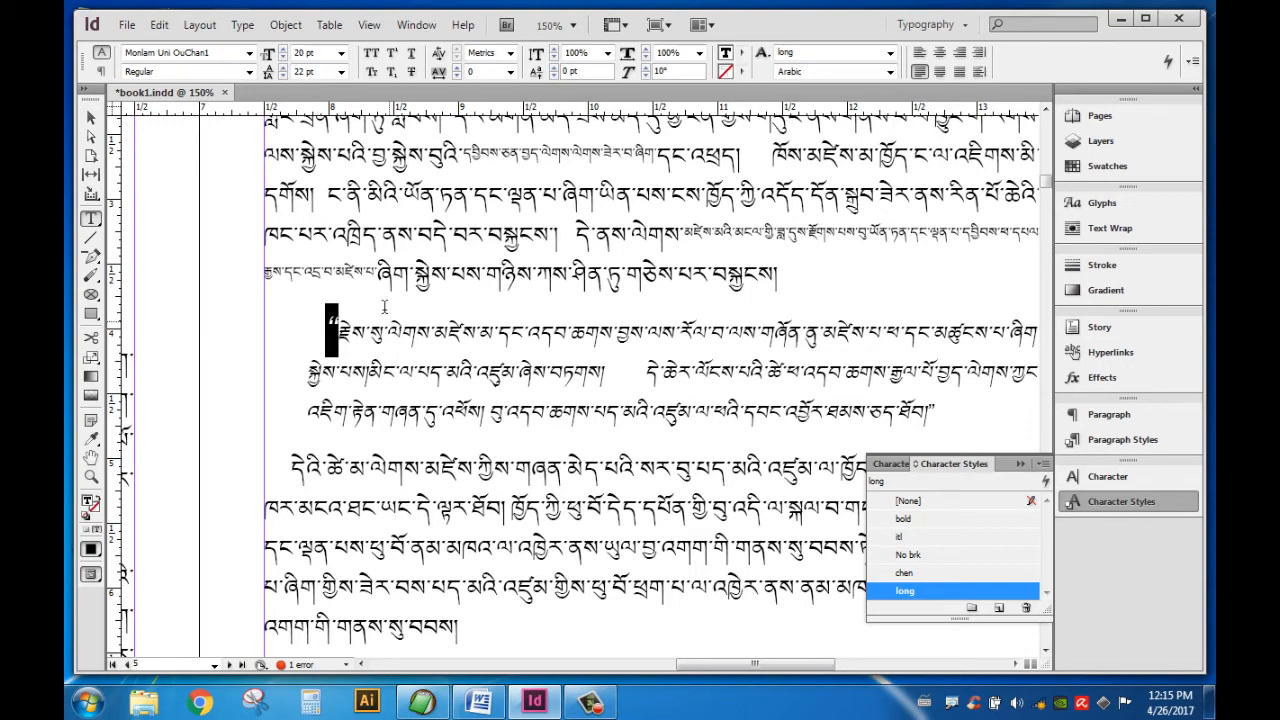
- Create a character style named "long -1" from the enlarged opening quotation mark, based on long
{"action": "left_click", "coordinate": [999, 610]}
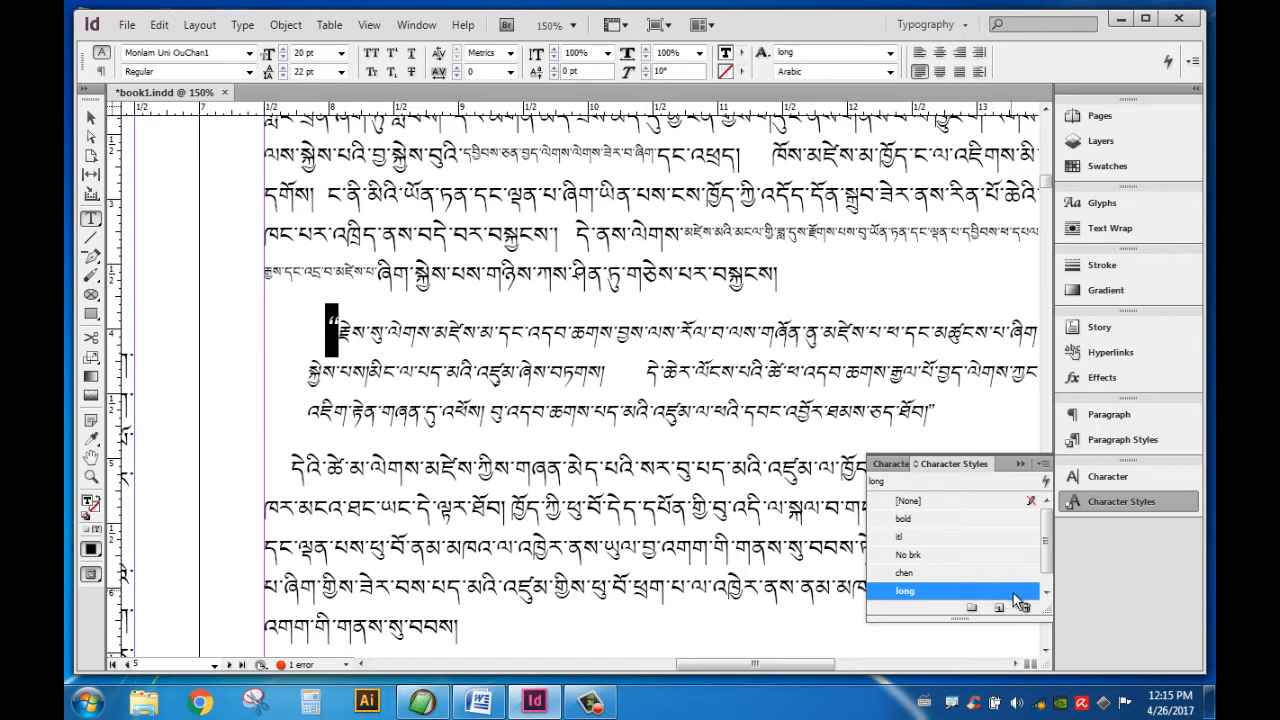
{"action": "double_click", "coordinate": [935, 591]}
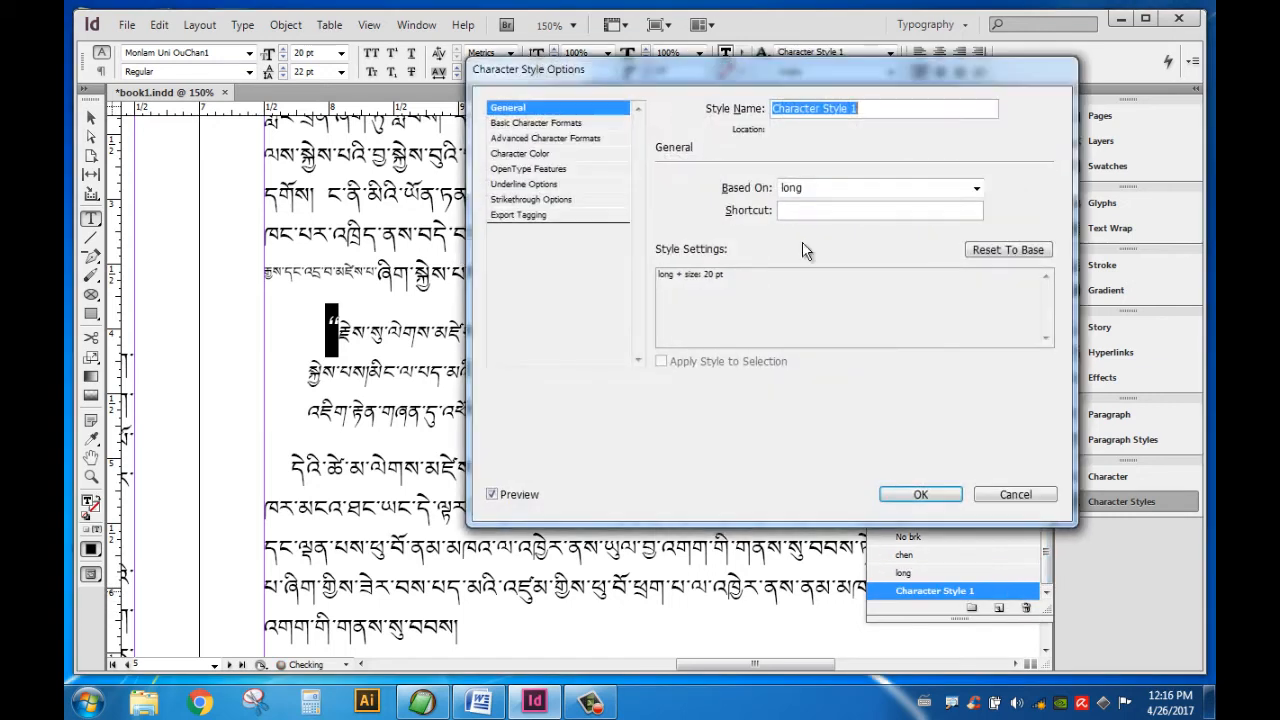
{"action": "left_click_drag", "start_coordinate": [920, 111], "coordinate": [694, 101]}
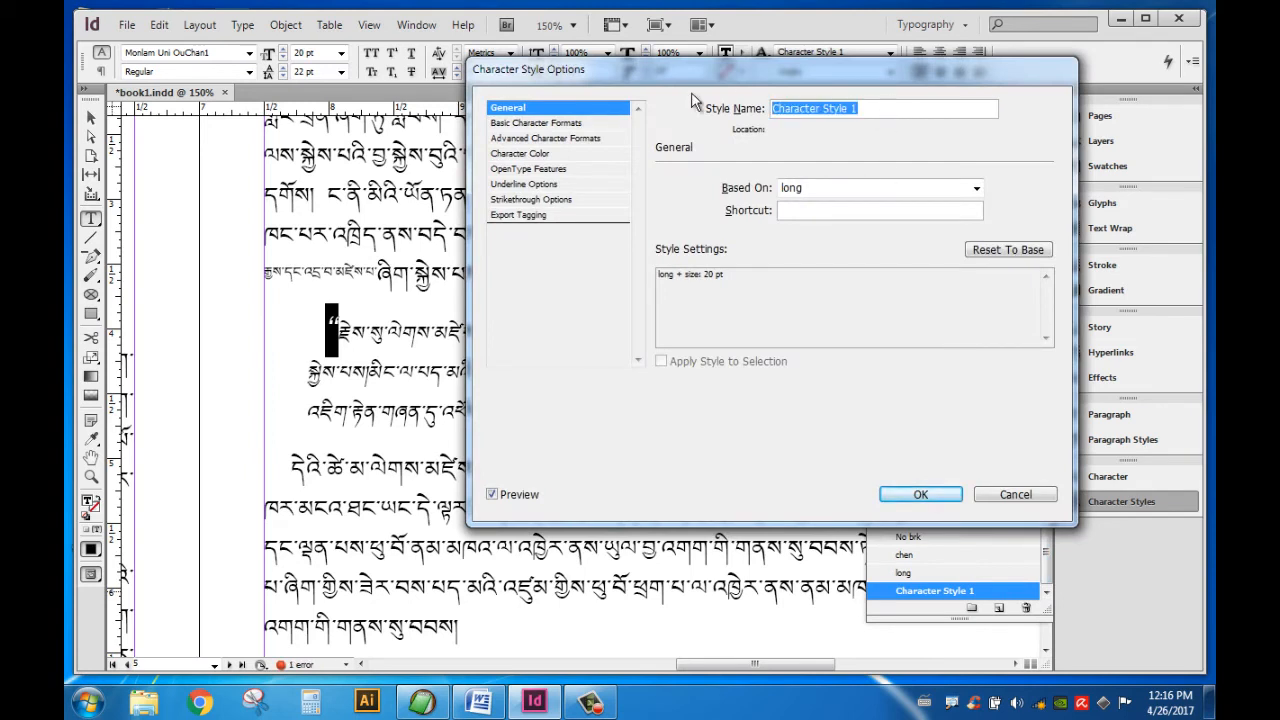
{"action": "type", "text": "long"}
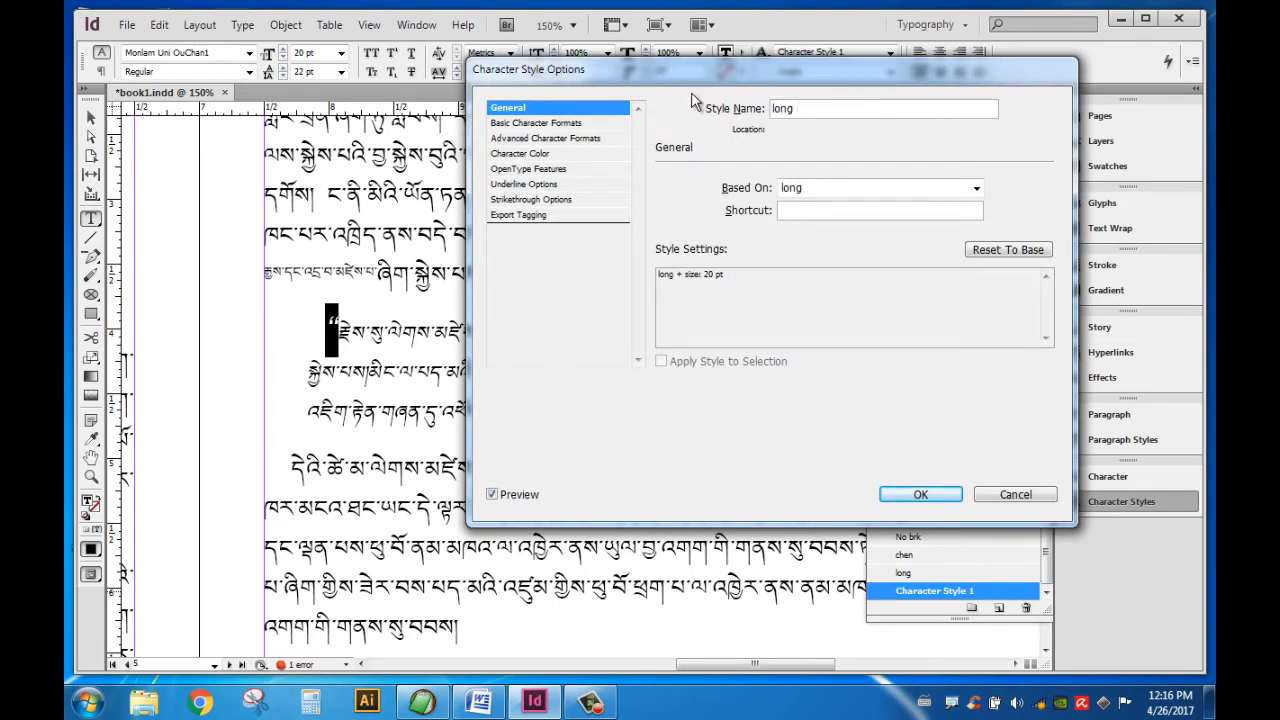
{"action": "type", "text": " -1"}
{"action": "left_click", "coordinate": [912, 494]}
- Apply the long -1 character style to the closing quotation mark of the slanted quotation
{"action": "double_click", "coordinate": [483, 375]}
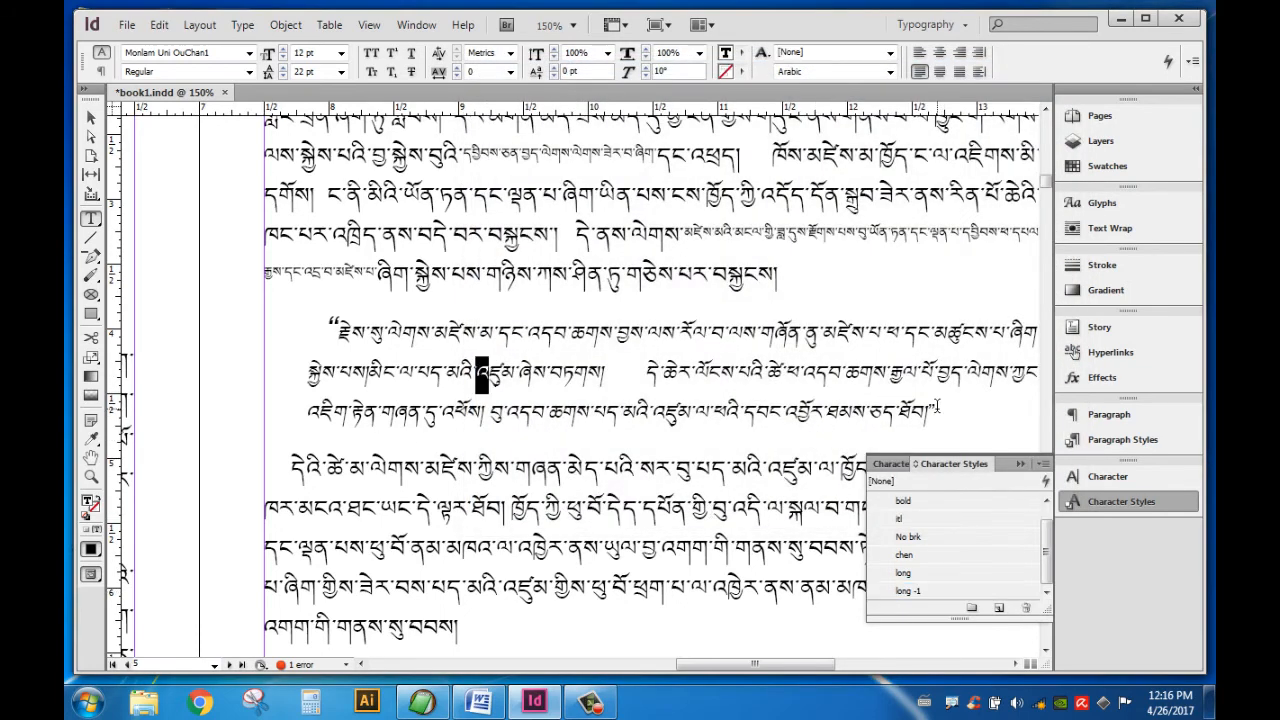
{"action": "double_click", "coordinate": [936, 405]}
{"action": "left_click", "coordinate": [920, 592]}
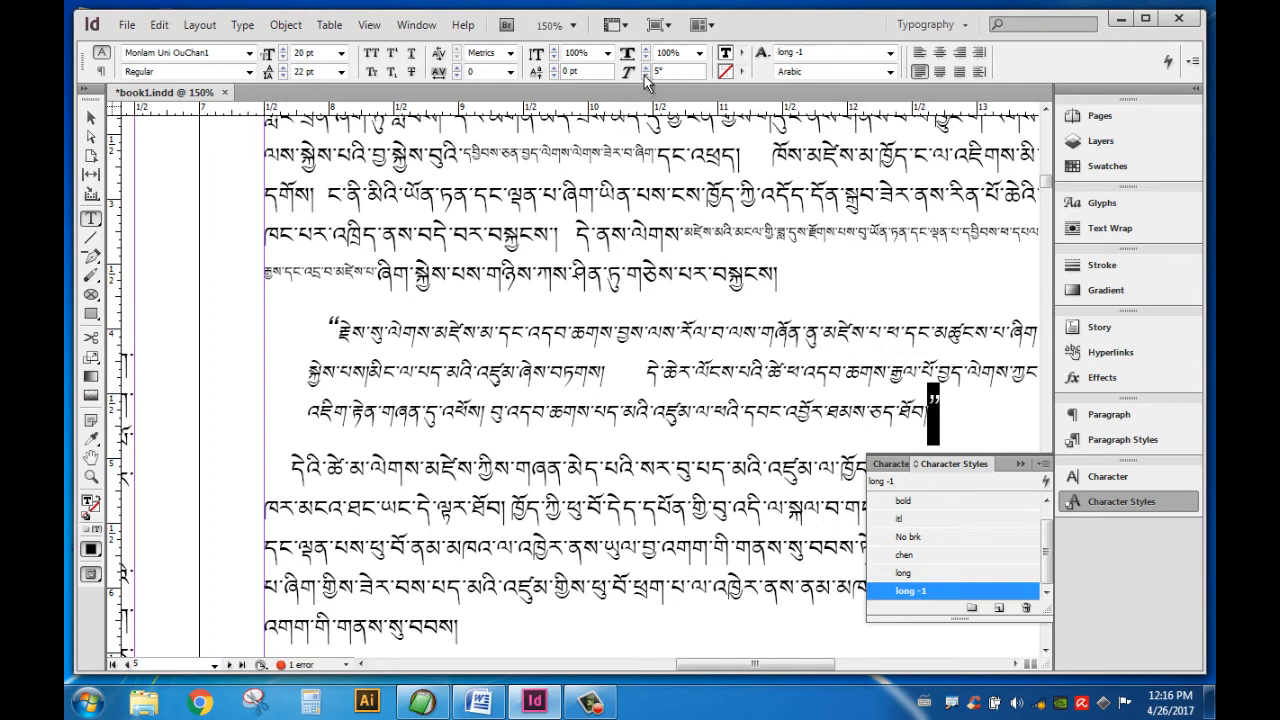
- Give the closing quotation mark a baseline shift of -4 pt and a skew of 5°
{"action": "left_click", "coordinate": [553, 75]}
{"action": "left_click", "coordinate": [553, 75]}
{"action": "left_click", "coordinate": [553, 75]}
{"action": "left_click", "coordinate": [684, 419]}
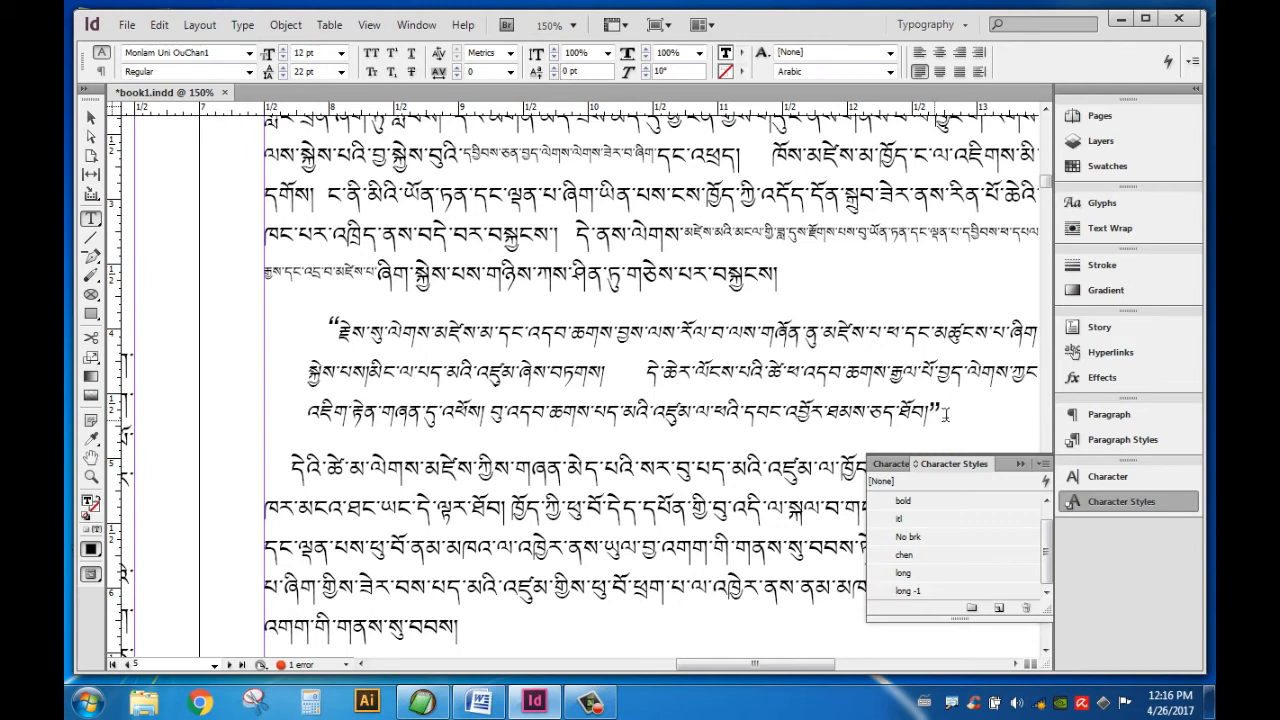
- Create a character style named "long-2" from the adjusted closing quotation mark, based on long -1
{"action": "left_click_drag", "start_coordinate": [942, 410], "coordinate": [935, 410]}
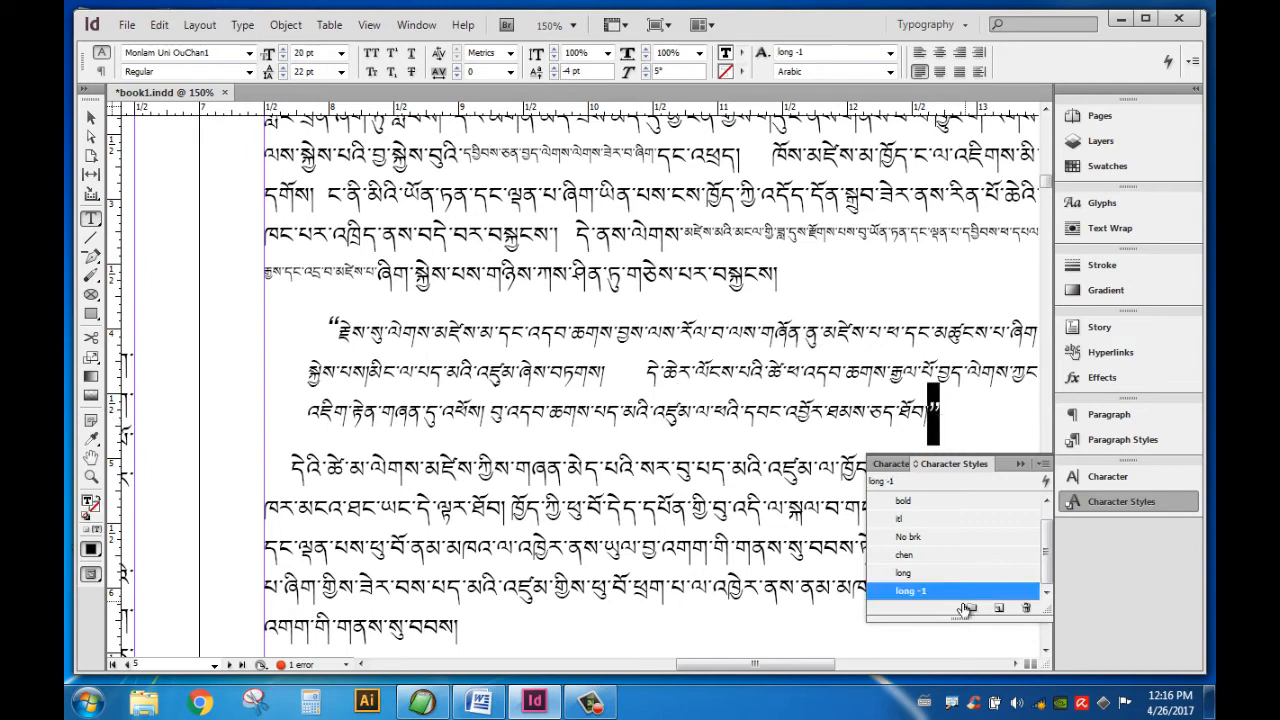
{"action": "left_click", "coordinate": [998, 607]}
{"action": "scroll", "coordinate": [1046, 557], "scroll_direction": "down", "scroll_amount": 1}
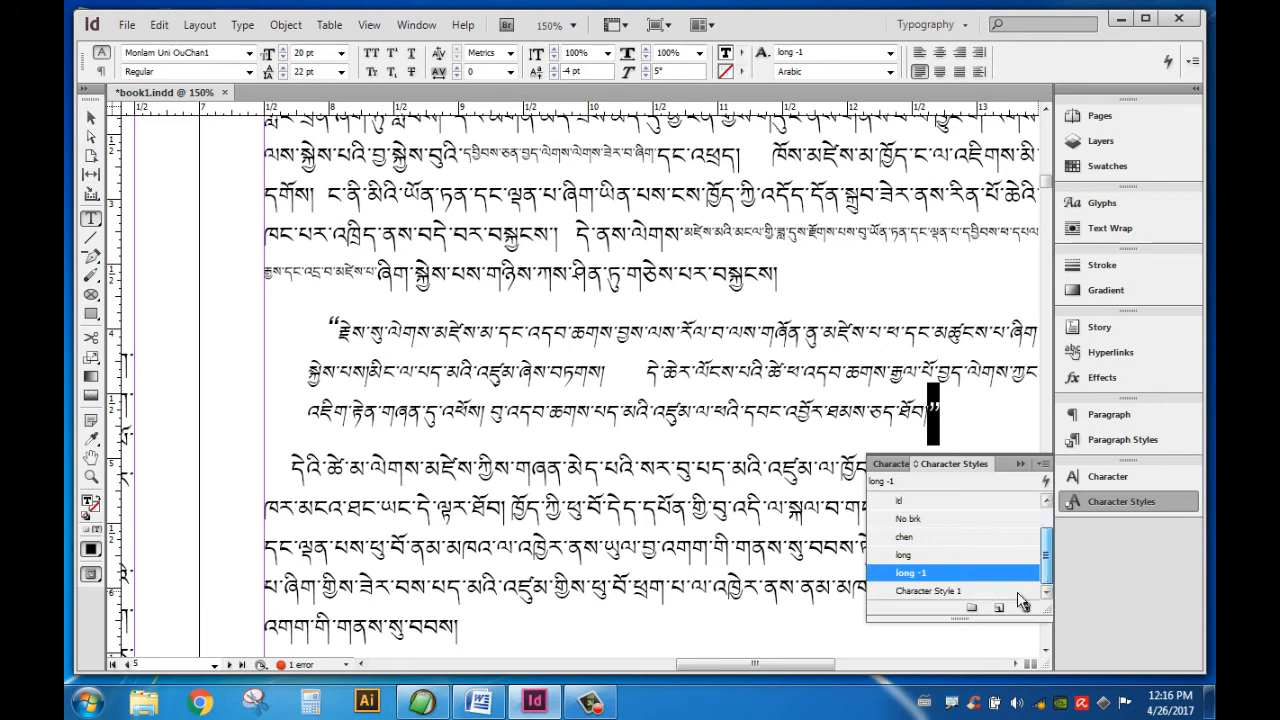
{"action": "double_click", "coordinate": [960, 590]}
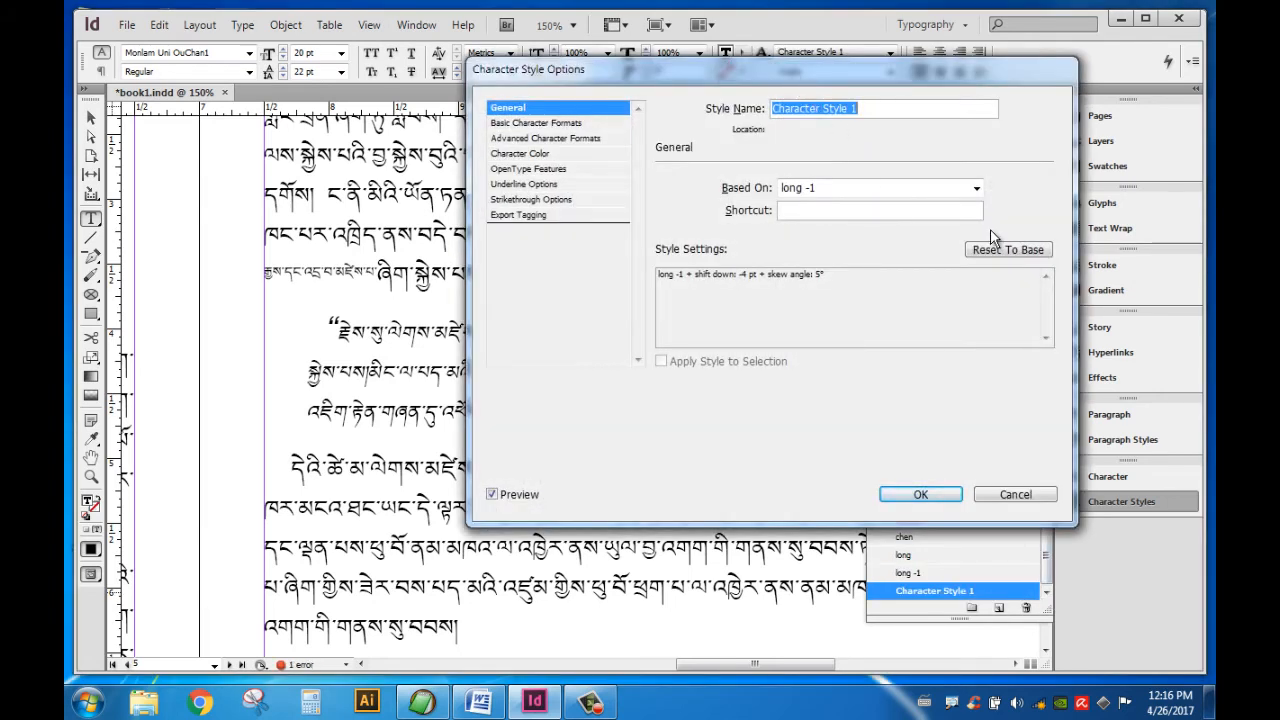
{"action": "type", "text": "long-"}
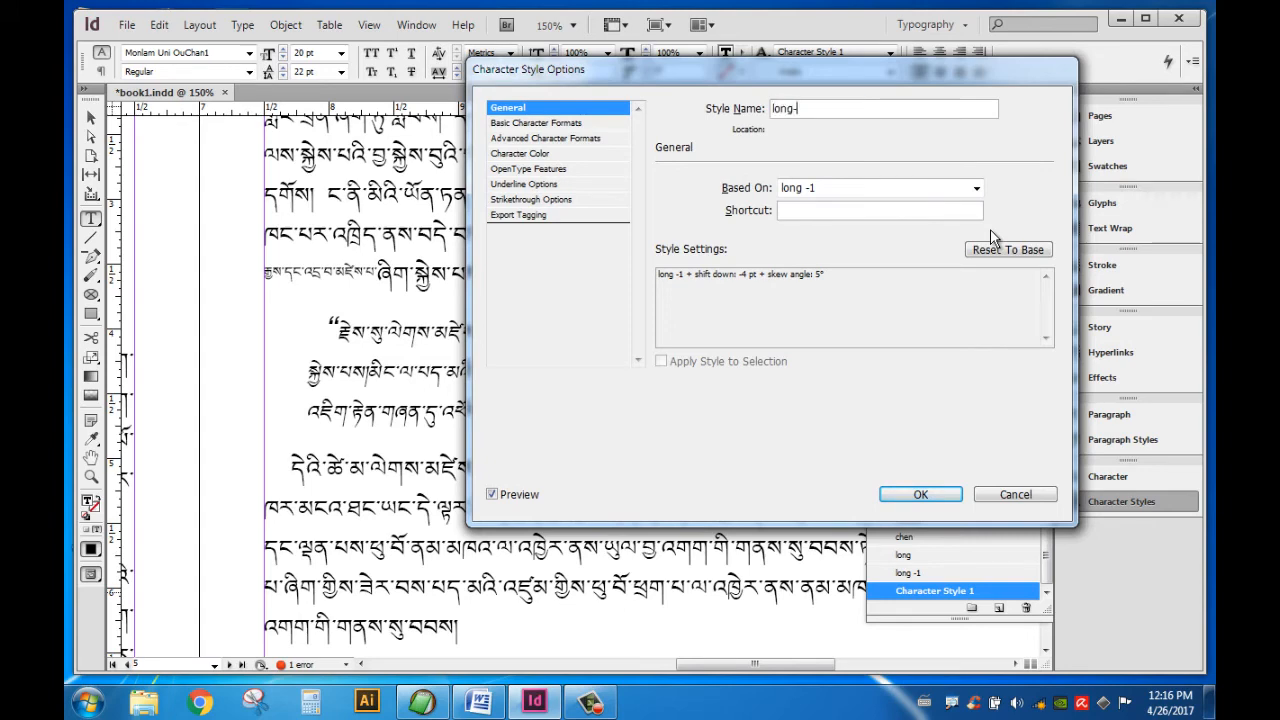
{"action": "type", "text": "2"}
{"action": "left_click", "coordinate": [925, 494]}
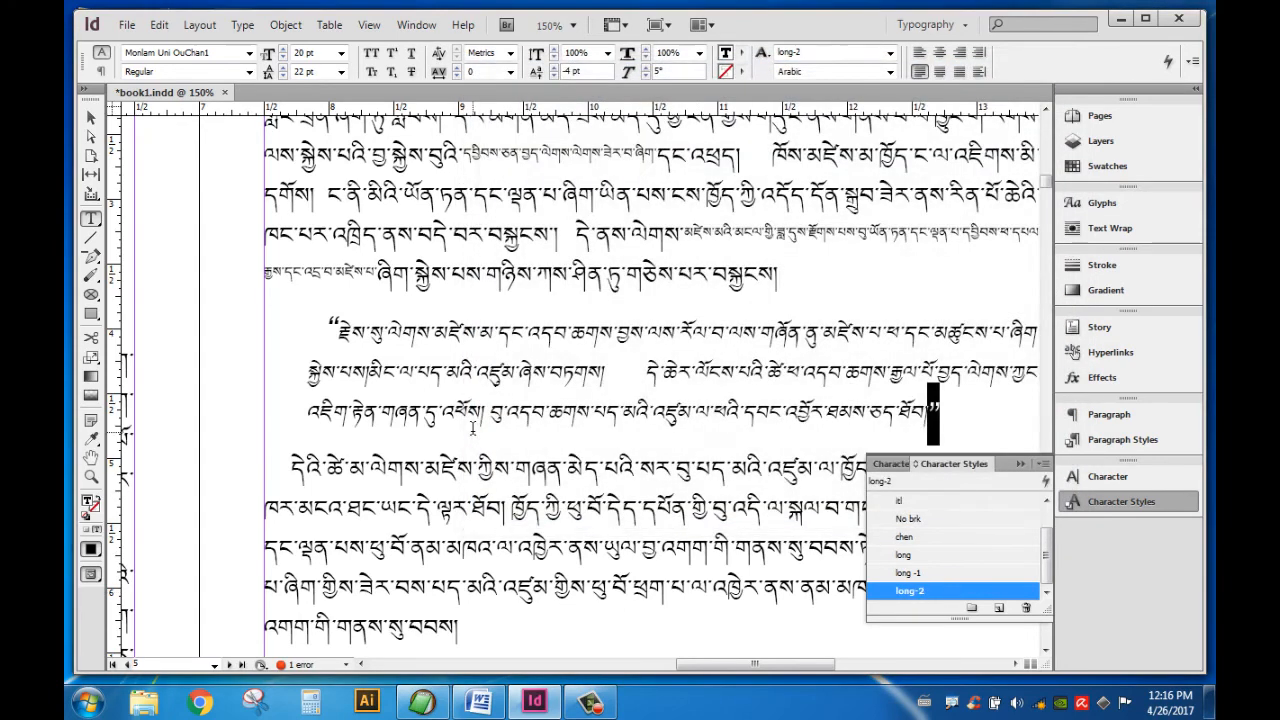
- Apply the long-2 character style to the opening quotation mark of the slanted quotation
{"action": "left_click", "coordinate": [653, 428]}
{"action": "left_click_drag", "start_coordinate": [326, 323], "coordinate": [333, 321]}
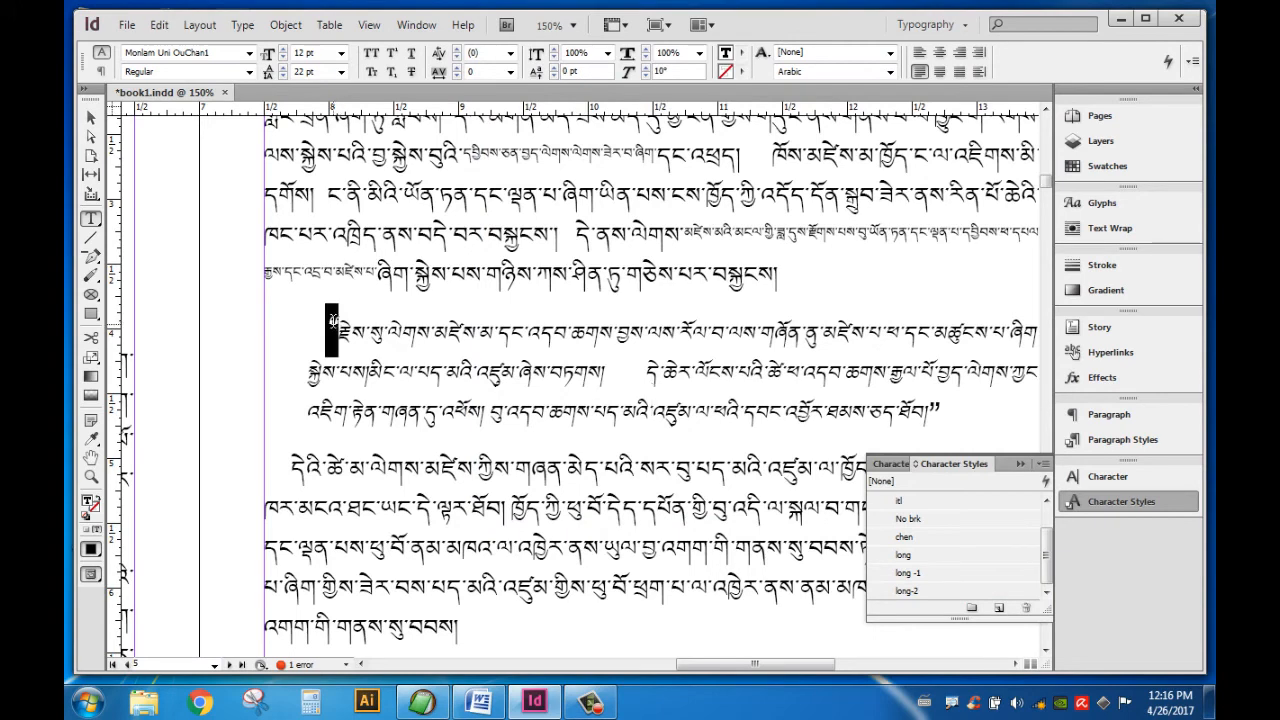
{"action": "left_click", "coordinate": [910, 573]}
{"action": "left_click", "coordinate": [919, 591]}
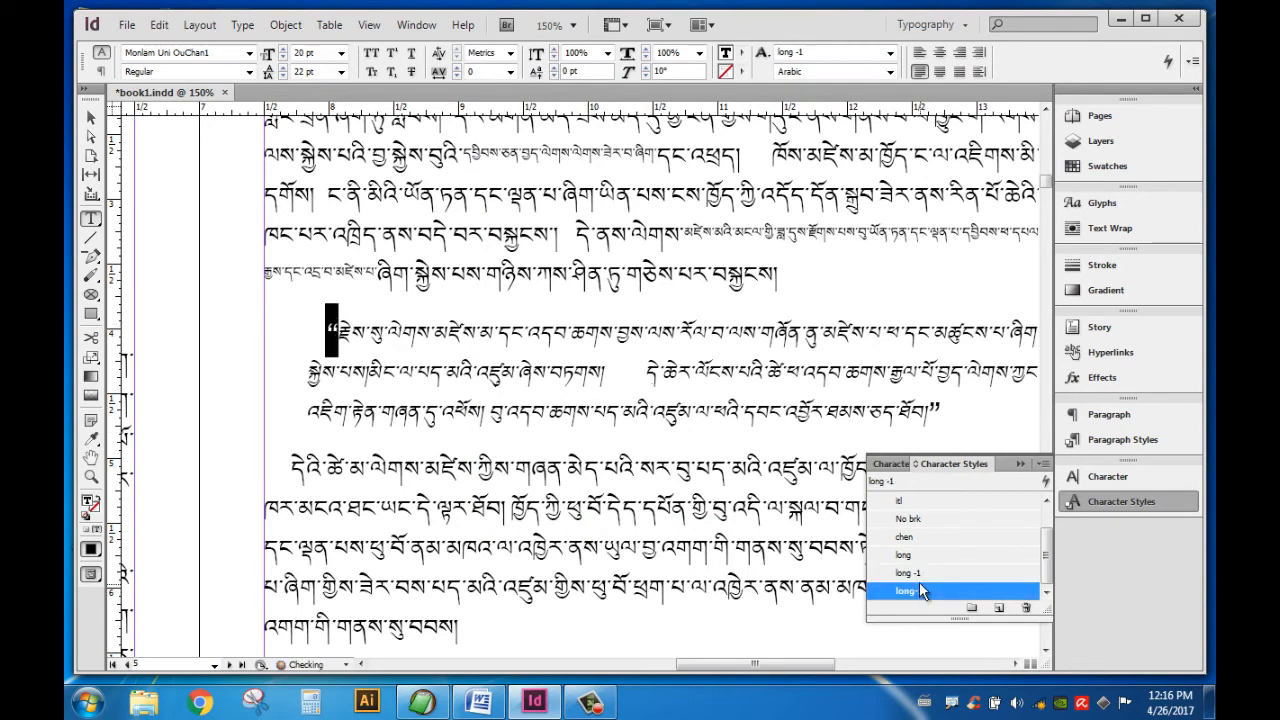
{"action": "left_click", "coordinate": [517, 335]}
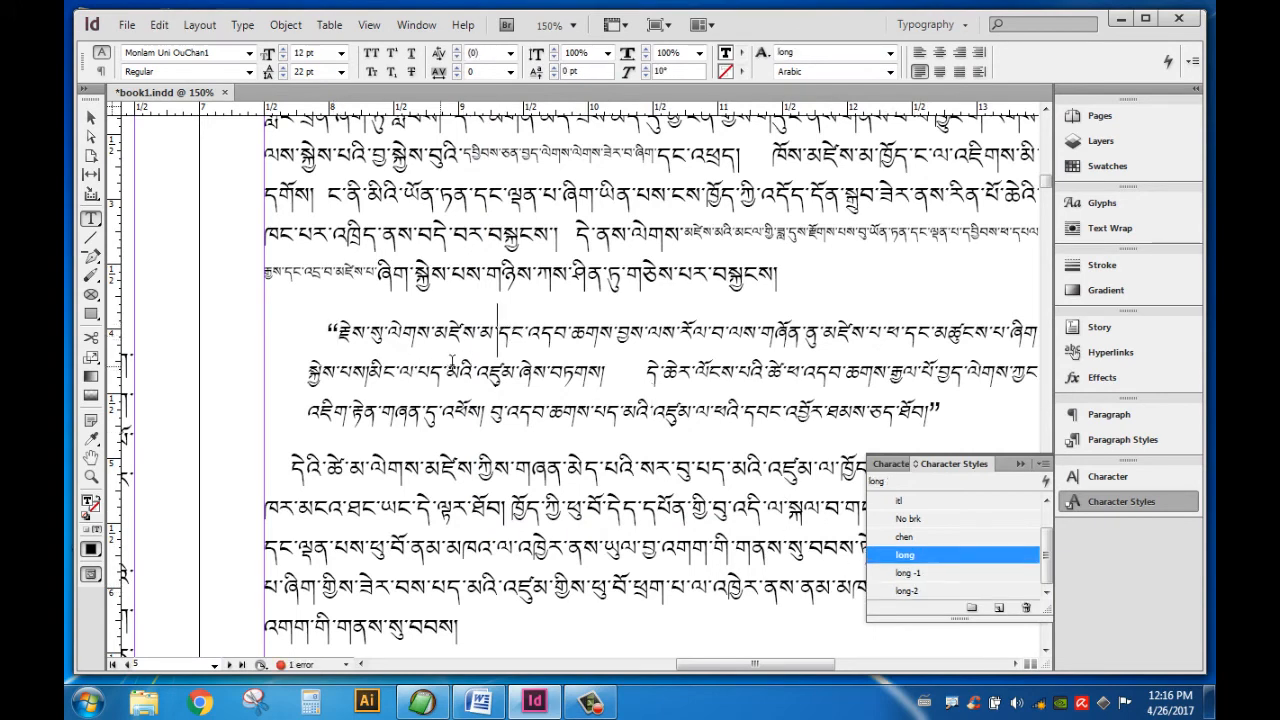
- Try the long and long -1 character styles on a few words in the second line of the page's body text
{"action": "scroll", "coordinate": [453, 362], "scroll_direction": "down", "scroll_amount": 5}
{"action": "scroll", "coordinate": [667, 384], "scroll_direction": "up", "scroll_amount": 3}
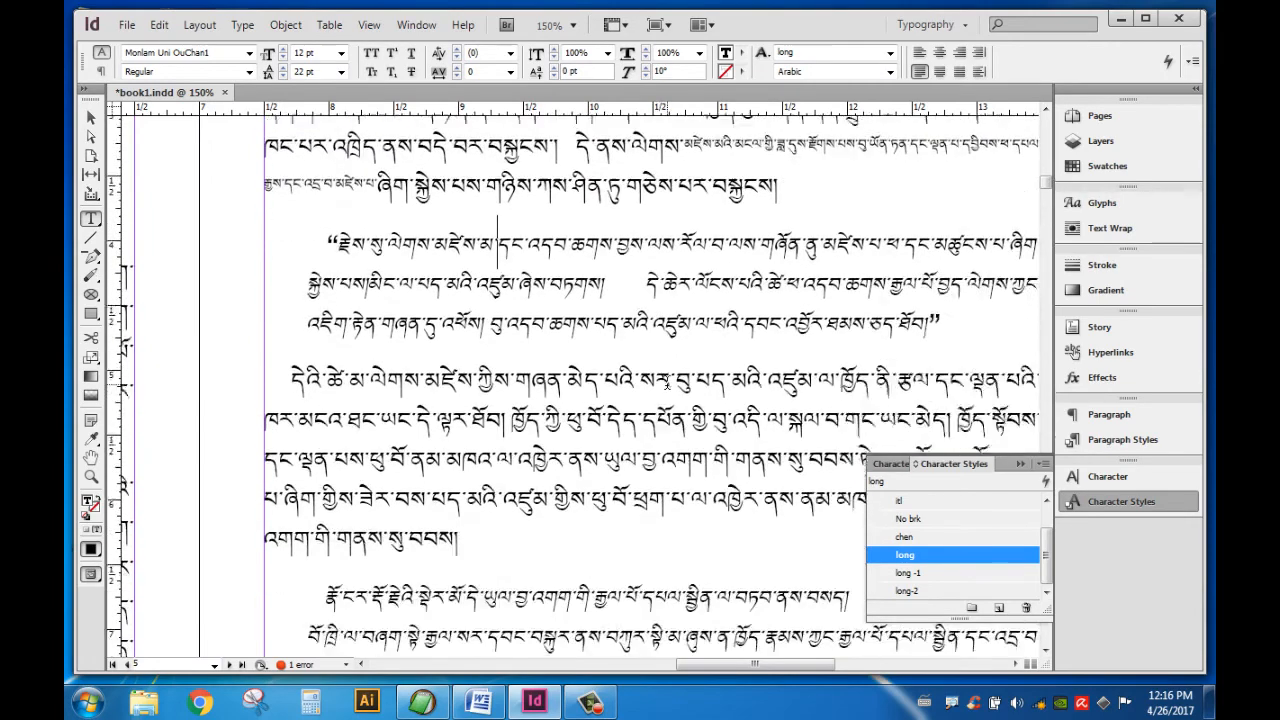
{"action": "scroll", "coordinate": [667, 385], "scroll_direction": "down", "scroll_amount": 1}
{"action": "scroll", "coordinate": [667, 388], "scroll_direction": "up", "scroll_amount": 6}
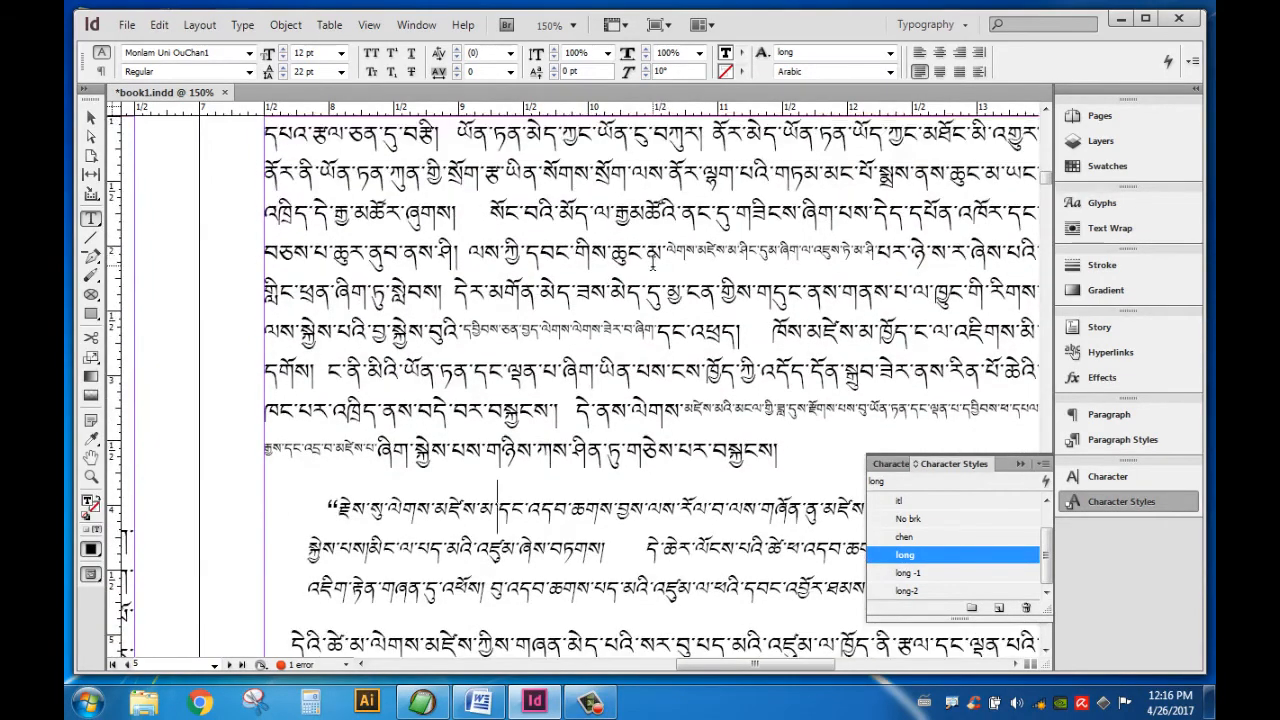
{"action": "scroll", "coordinate": [653, 265], "scroll_direction": "up", "scroll_amount": 1}
{"action": "left_click_drag", "start_coordinate": [595, 218], "coordinate": [704, 221]}
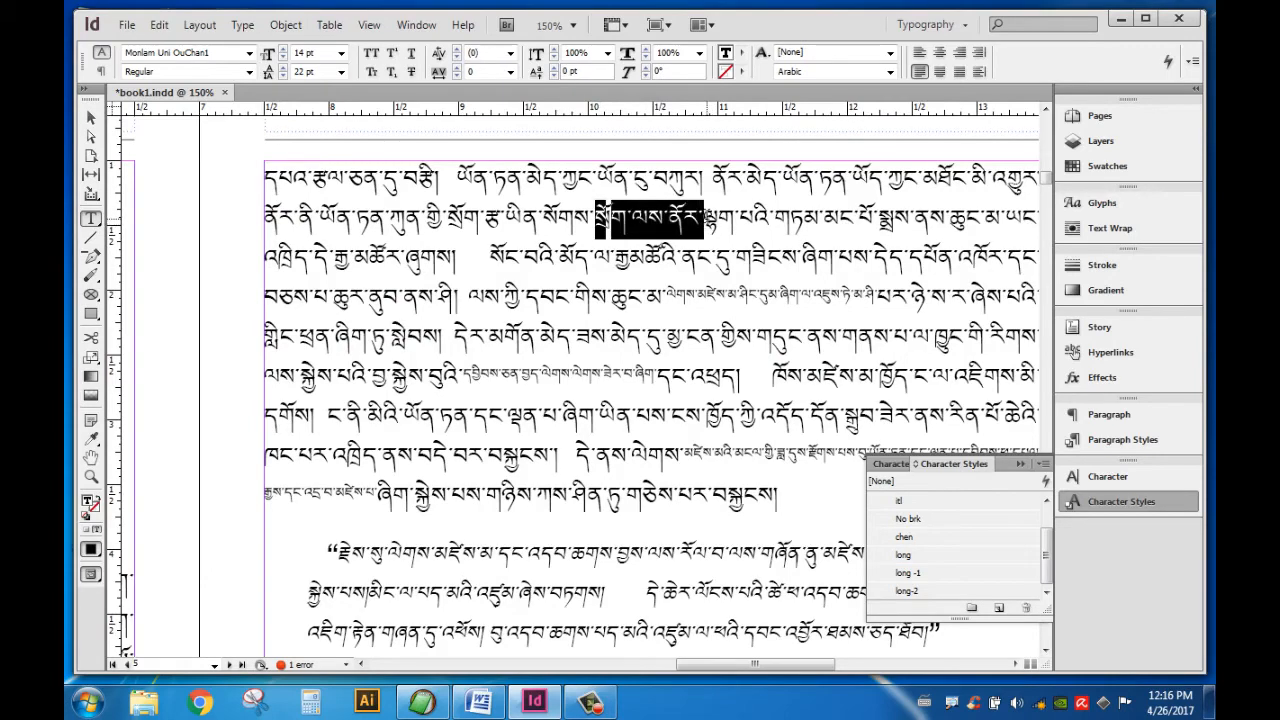
{"action": "left_click", "coordinate": [919, 557]}
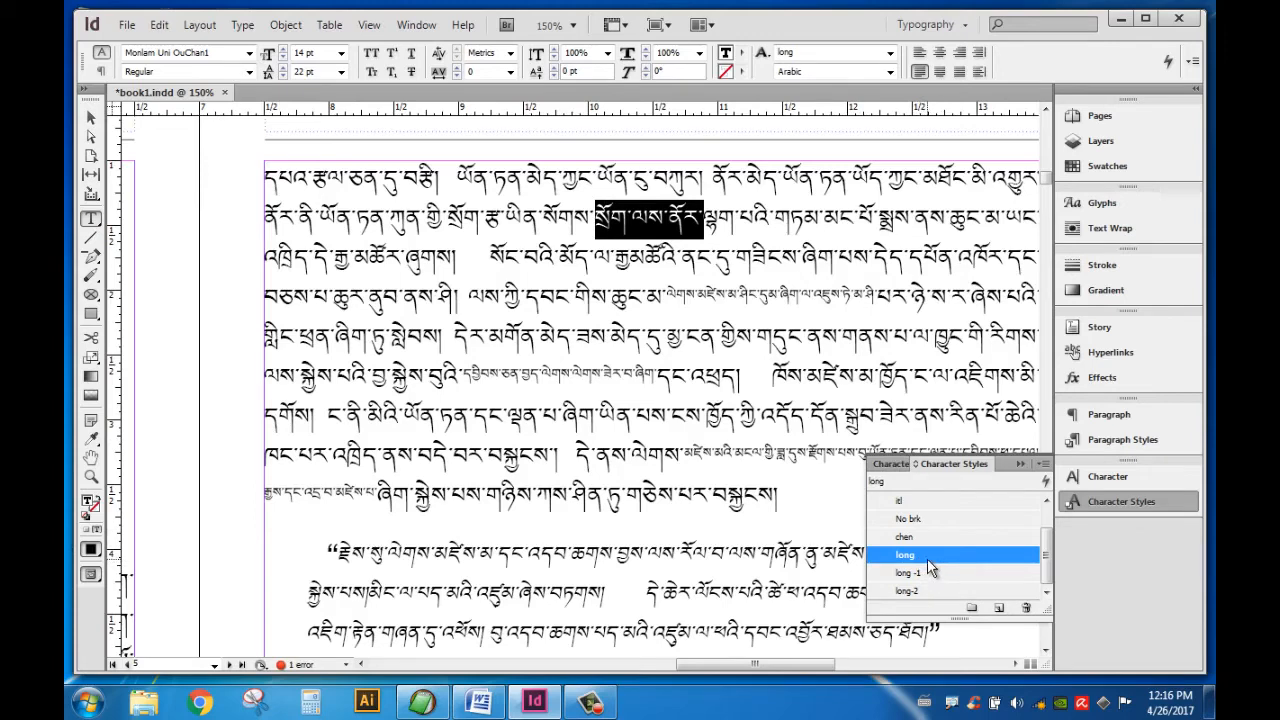
{"action": "left_click", "coordinate": [923, 570]}
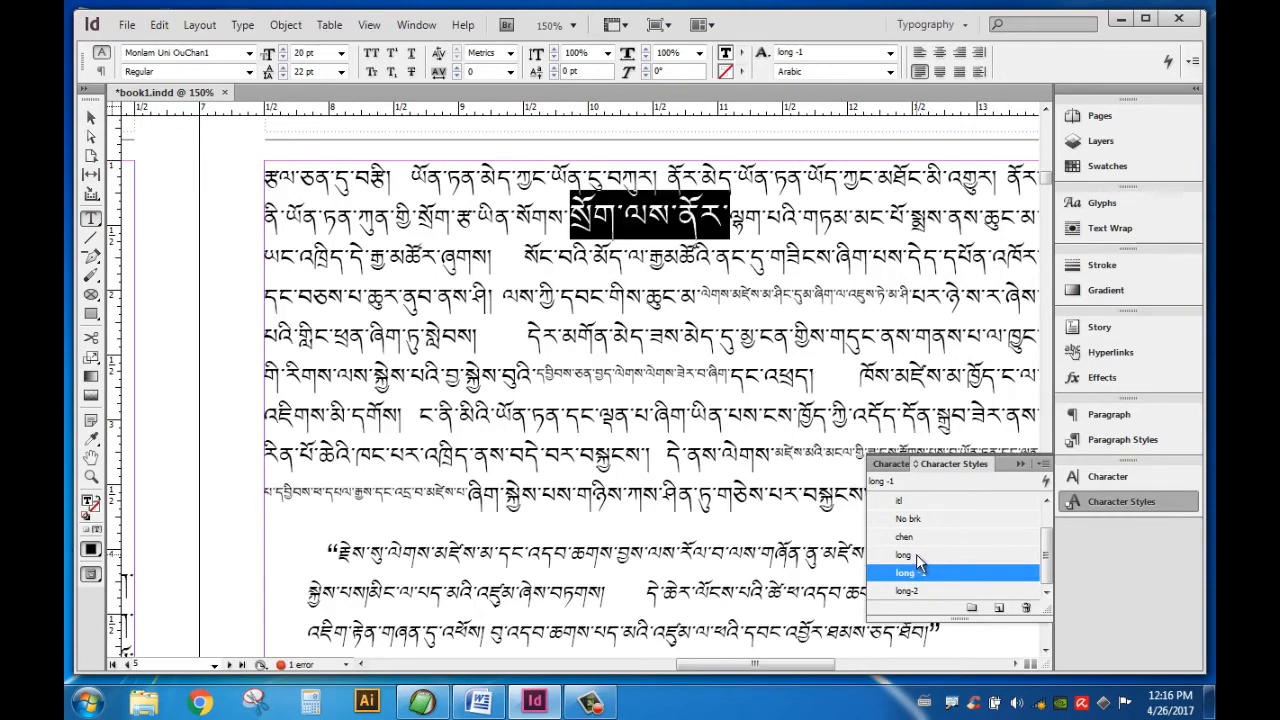
- Apply the long character style to the selected words in the second line and give them a 10° skew
{"action": "left_click", "coordinate": [918, 554]}
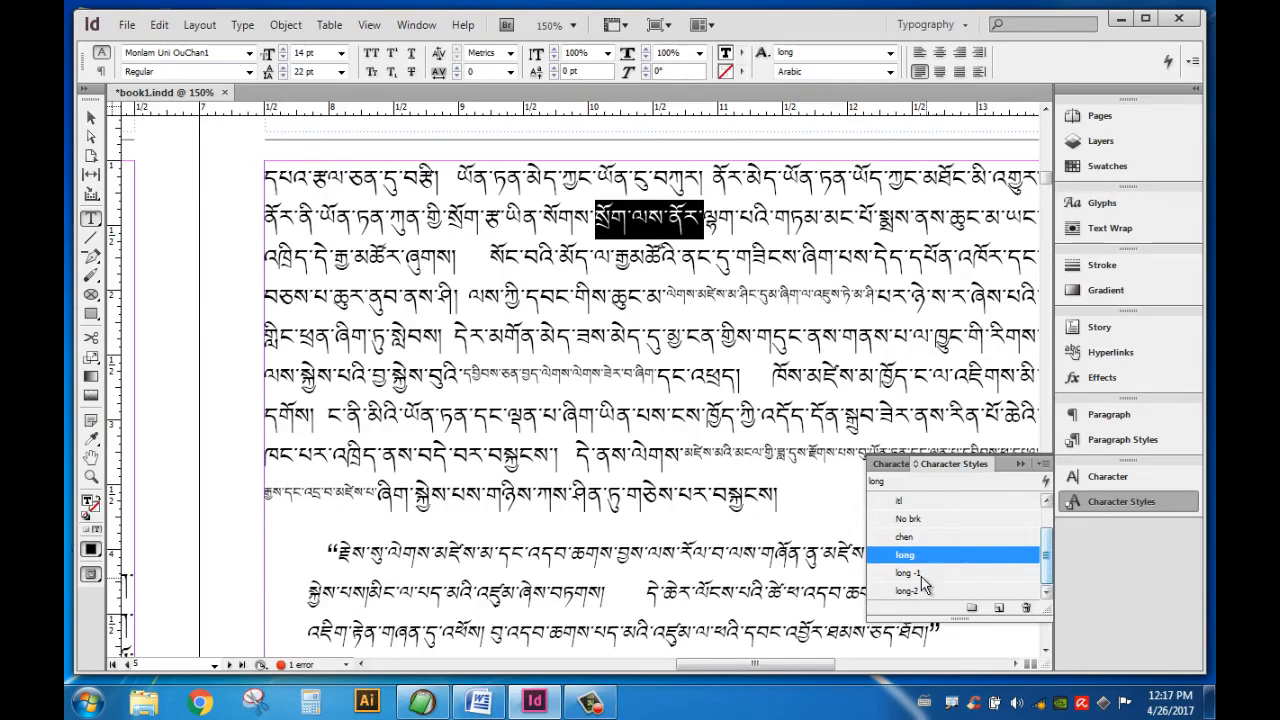
{"action": "left_click", "coordinate": [923, 570]}
{"action": "left_click", "coordinate": [912, 555]}
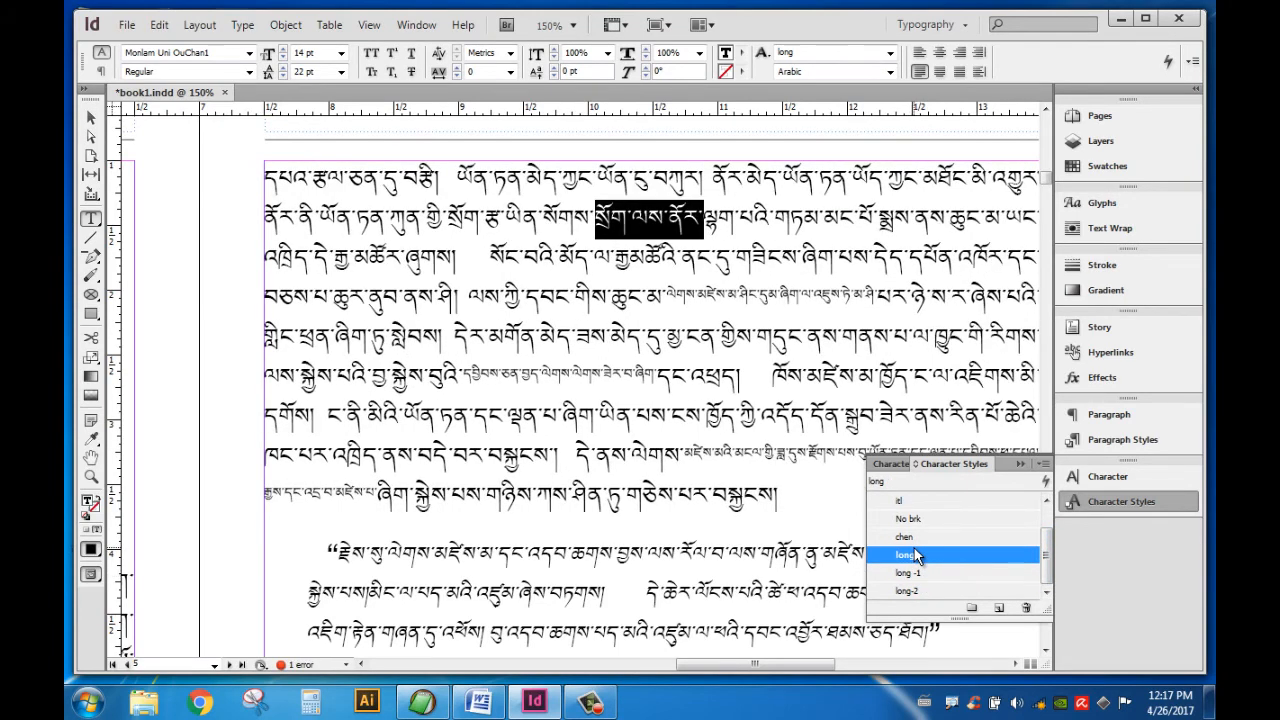
{"action": "left_click", "coordinate": [645, 67]}
{"action": "left_click", "coordinate": [645, 67]}
{"action": "left_click", "coordinate": [645, 67]}
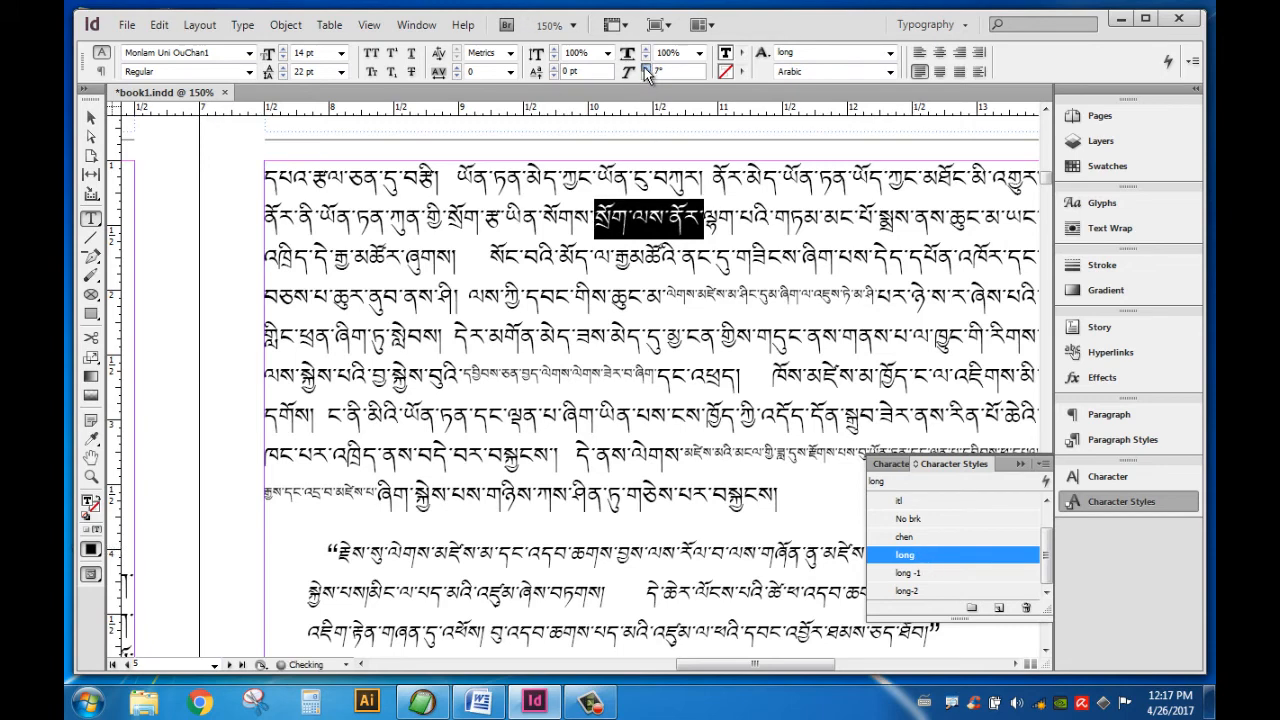
{"action": "left_click", "coordinate": [645, 67]}
{"action": "left_click", "coordinate": [645, 67]}
{"action": "left_click", "coordinate": [645, 67]}
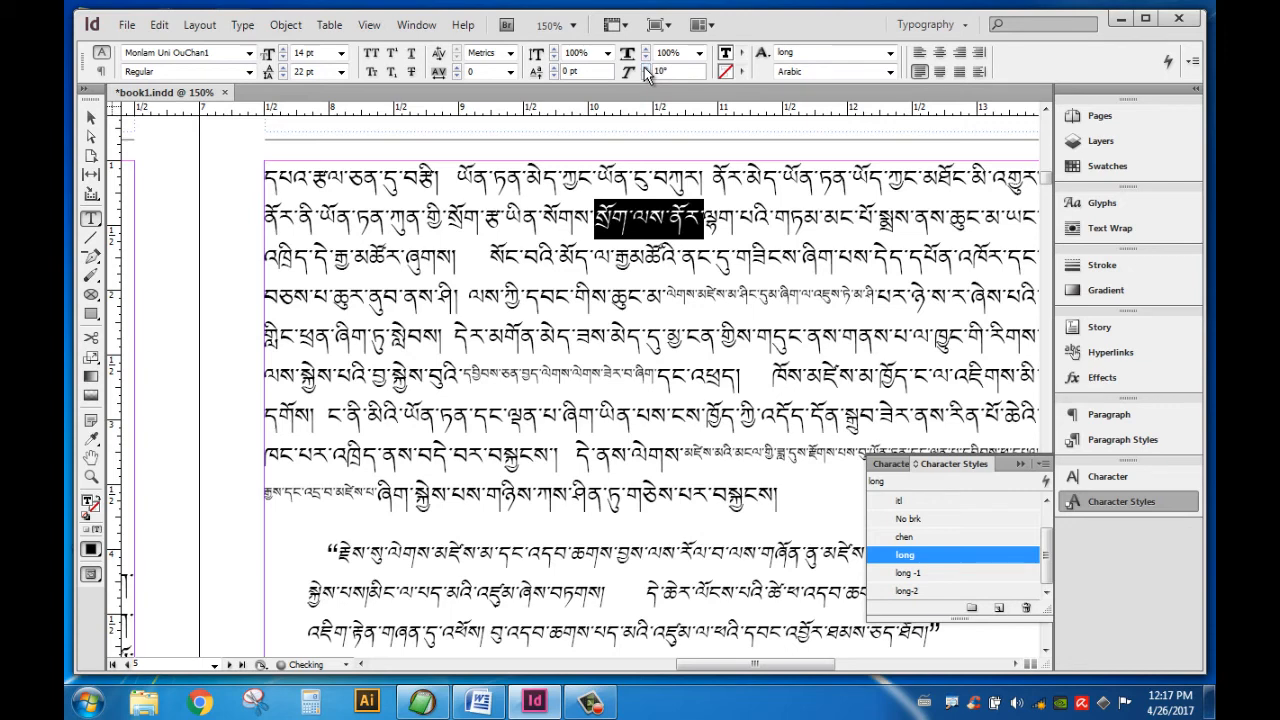
- Create a character style named "short long" from the skewed words, based on long
{"action": "left_click", "coordinate": [997, 610]}
{"action": "scroll", "coordinate": [1045, 560], "scroll_direction": "down", "scroll_amount": 1}
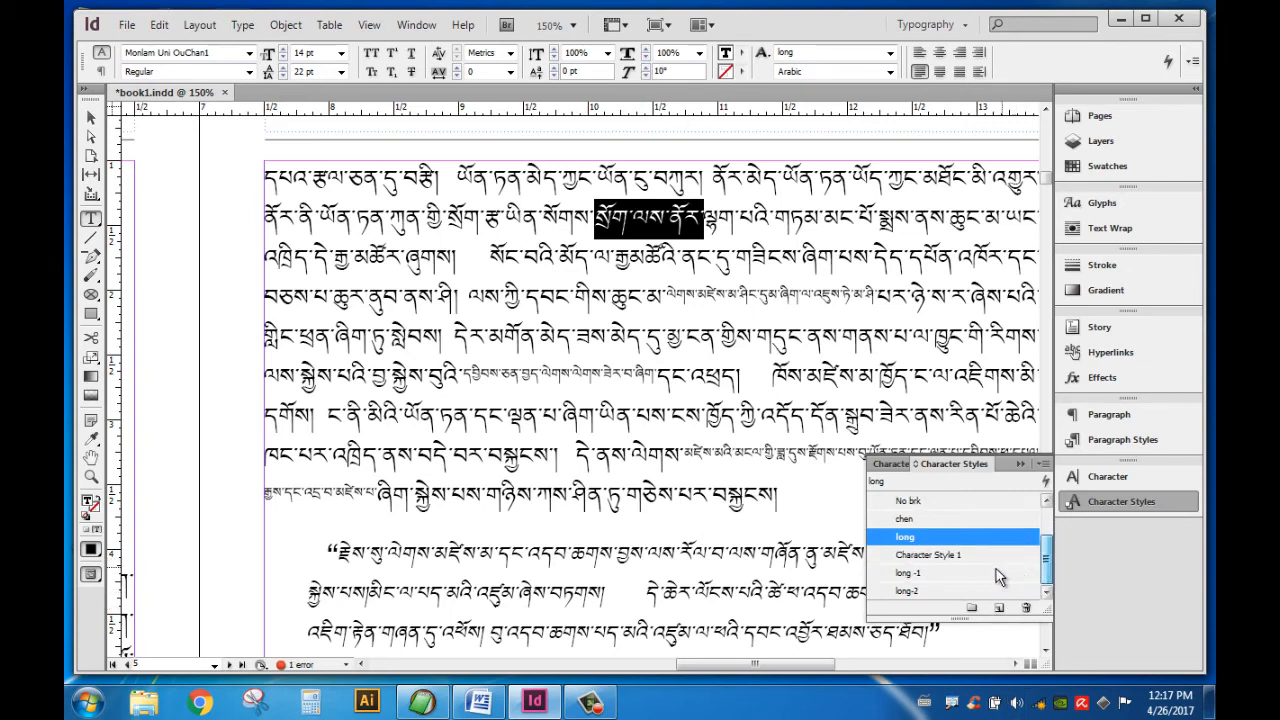
{"action": "double_click", "coordinate": [985, 555]}
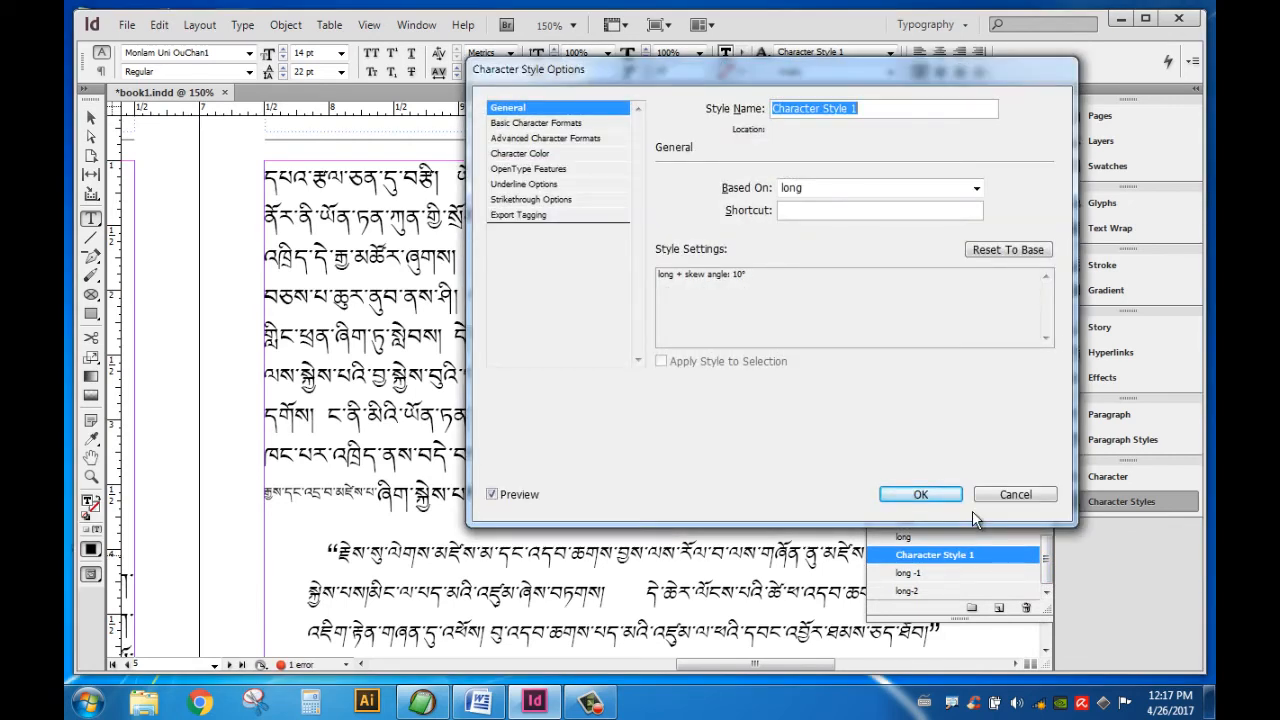
{"action": "type", "text": "short long"}
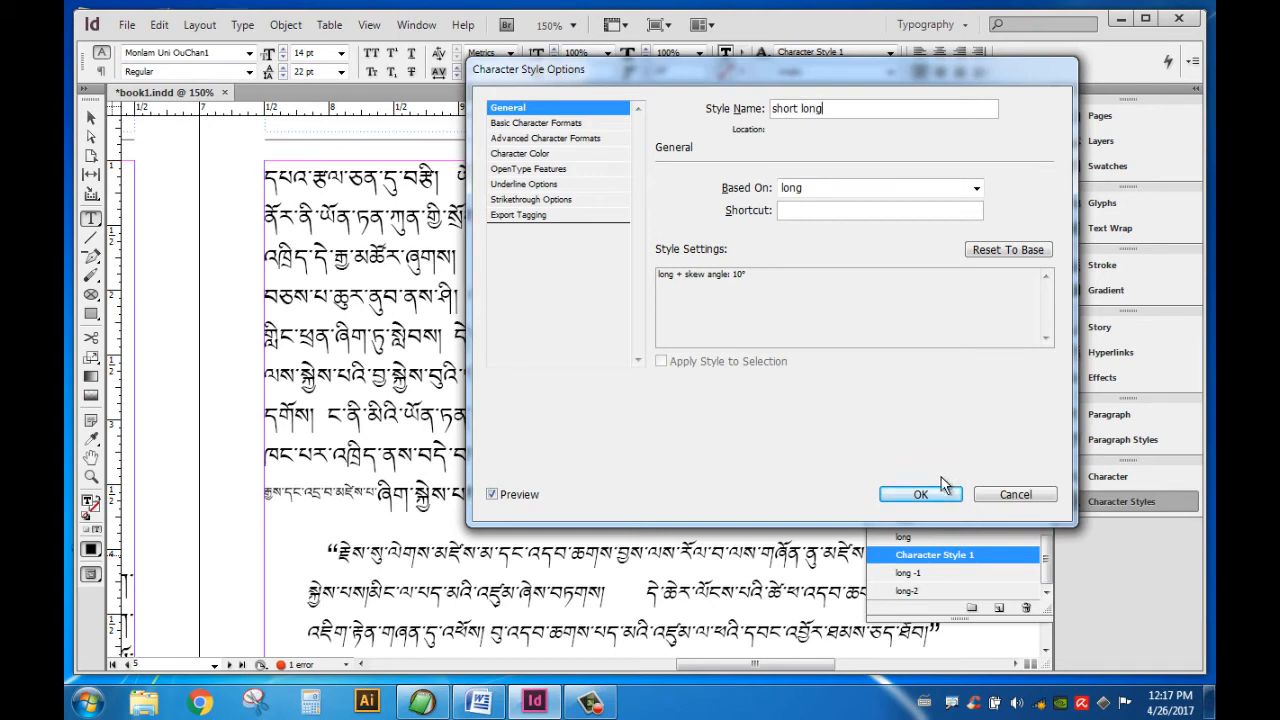
{"action": "left_click", "coordinate": [920, 494]}
- Apply the short long character style to a few words in the first and third lines of the body text
{"action": "left_click", "coordinate": [670, 245]}
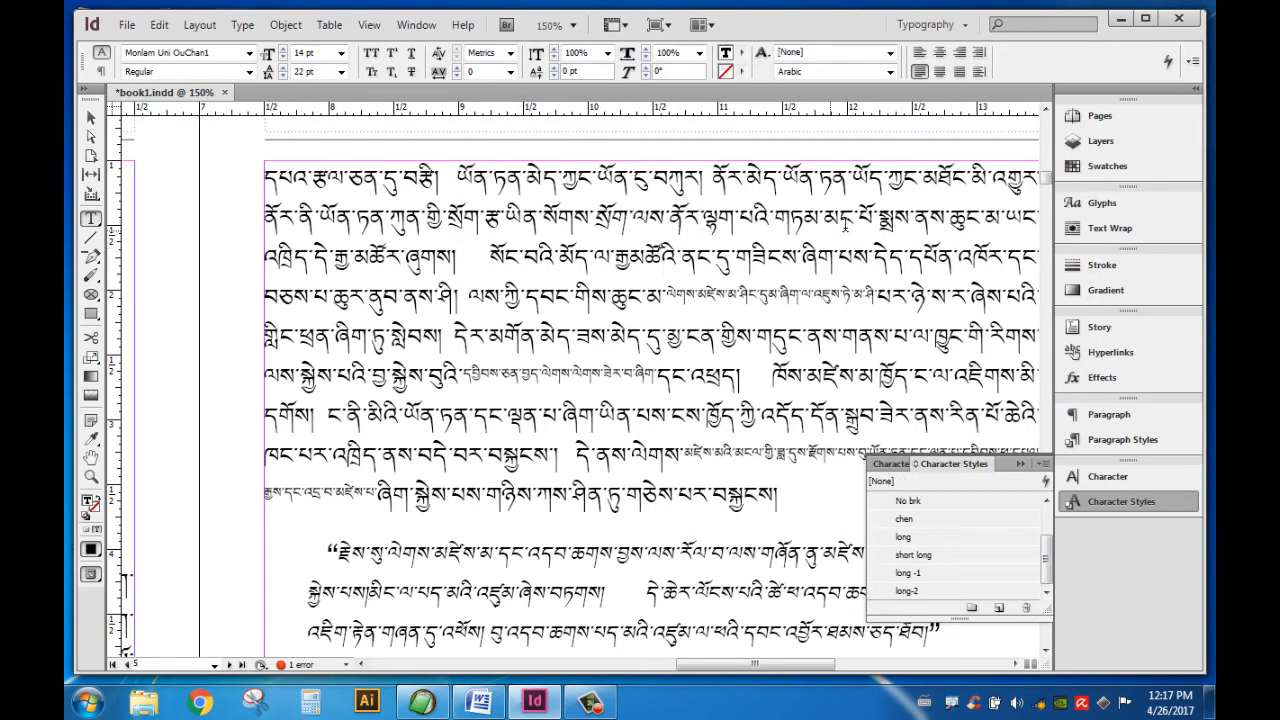
{"action": "left_click", "coordinate": [606, 218]}
{"action": "left_click_drag", "start_coordinate": [560, 178], "coordinate": [638, 172]}
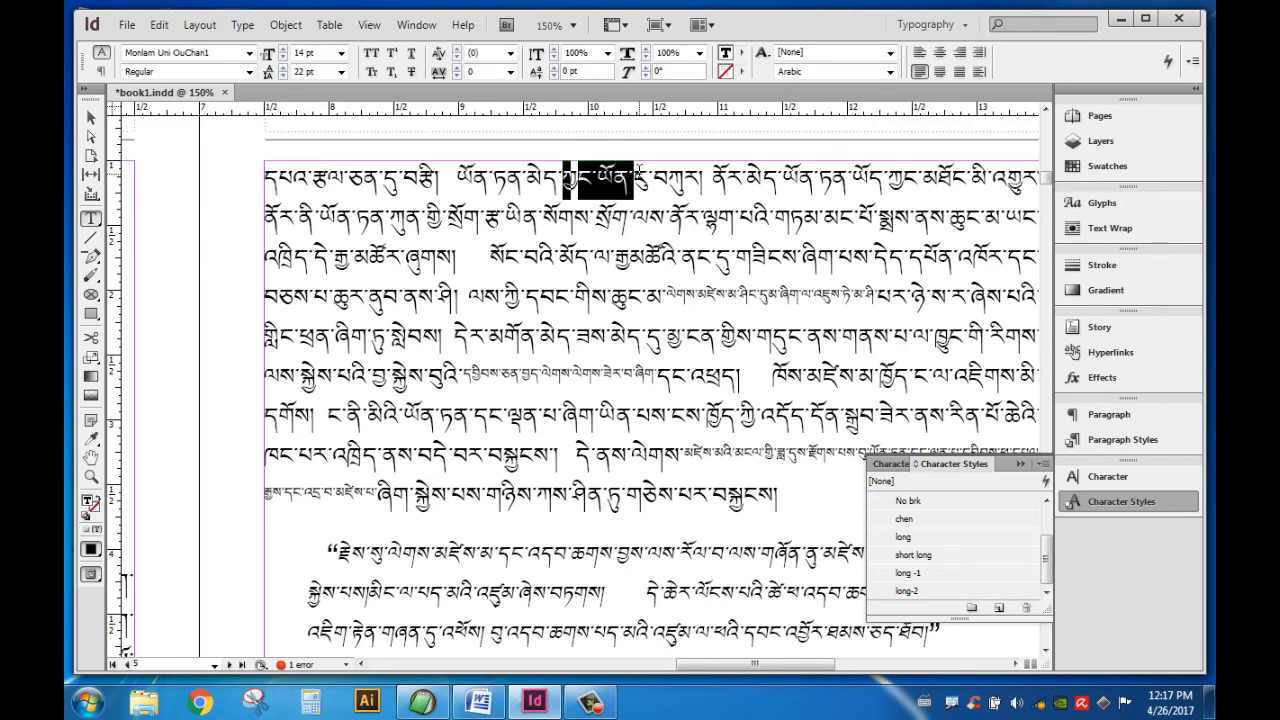
{"action": "left_click", "coordinate": [918, 555]}
{"action": "left_click_drag", "start_coordinate": [314, 258], "coordinate": [356, 262]}
{"action": "left_click", "coordinate": [933, 555]}
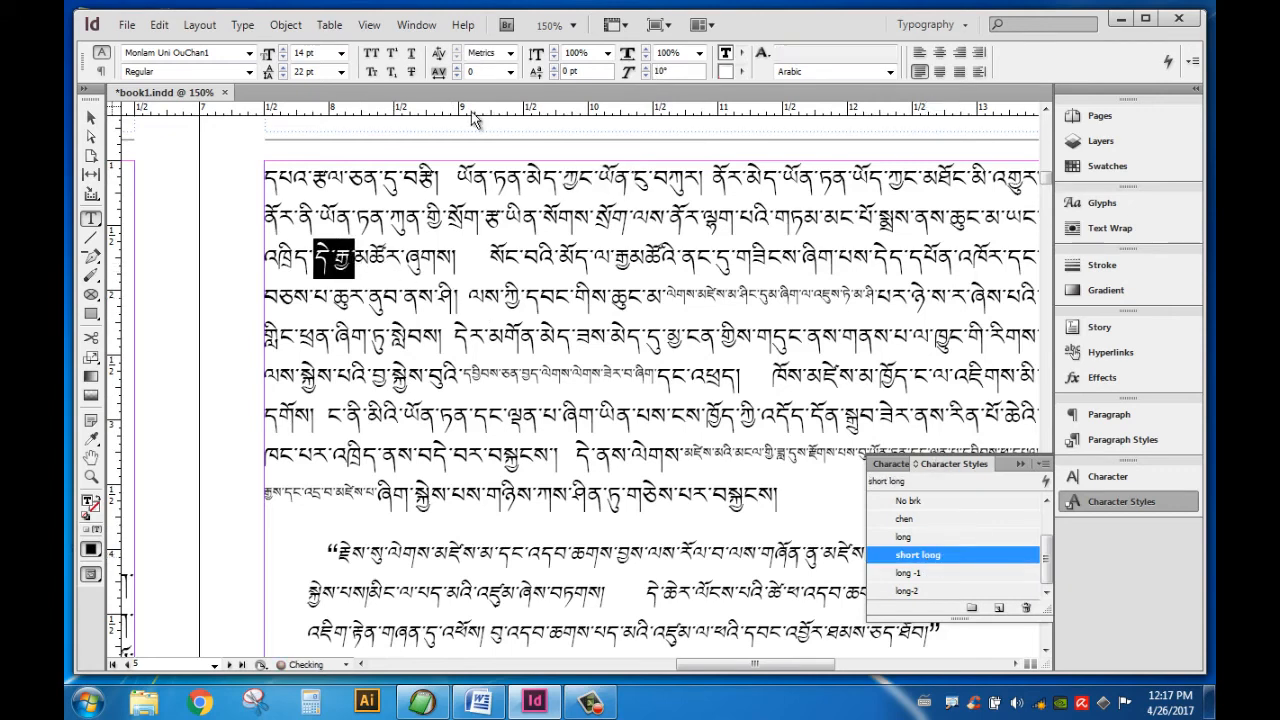
{"action": "left_click", "coordinate": [500, 246]}
- Review the slanted quotations and surrounding body text on this page, going back to the end of page 3
{"action": "scroll", "coordinate": [613, 264], "scroll_direction": "down", "scroll_amount": 6}
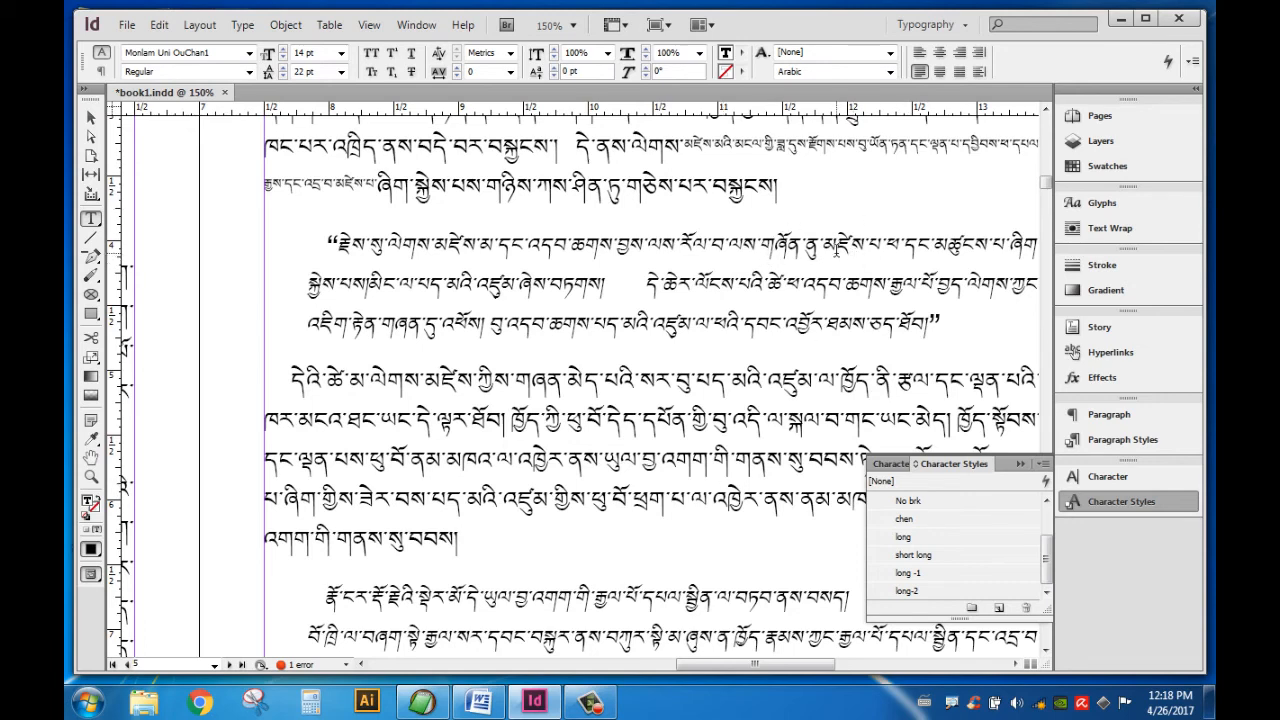
{"action": "left_click", "coordinate": [776, 245]}
{"action": "left_click", "coordinate": [850, 252]}
{"action": "left_click", "coordinate": [731, 243]}
{"action": "scroll", "coordinate": [757, 257], "scroll_direction": "down", "scroll_amount": 2}
{"action": "scroll", "coordinate": [757, 257], "scroll_direction": "down", "scroll_amount": 4}
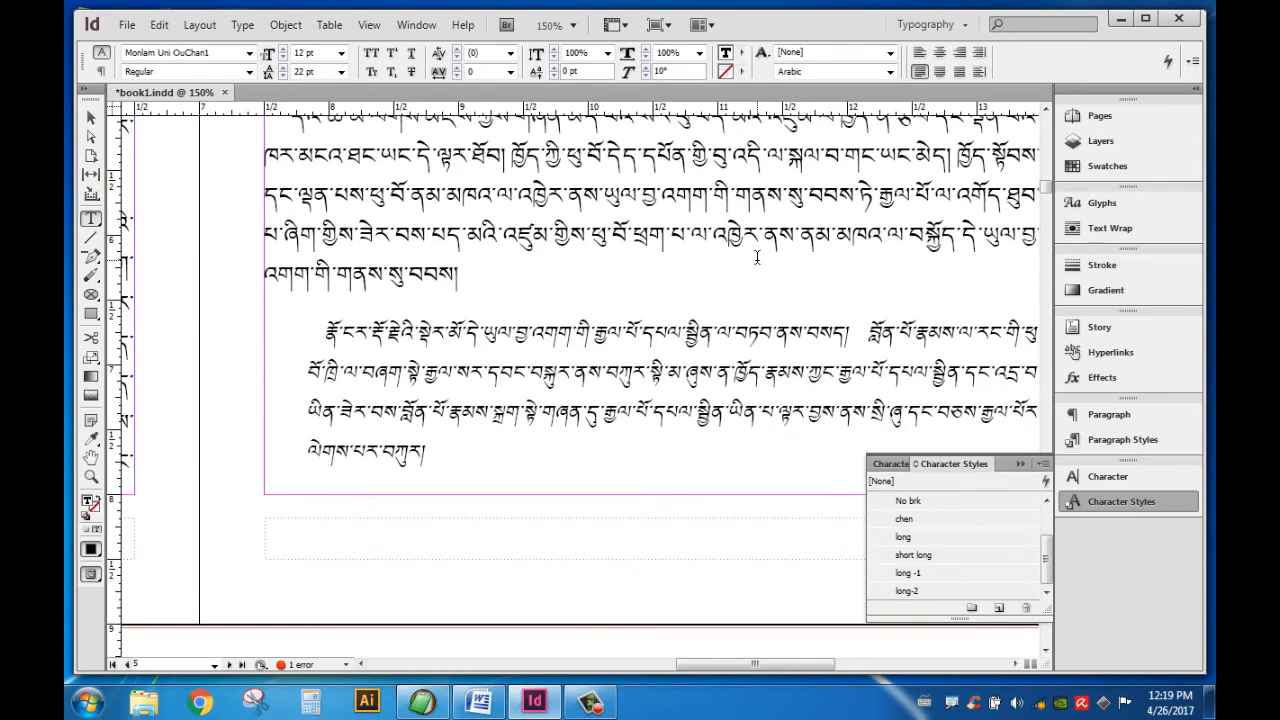
{"action": "scroll", "coordinate": [757, 257], "scroll_direction": "down", "scroll_amount": 2}
{"action": "scroll", "coordinate": [757, 257], "scroll_direction": "up", "scroll_amount": 4}
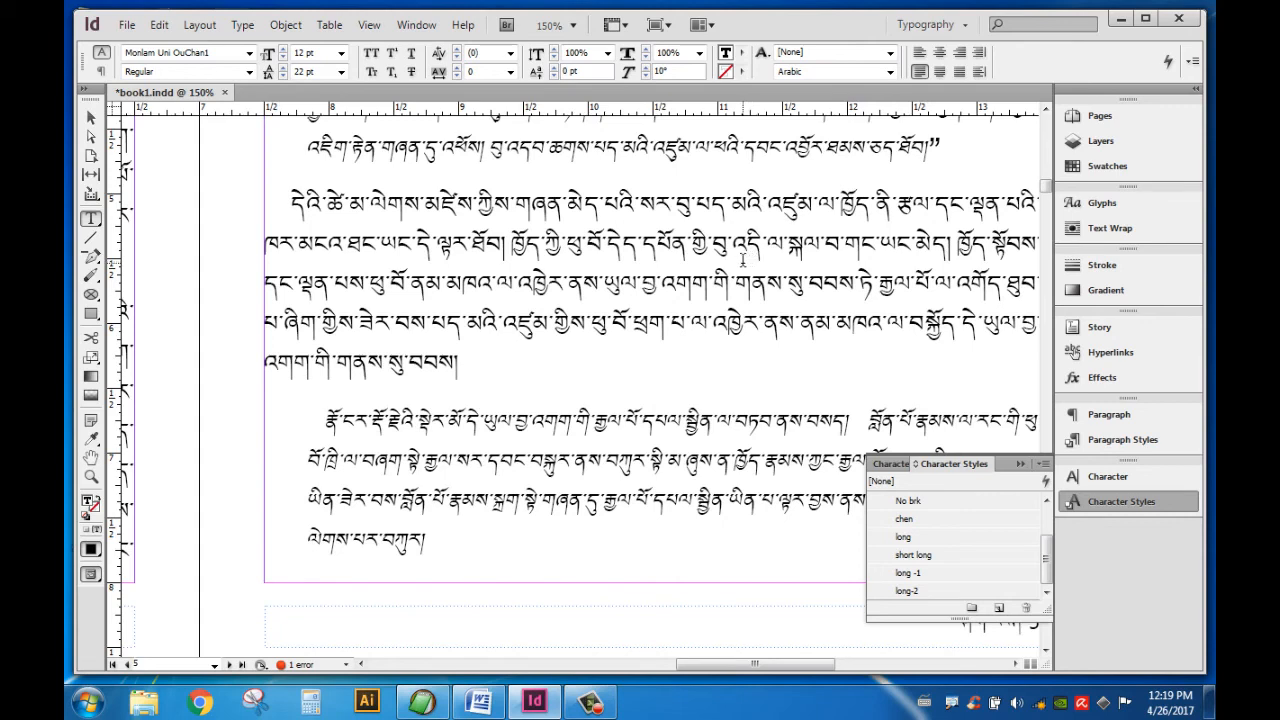
{"action": "scroll", "coordinate": [755, 260], "scroll_direction": "up", "scroll_amount": 4}
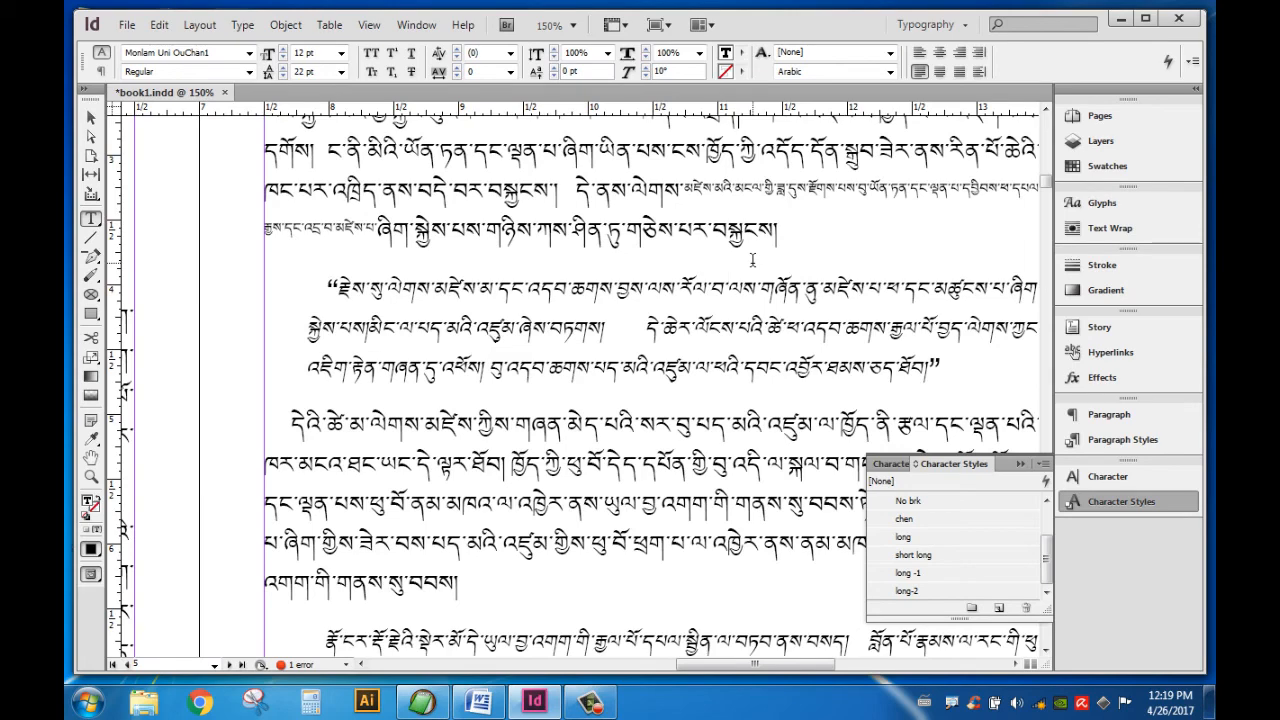
{"action": "scroll", "coordinate": [752, 260], "scroll_direction": "up", "scroll_amount": 10}
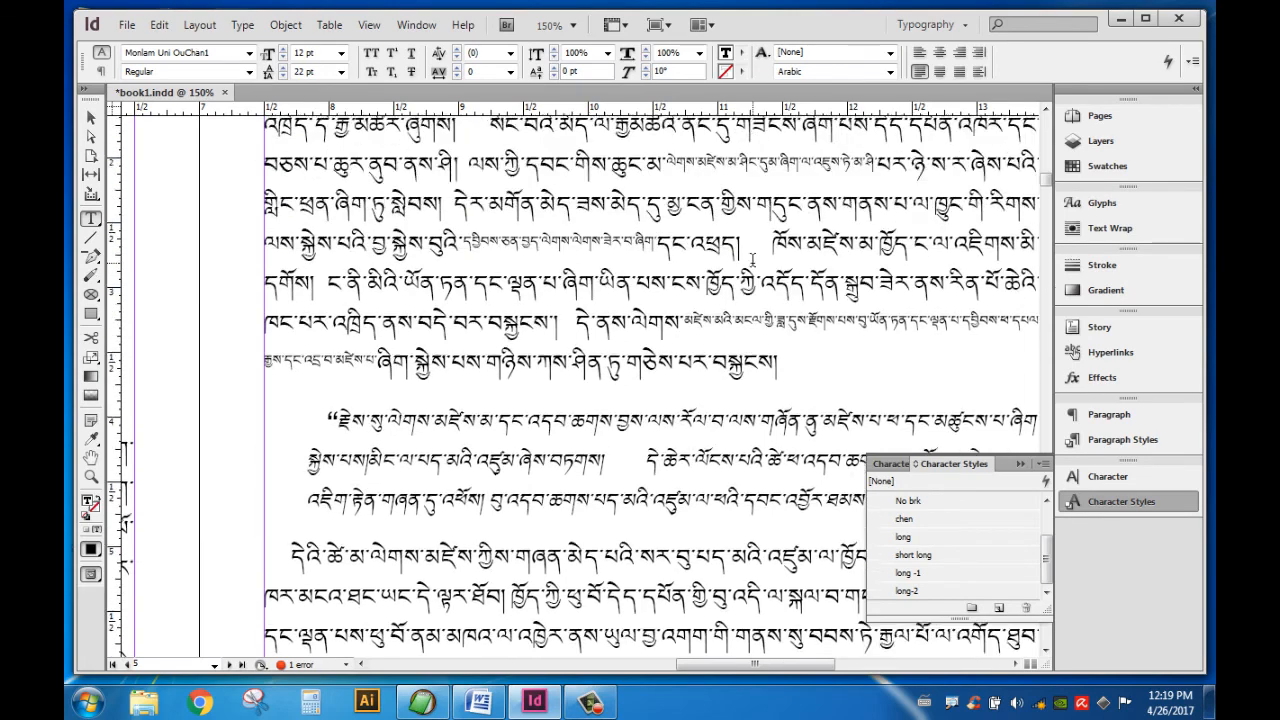
{"action": "scroll", "coordinate": [752, 260], "scroll_direction": "up", "scroll_amount": 5}
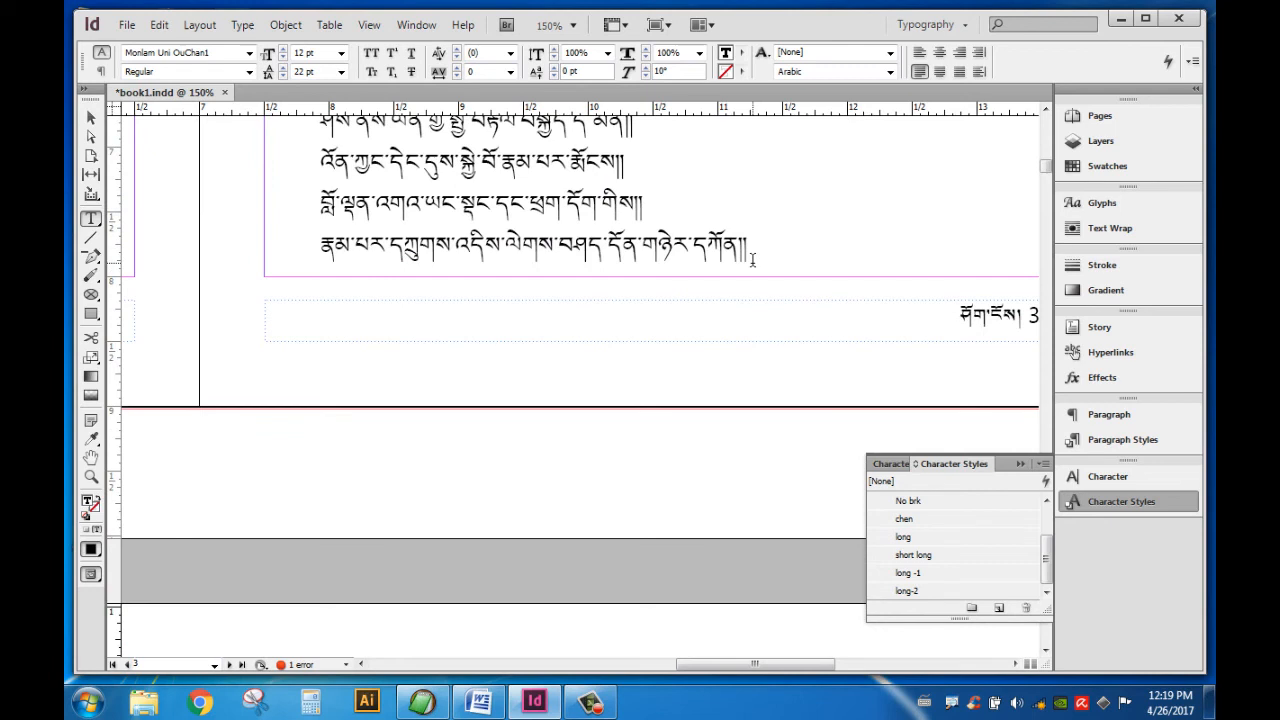
- Check the line-ending topic ཡིག་མཐའ་ in the EditPad Lite topic list and return to the InDesign document
{"action": "left_click", "coordinate": [422, 703]}
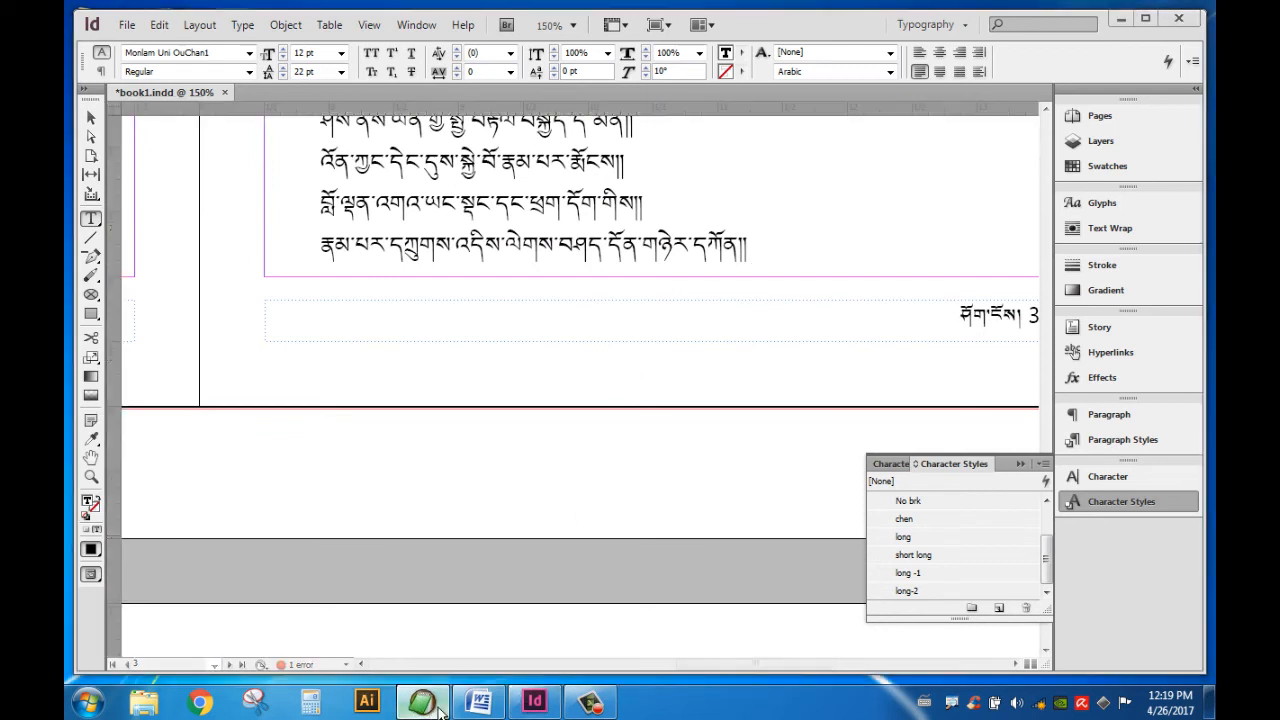
{"action": "left_click", "coordinate": [343, 357]}
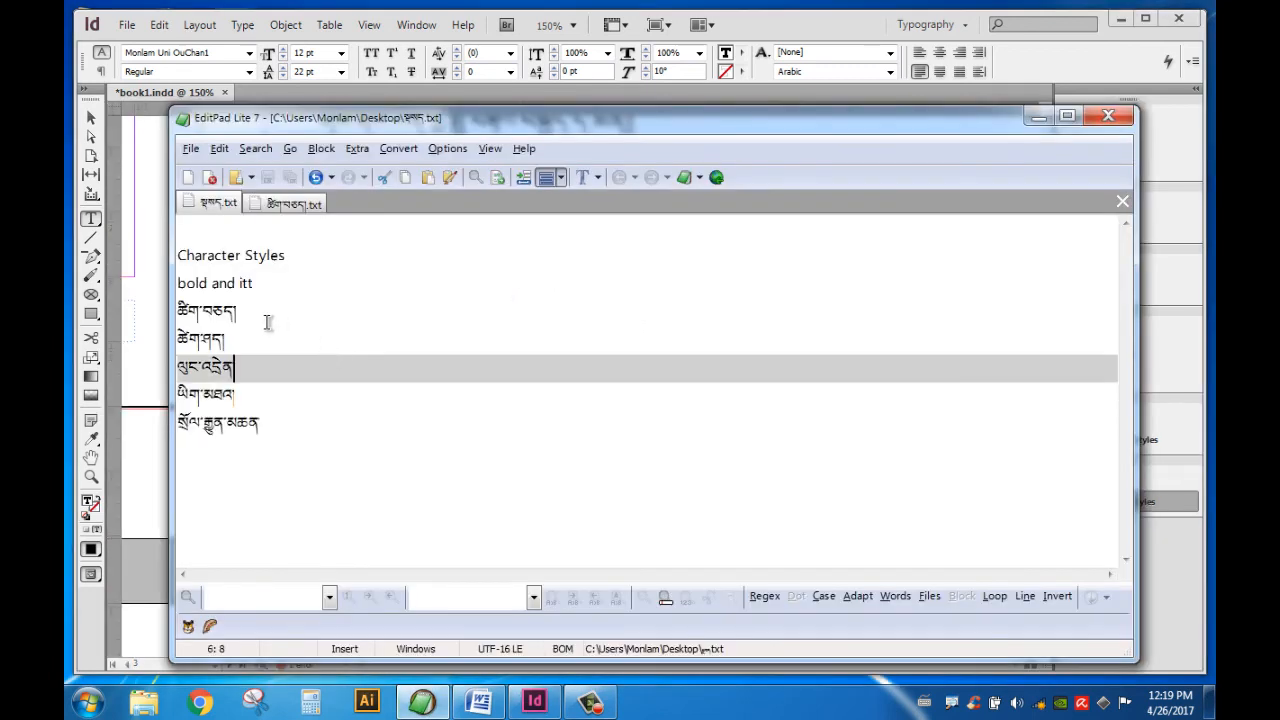
{"action": "left_click", "coordinate": [268, 322]}
{"action": "left_click_drag", "start_coordinate": [243, 393], "coordinate": [168, 394]}
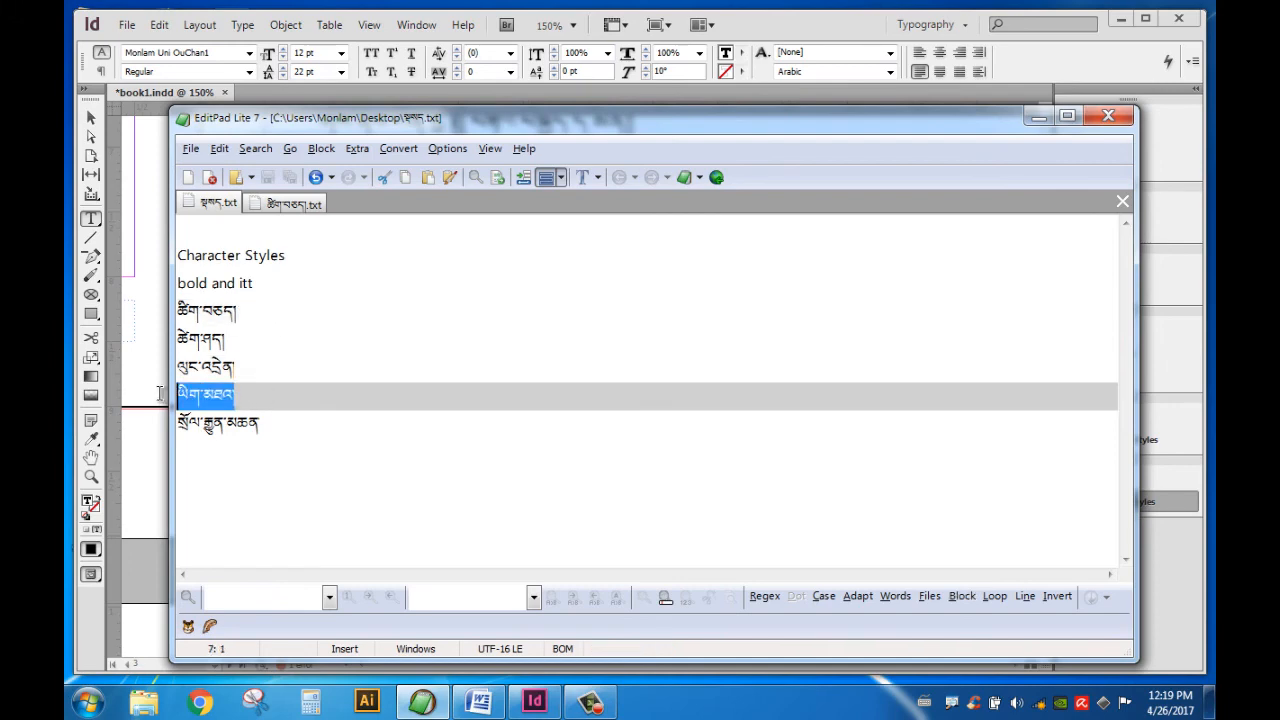
{"action": "left_click", "coordinate": [1040, 117]}
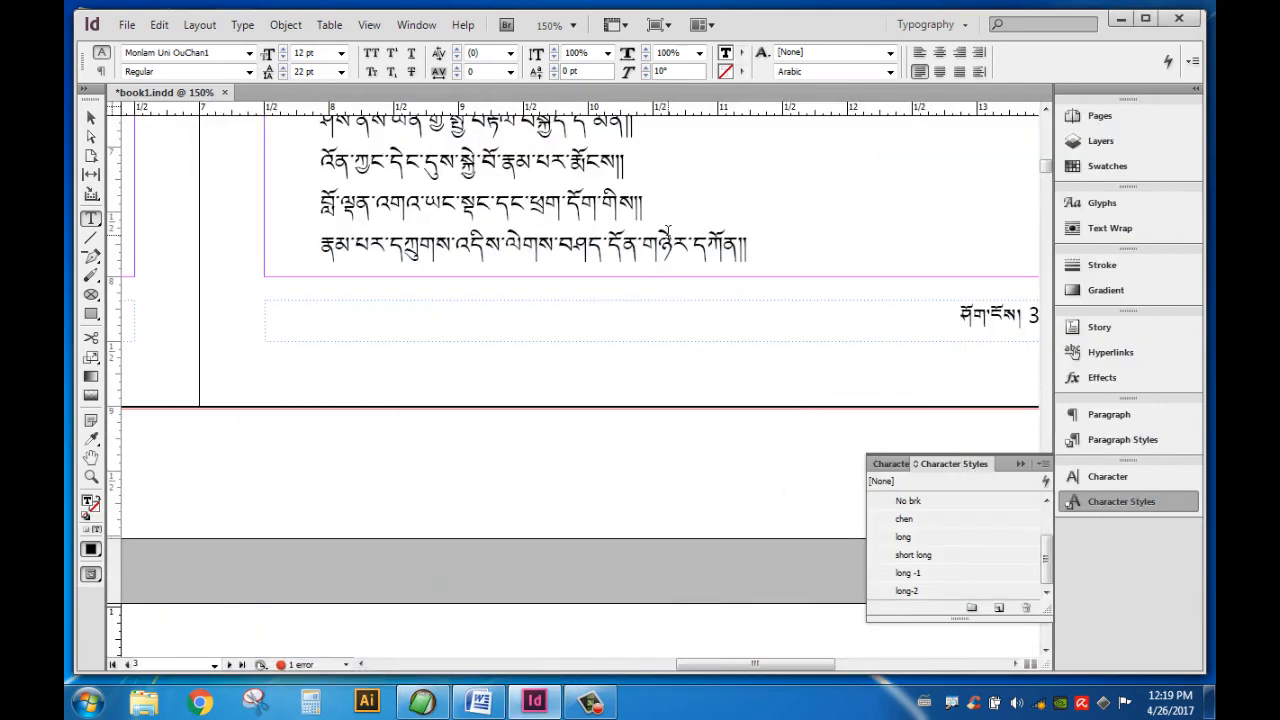
- Examine the endings of the verse lines on page 3, from the bottom stanza up to the chapter title
{"action": "left_click", "coordinate": [650, 207]}
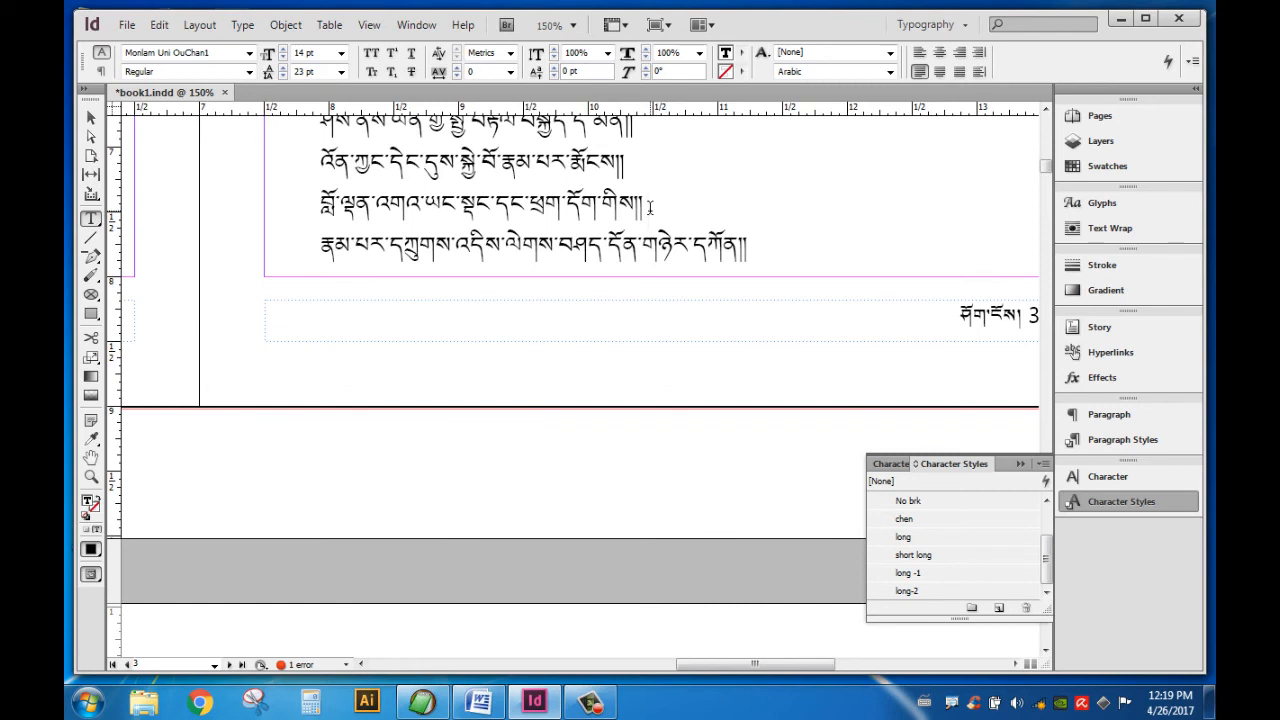
{"action": "scroll", "coordinate": [990, 160], "scroll_direction": "up", "scroll_amount": 3}
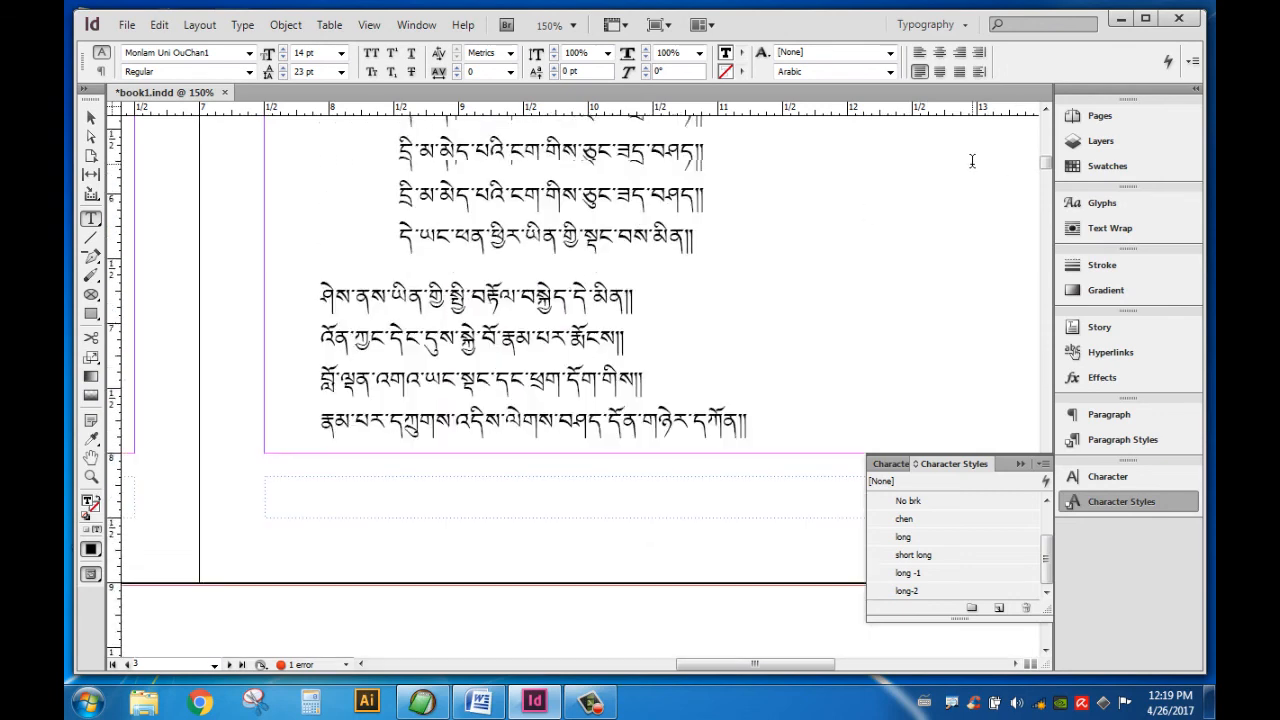
{"action": "scroll", "coordinate": [790, 215], "scroll_direction": "up", "scroll_amount": 2}
{"action": "left_click", "coordinate": [752, 241]}
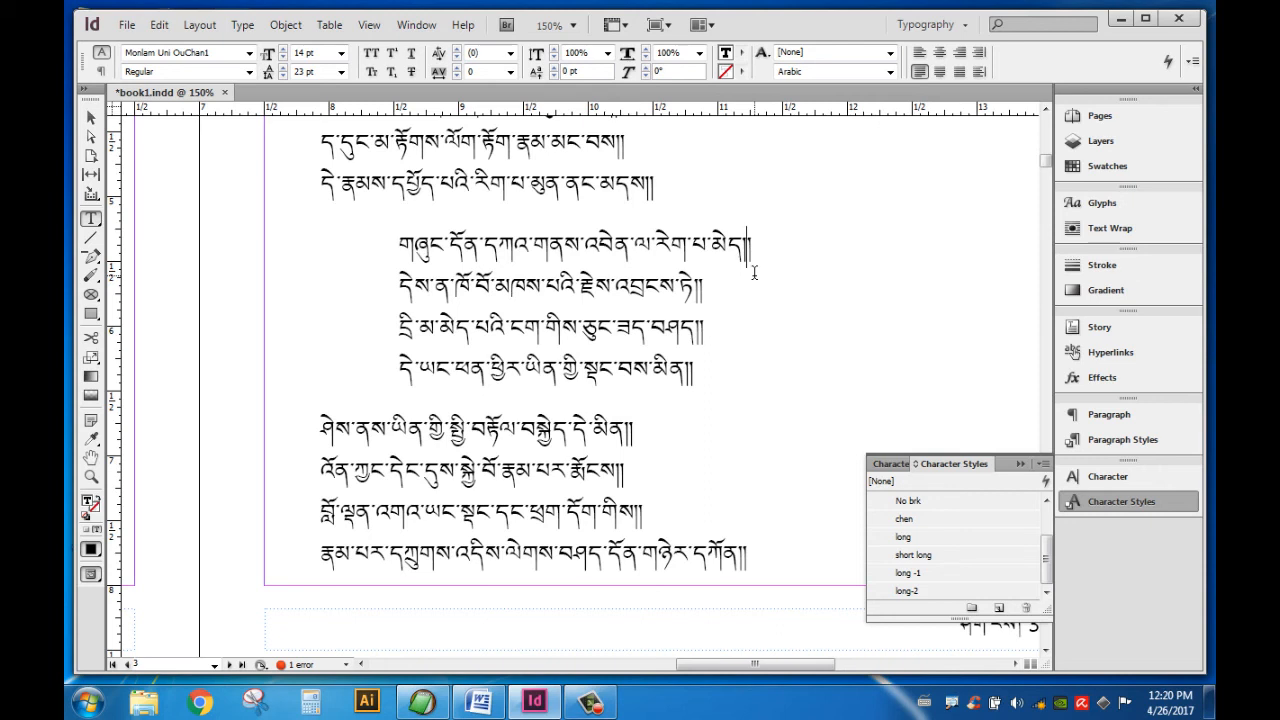
{"action": "left_click", "coordinate": [622, 147]}
{"action": "scroll", "coordinate": [984, 640], "scroll_direction": "up", "scroll_amount": 2}
{"action": "scroll", "coordinate": [960, 632], "scroll_direction": "up", "scroll_amount": 2}
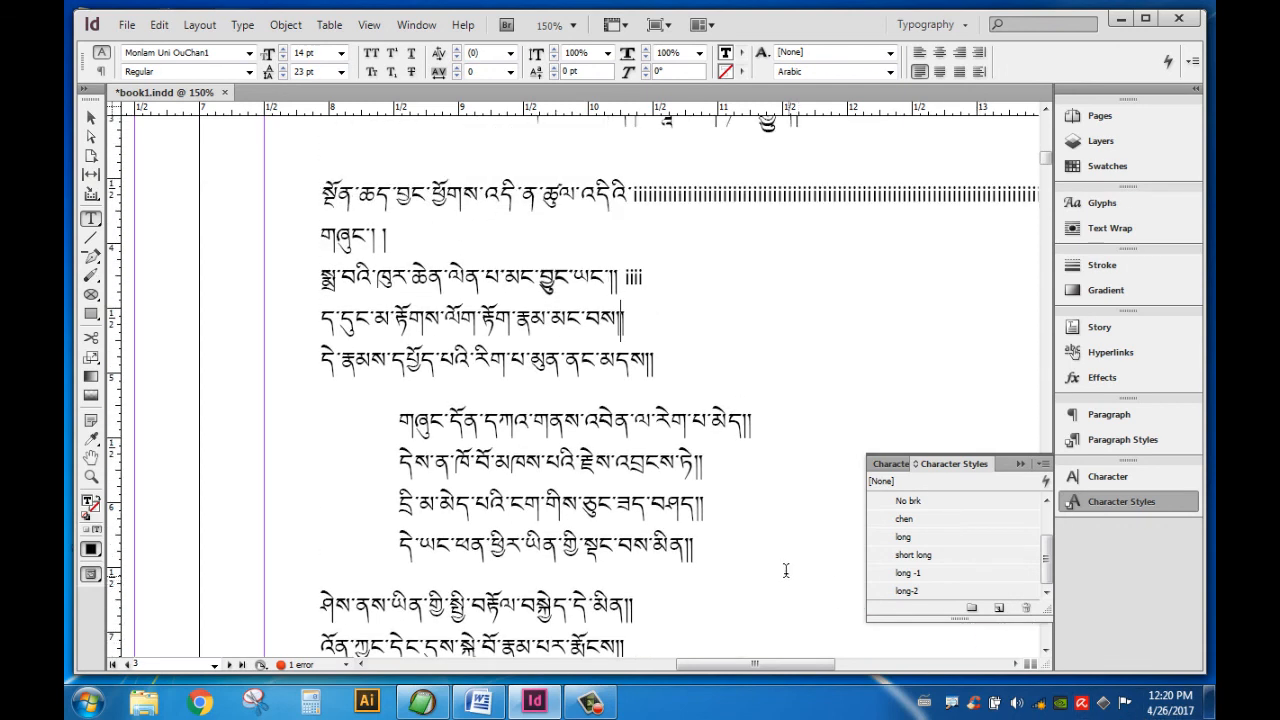
{"action": "scroll", "coordinate": [765, 545], "scroll_direction": "up", "scroll_amount": 3}
{"action": "scroll", "coordinate": [741, 518], "scroll_direction": "down", "scroll_amount": 2}
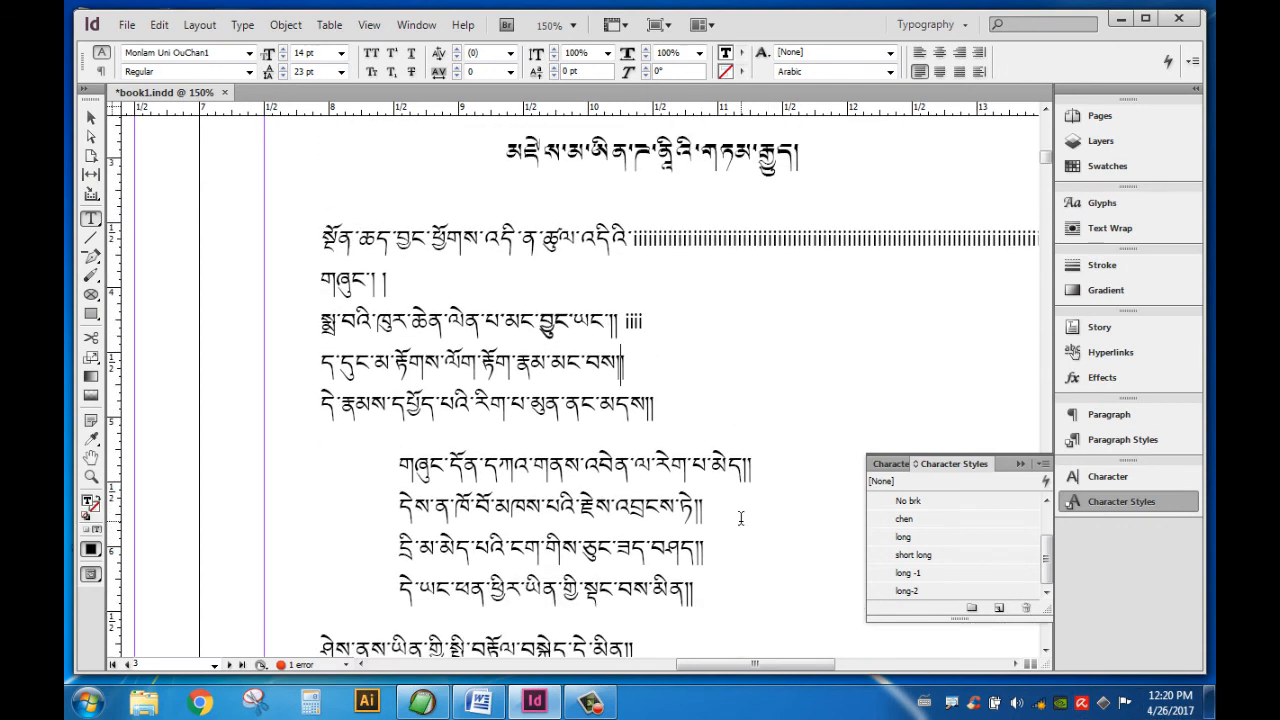
{"action": "scroll", "coordinate": [741, 518], "scroll_direction": "down", "scroll_amount": 3}
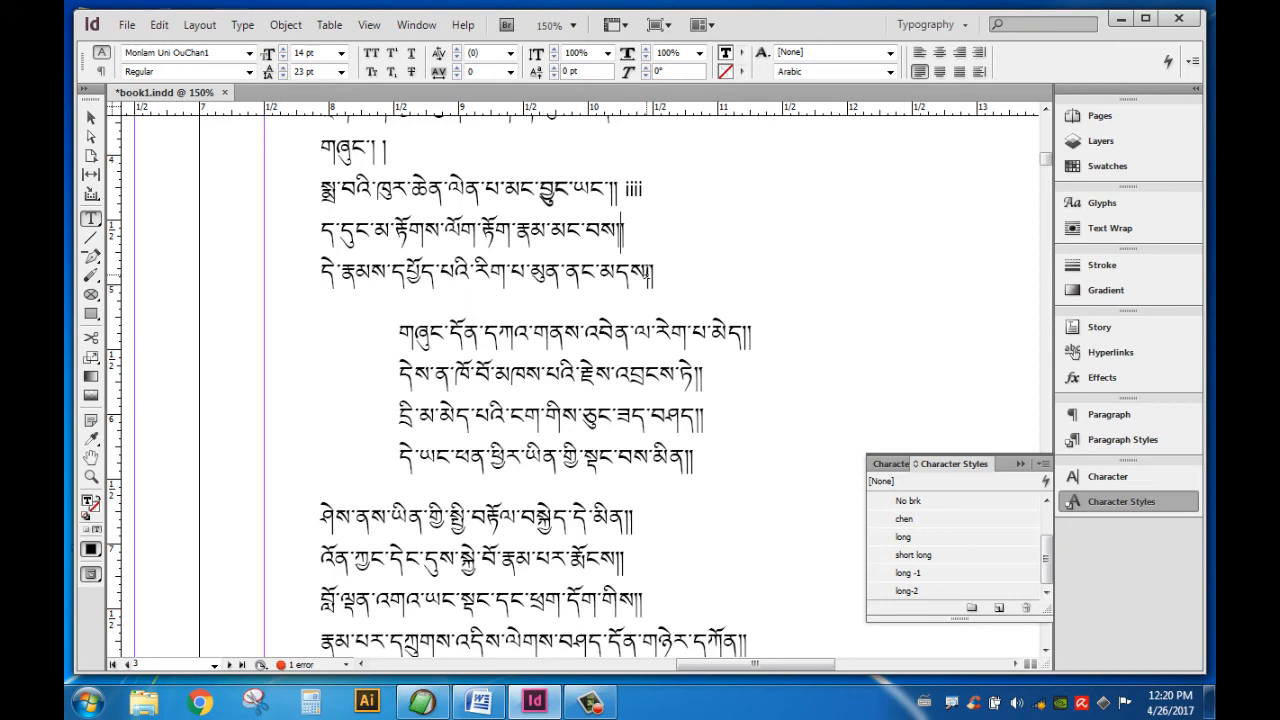
{"action": "scroll", "coordinate": [672, 288], "scroll_direction": "up", "scroll_amount": 3}
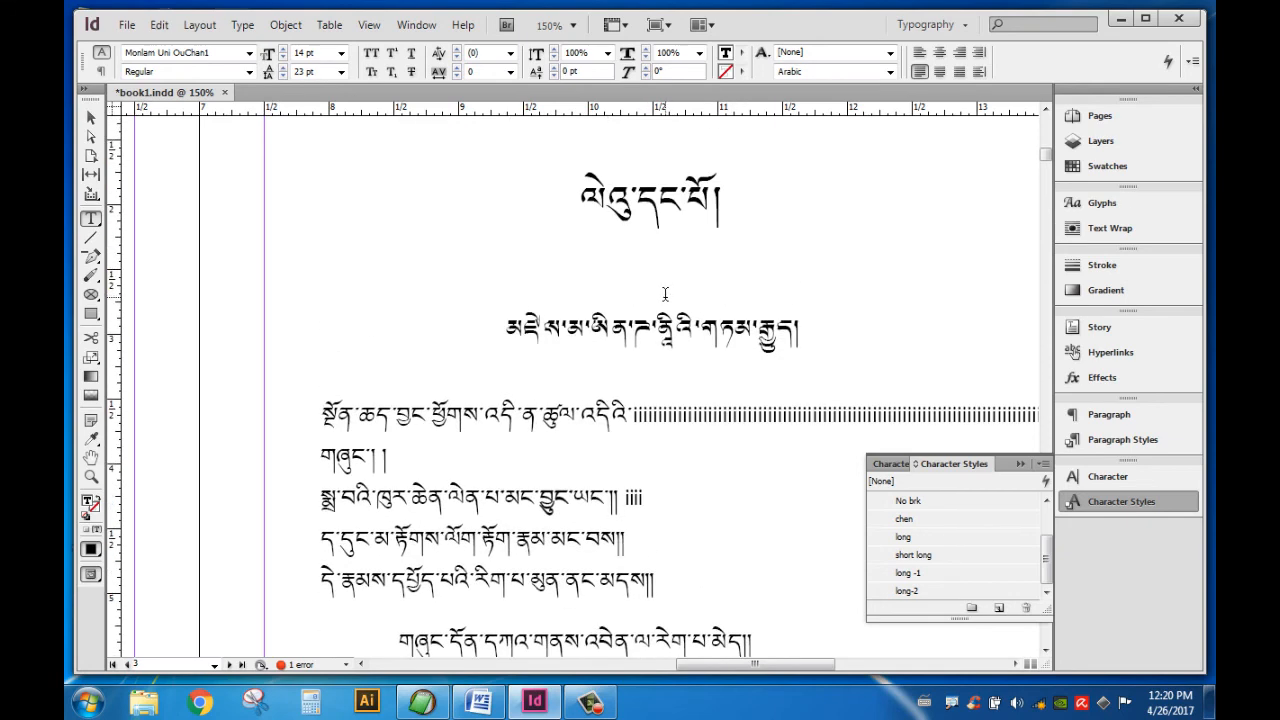
{"action": "scroll", "coordinate": [665, 293], "scroll_direction": "down", "scroll_amount": 2}
- Apply the No brk character style to the last letter and shad of གཞུང་། in the line below the dotted row
{"action": "left_click", "coordinate": [370, 240]}
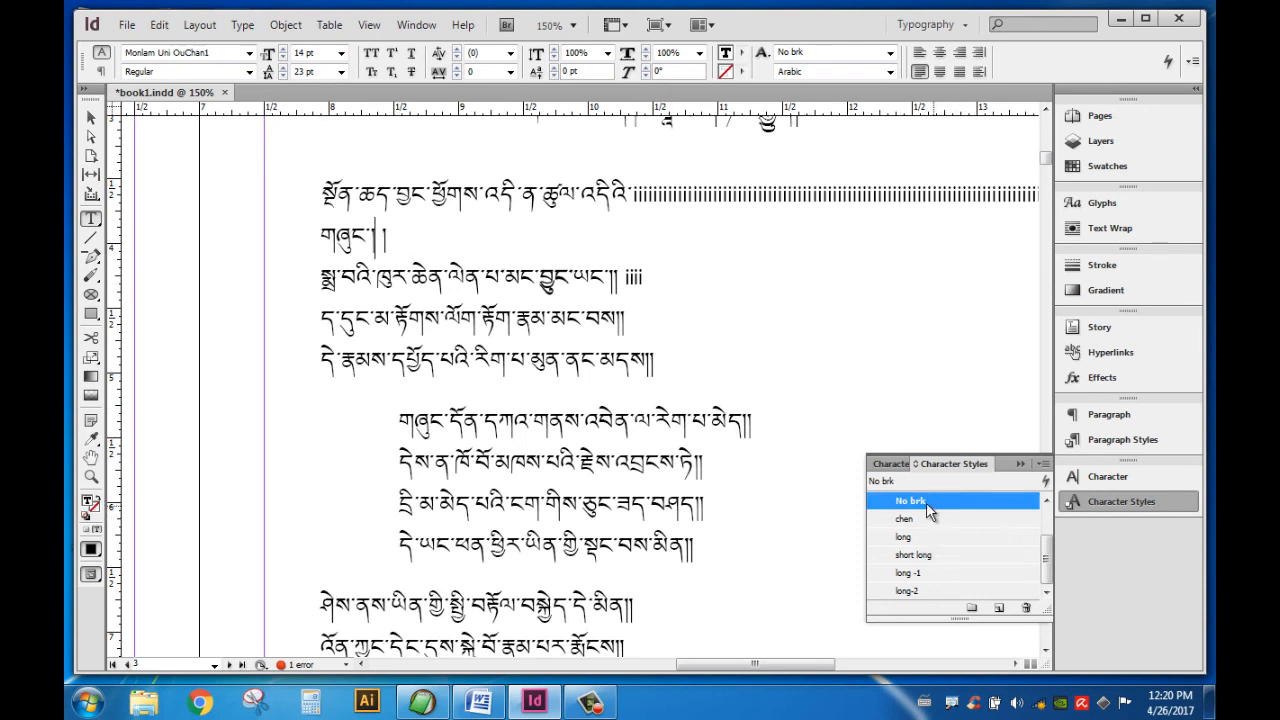
{"action": "left_click", "coordinate": [366, 236]}
{"action": "key", "text": "Left"}
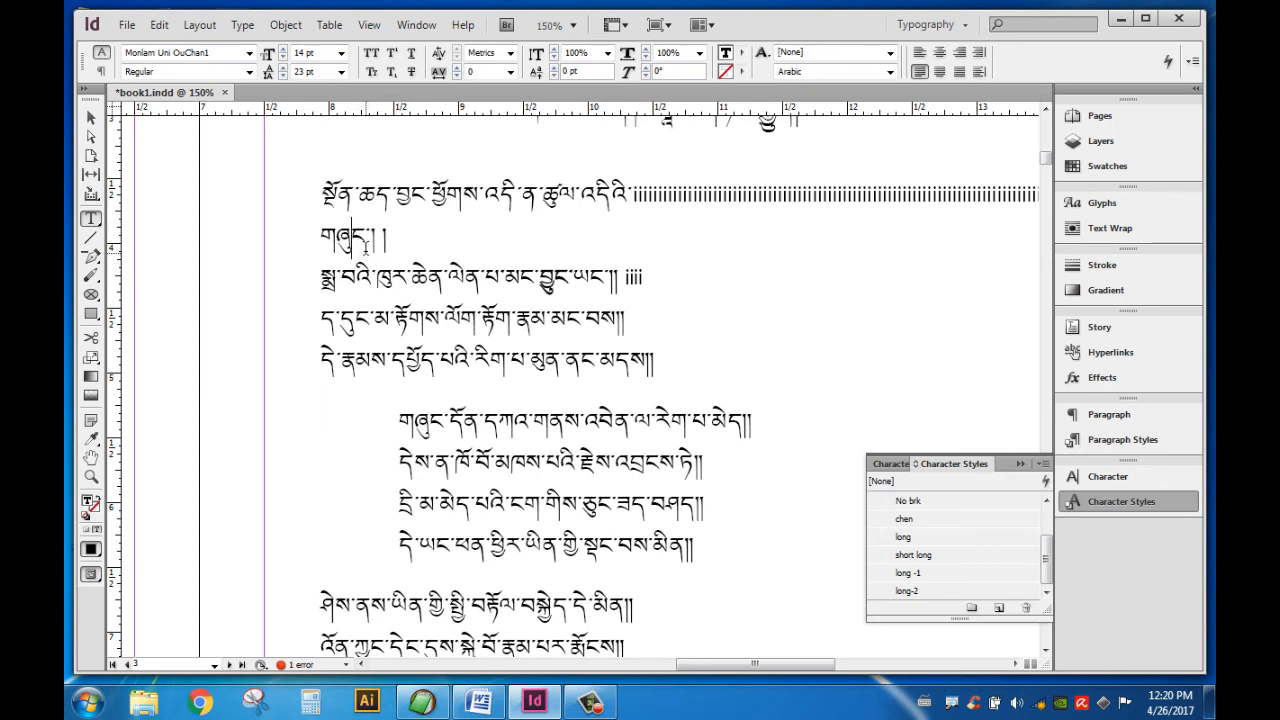
{"action": "left_click_drag", "start_coordinate": [354, 236], "coordinate": [380, 232]}
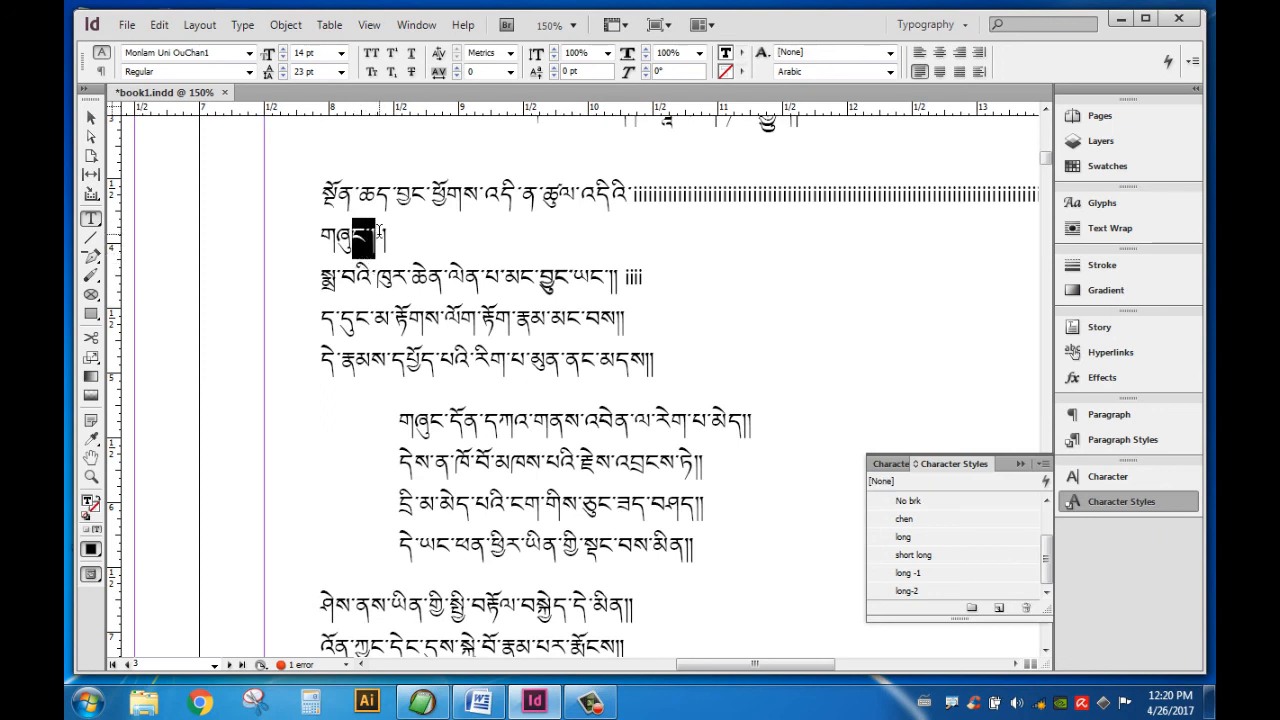
{"action": "left_click", "coordinate": [910, 500]}
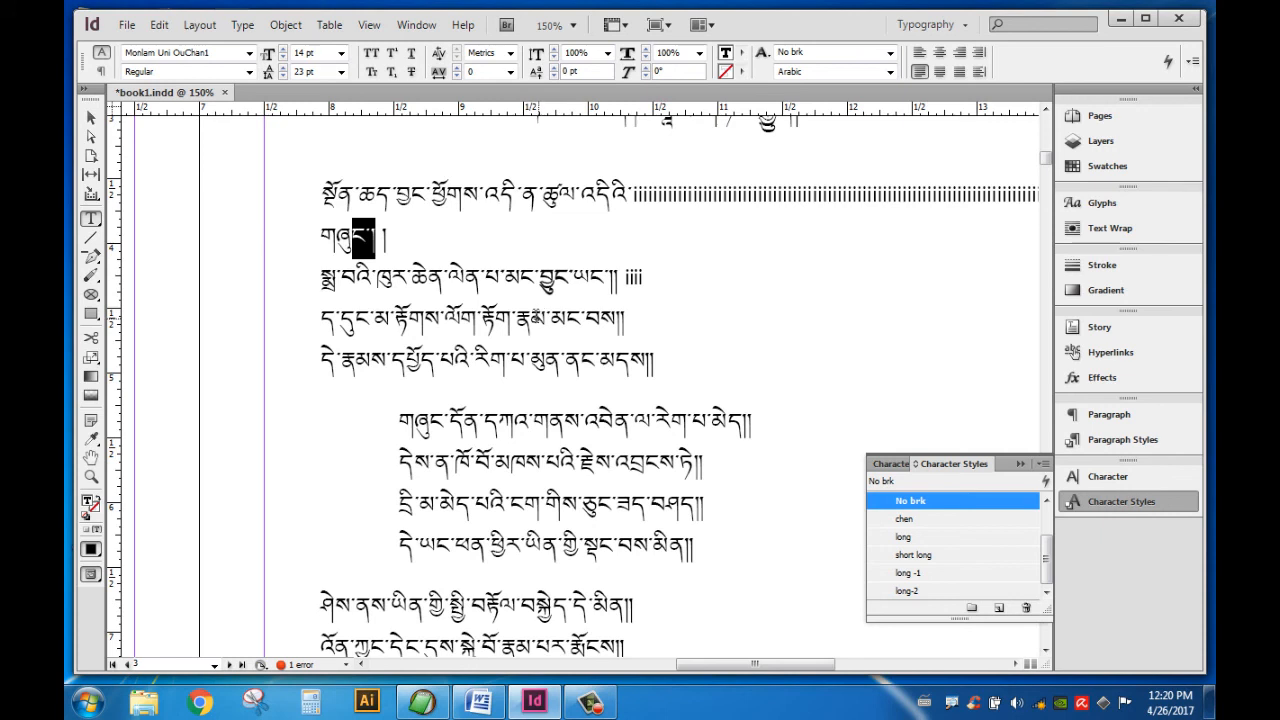
- Check which characters in the page 3 verse lines carry the No brk character style, including the second shad after གཞུང་
{"action": "left_click", "coordinate": [446, 278]}
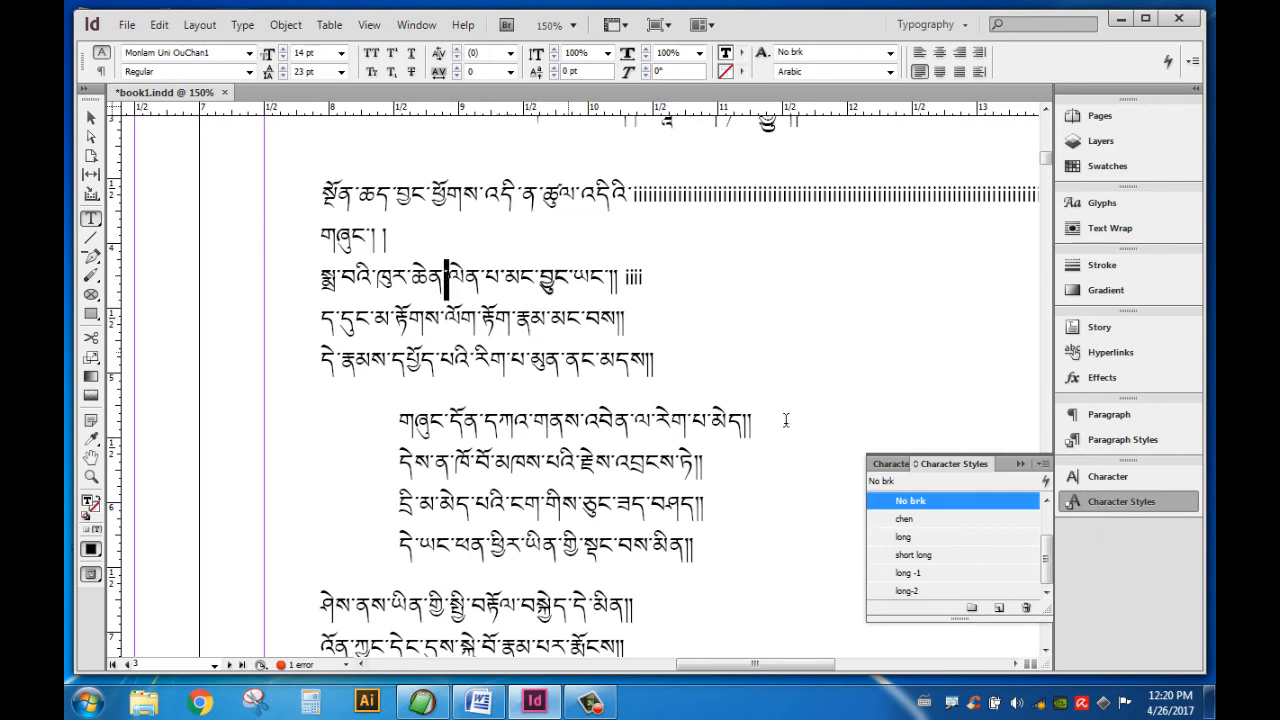
{"action": "left_click", "coordinate": [467, 280]}
{"action": "left_click", "coordinate": [482, 320]}
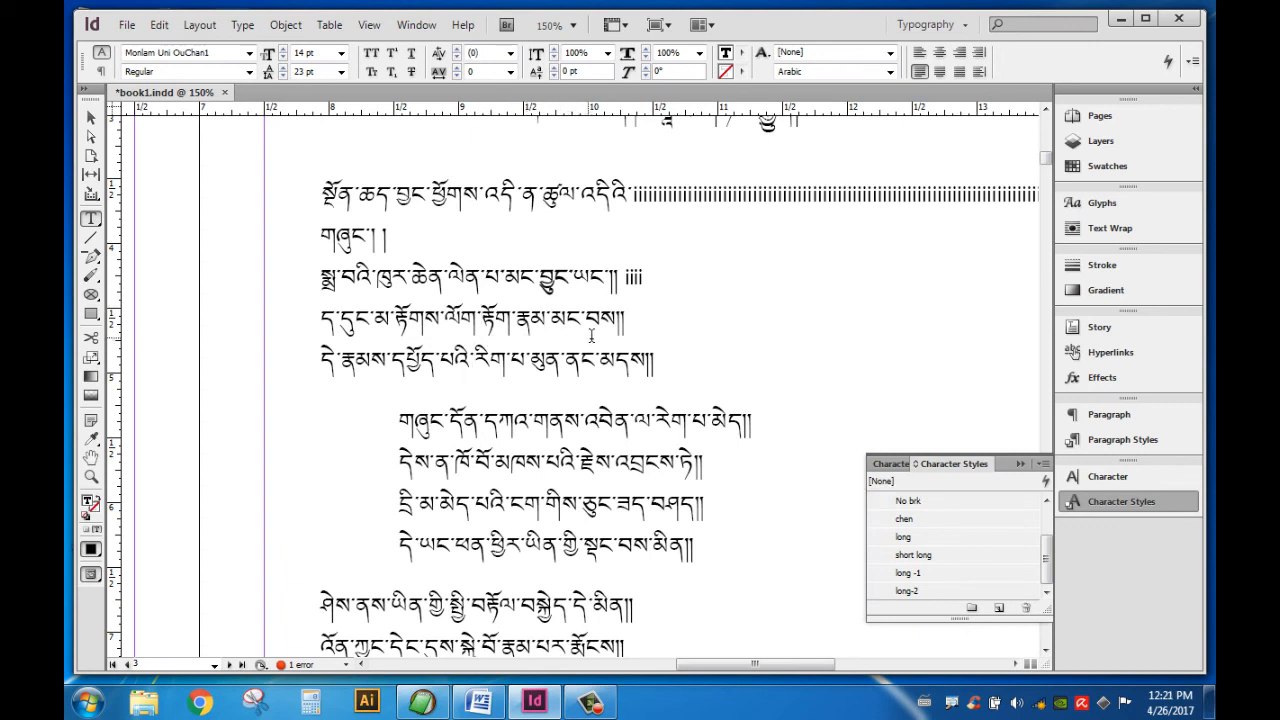
{"action": "left_click_drag", "start_coordinate": [375, 238], "coordinate": [388, 238]}
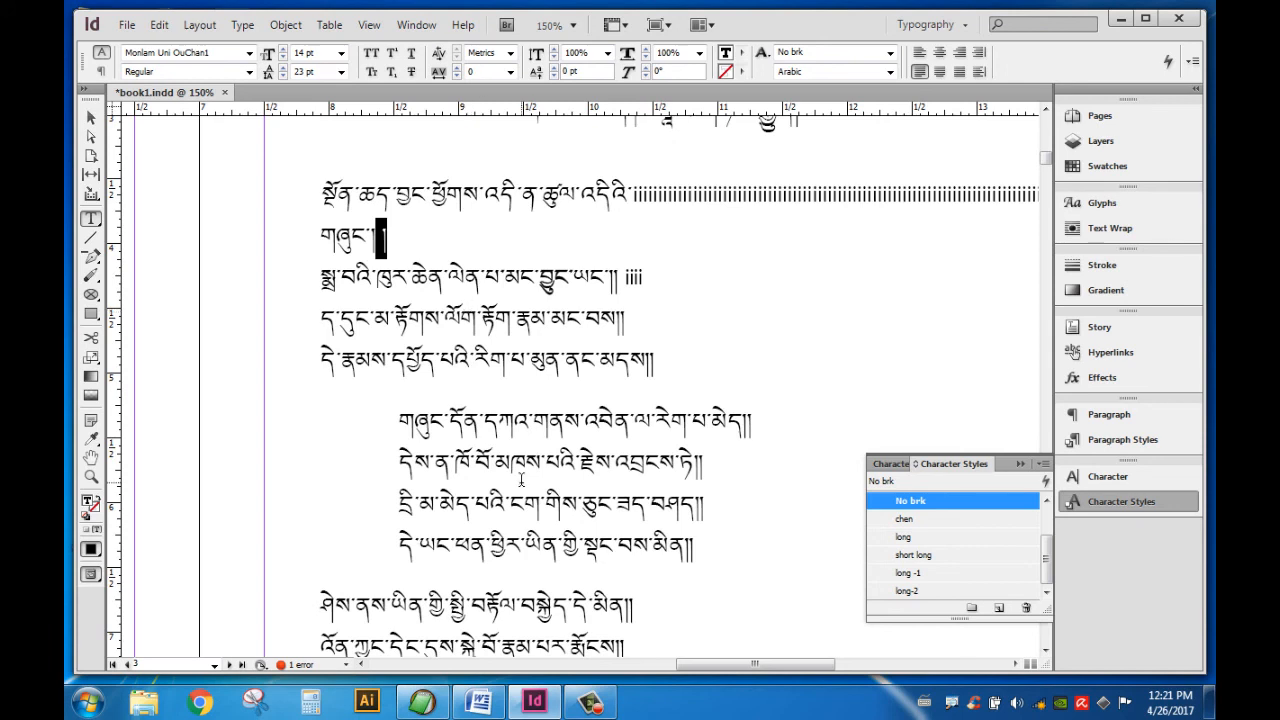
{"action": "left_click", "coordinate": [605, 280]}
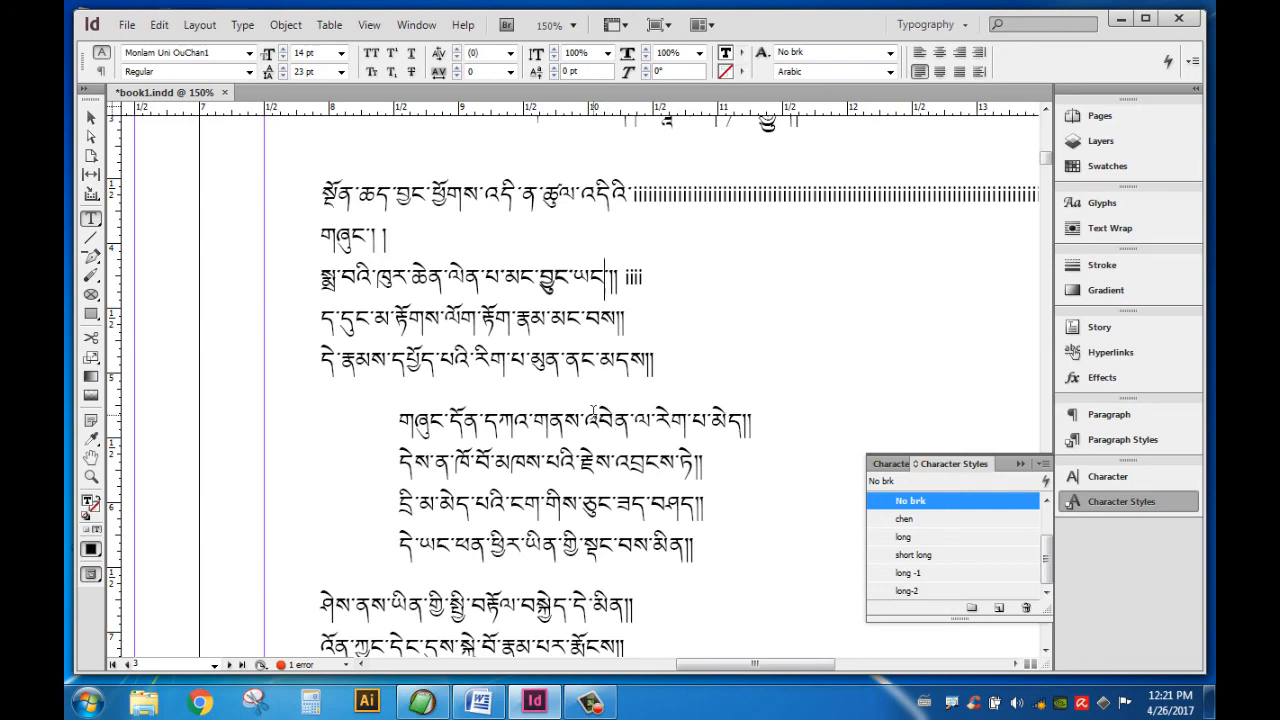
{"action": "scroll", "coordinate": [593, 412], "scroll_direction": "down", "scroll_amount": 10}
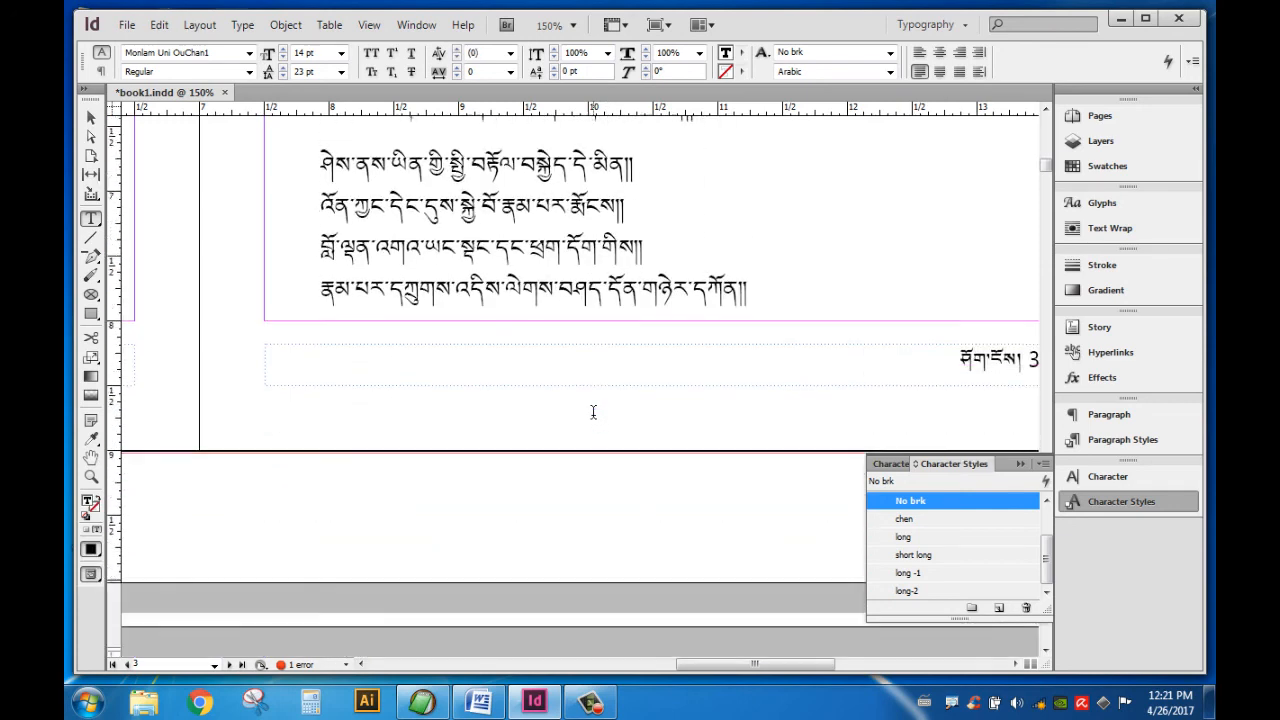
{"action": "scroll", "coordinate": [593, 412], "scroll_direction": "down", "scroll_amount": 4}
{"action": "scroll", "coordinate": [598, 410], "scroll_direction": "up", "scroll_amount": 8}
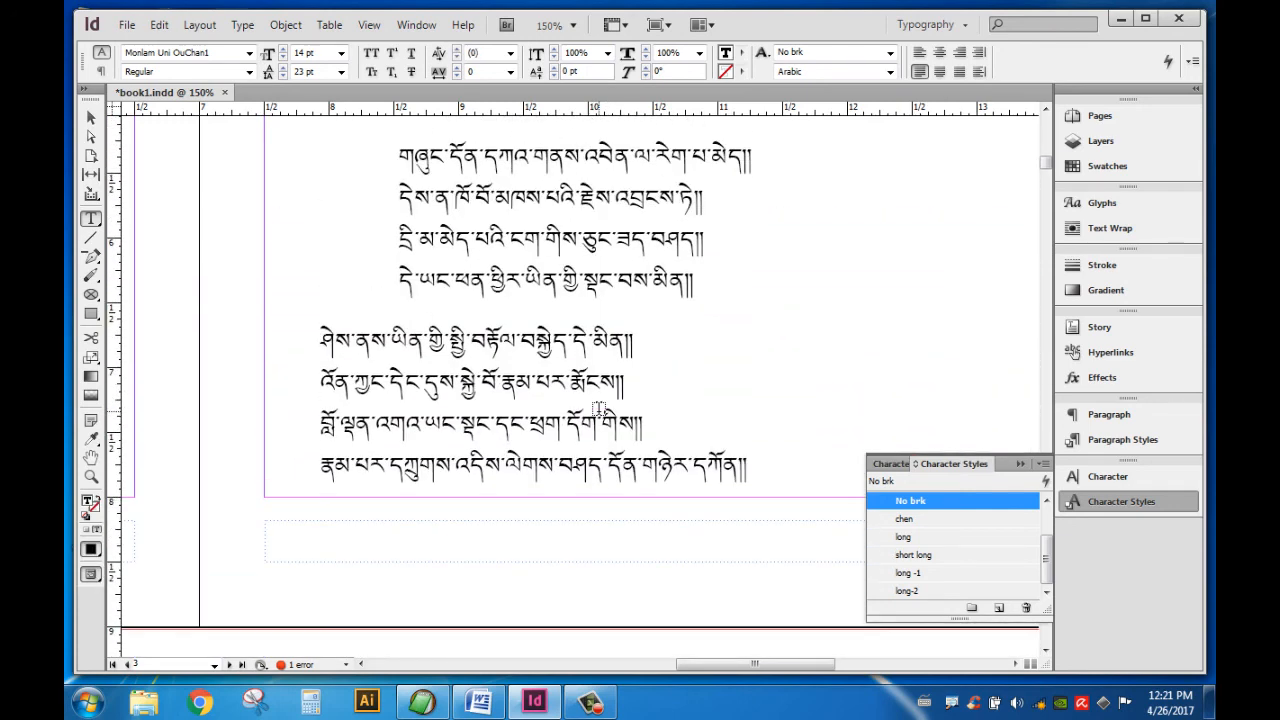